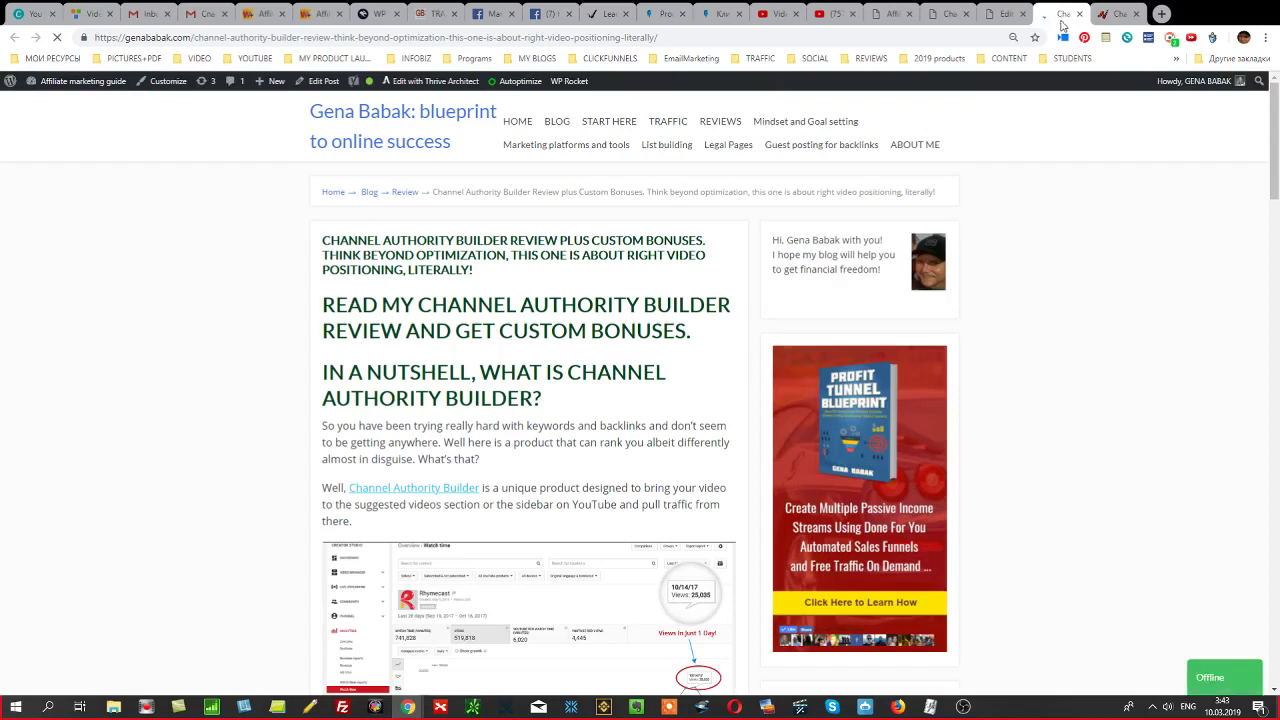
# Open the Channel Authority Builder product link from the published review post and pause the intro video on its sales page.
pyautogui.scroll(-2, 1131, 321)
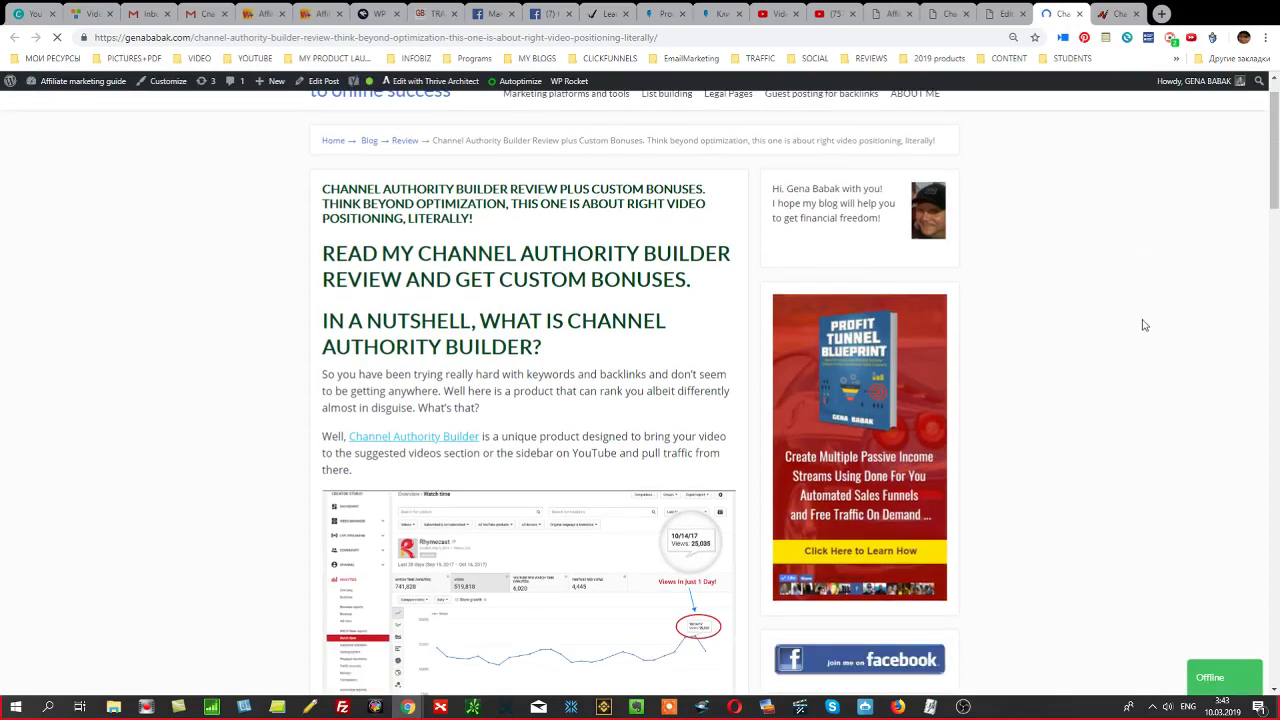
pyautogui.scroll(-1, 1120, 330)
pyautogui.scroll(-1, 478, 285)
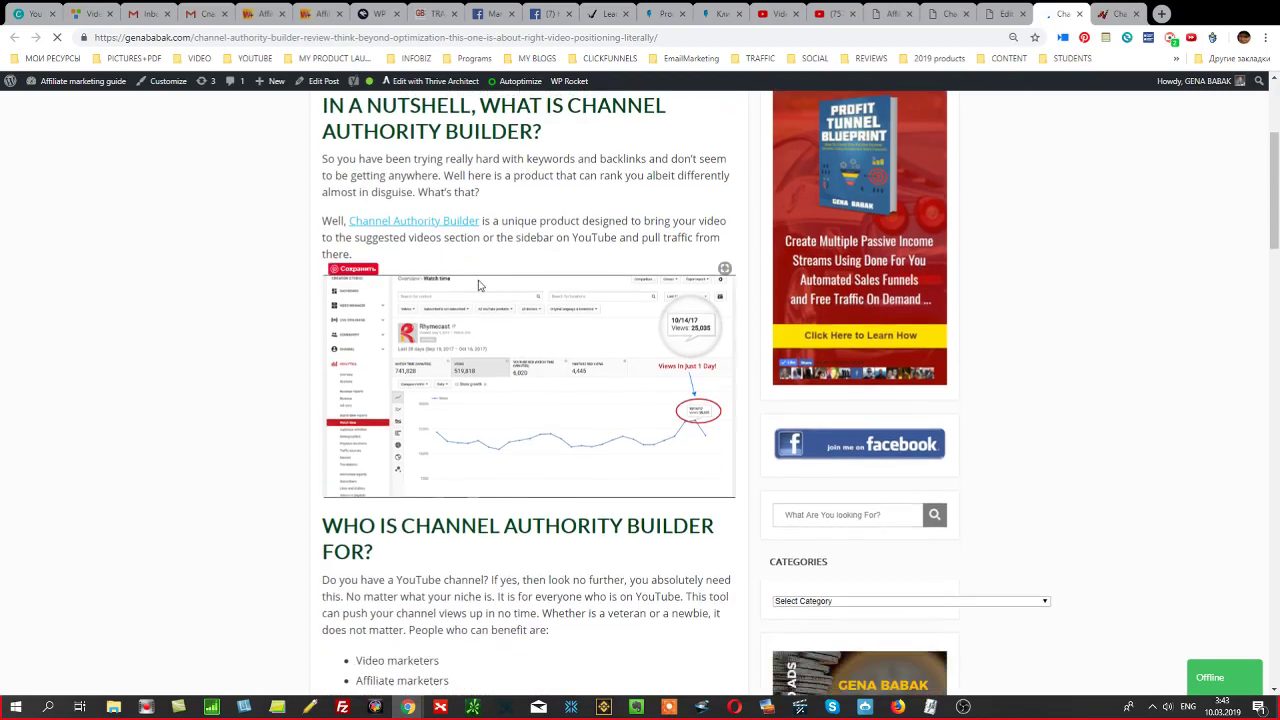
pyautogui.click(434, 222)
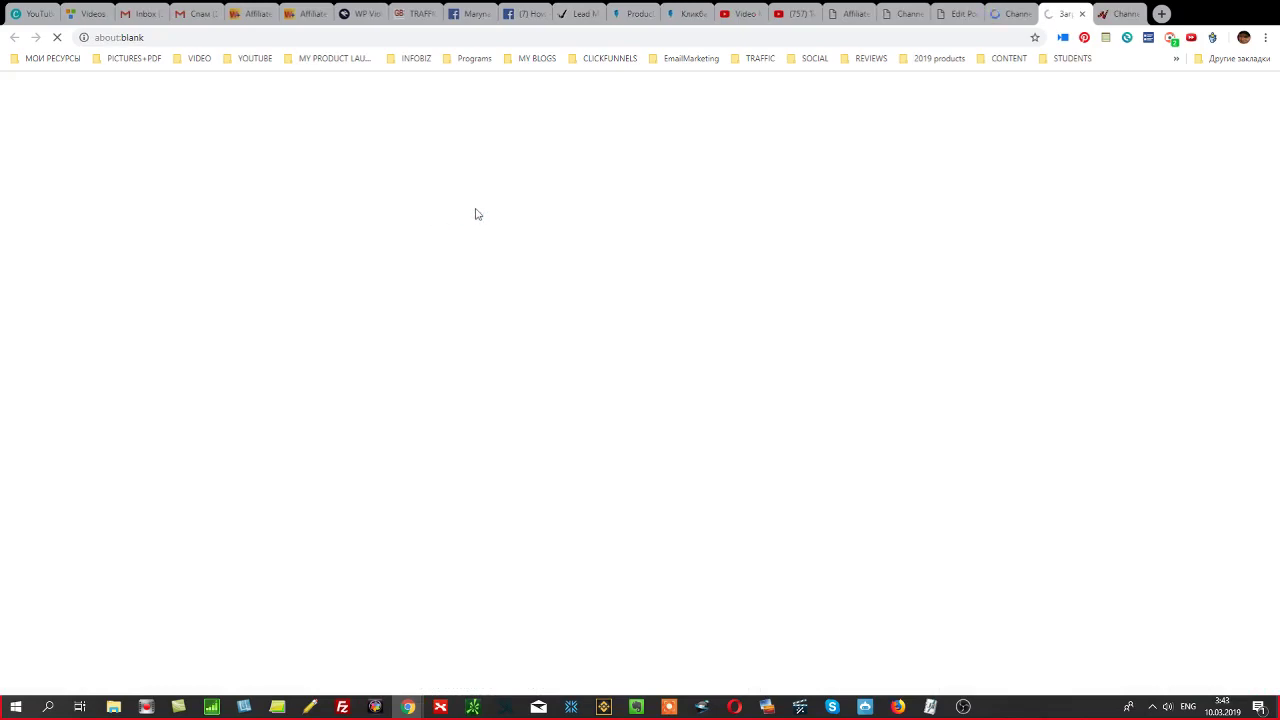
pyautogui.click(1008, 16)
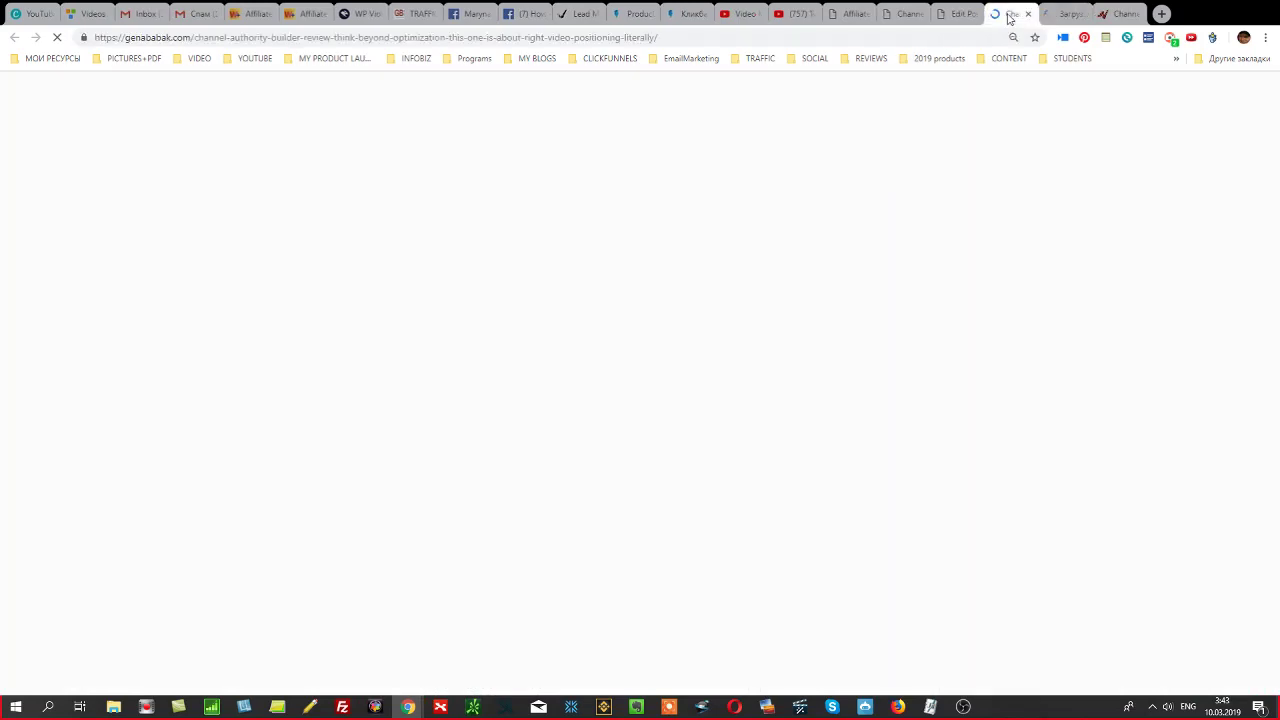
pyautogui.scroll(-4, 571, 408)
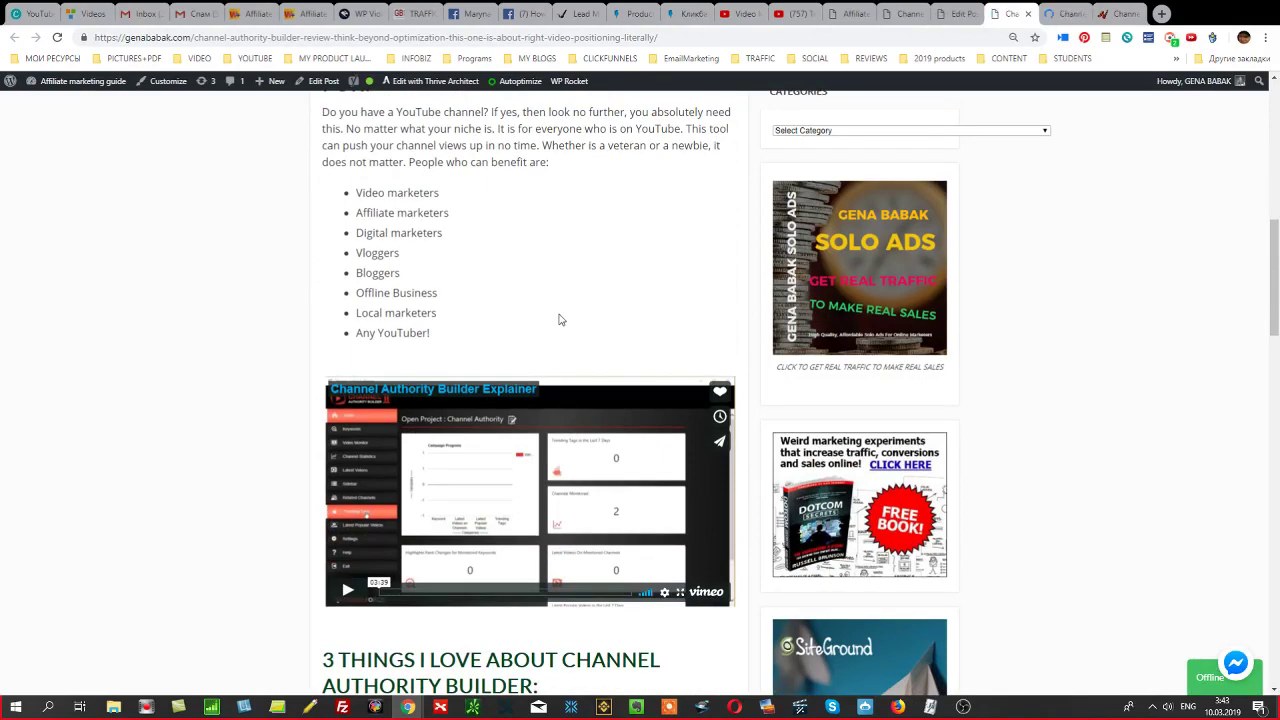
pyautogui.click(1074, 18)
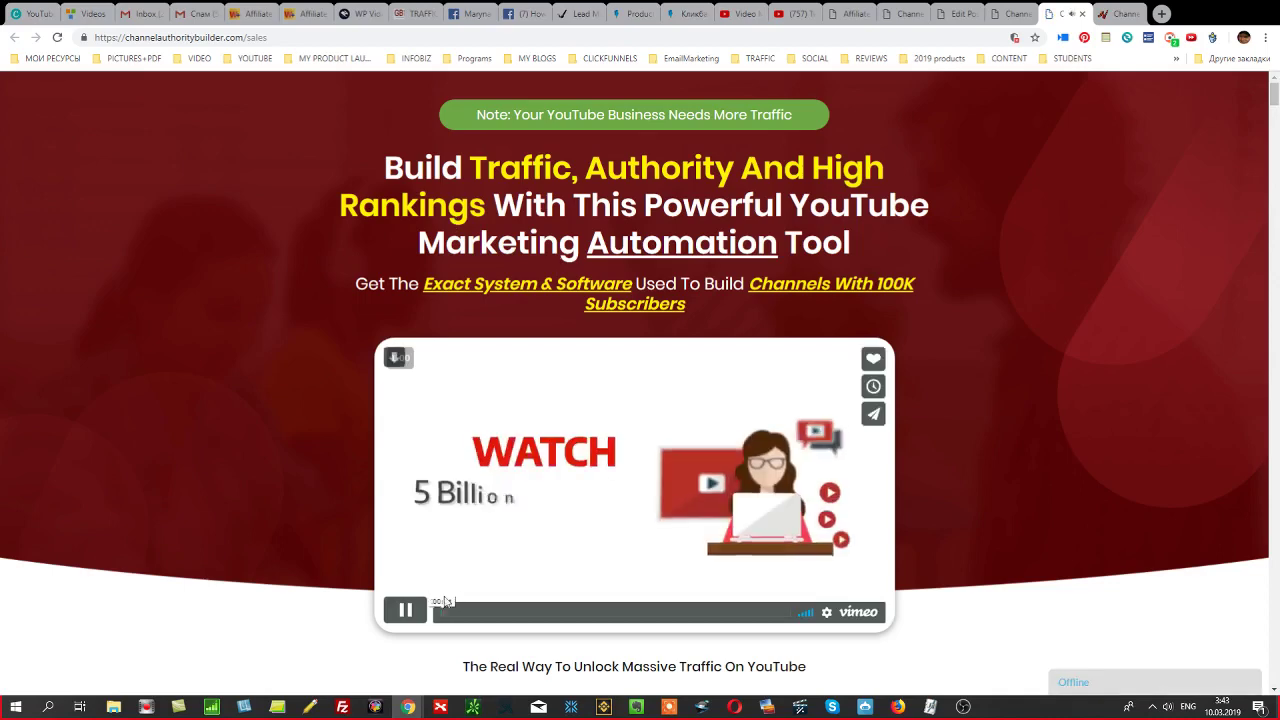
pyautogui.click(425, 609)
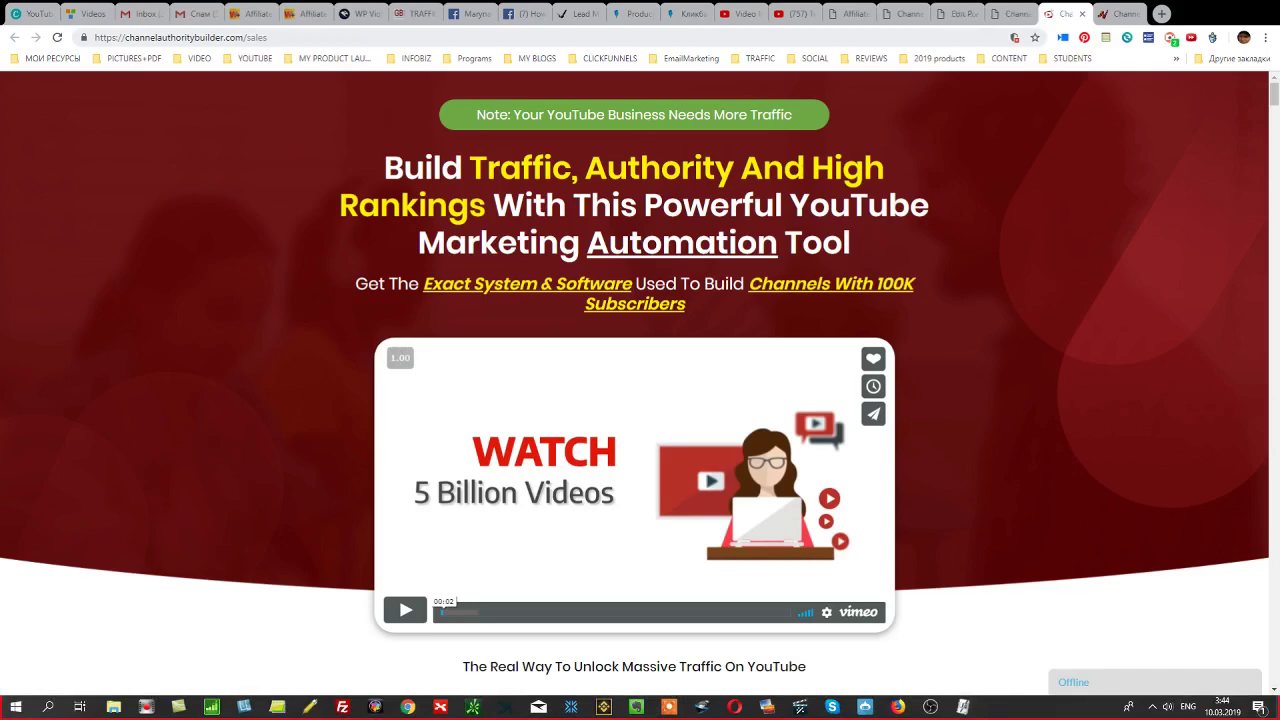
# Return to the post editor and highlight the phrase "Channel Authority Builder Review" at the start of the post title.
pyautogui.click(958, 14)
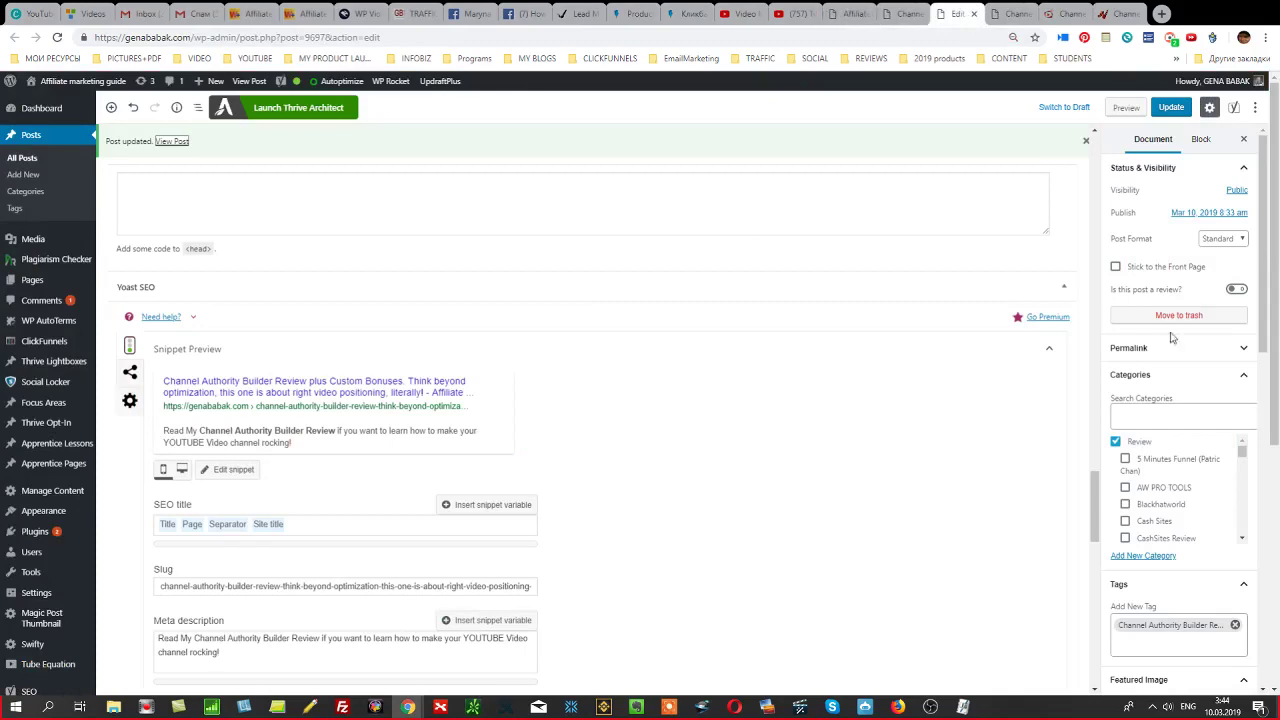
pyautogui.moveTo(1100, 515); pyautogui.dragTo(1072, 158)
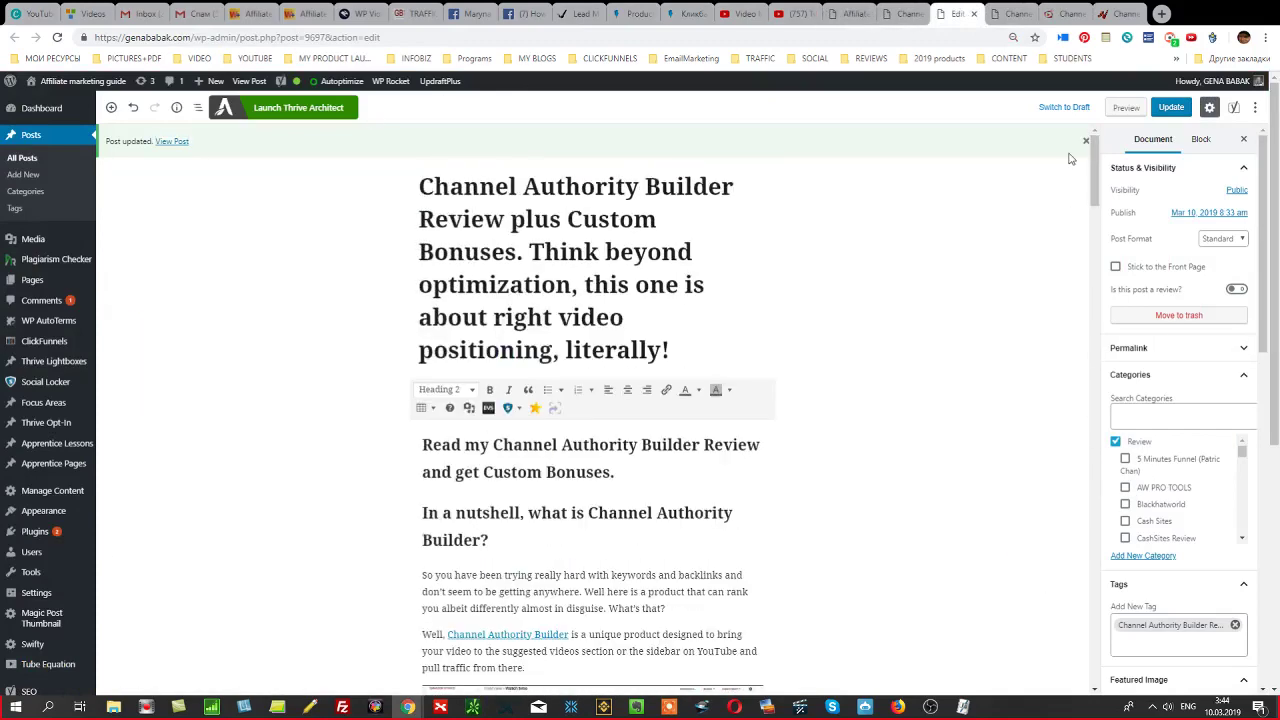
pyautogui.click(463, 186)
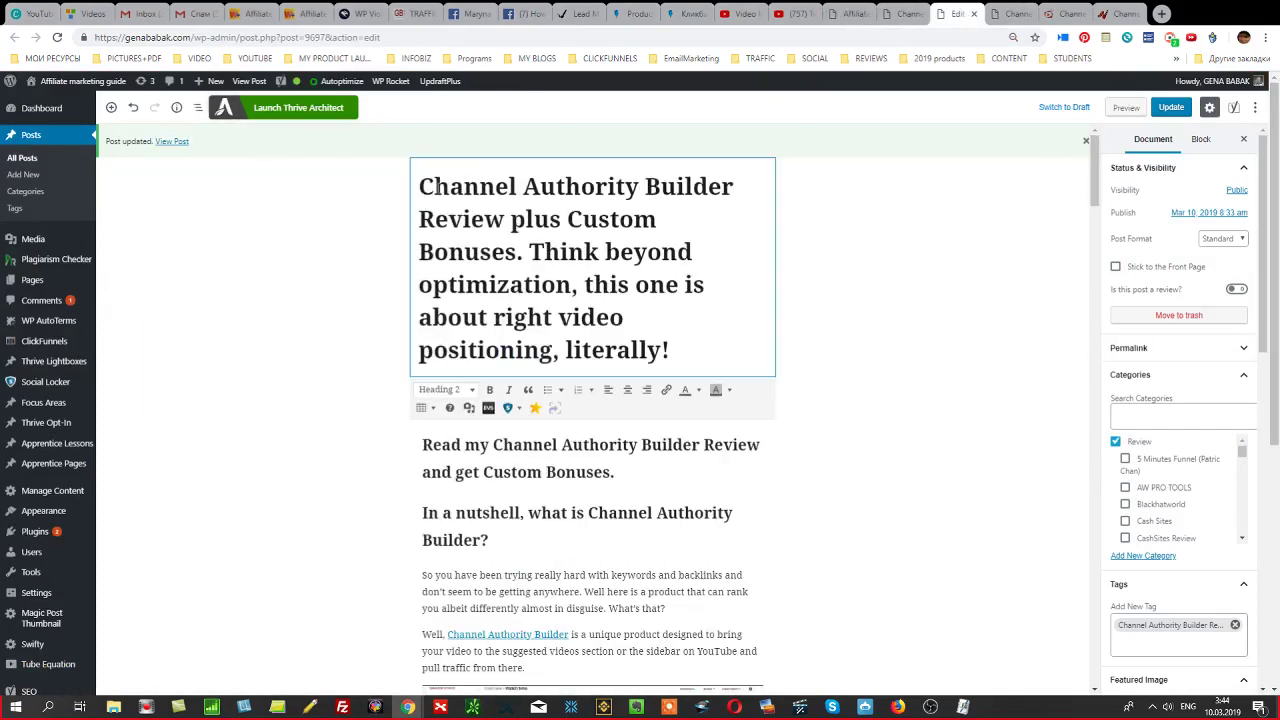
pyautogui.moveTo(418, 186); pyautogui.dragTo(505, 219)
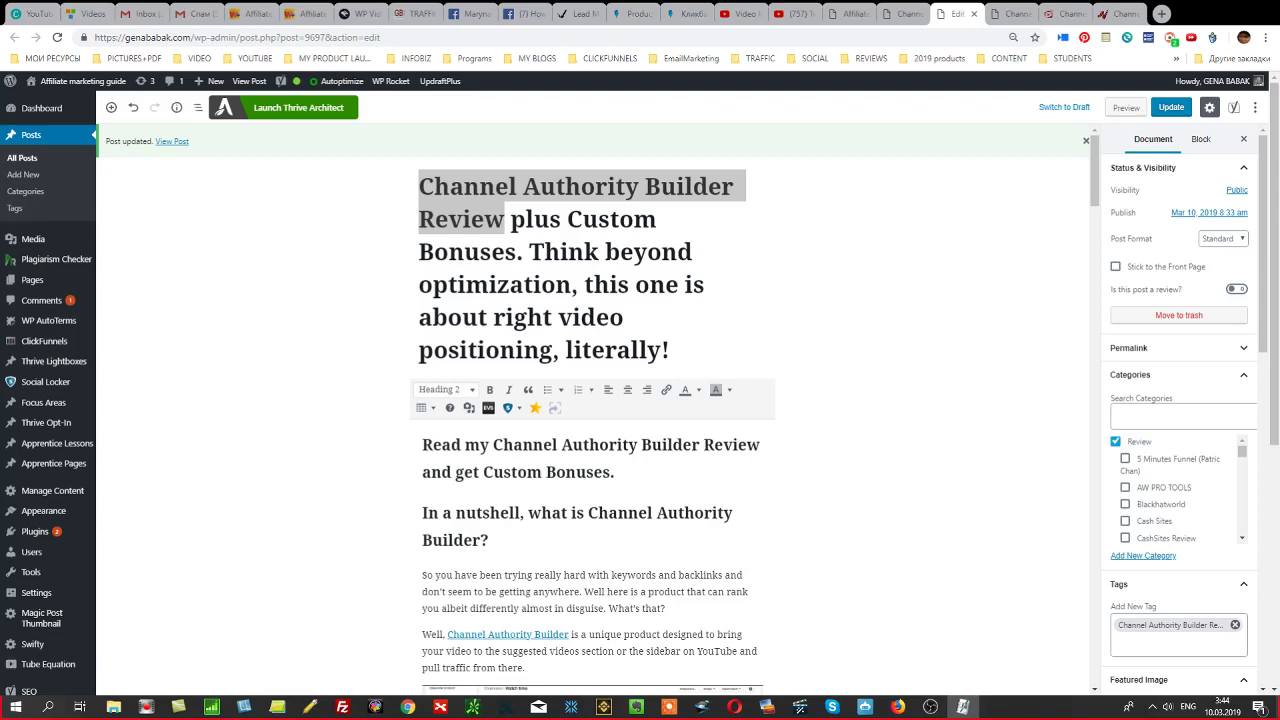
pyautogui.click(880, 366)
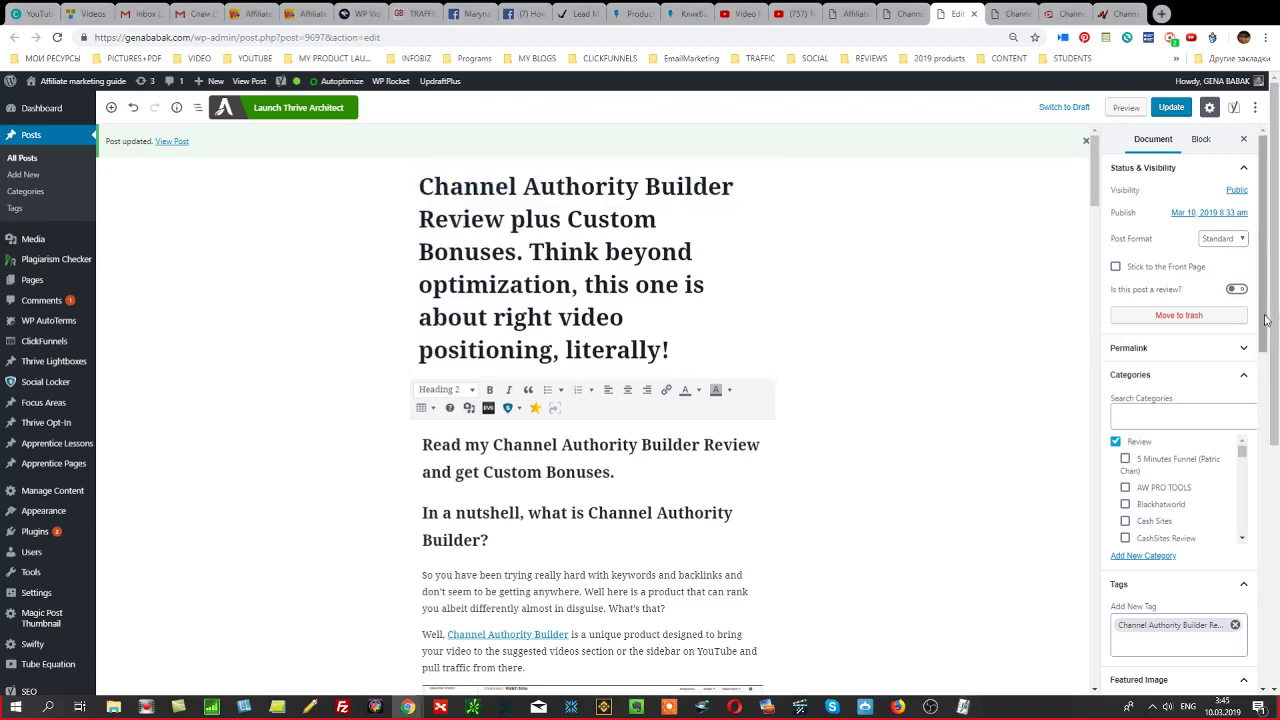
# Replace the post's featured image by uploading the Channel Authority Builder Review PNG screenshot of the sales page.
pyautogui.scroll(-4, 1266, 318)
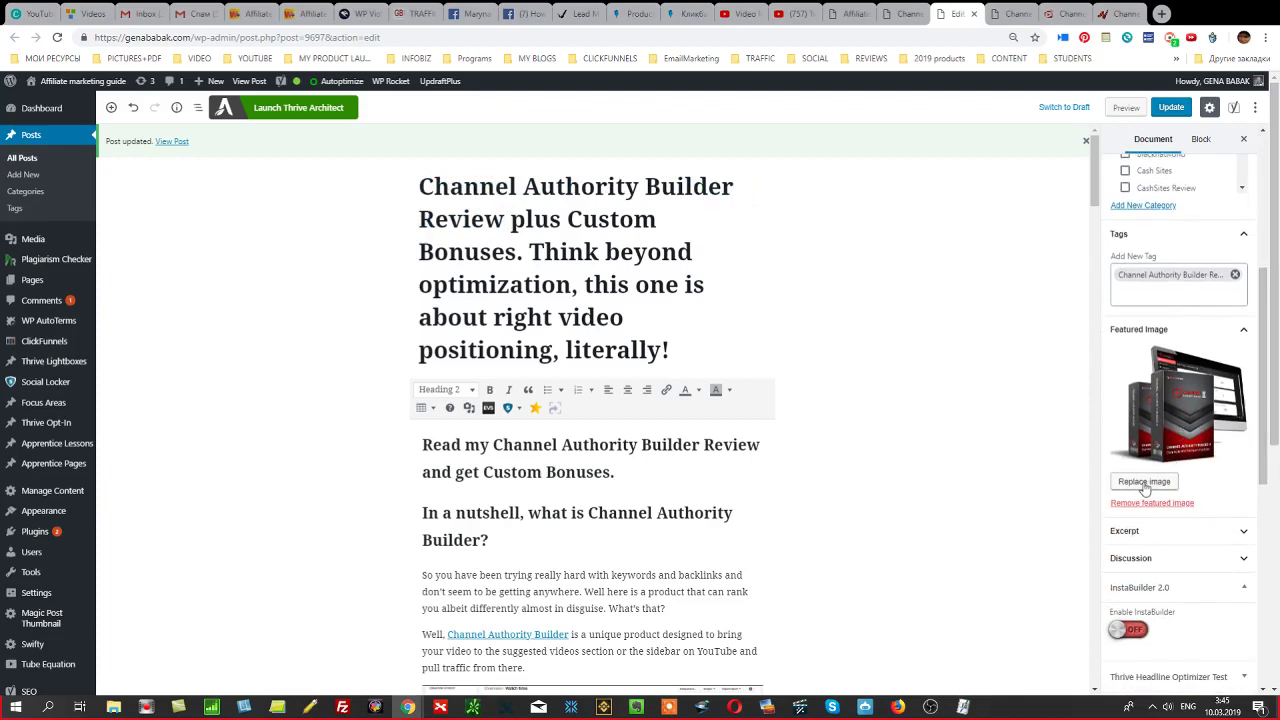
pyautogui.click(1144, 482)
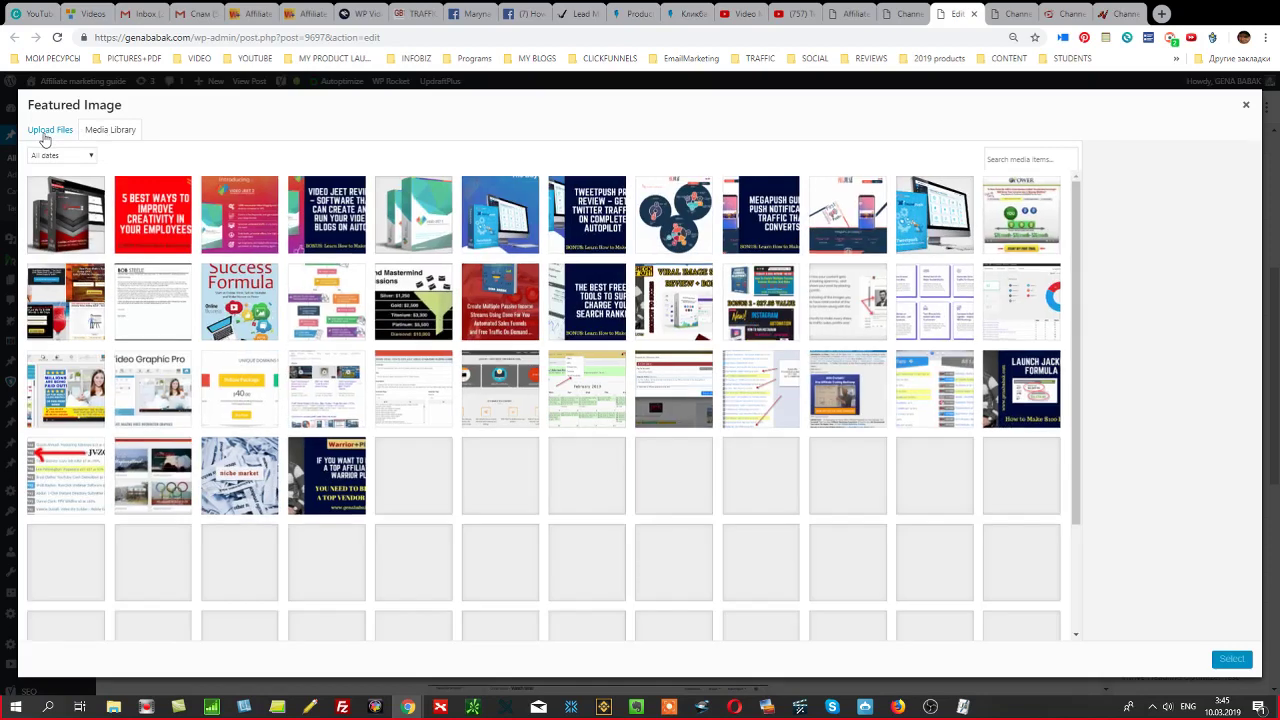
pyautogui.click(44, 139)
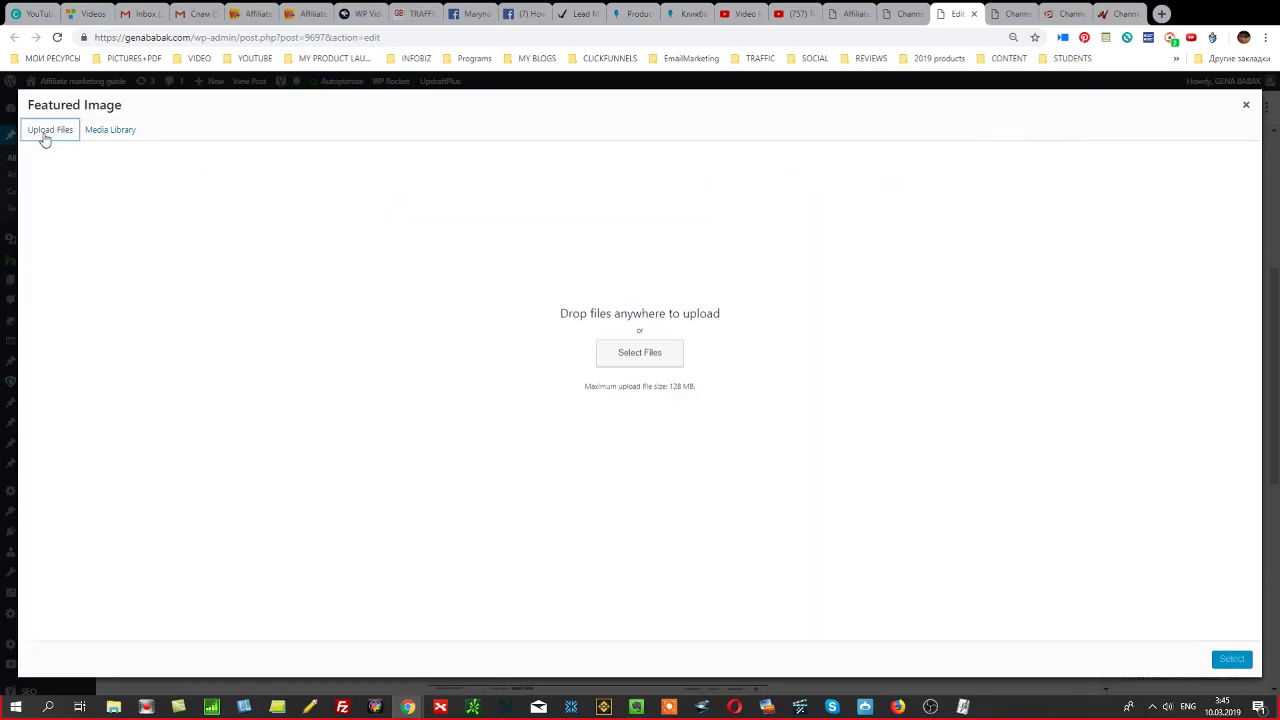
pyautogui.click(635, 356)
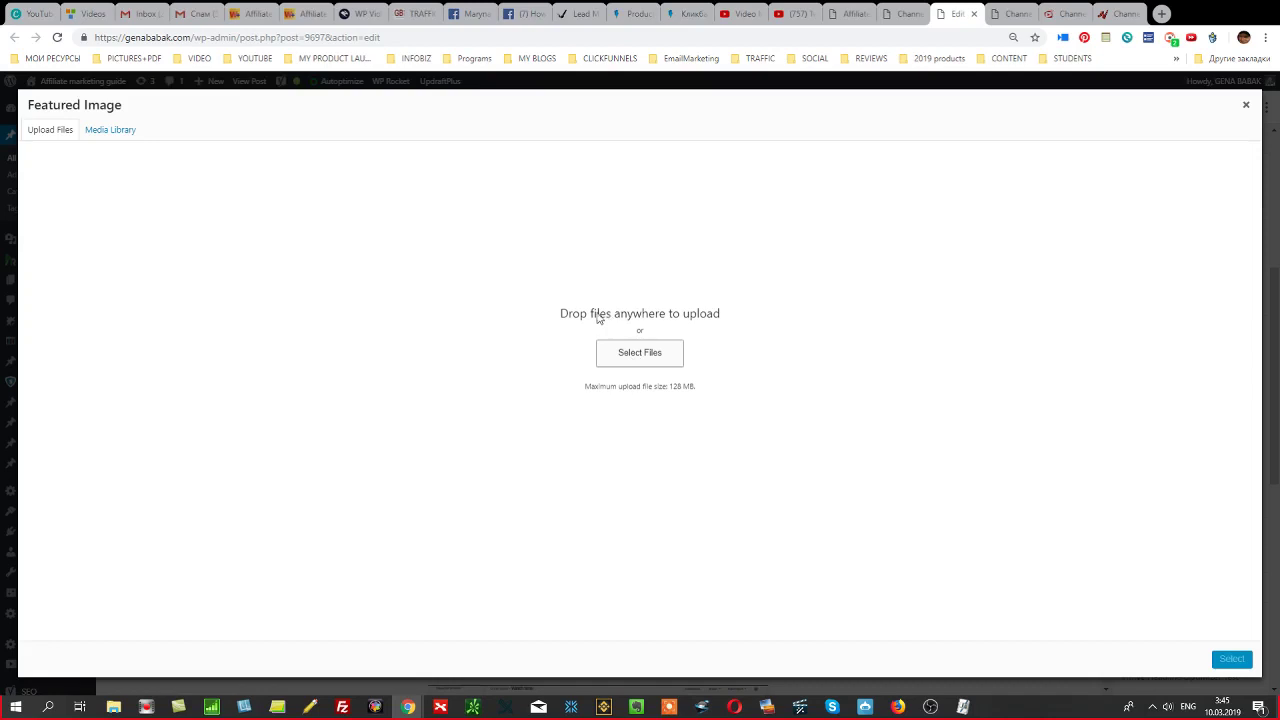
pyautogui.click(210, 27)
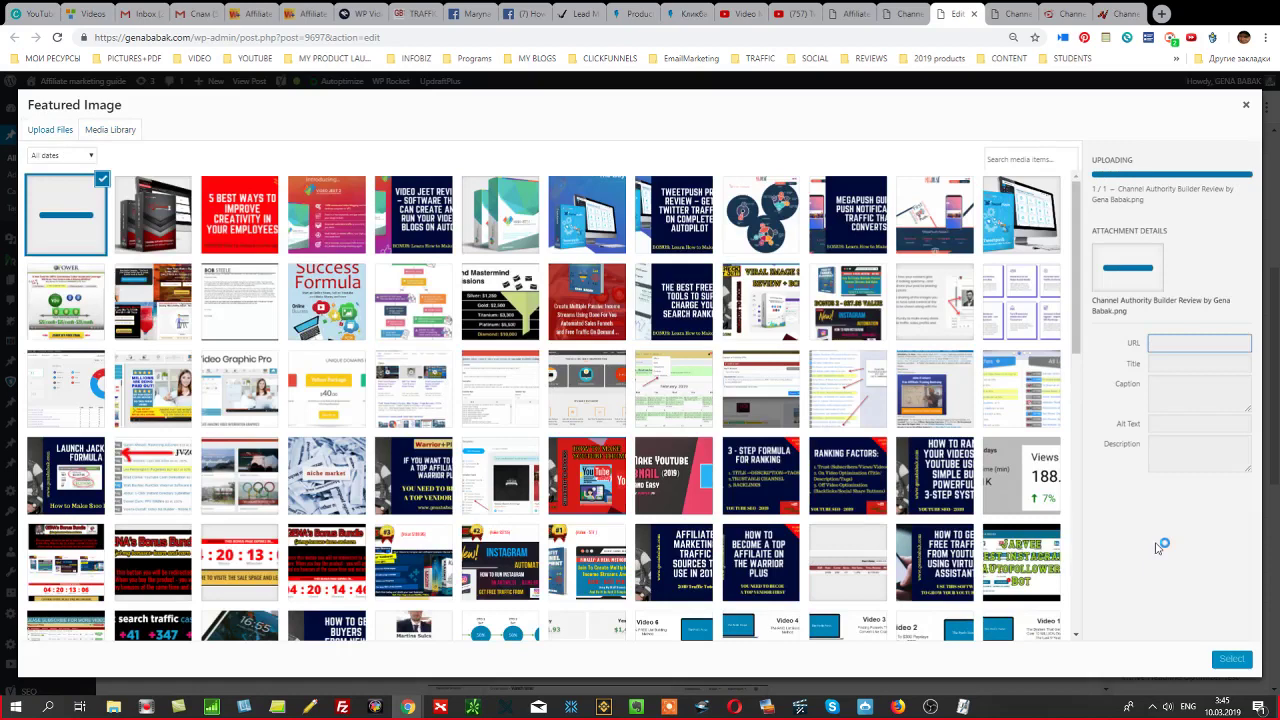
# Copy the uploaded image's title and set the image as the post's featured image.
pyautogui.click(1177, 356)
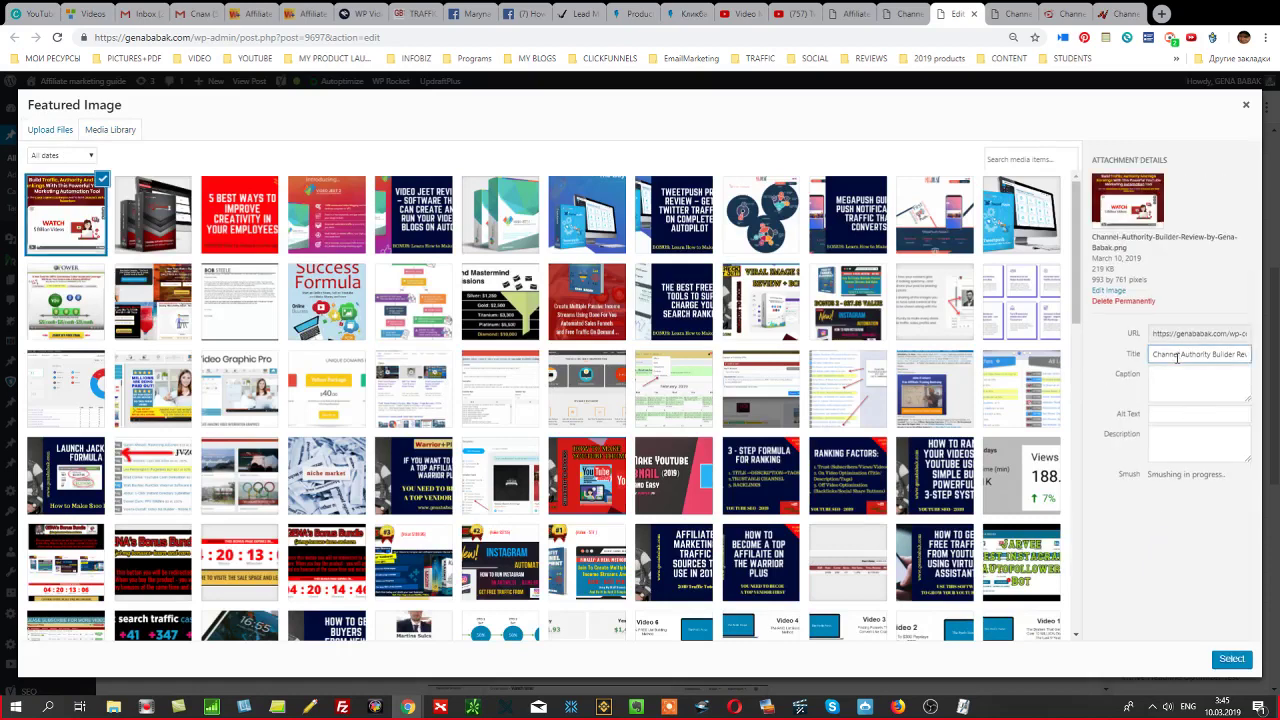
pyautogui.tripleClick(1177, 356)
pyautogui.hotkey('ctrl', 'c')
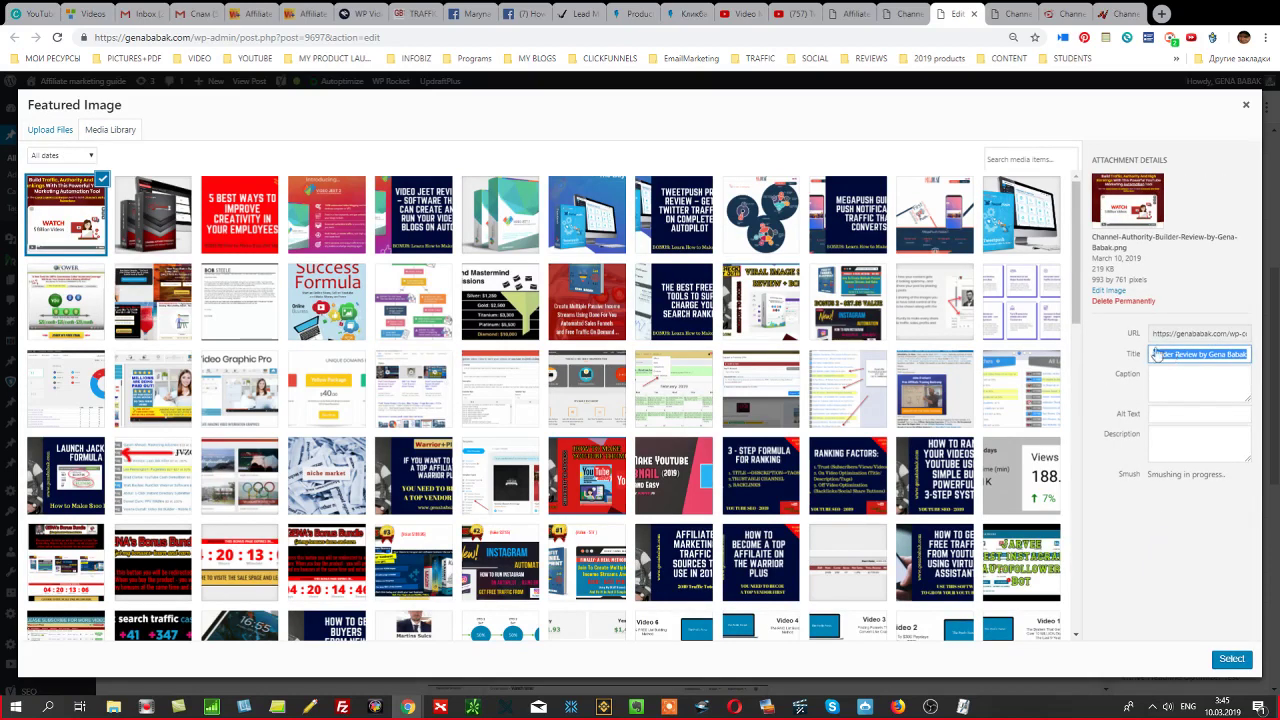
pyautogui.click(1172, 377)
pyautogui.hotkey('ctrl', 'v')
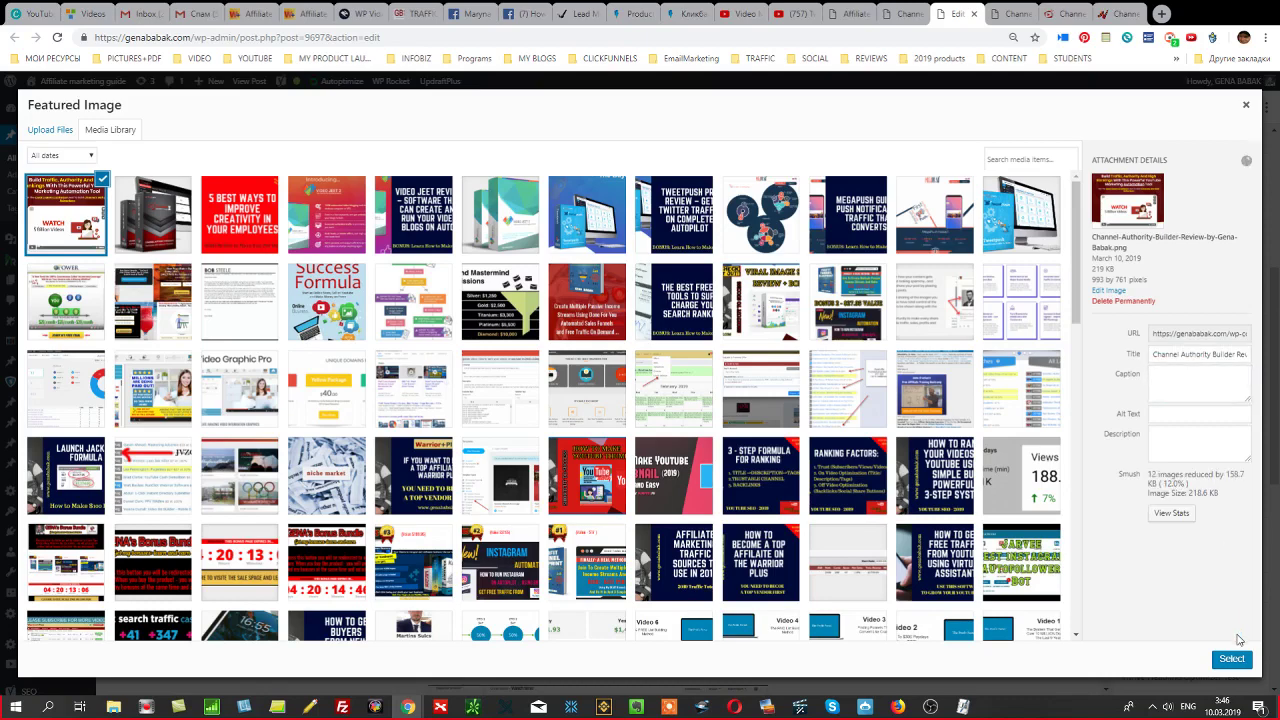
pyautogui.click(1234, 660)
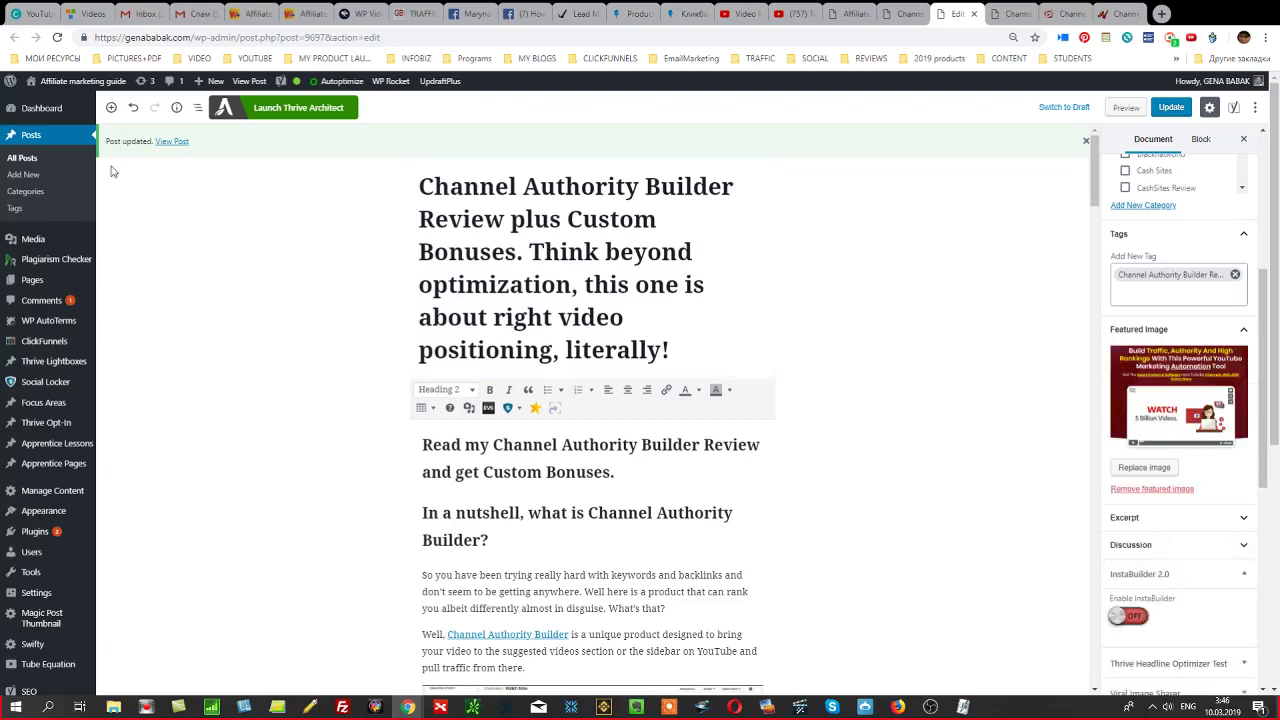
# Insert the sales-page screenshot as an image block captioned with the copied image title, and update the post.
pyautogui.click(111, 108)
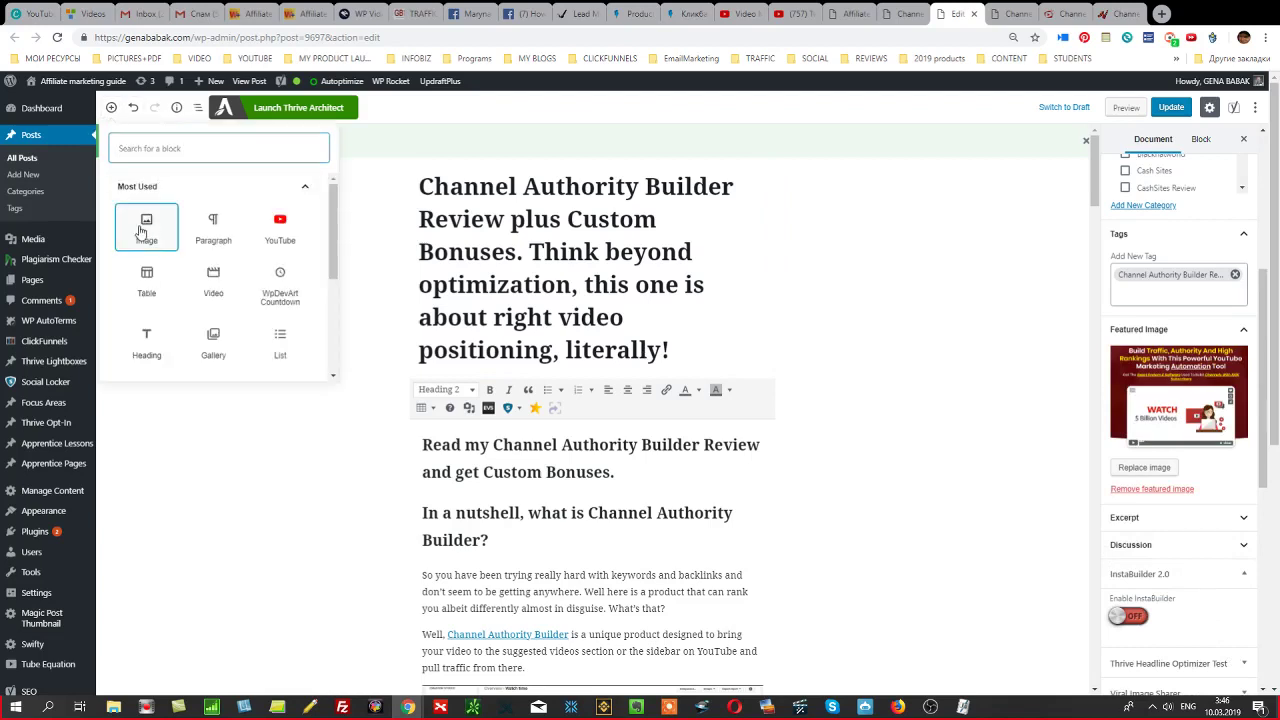
pyautogui.click(146, 226)
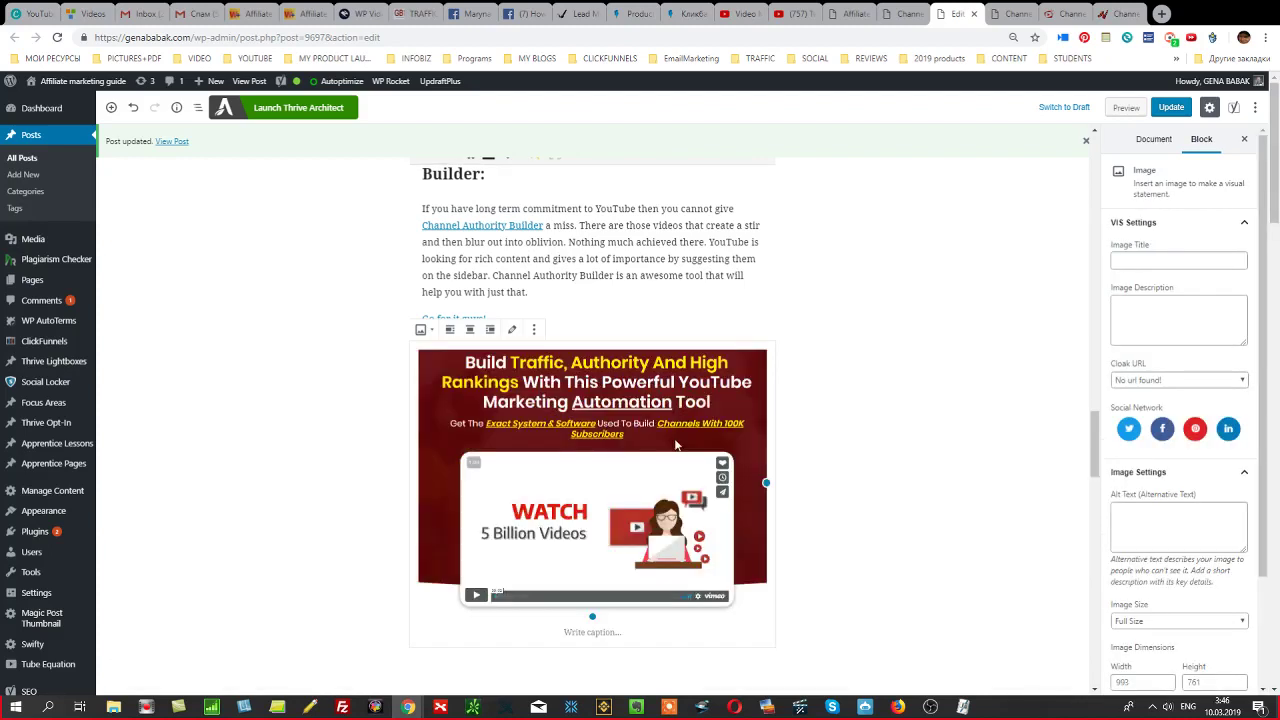
pyautogui.click(581, 633)
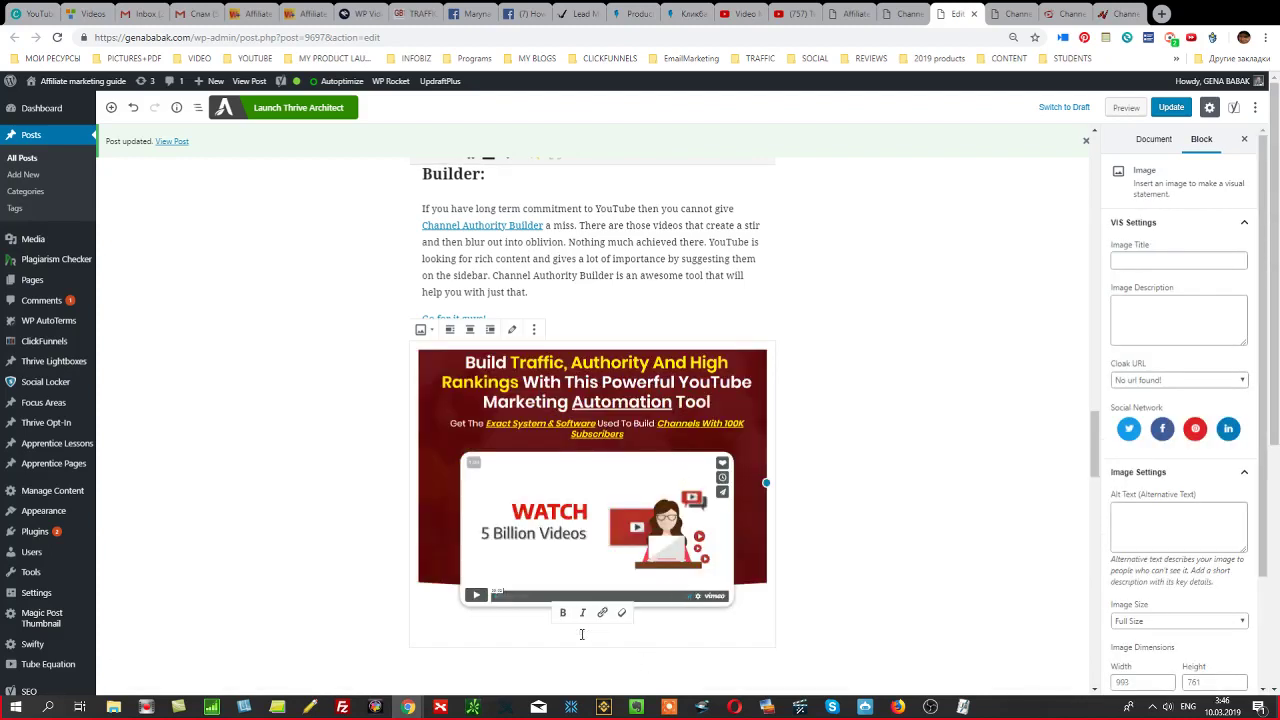
pyautogui.hotkey('ctrl', 'v')
pyautogui.click(864, 563)
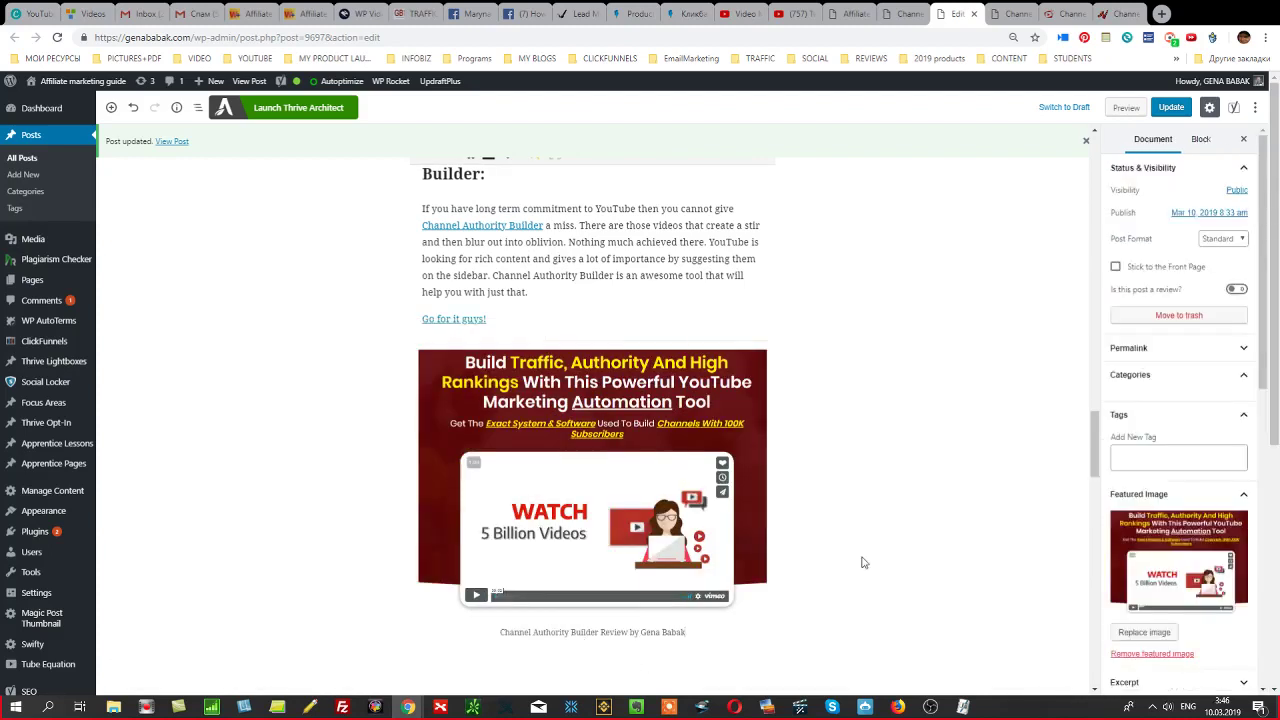
pyautogui.click(1166, 108)
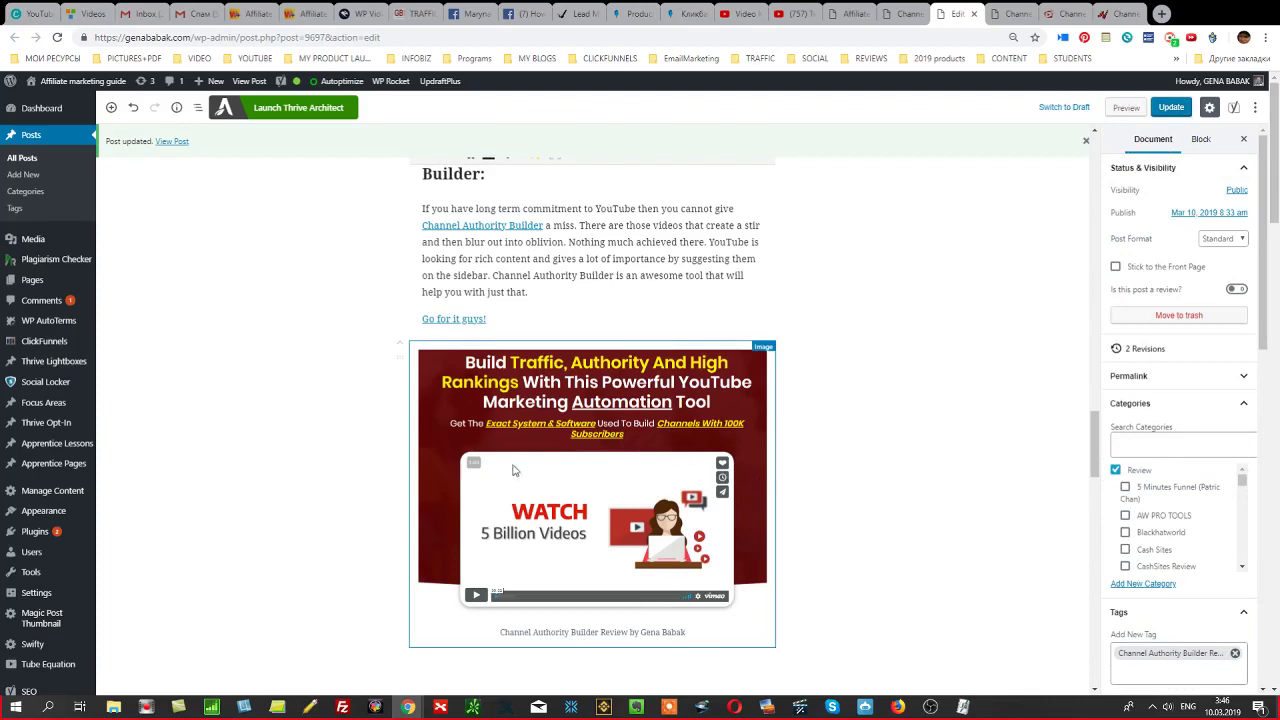
# Move the captioned image block to the start of the post, directly below the title, and update the post.
pyautogui.click(399, 344)
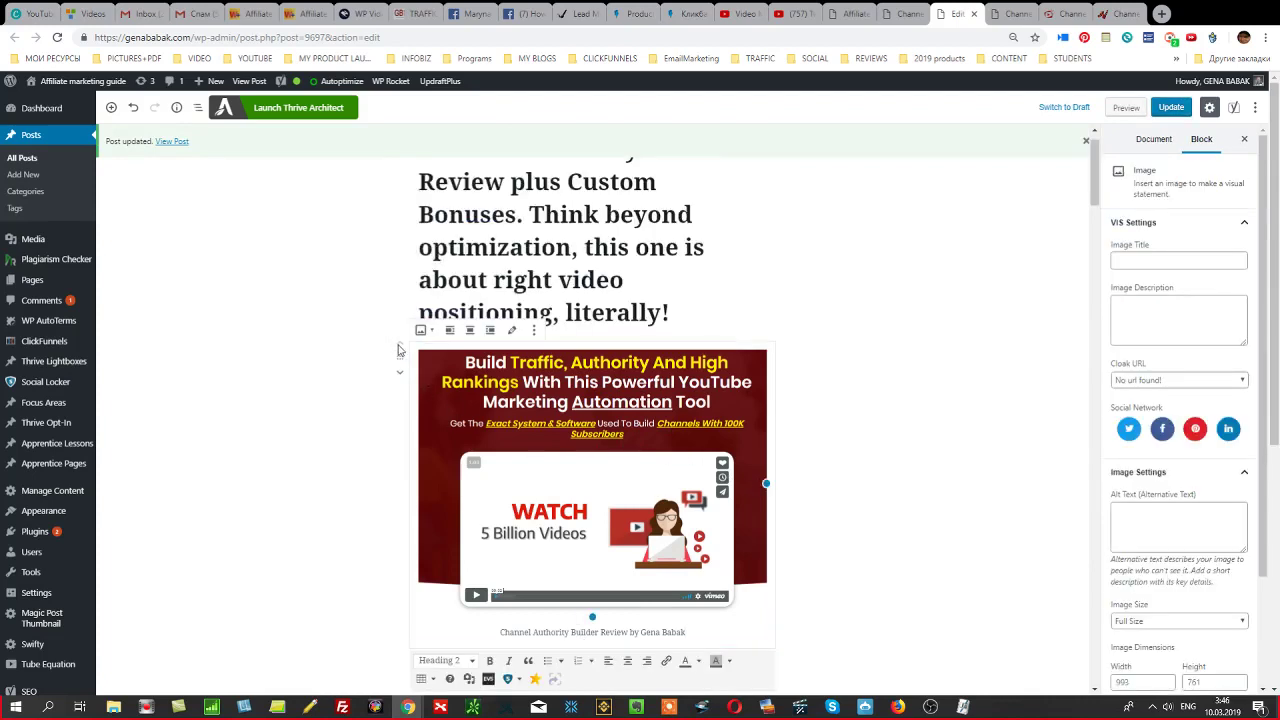
pyautogui.scroll(-1, 917, 337)
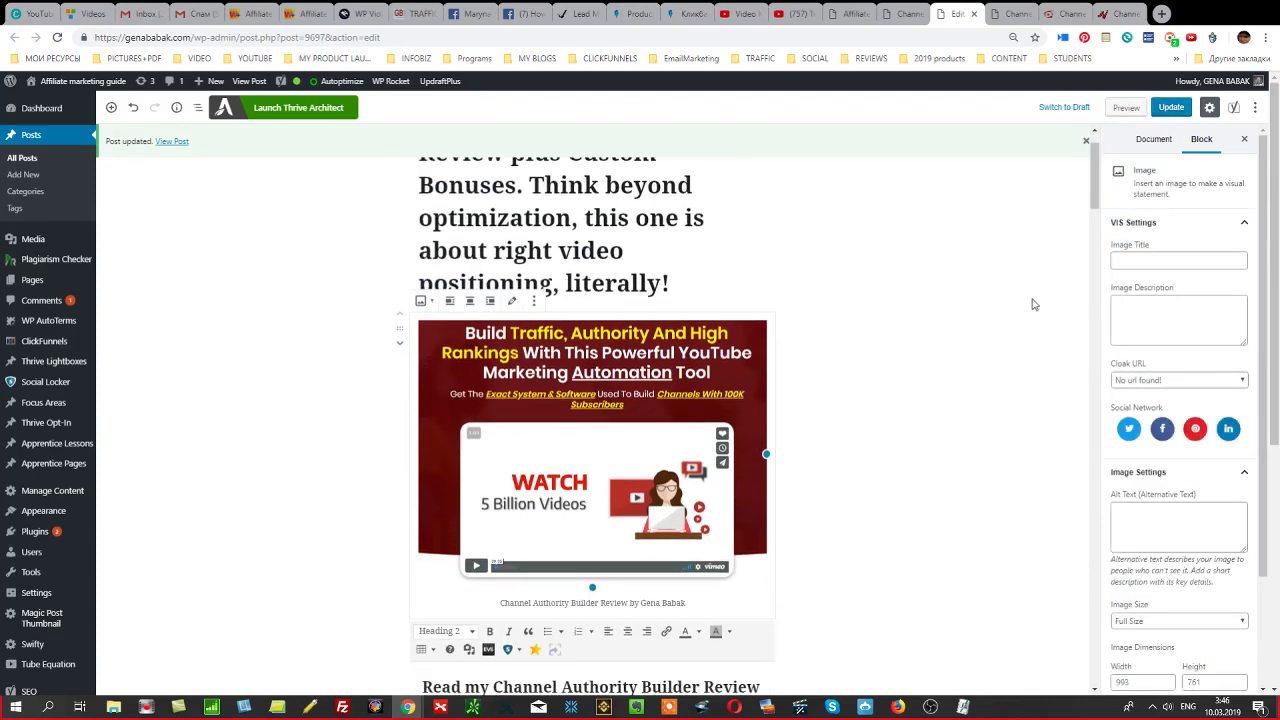
pyautogui.click(1171, 108)
# View the updated post and examine its new opening image, product section, explainer video and "3 Things I Love" section.
pyautogui.click(172, 143)
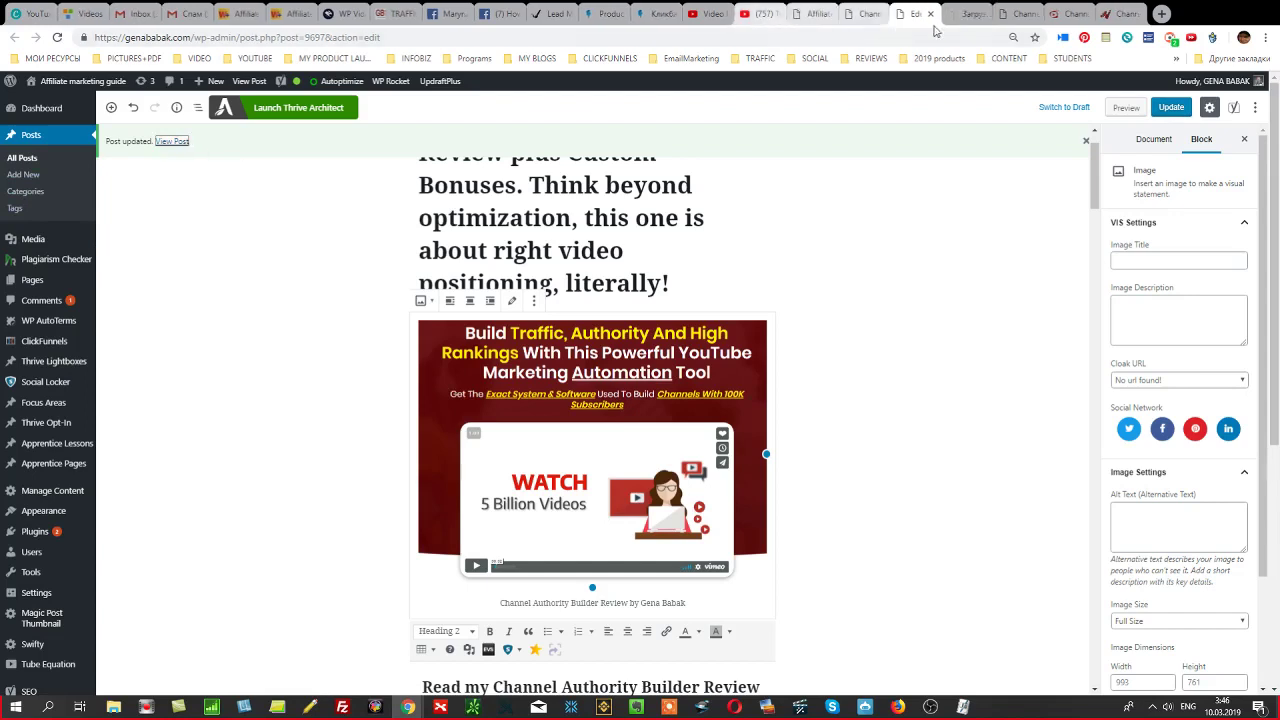
pyautogui.click(968, 15)
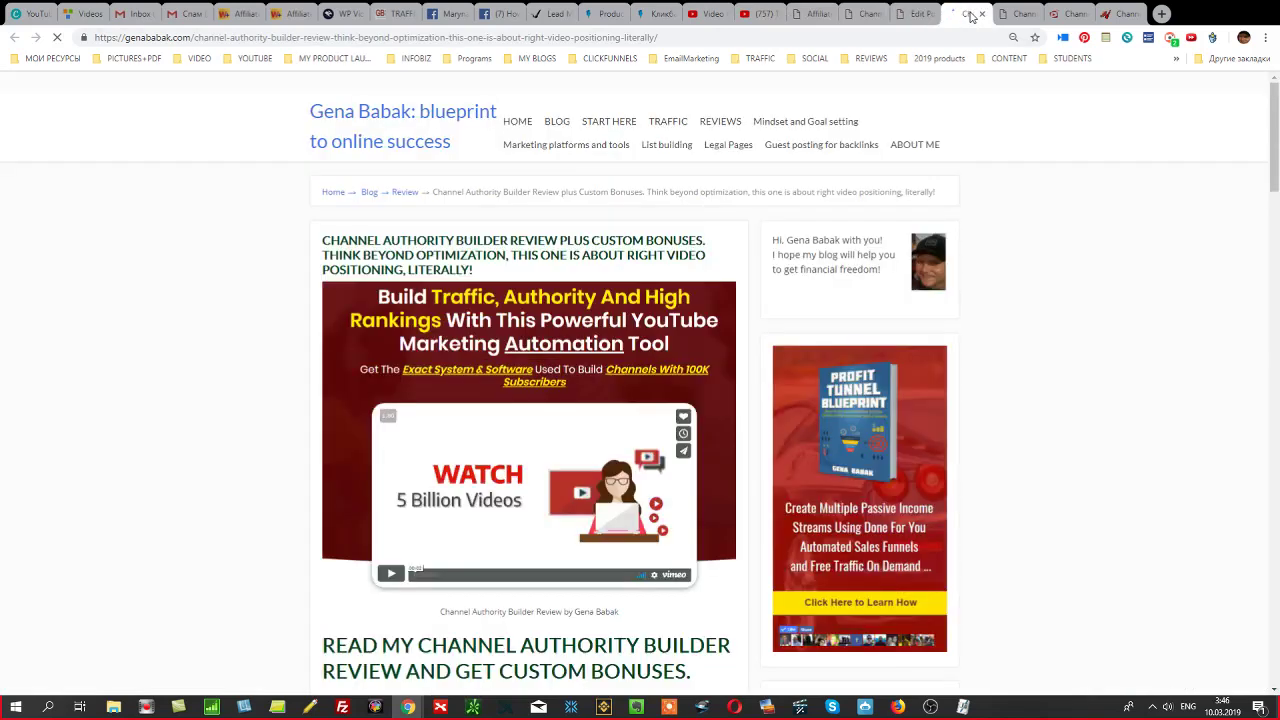
pyautogui.scroll(-1, 583, 361)
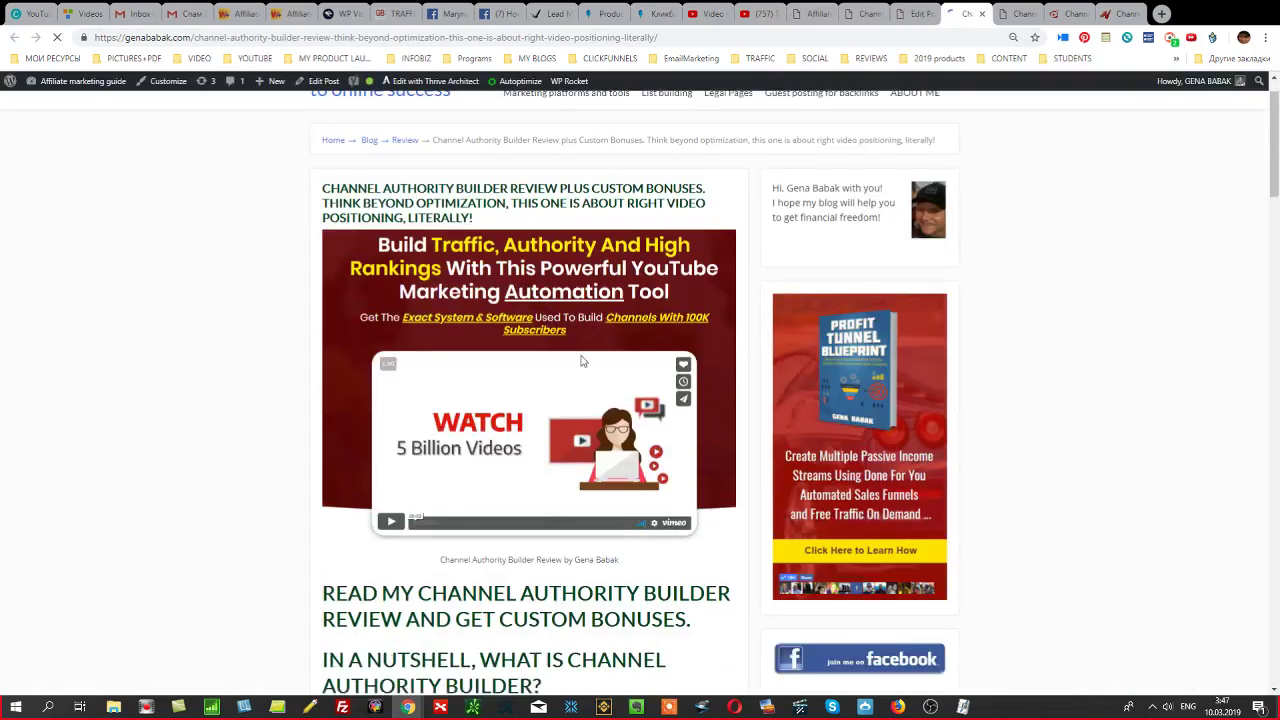
pyautogui.scroll(-2, 583, 361)
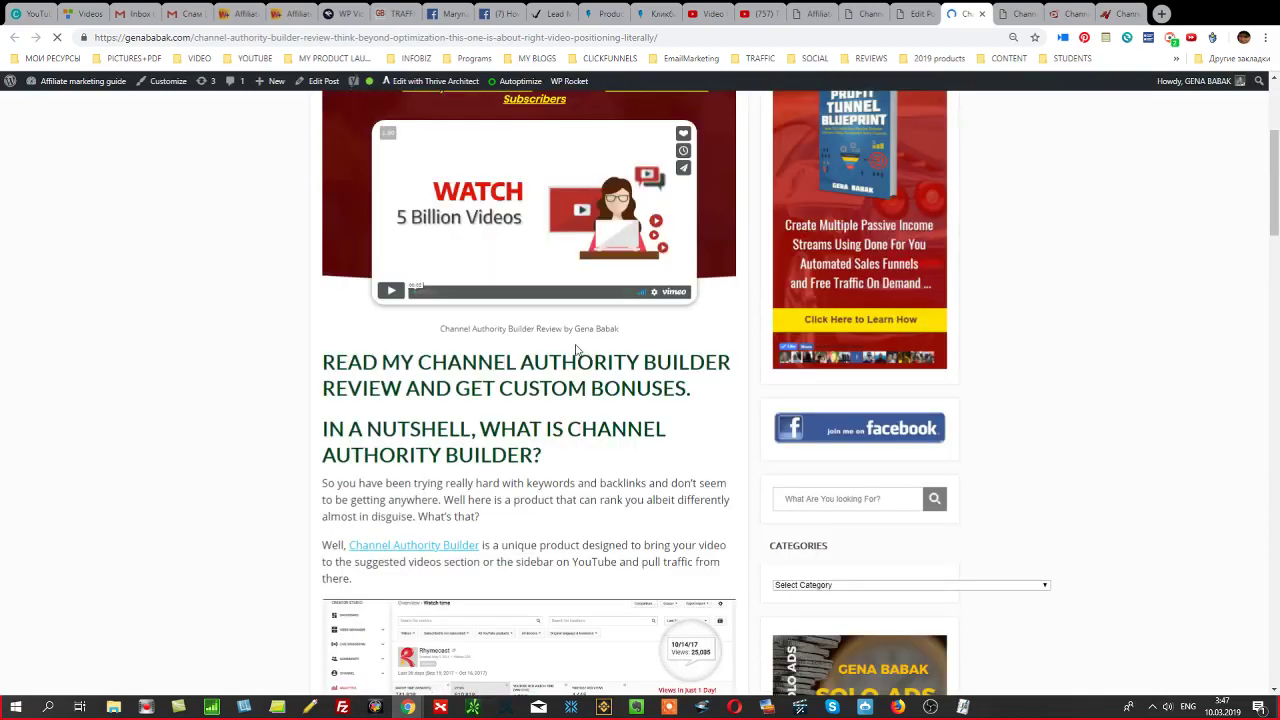
pyautogui.scroll(-3, 576, 349)
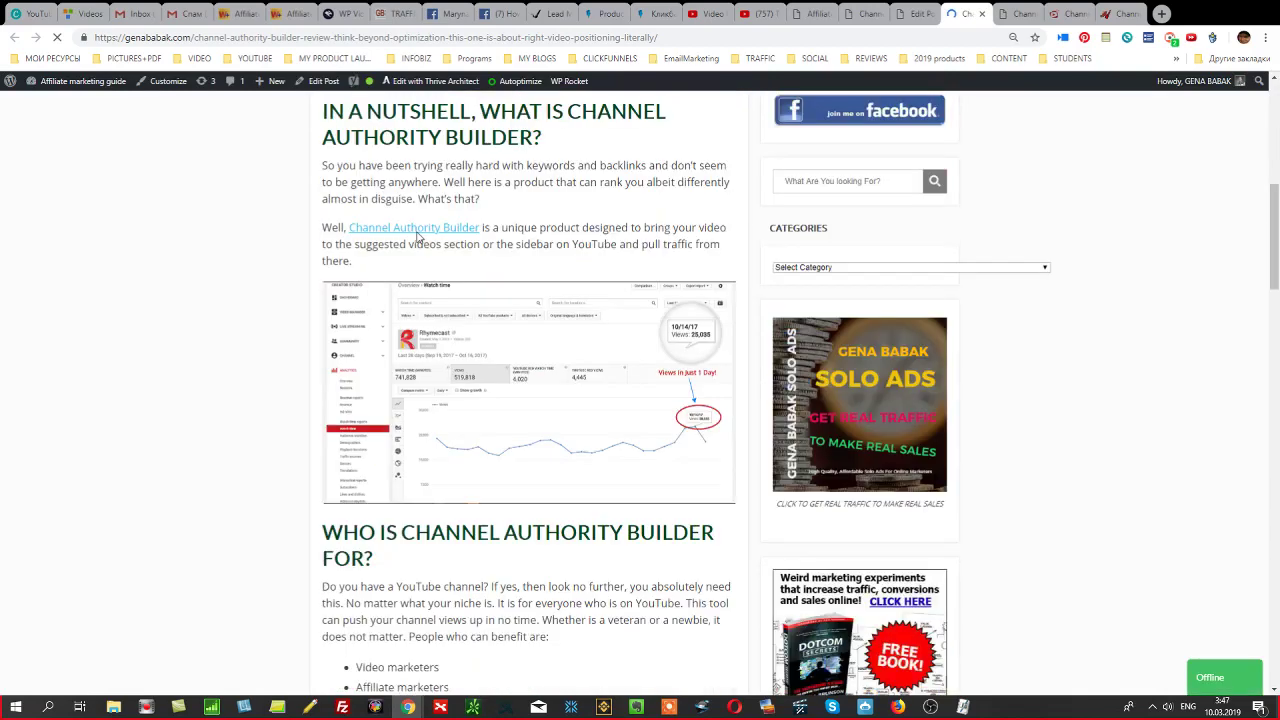
pyautogui.scroll(-5, 577, 394)
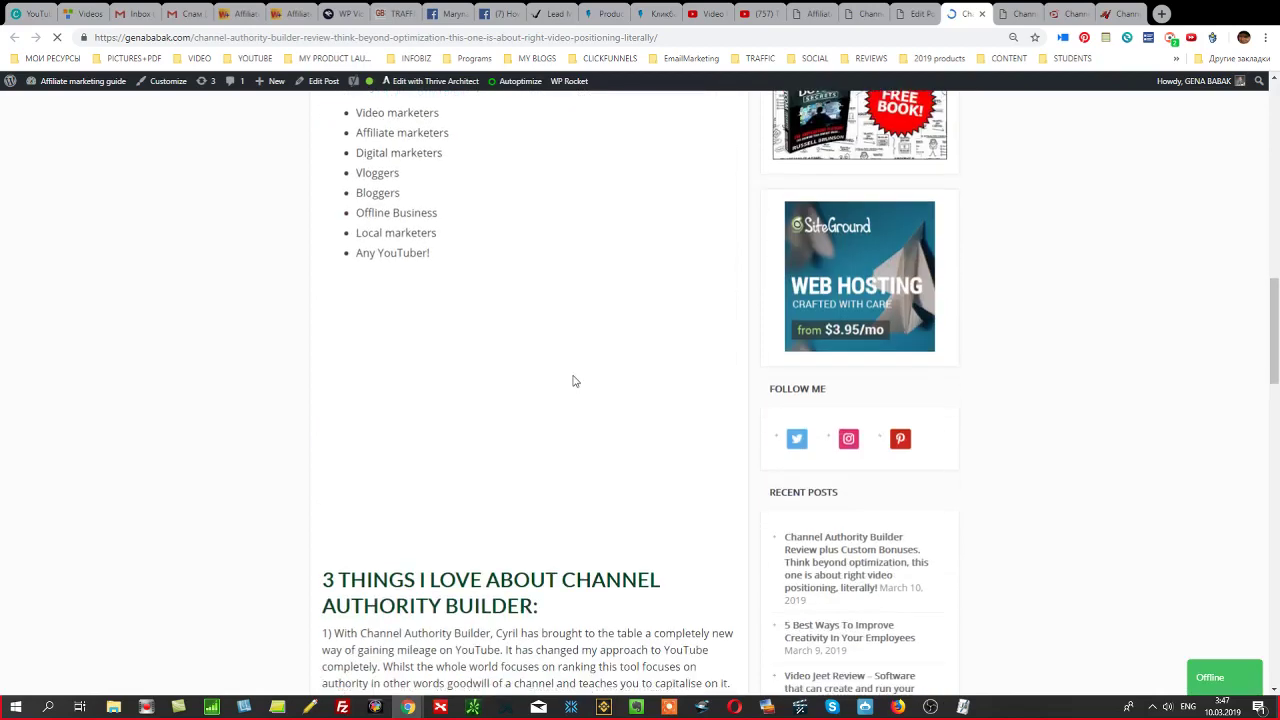
pyautogui.scroll(-1, 573, 381)
pyautogui.scroll(-1, 471, 446)
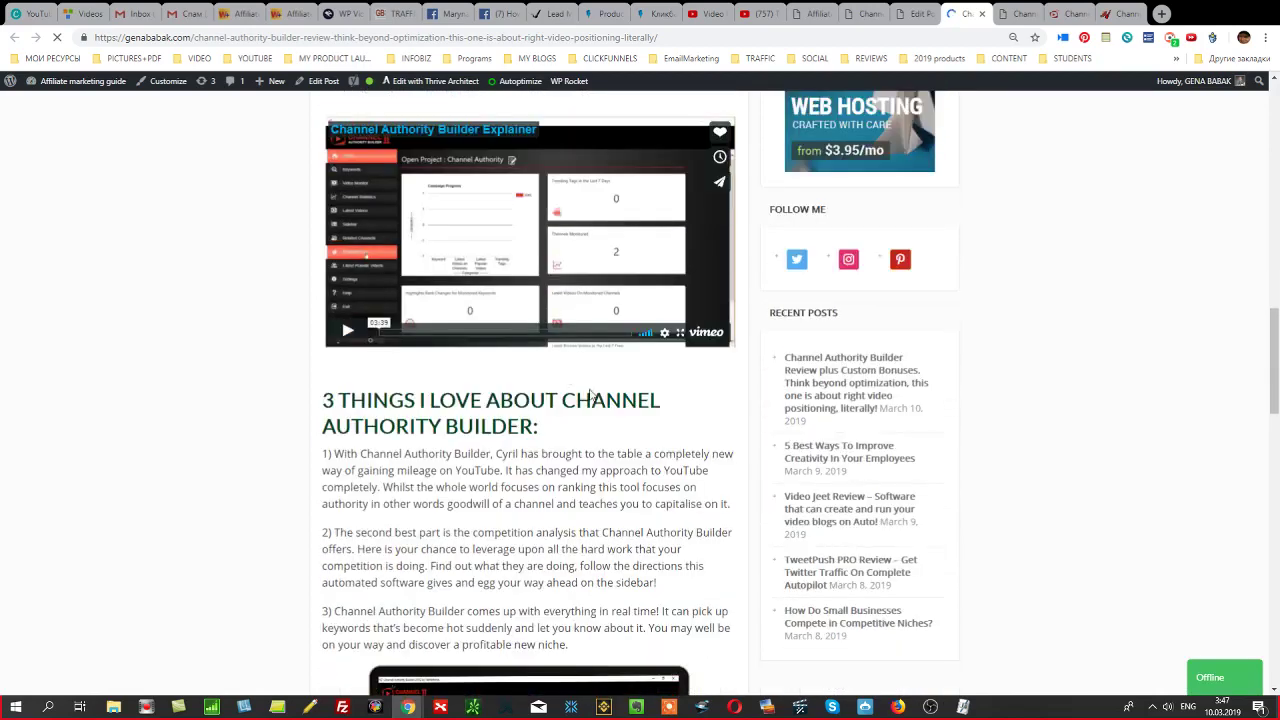
# Examine the rest of the published review through its final thoughts, dismiss the sharing pop-up, and recheck the page from its opening image.
pyautogui.scroll(-5, 600, 395)
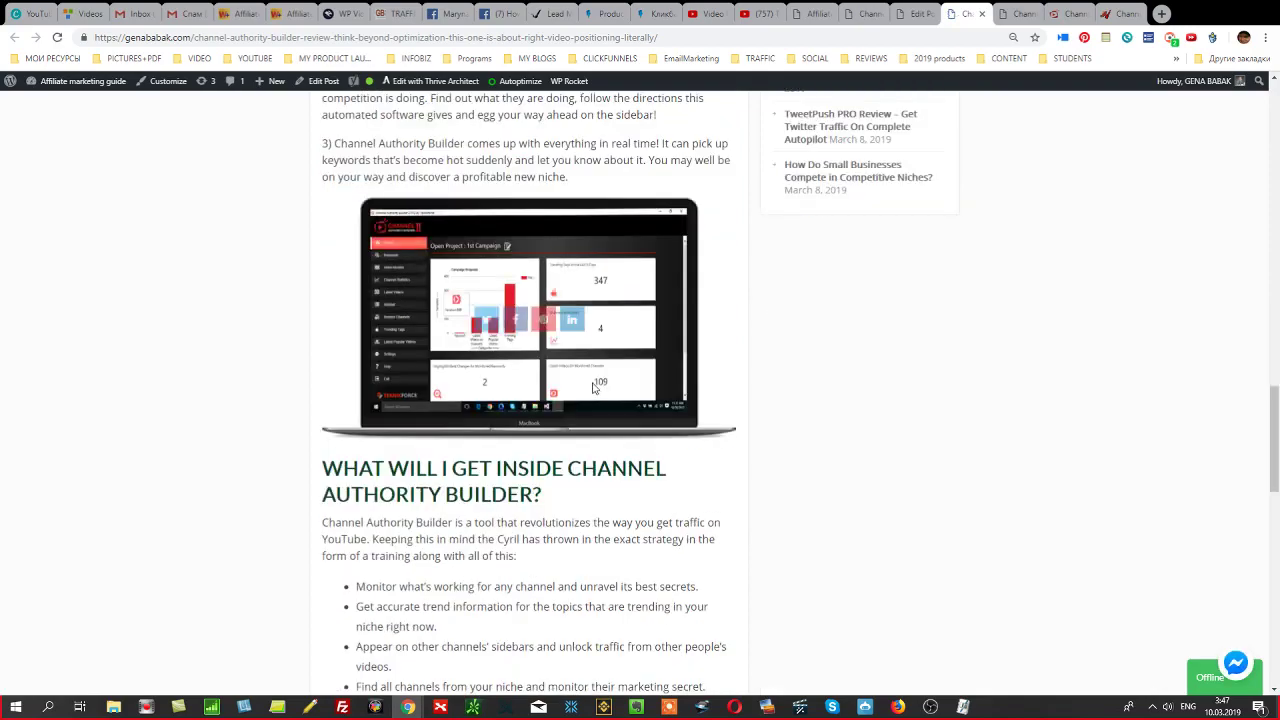
pyautogui.scroll(-3, 590, 385)
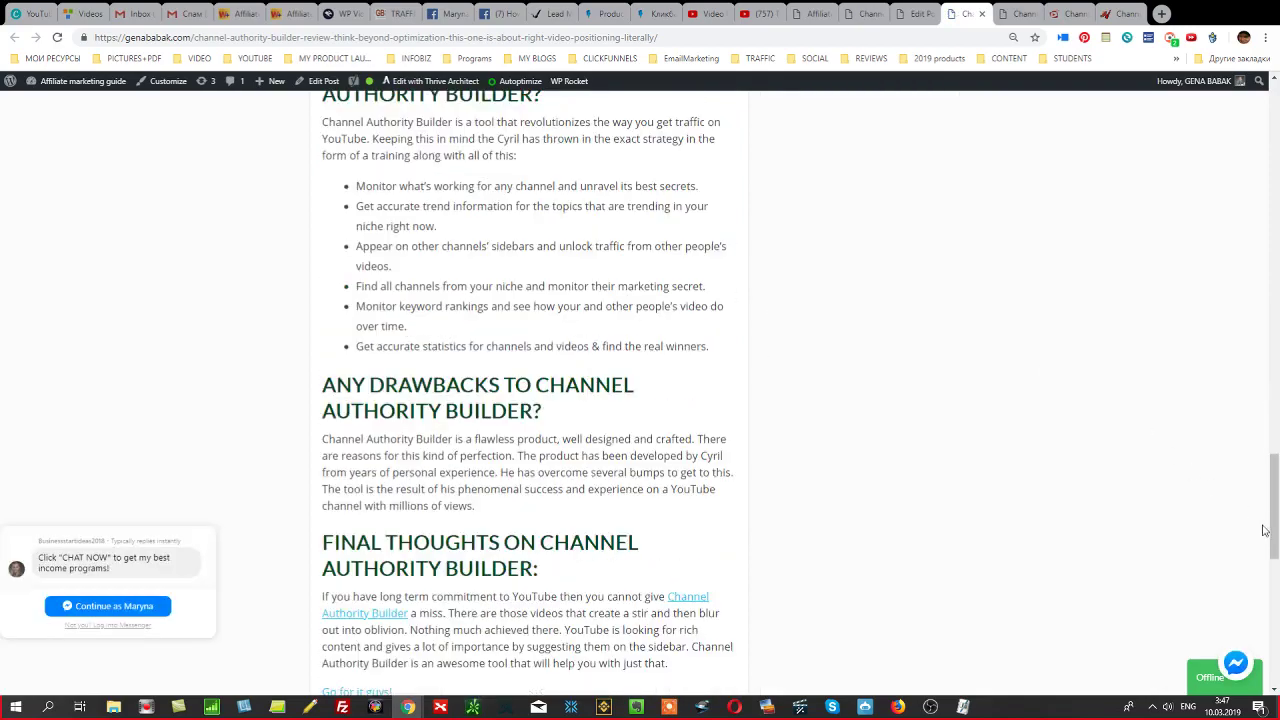
pyautogui.moveTo(1266, 531); pyautogui.dragTo(1223, 177)
pyautogui.moveTo(488, 352)
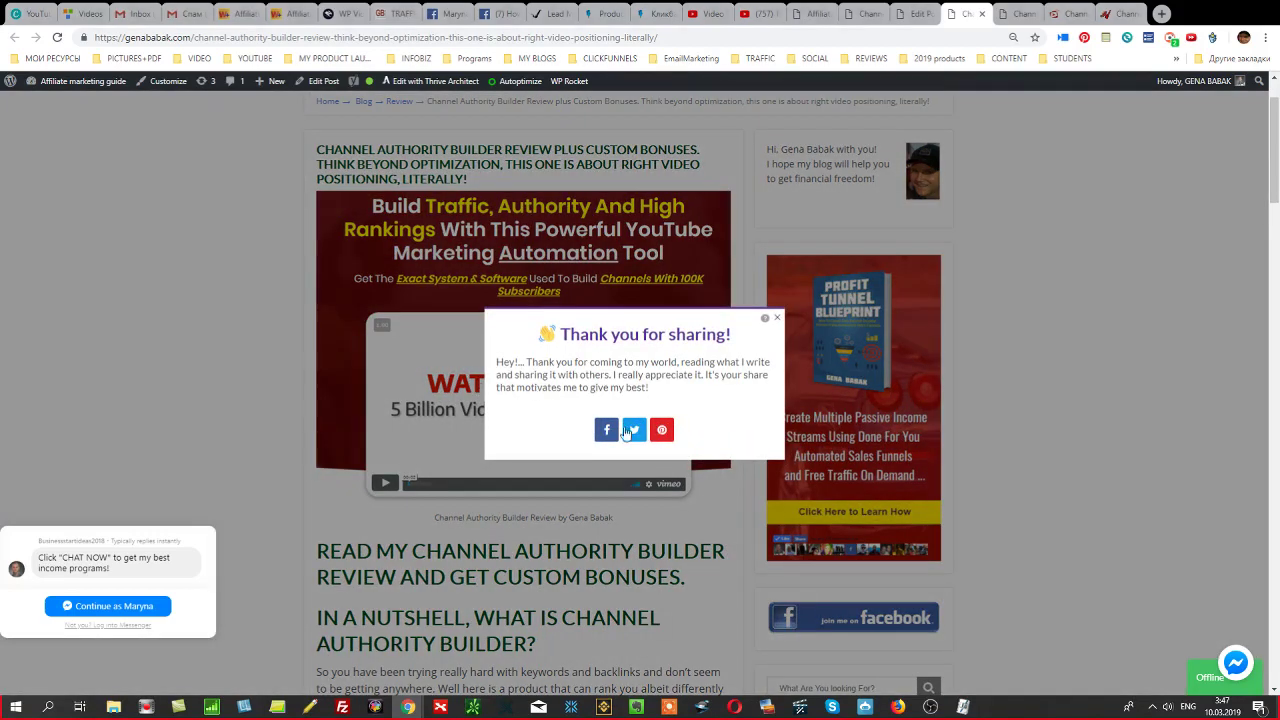
pyautogui.click(777, 317)
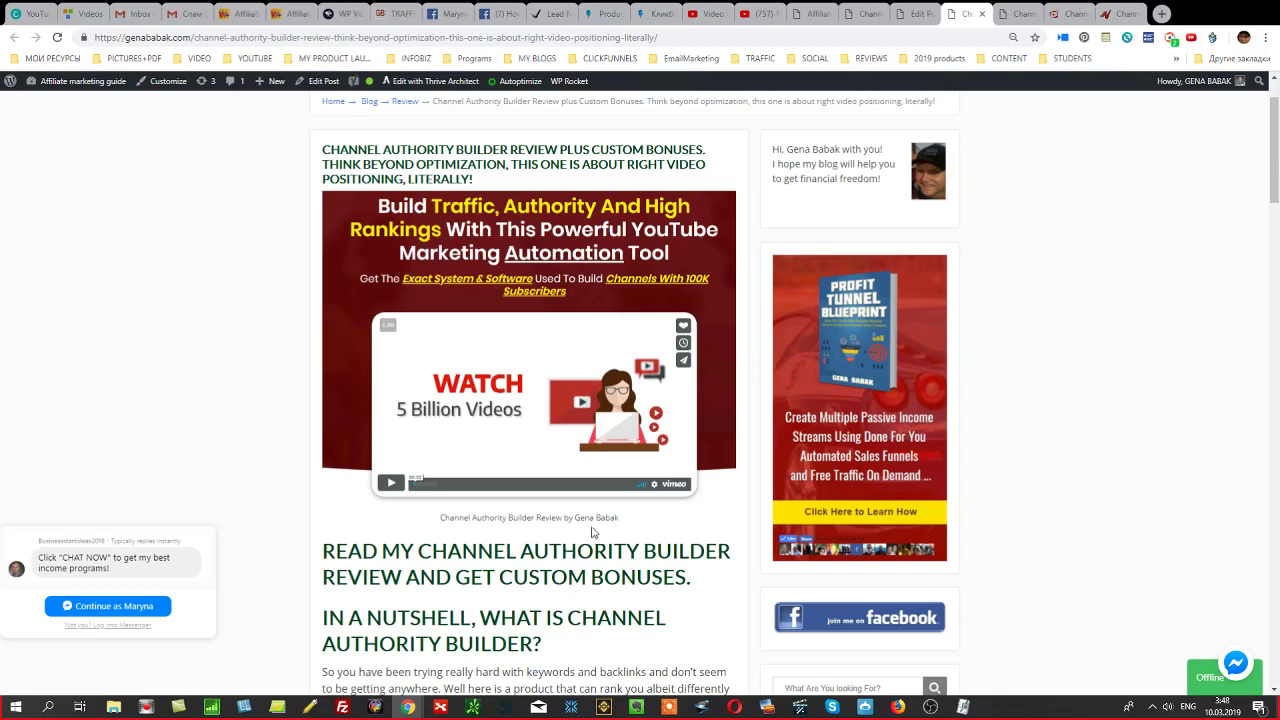
pyautogui.scroll(-2, 603, 463)
pyautogui.scroll(-10, 601, 417)
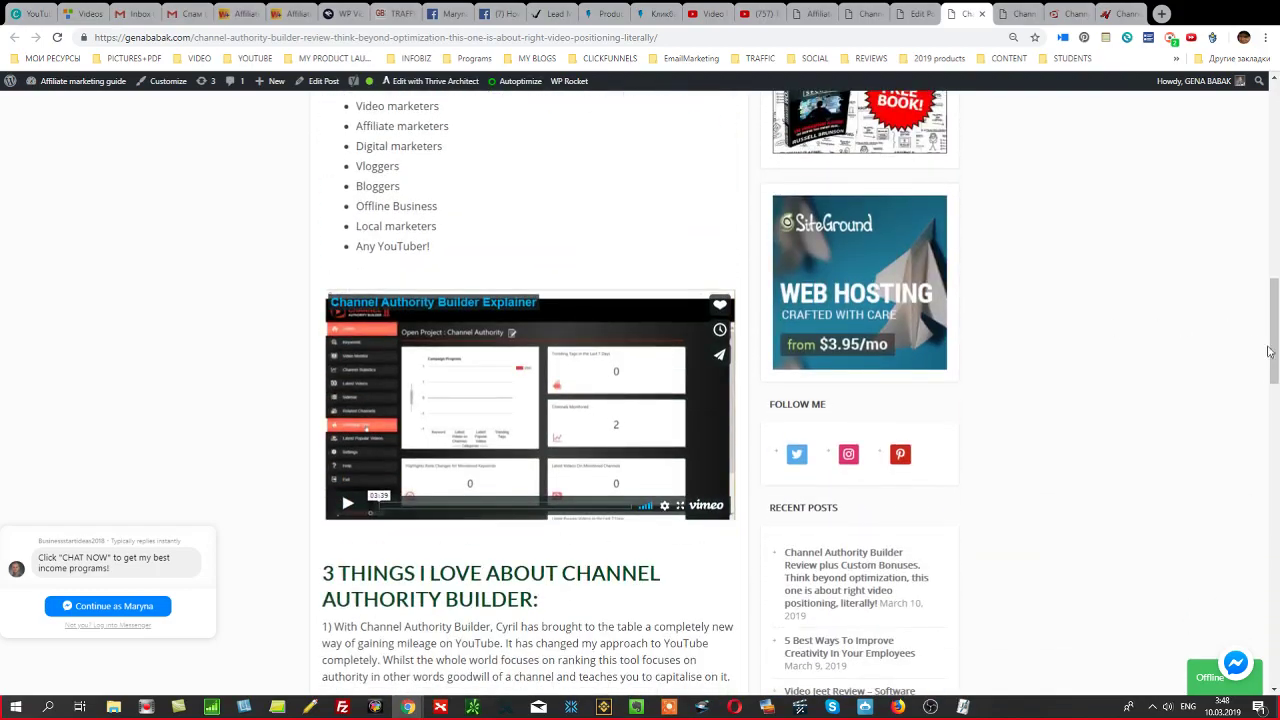
pyautogui.moveTo(1273, 345); pyautogui.dragTo(1275, 157)
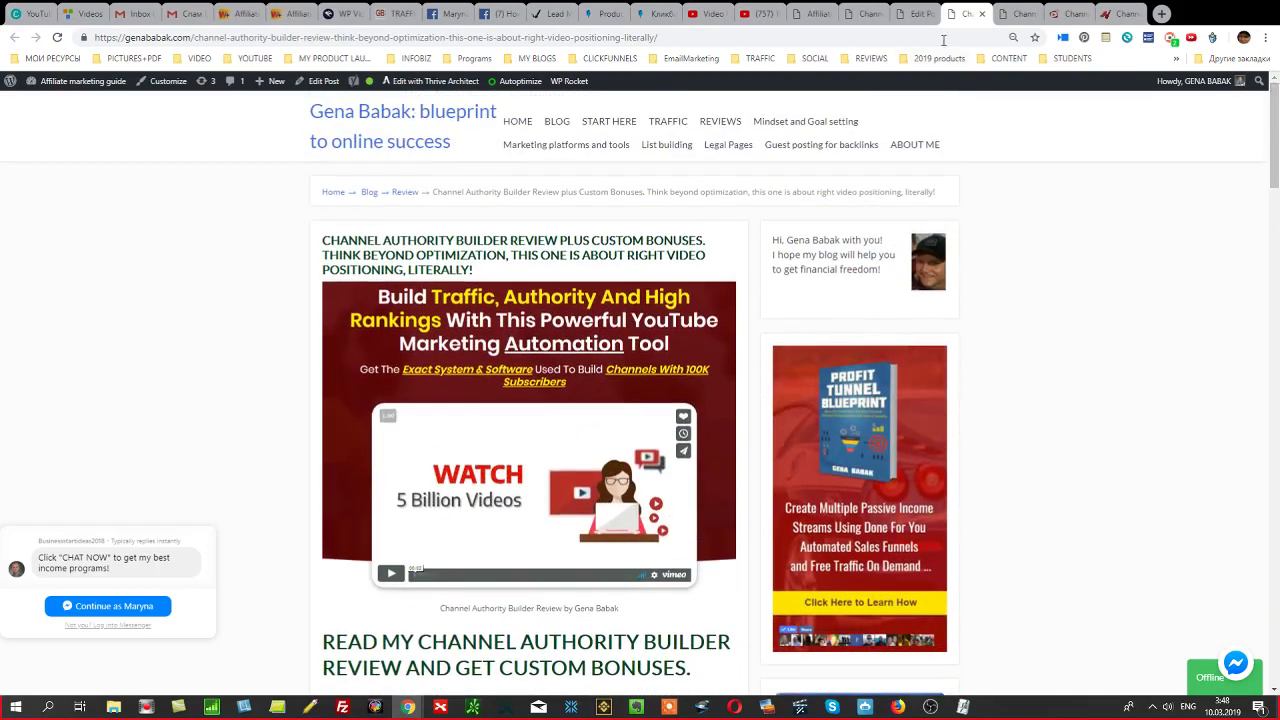
# Start a new WP Video Machine video from the Channel Authority Builder review post.
pyautogui.click(918, 14)
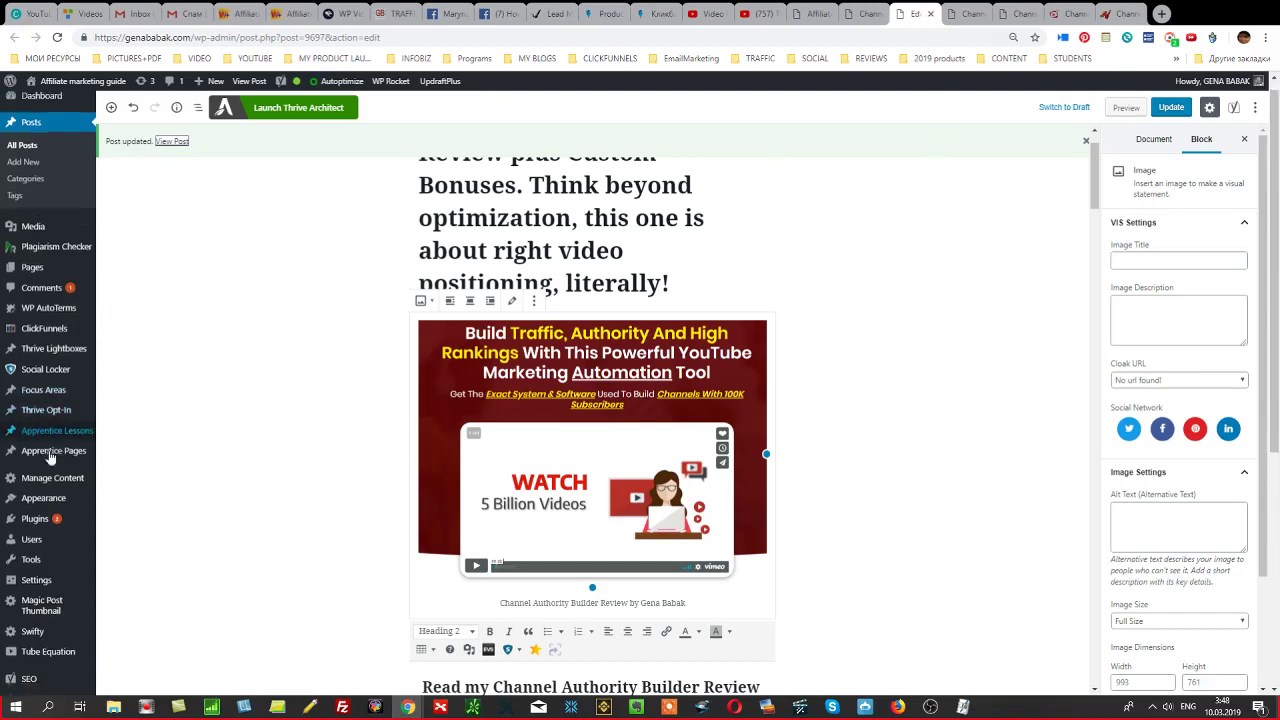
pyautogui.scroll(-4, 55, 470)
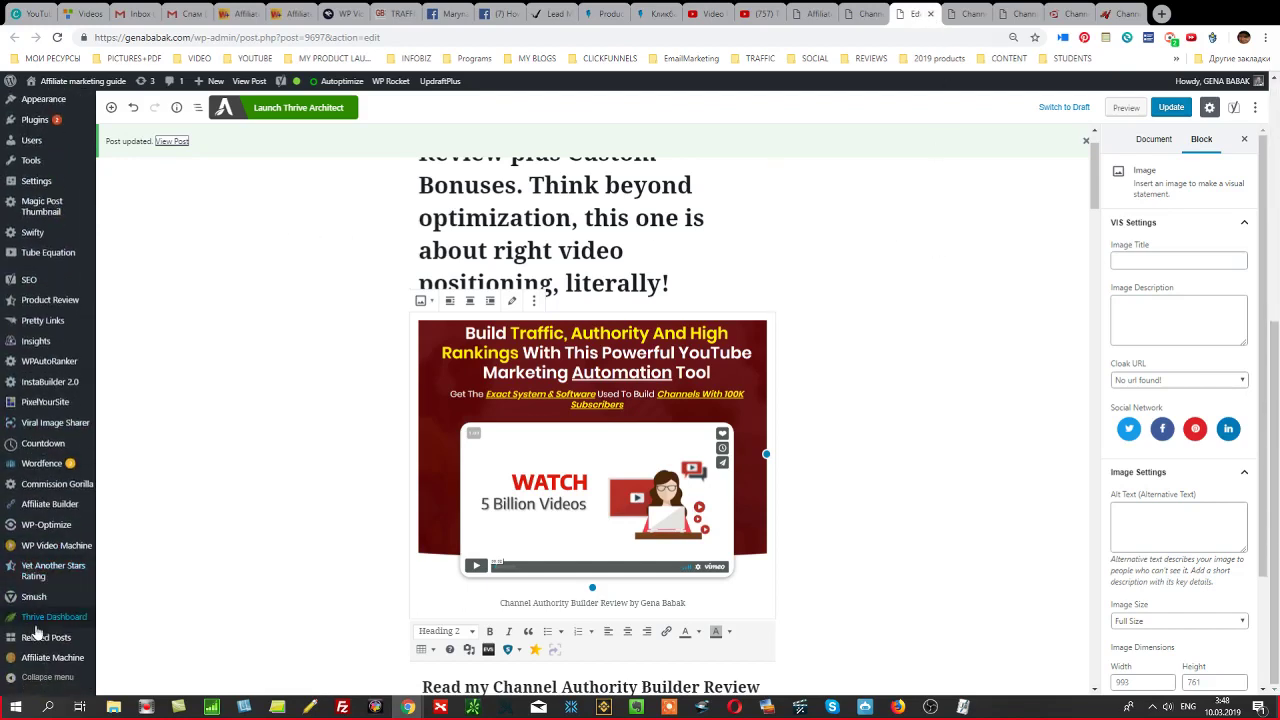
pyautogui.moveTo(60, 546)
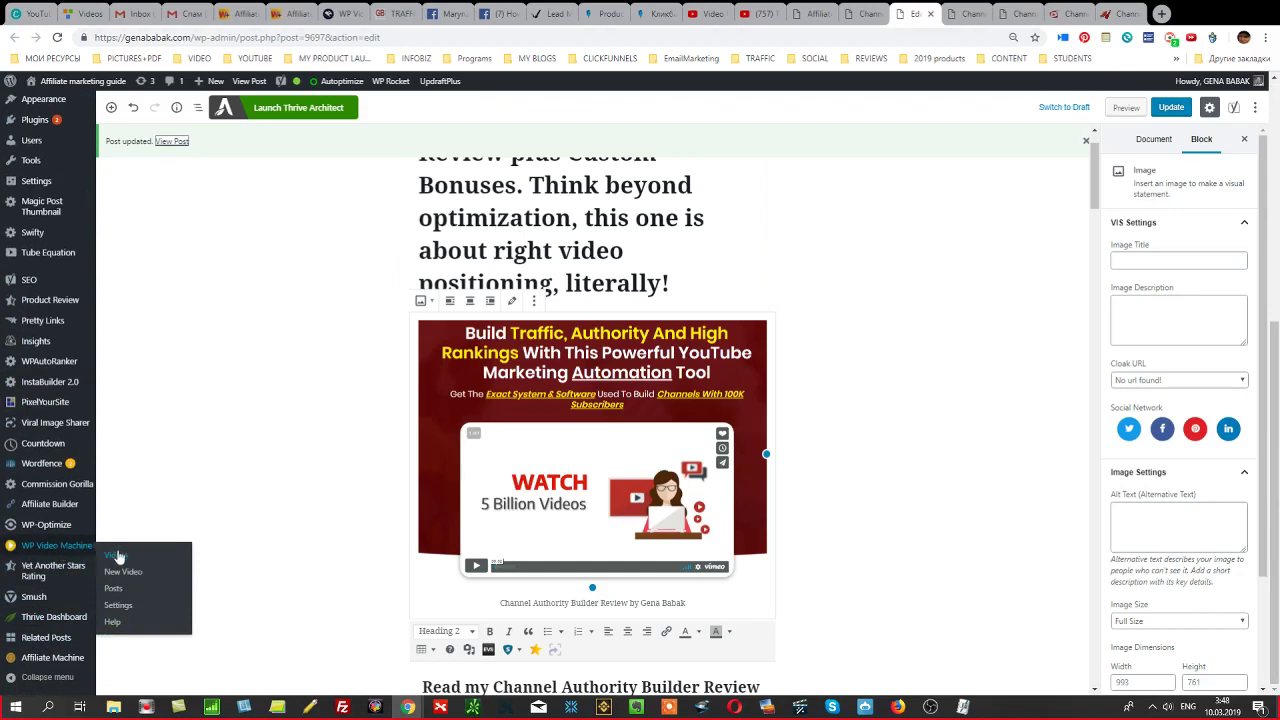
pyautogui.click(116, 595)
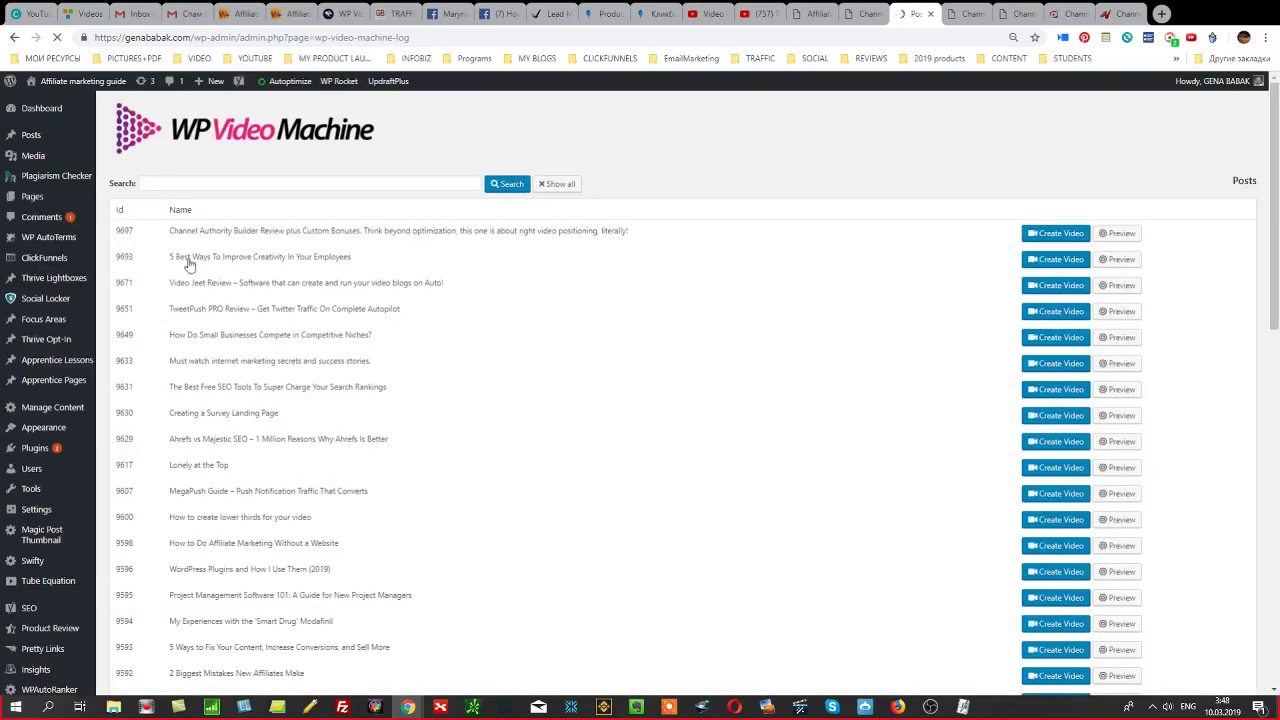
pyautogui.click(1058, 234)
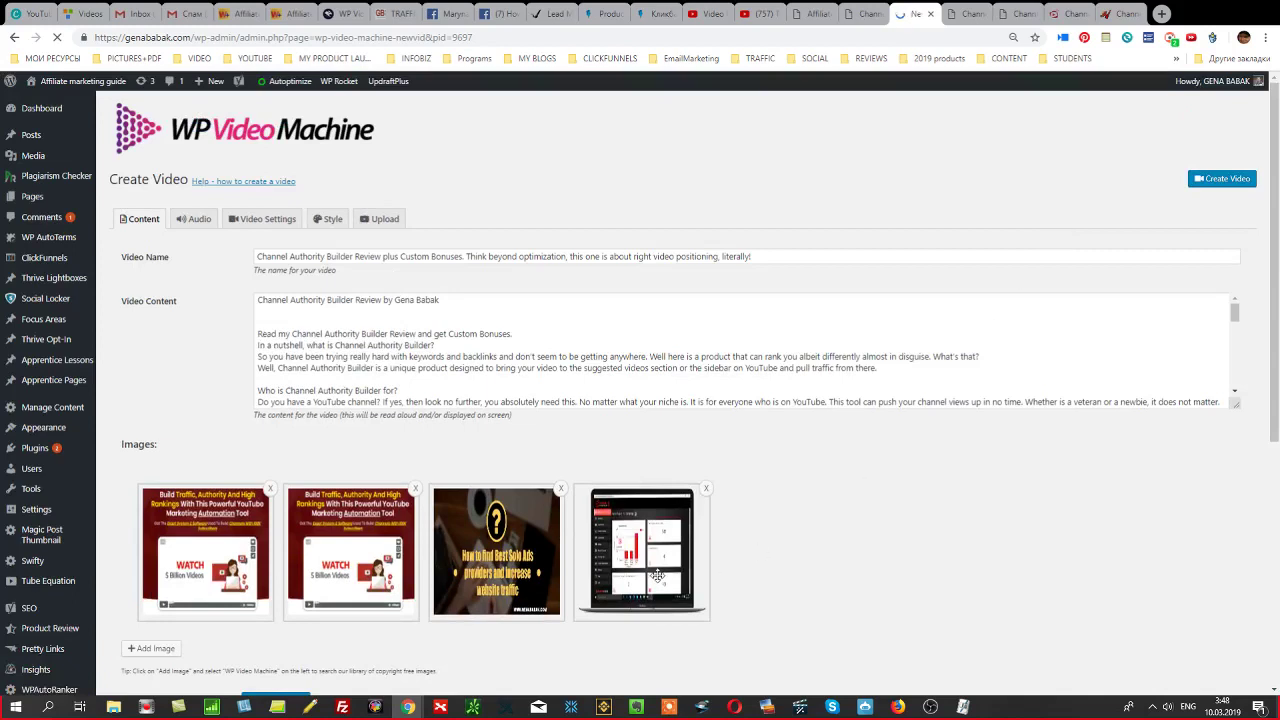
# Move the laptop image to second place in the video's images and remove the solo ads image.
pyautogui.moveTo(658, 578); pyautogui.dragTo(281, 566)
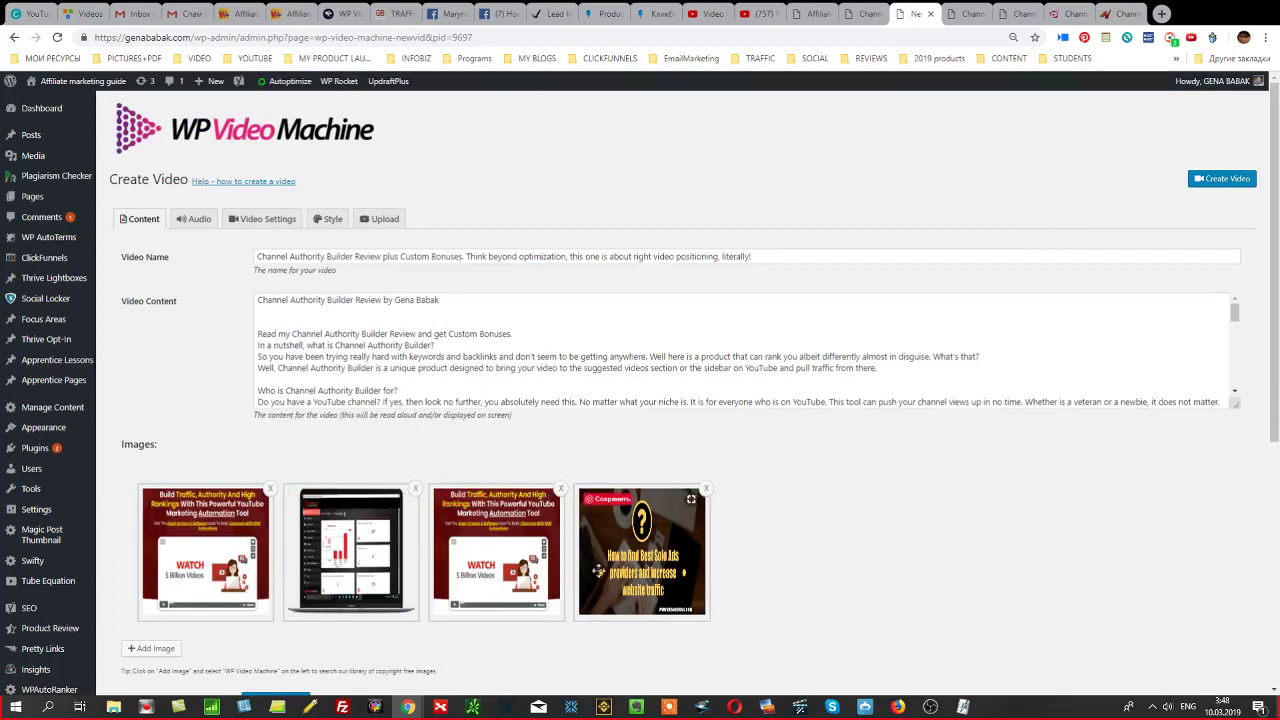
pyautogui.click(705, 495)
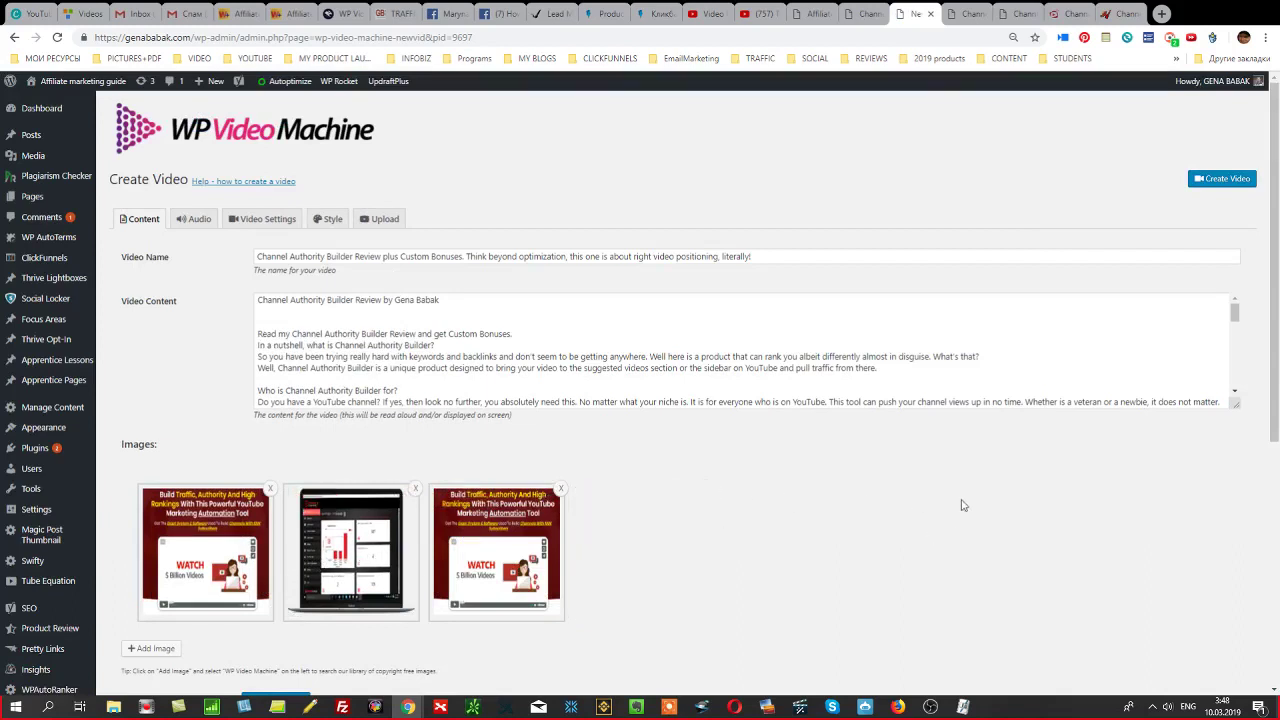
pyautogui.scroll(-2, 900, 480)
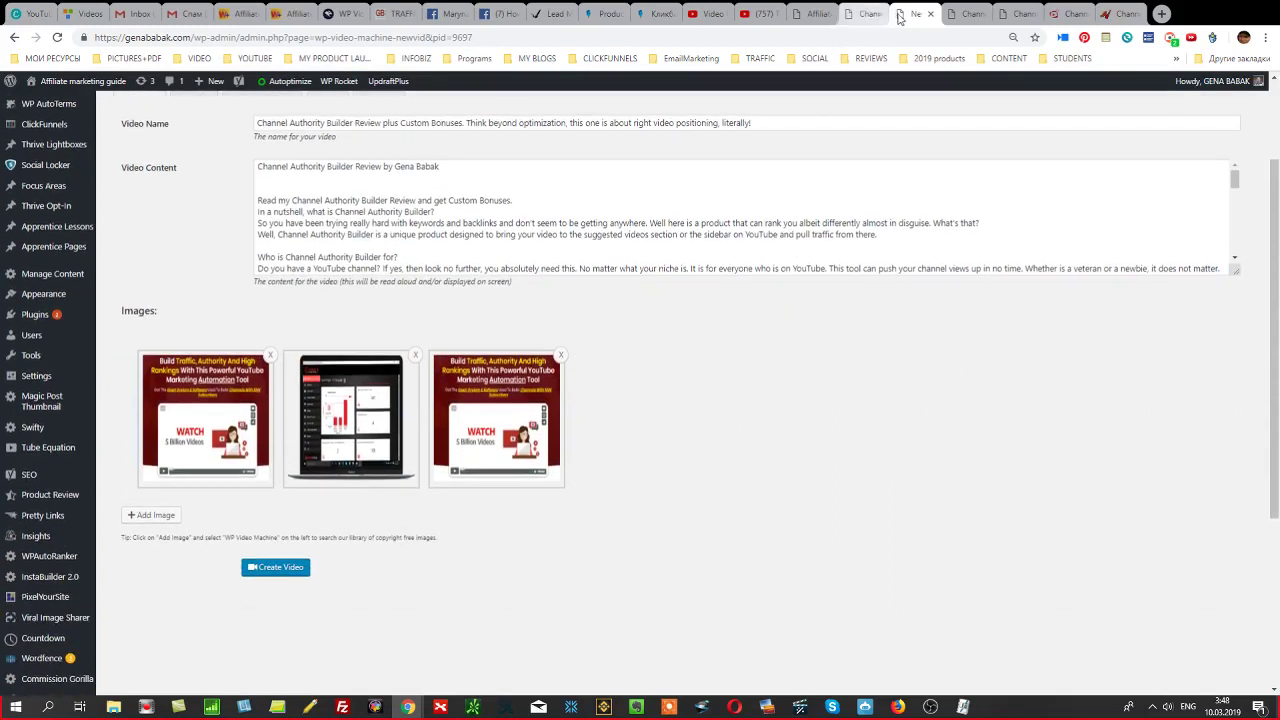
# Look through the product's sales page for the "Supercharge Your YouTube Channel Business" feature list.
pyautogui.click(965, 16)
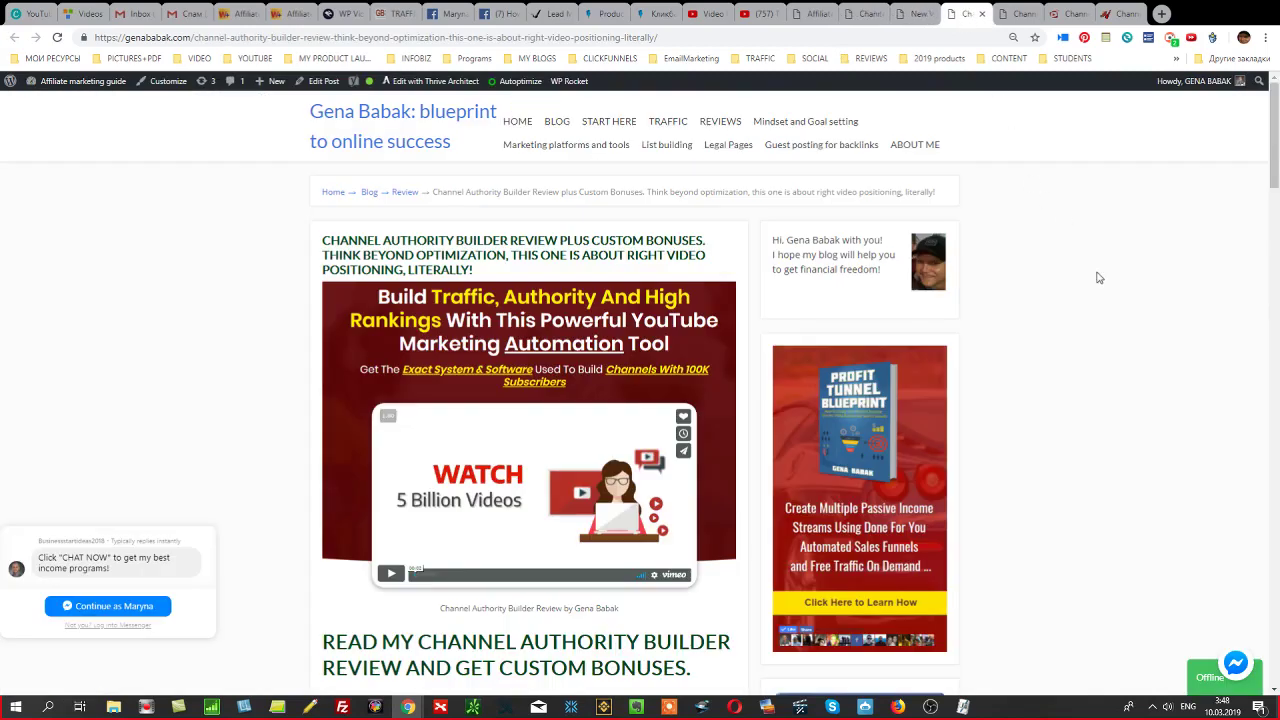
pyautogui.click(1022, 14)
pyautogui.click(1065, 14)
pyautogui.scroll(-7, 1081, 170)
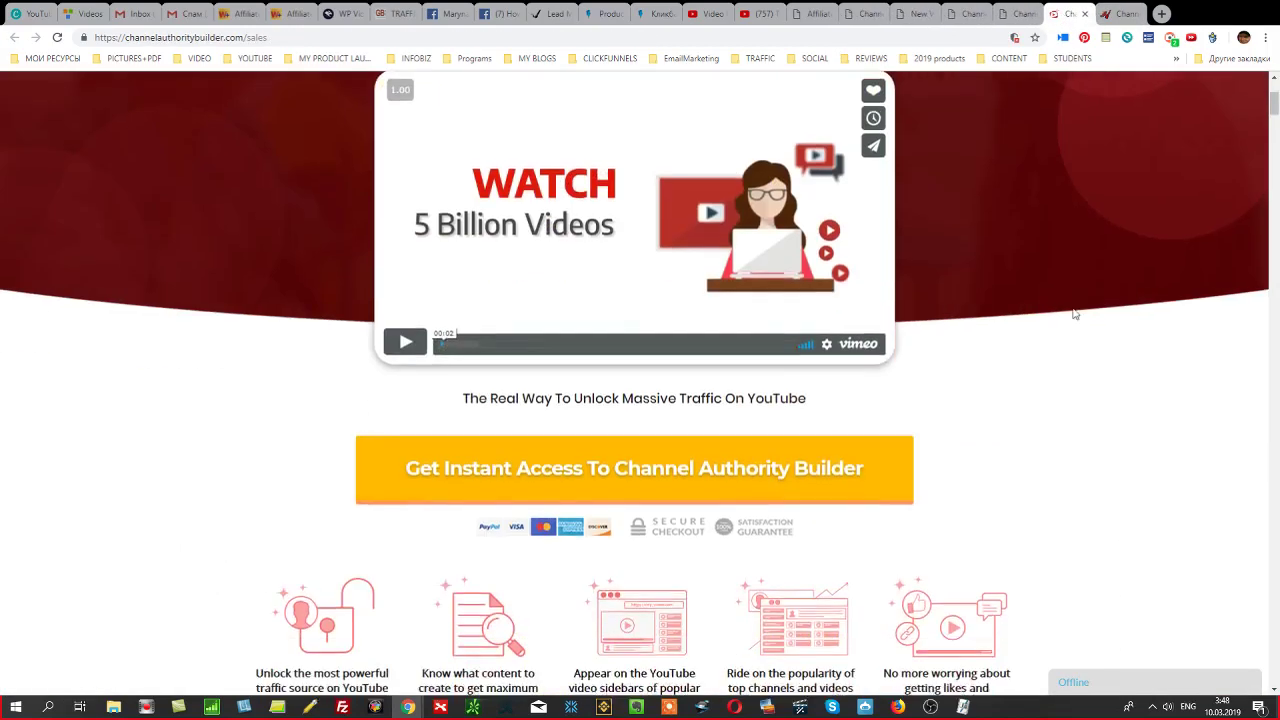
pyautogui.scroll(-10, 1126, 322)
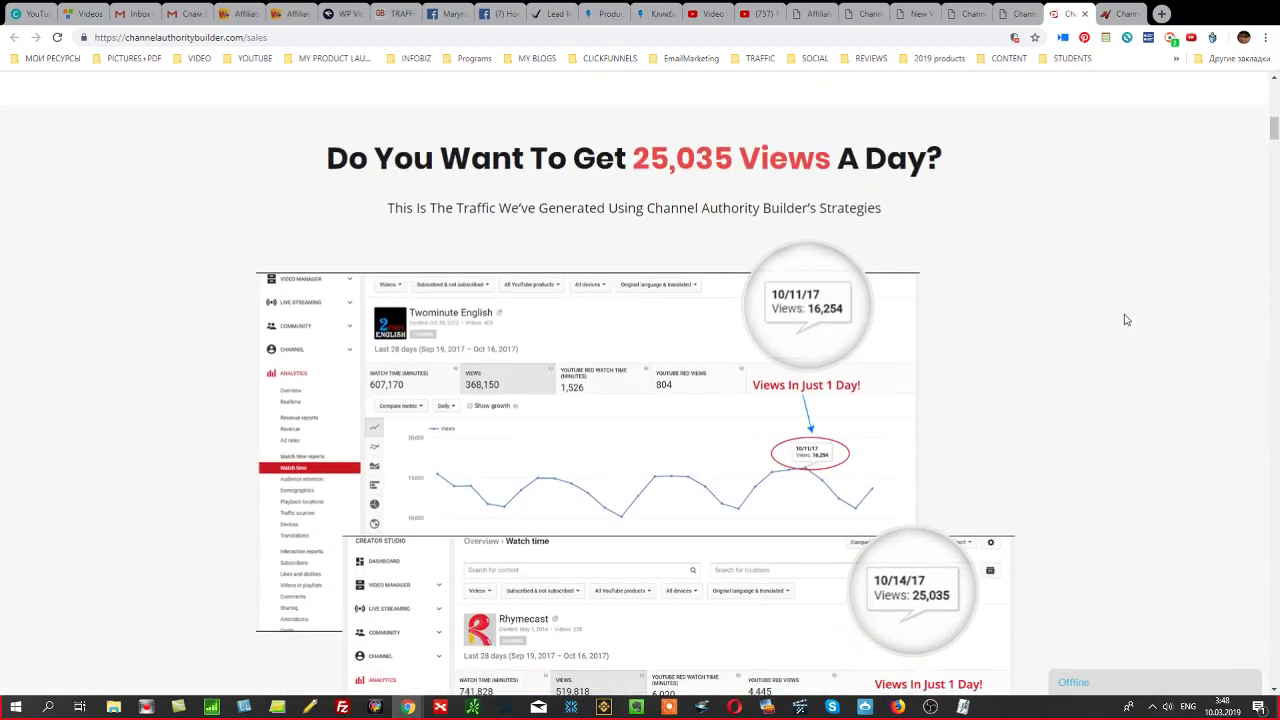
pyautogui.scroll(-6, 1140, 315)
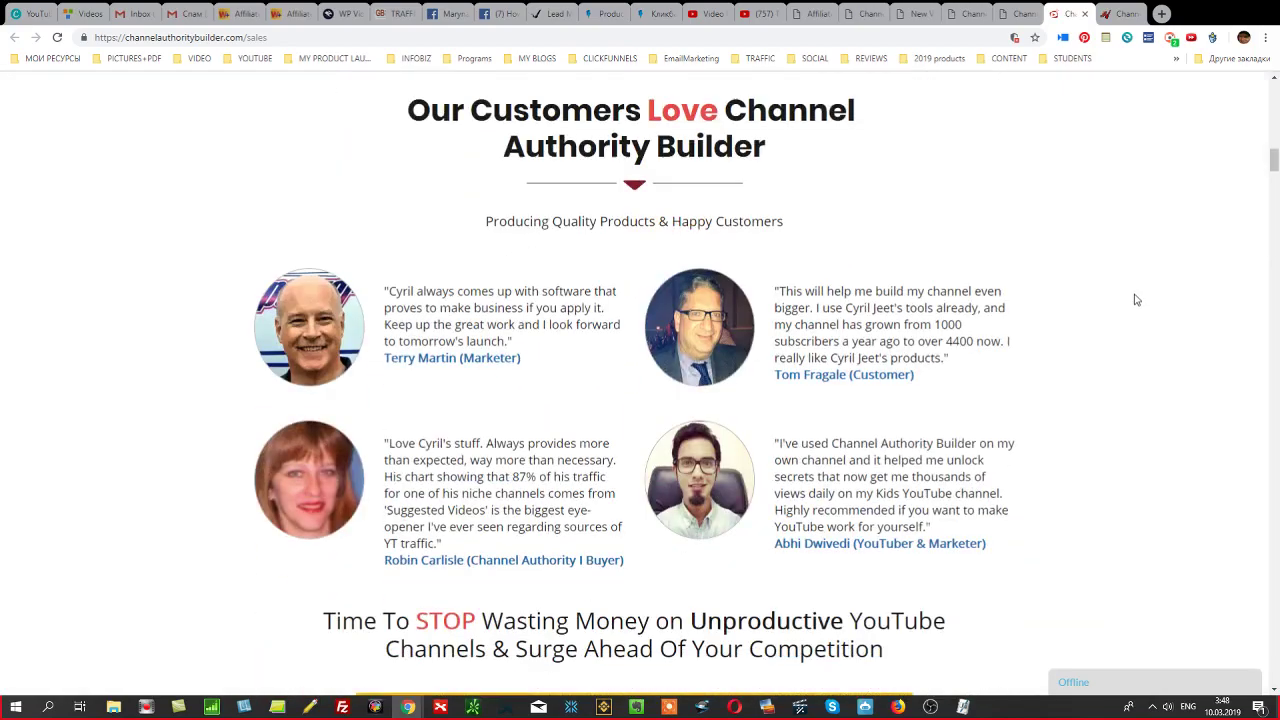
pyautogui.moveTo(1274, 178); pyautogui.dragTo(1274, 190)
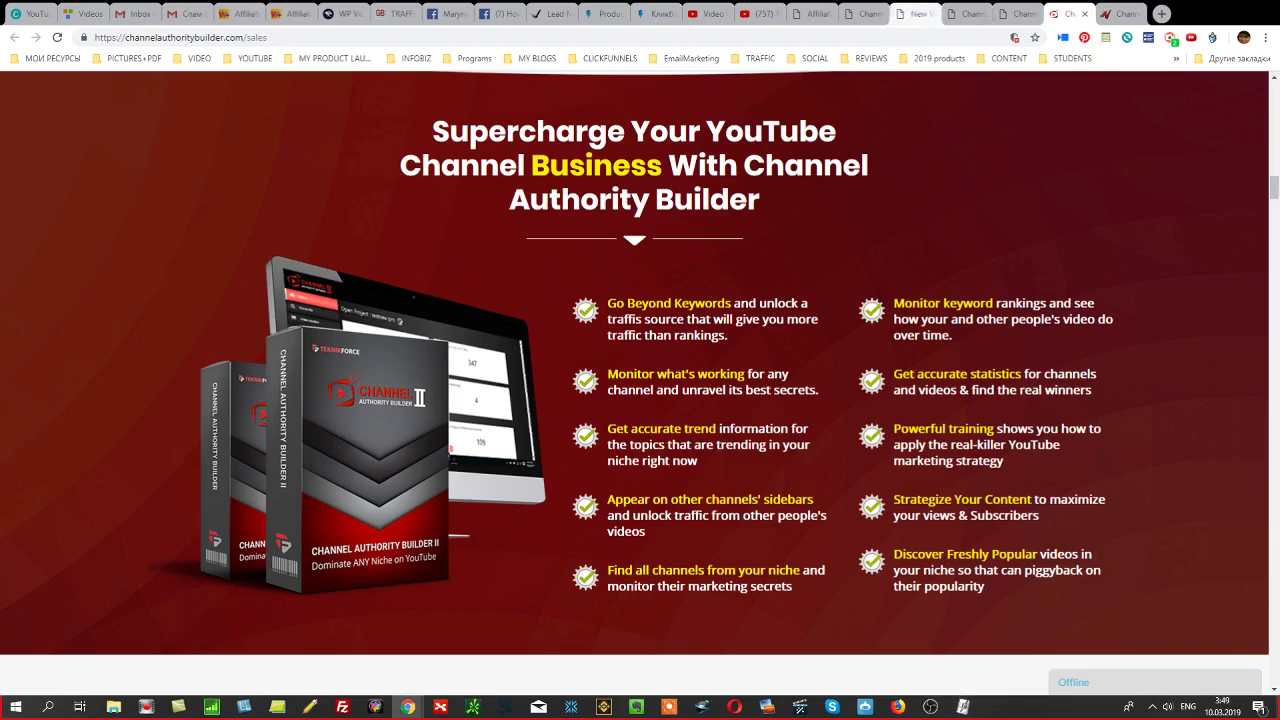
# Return to the video setup and upload the screenshot of the sales page's feature list as an additional image.
pyautogui.click(915, 14)
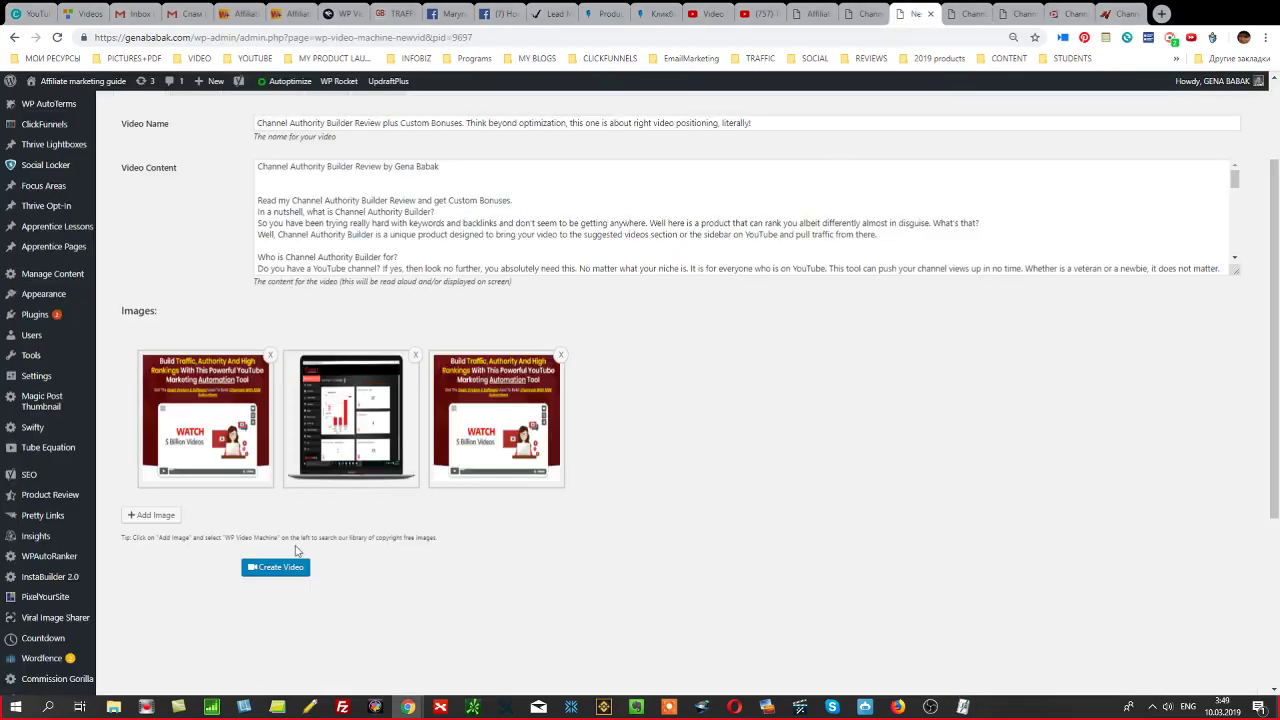
pyautogui.click(143, 516)
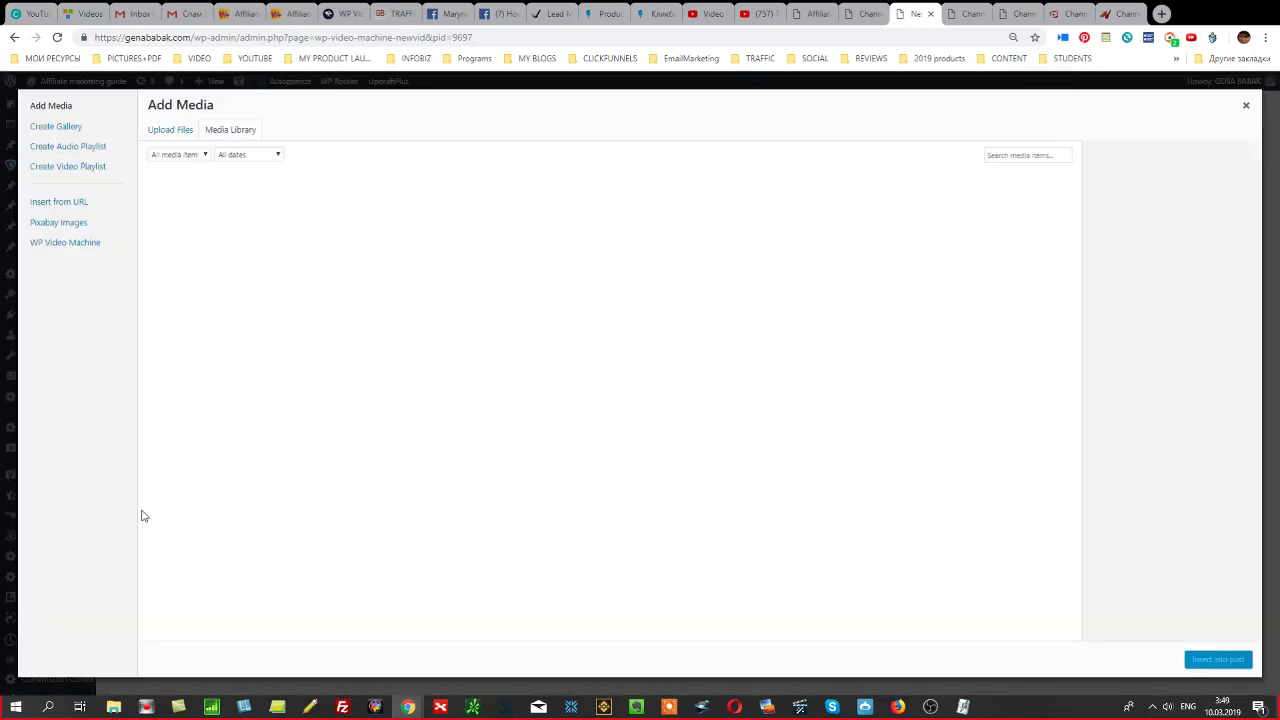
pyautogui.click(166, 132)
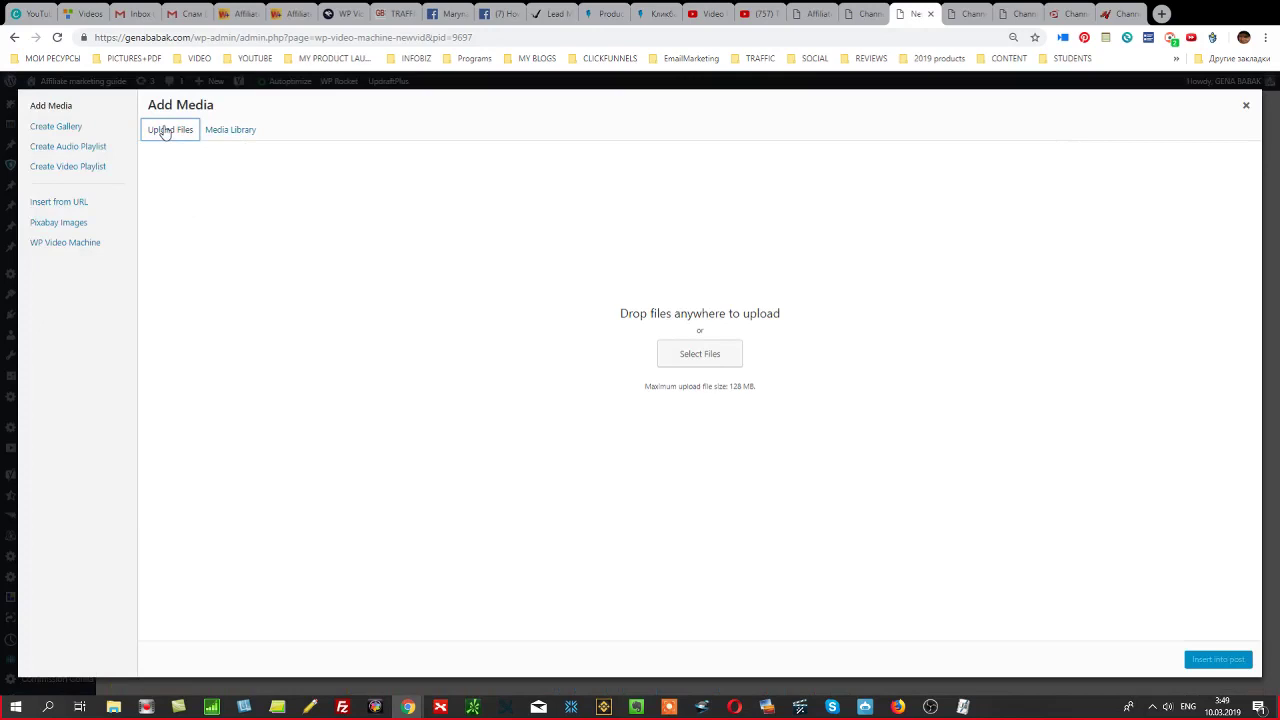
pyautogui.click(712, 357)
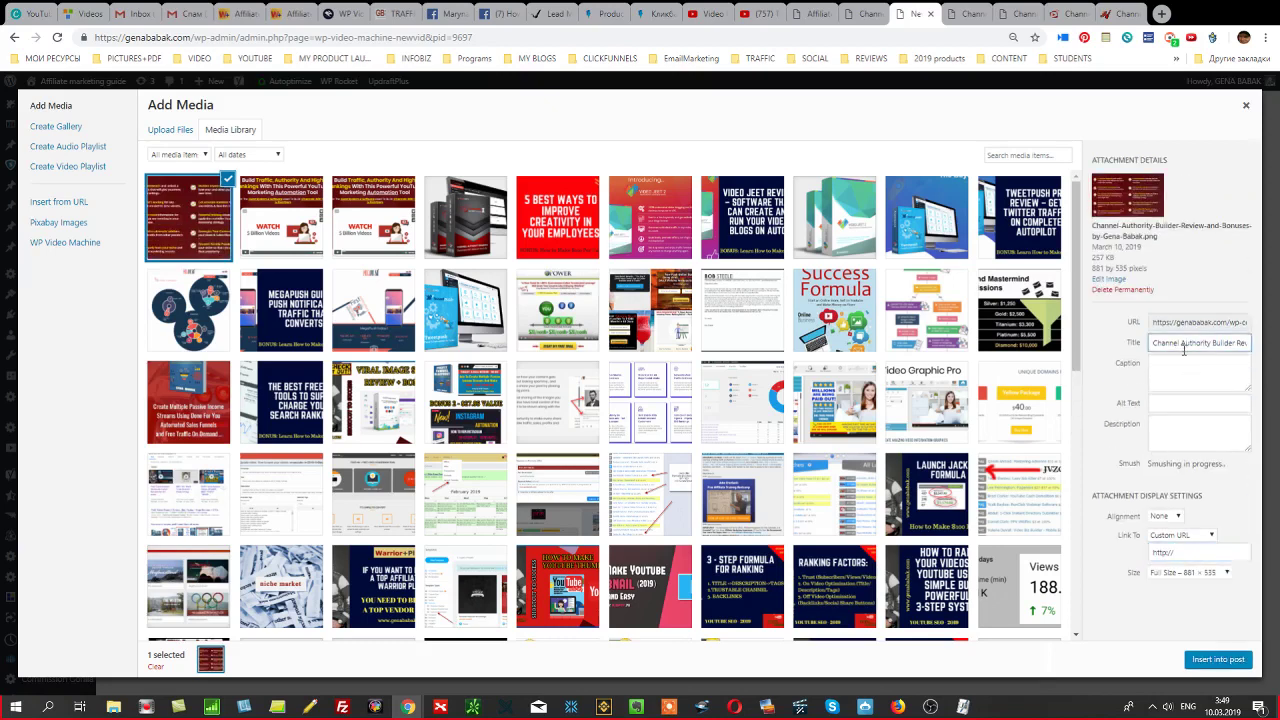
# Insert the uploaded feature-list screenshot, captioned with its own title, as the third of the video's images.
pyautogui.tripleClick(1184, 348)
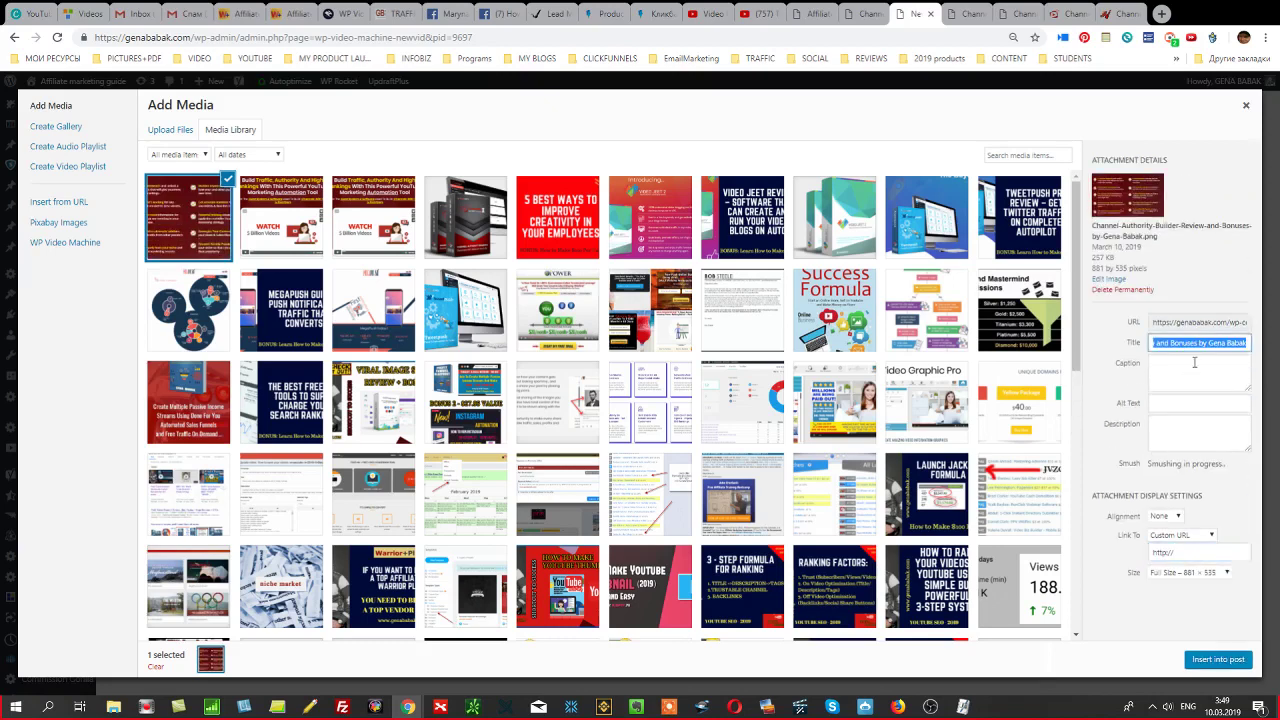
pyautogui.click(1184, 380)
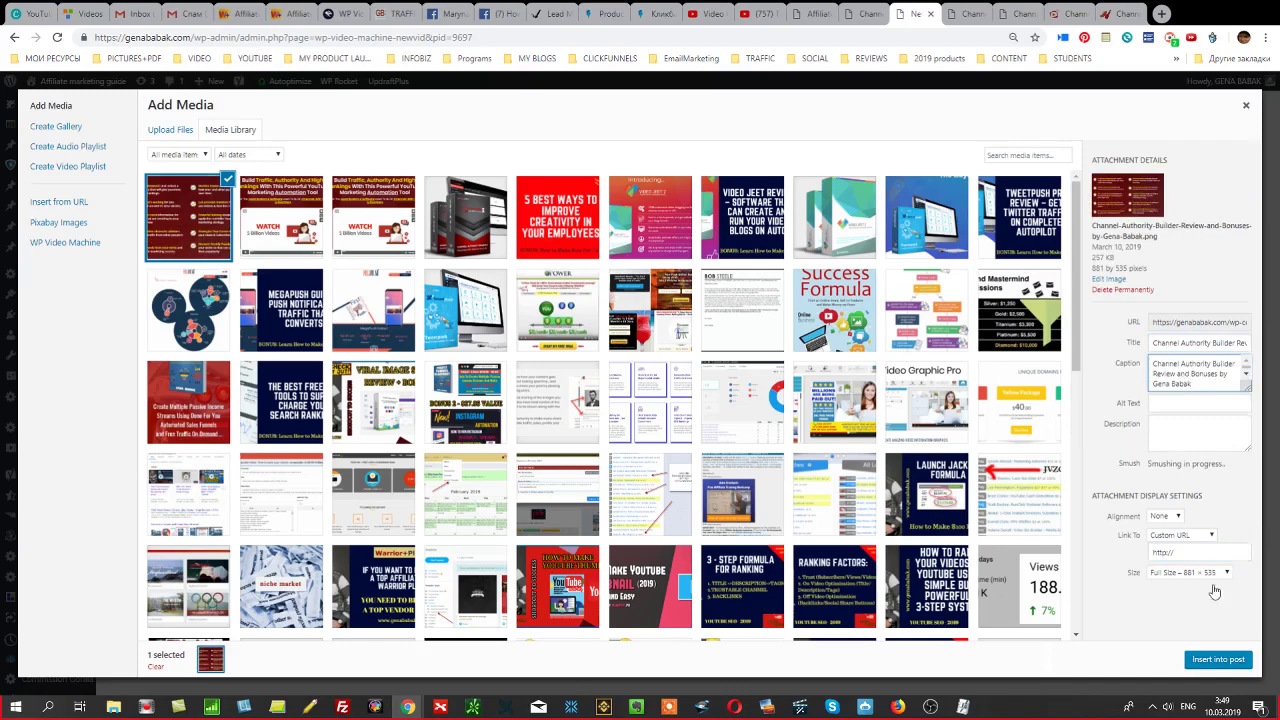
pyautogui.click(1210, 660)
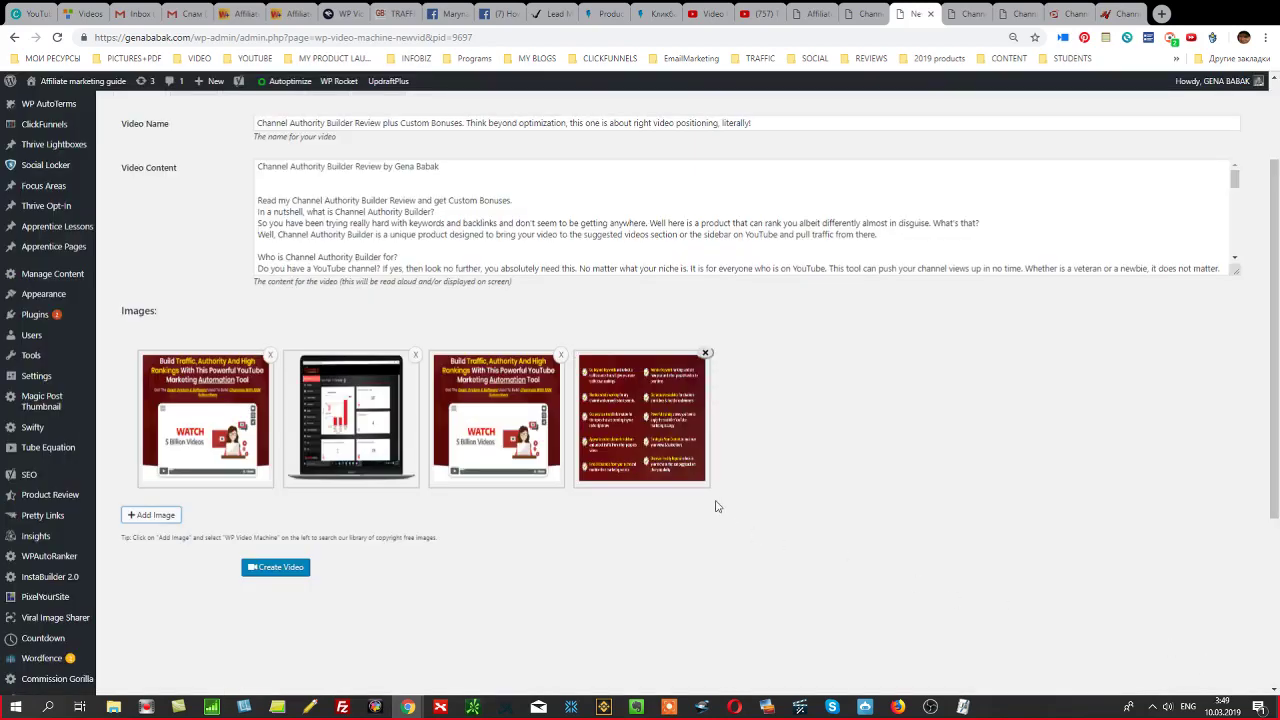
pyautogui.moveTo(668, 444); pyautogui.dragTo(490, 441)
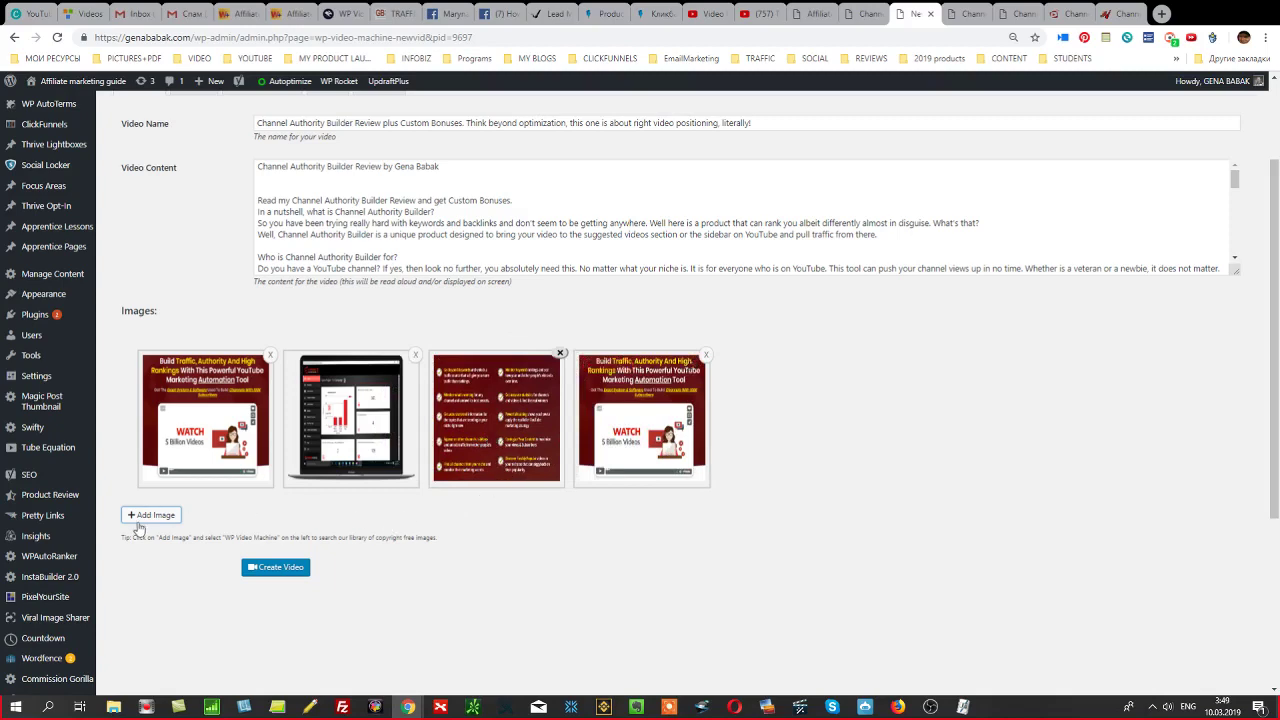
# Remove the blank lines in the video content before "Read my Channel Authority Builder Review" and "Who is Channel Authority Builder for?".
pyautogui.click(456, 188)
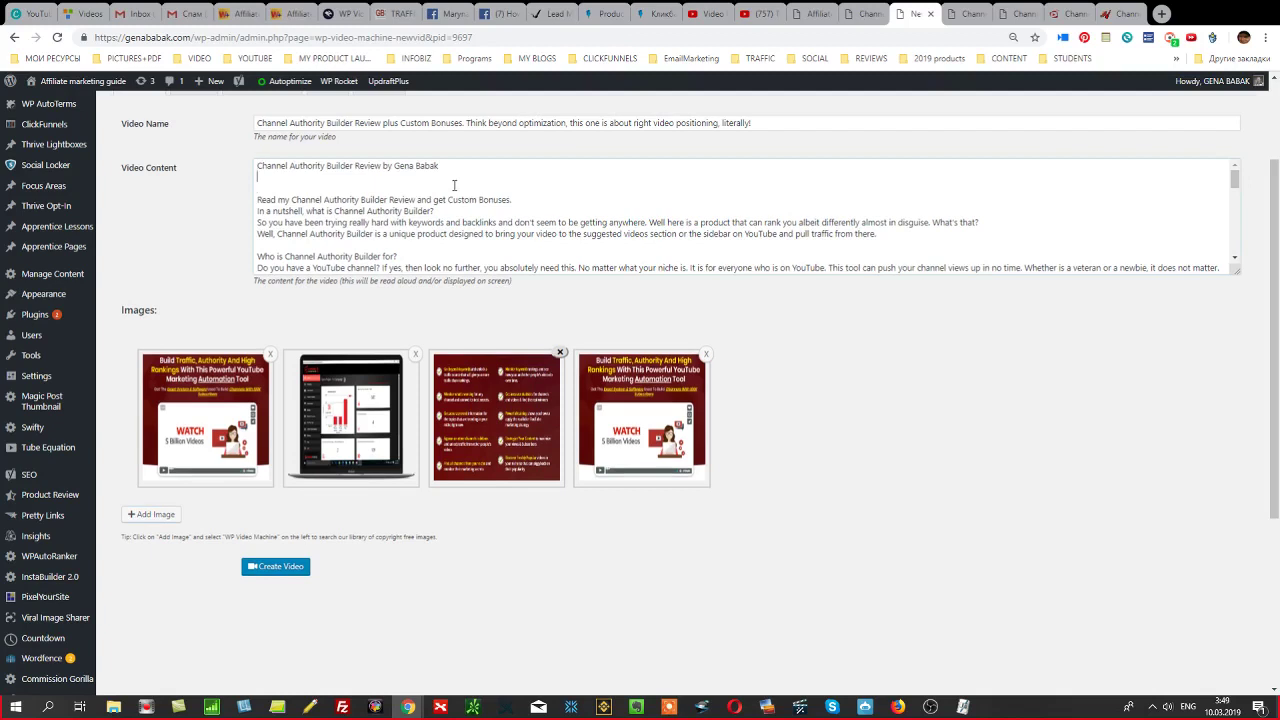
pyautogui.press('BackSpace')
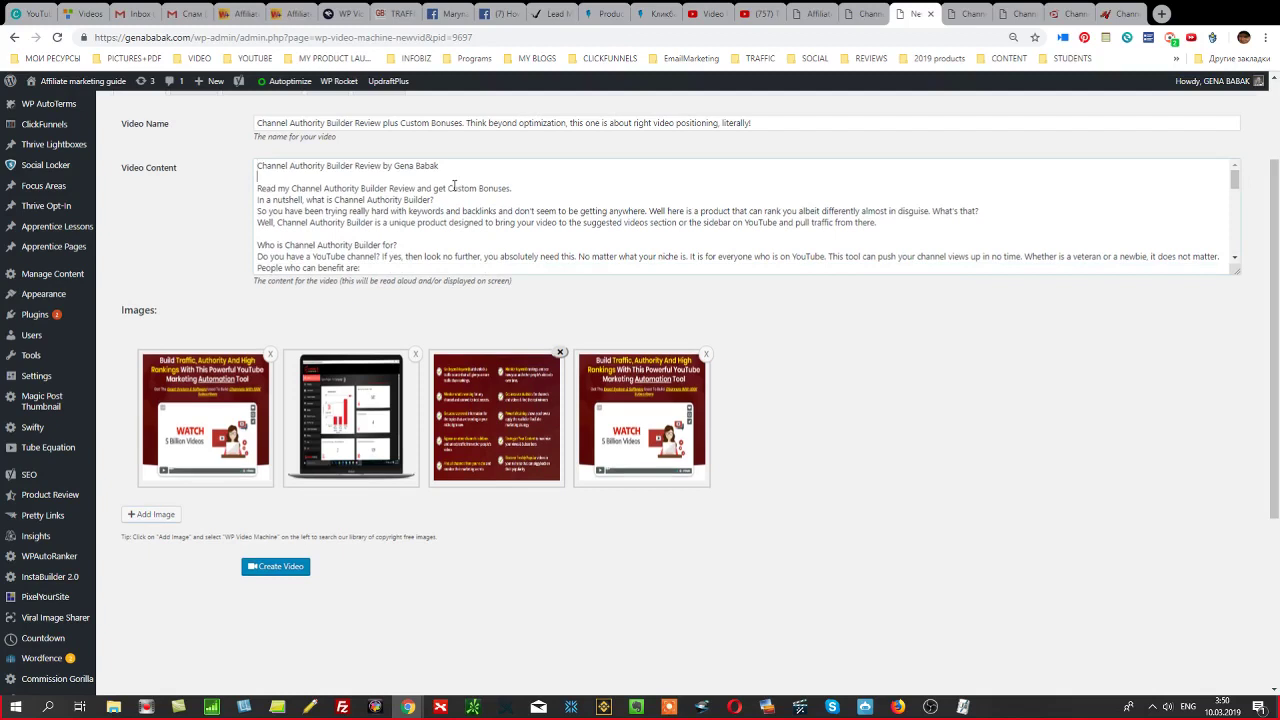
pyautogui.press('Delete')
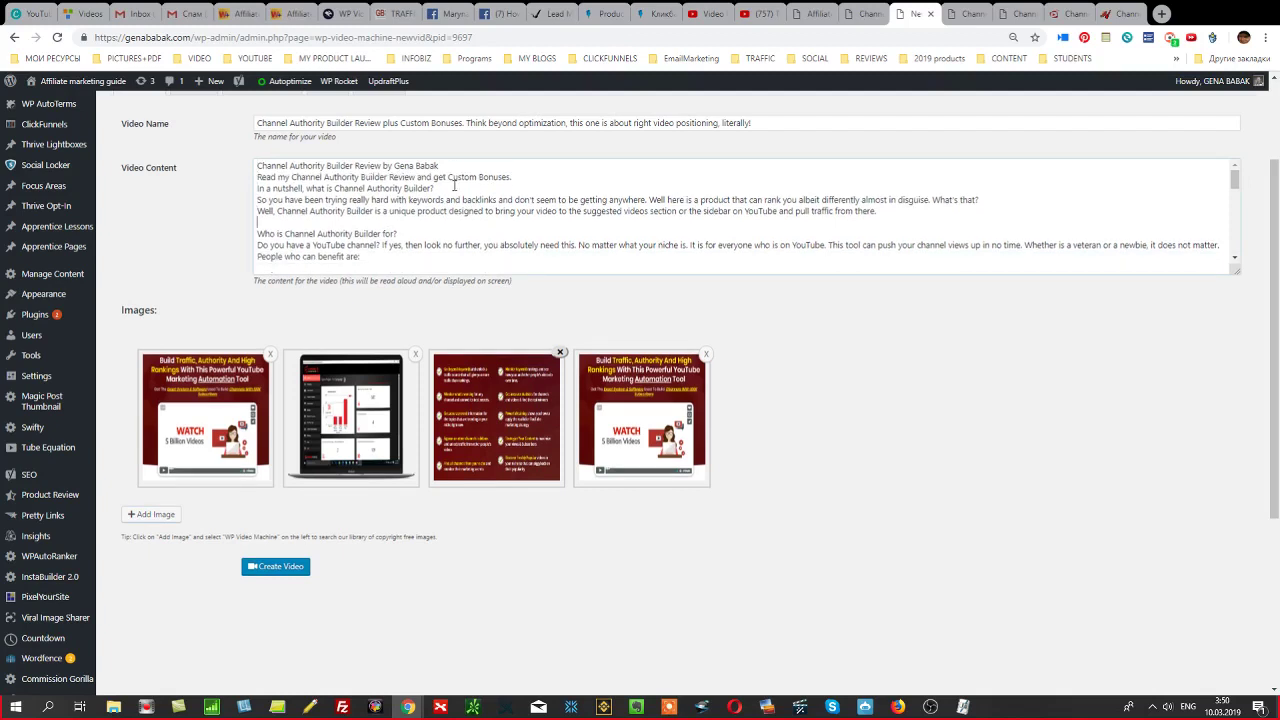
pyautogui.press('Delete')
pyautogui.press('Delete')
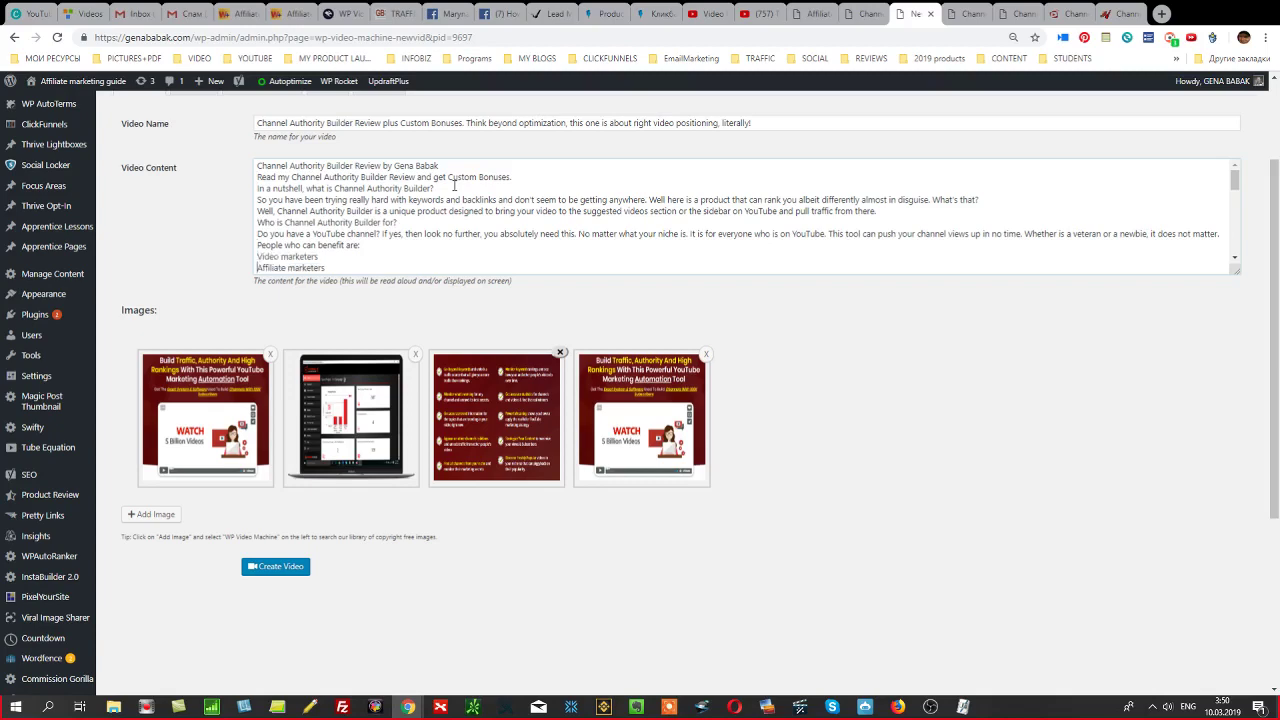
# Remove the blank lines between "Any YouTuber!" and "3 things I love about Channel Authority Builder:" in the video content.
pyautogui.press('Down')
pyautogui.press('Down')
pyautogui.press('Down')
pyautogui.press('Down')
pyautogui.press('Down')
pyautogui.press('Down')
pyautogui.press('Down')
pyautogui.press('Down')
pyautogui.press('Down')
pyautogui.press('Down')
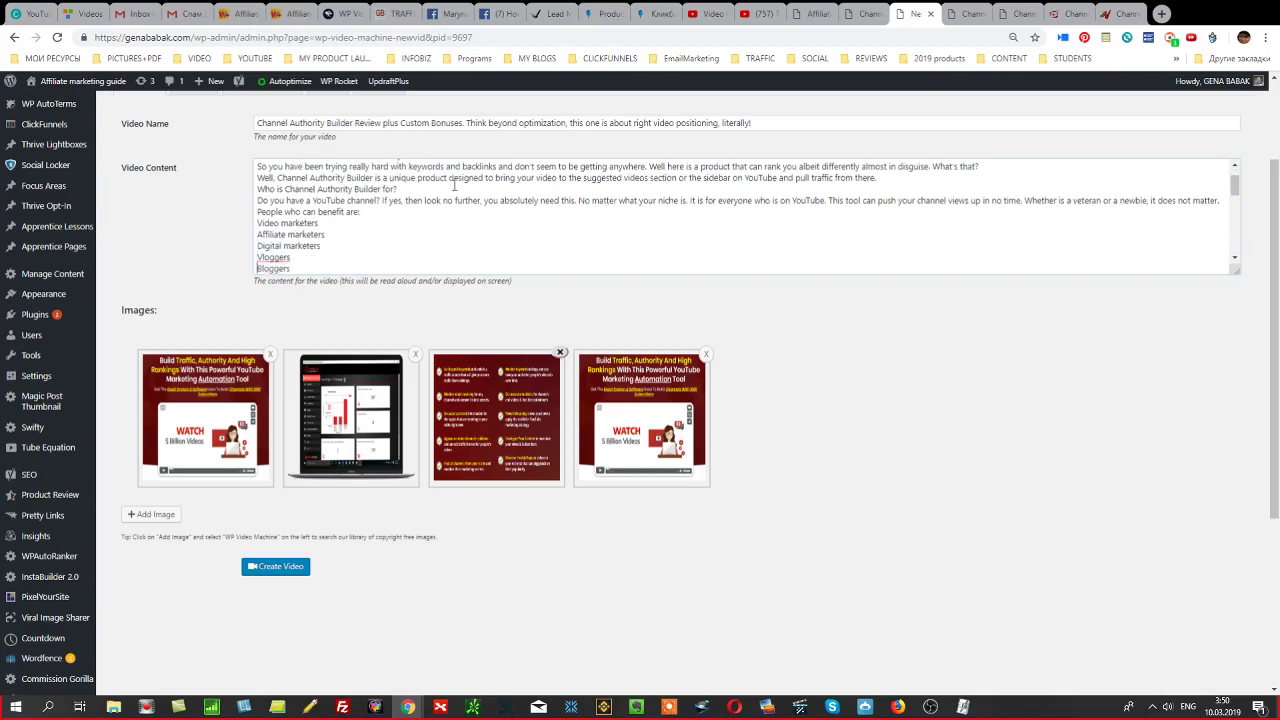
pyautogui.press('Down')
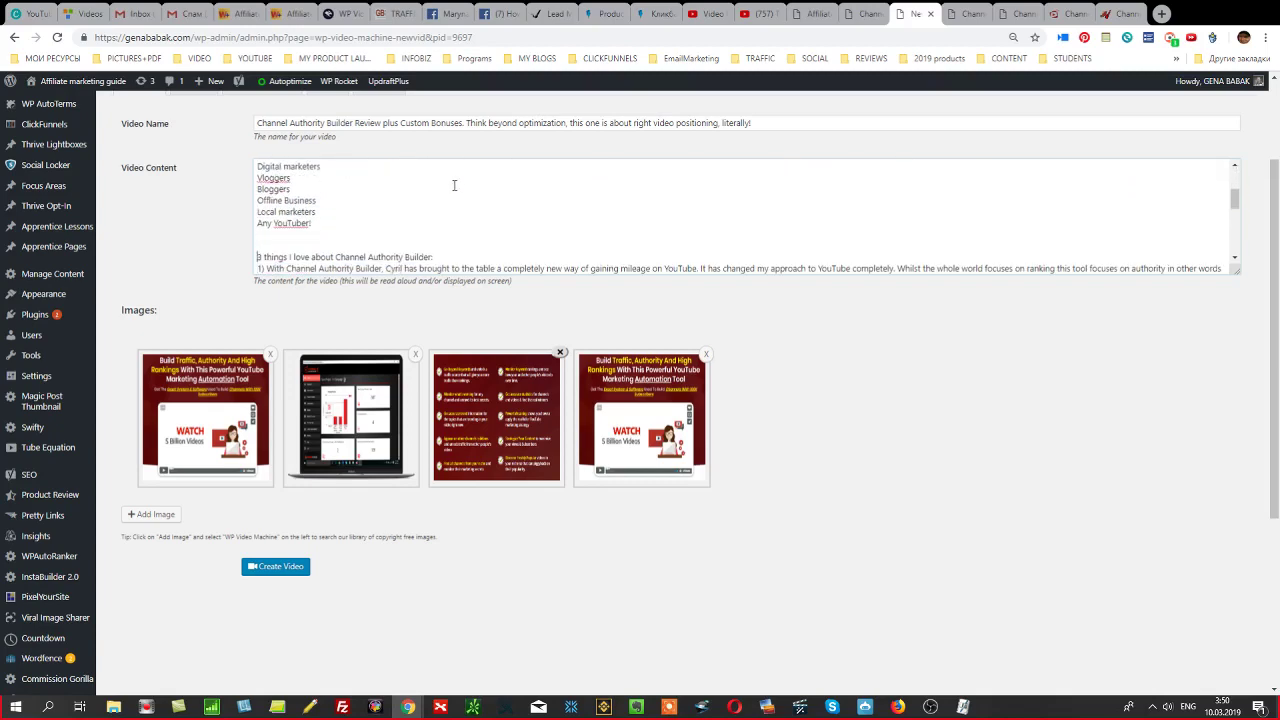
pyautogui.press('Delete')
pyautogui.press('Delete')
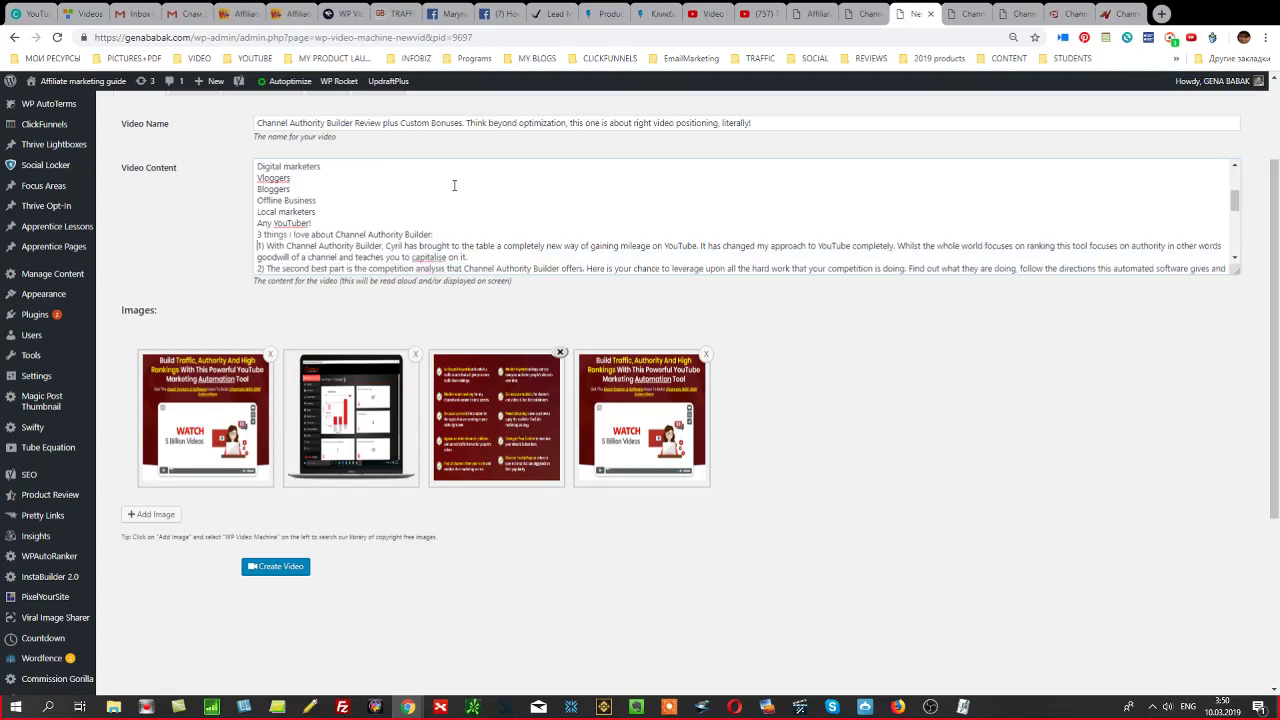
# Remove the blank lines before "What will I get inside Channel Authority Builder?" and "Monitor what's working for any channel" in the video content.
pyautogui.press('Down')
pyautogui.press('Down')
pyautogui.press('Down')
pyautogui.press('Down')
pyautogui.press('Down')
pyautogui.press('Down')
pyautogui.press('Down')
pyautogui.press('Down')
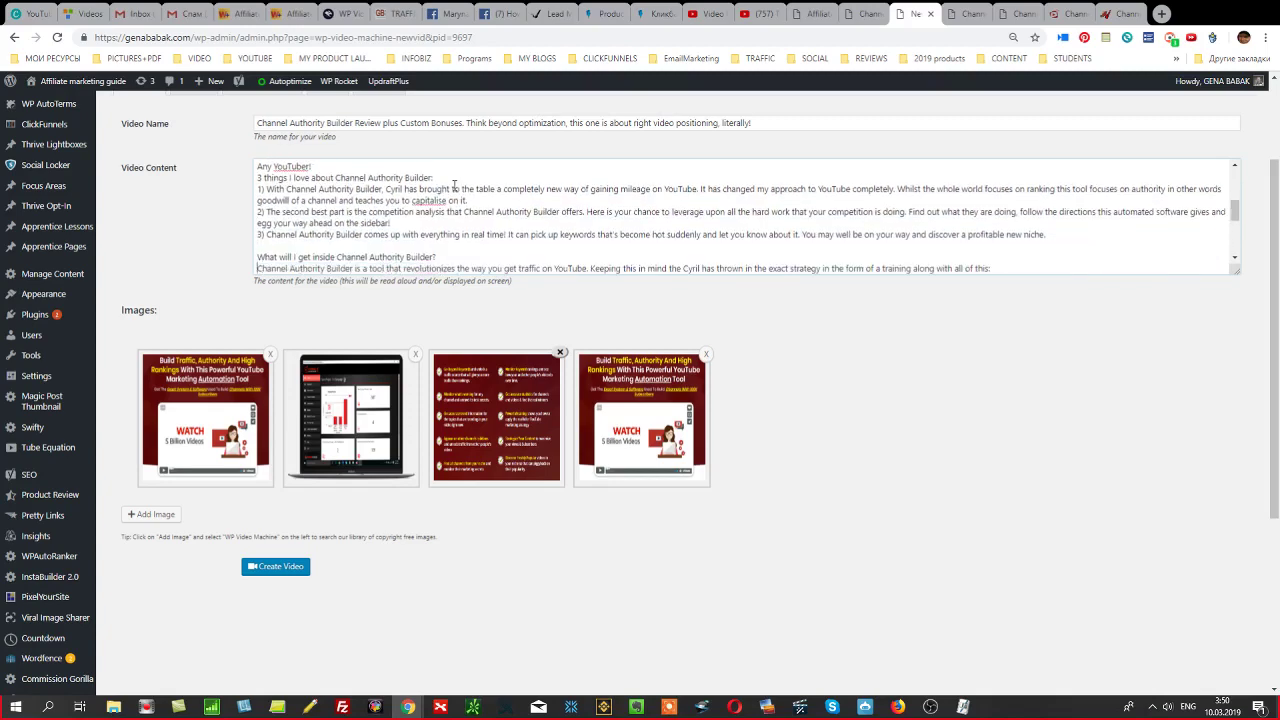
pyautogui.press('Down')
pyautogui.press('Down')
pyautogui.press('Down')
pyautogui.press('Down')
pyautogui.press('Down')
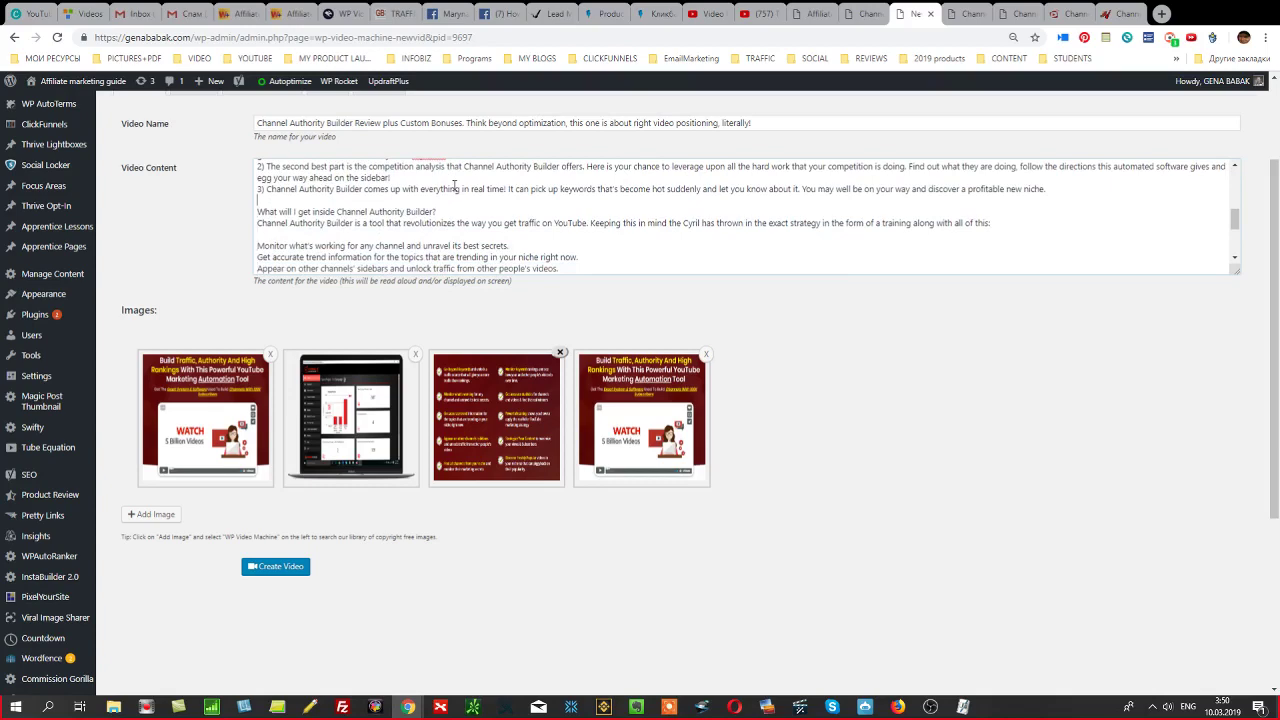
pyautogui.press('Delete')
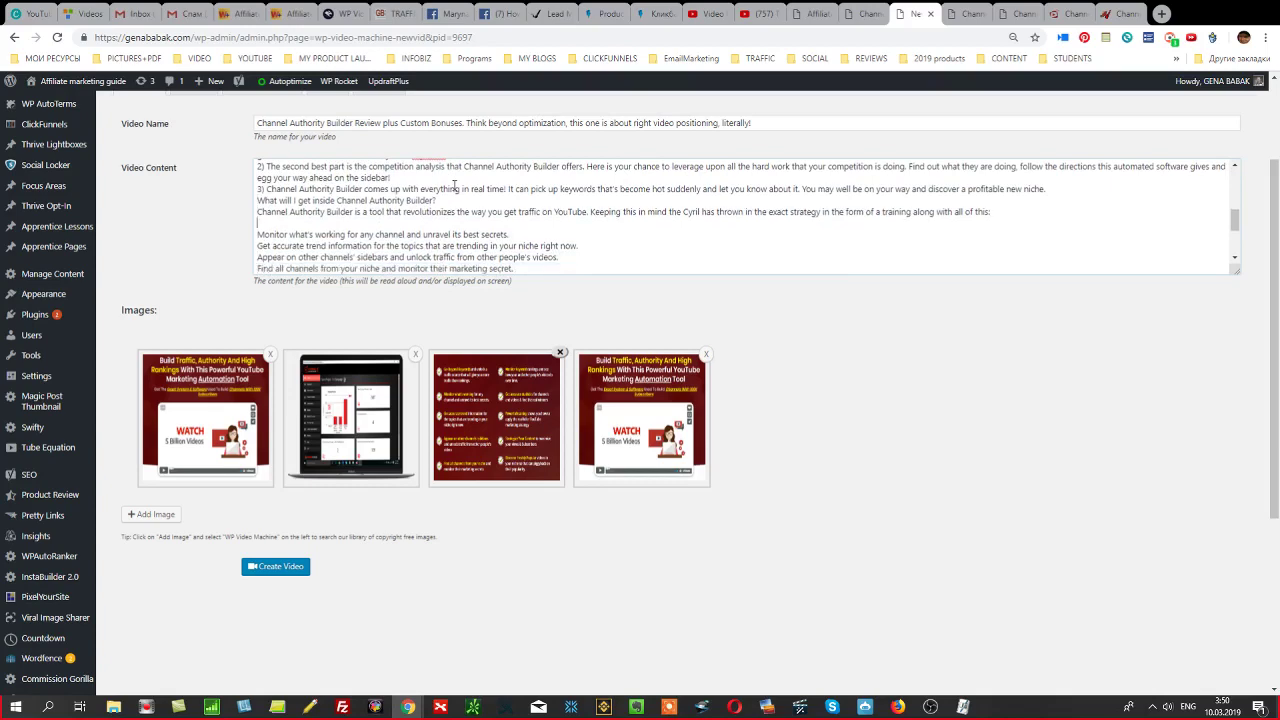
pyautogui.press('Delete')
# Delete the video content from "Any drawbacks to Channel Authority Builder?" onward, including the blank line left after "find the real winners.".
pyautogui.press('Down')
pyautogui.press('Down')
pyautogui.press('Down')
pyautogui.press('Down')
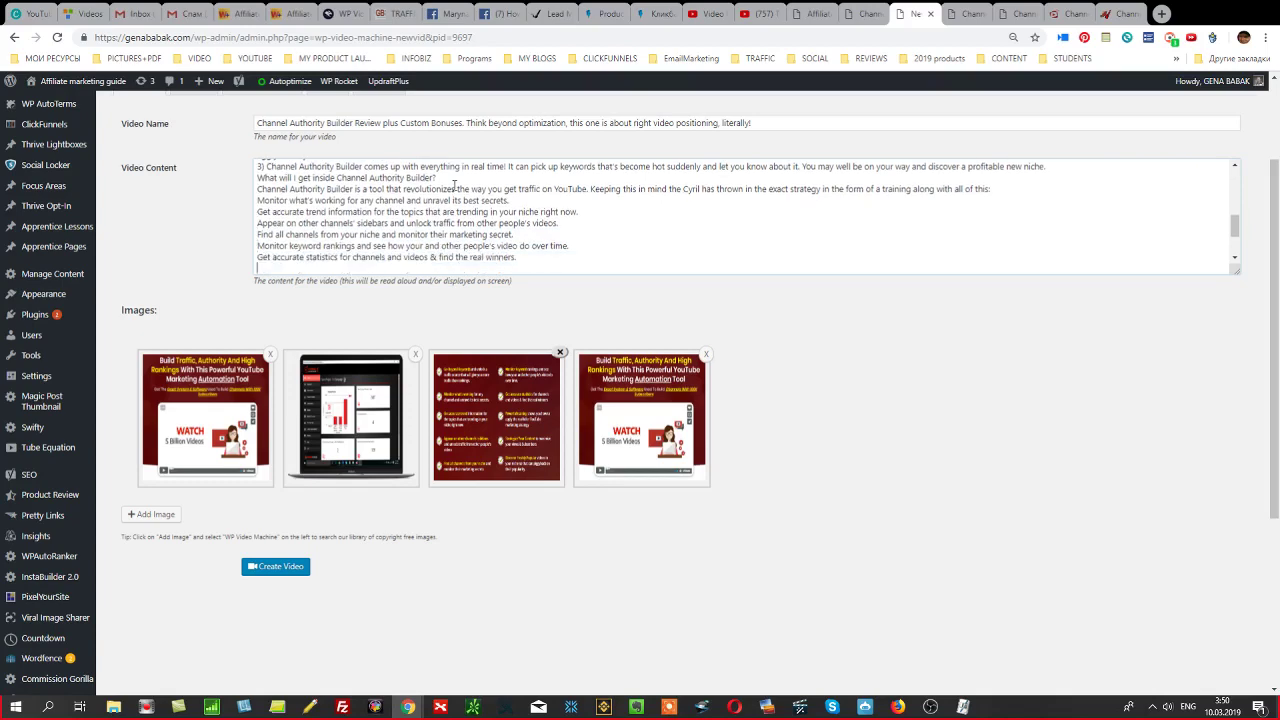
pyautogui.hotkey('shift', 'Down')
pyautogui.hotkey('shift', 'Down')
pyautogui.hotkey('shift', 'Down')
pyautogui.hotkey('shift', 'Down')
pyautogui.hotkey('shift', 'Down')
pyautogui.hotkey('shift', 'Down')
pyautogui.hotkey('shift', 'Down')
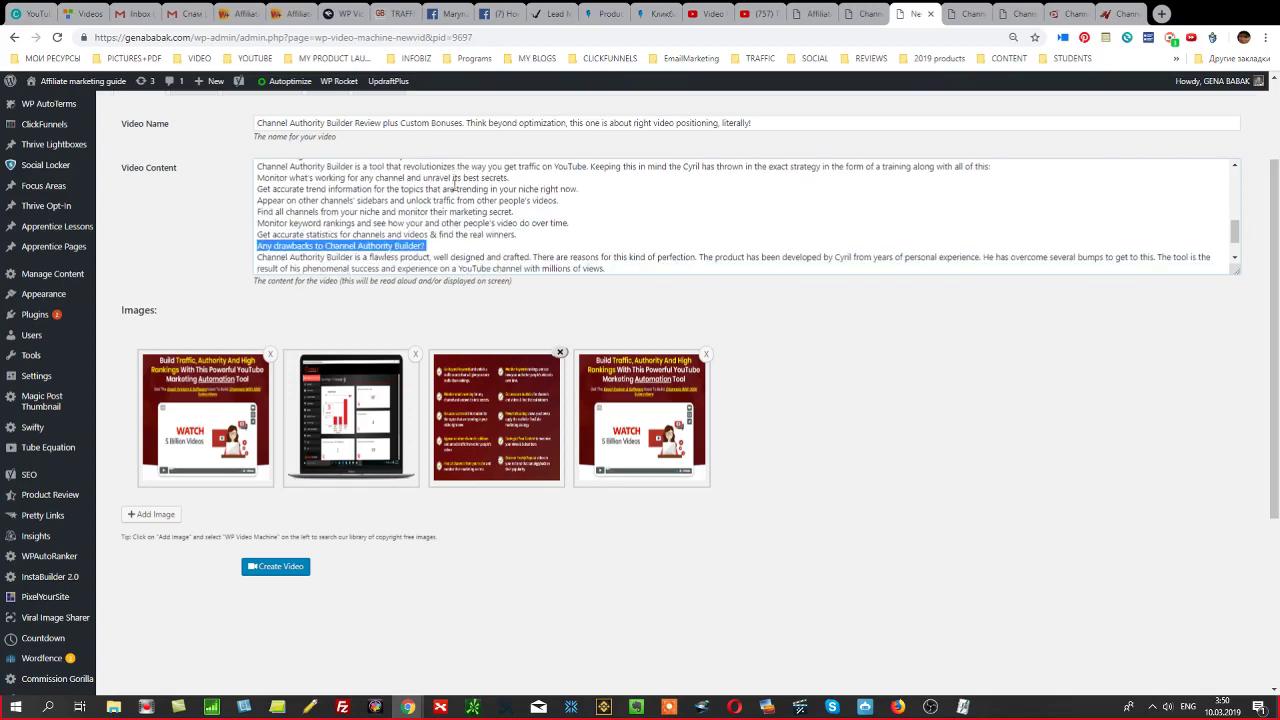
pyautogui.press('BackSpace')
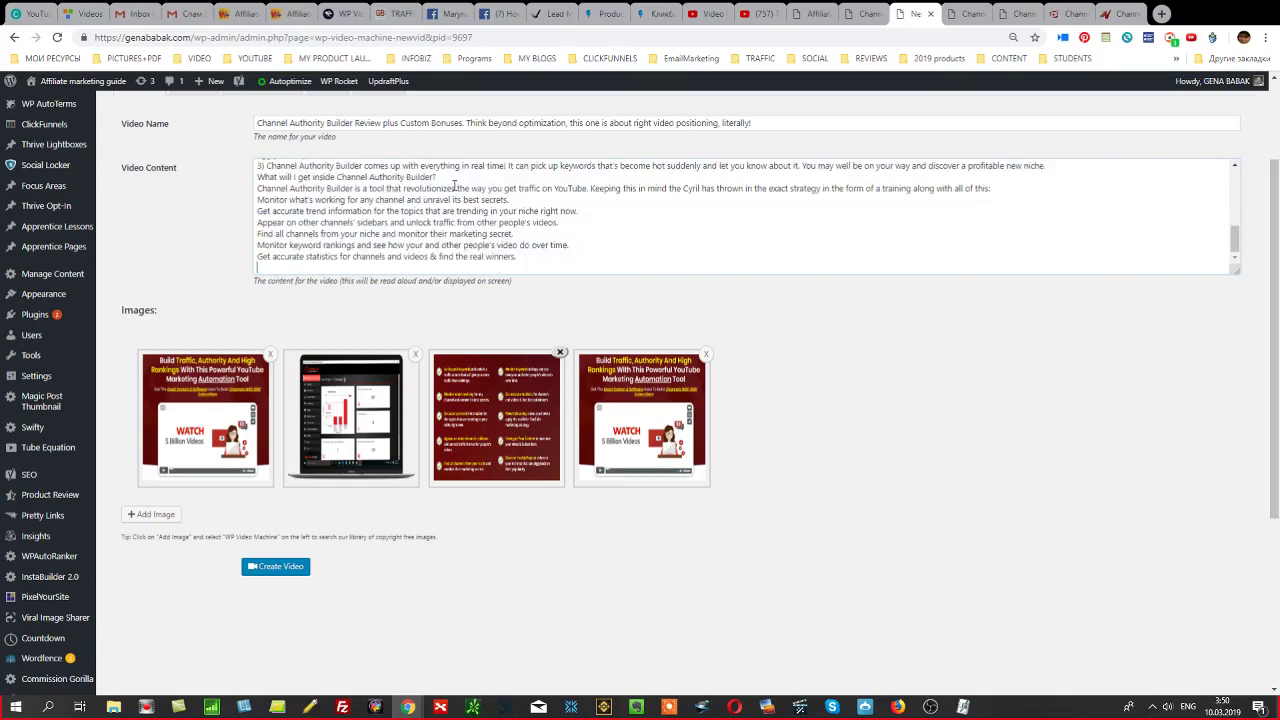
pyautogui.press('BackSpace')
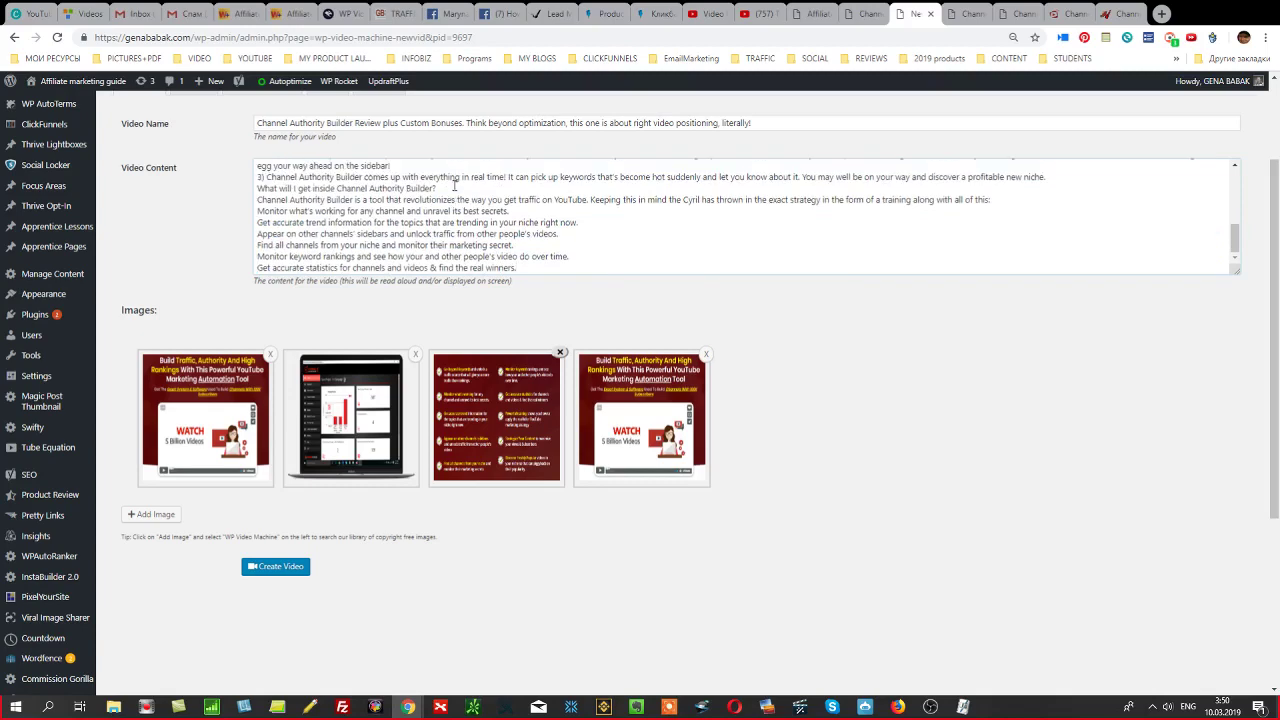
# Open the image picker for another video image, switch to the Canva thumbnail design and find its Video Jeet review page.
pyautogui.scroll(2, 952, 383)
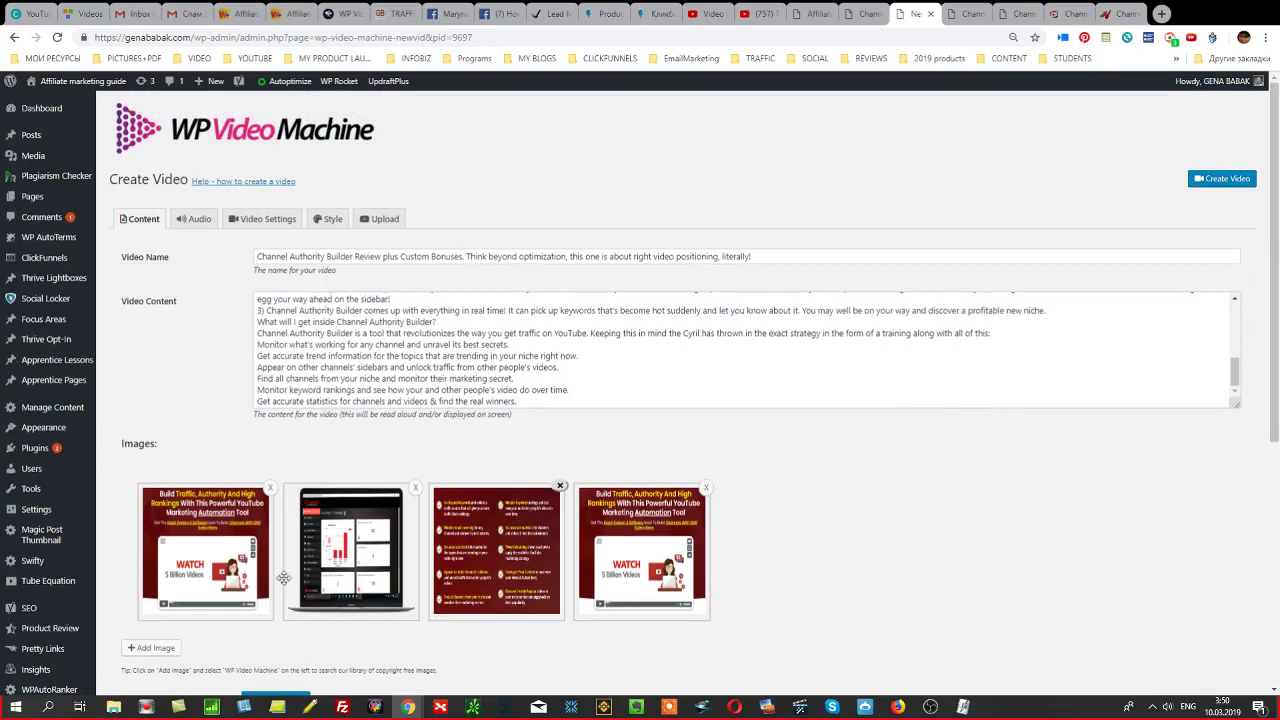
pyautogui.click(152, 648)
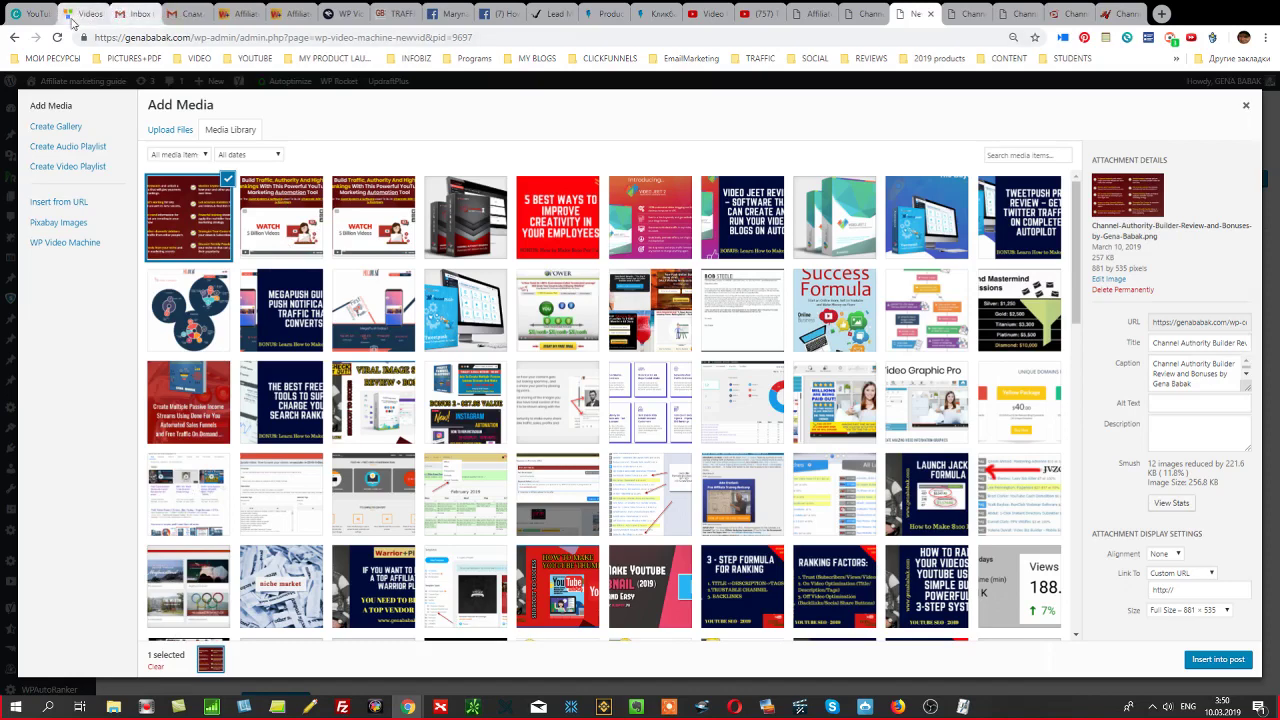
pyautogui.click(38, 14)
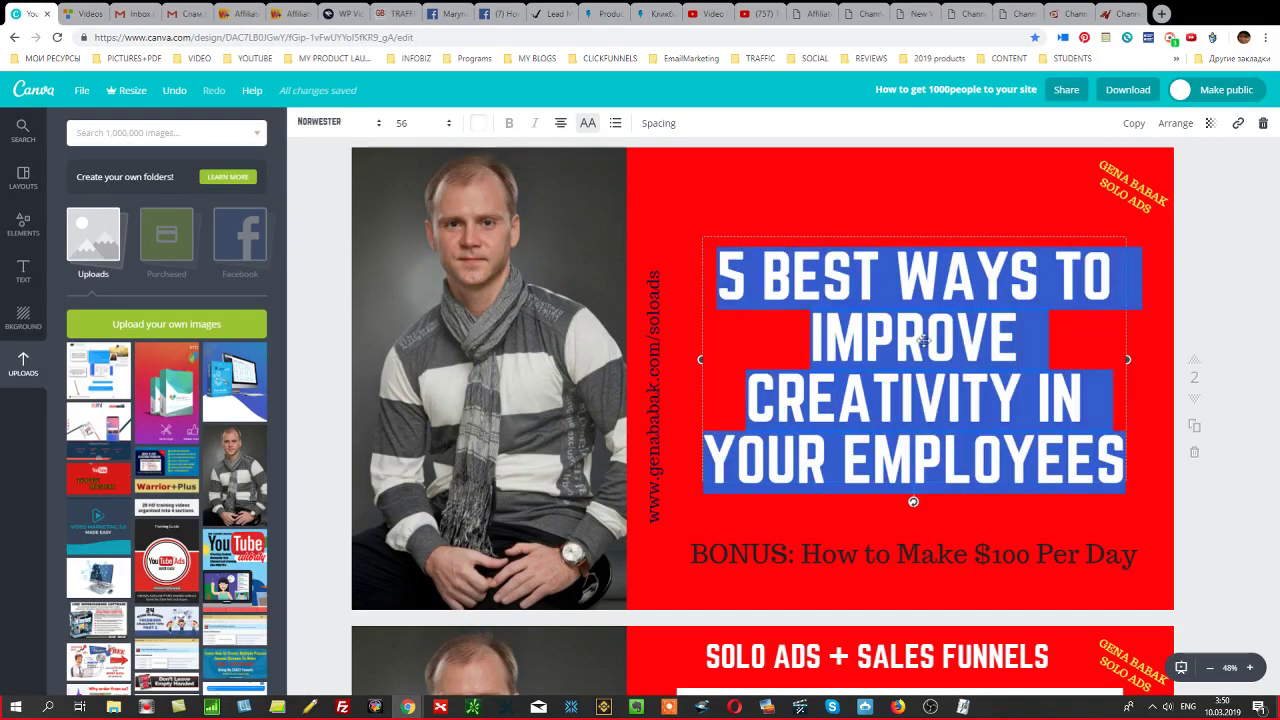
pyautogui.click(885, 330)
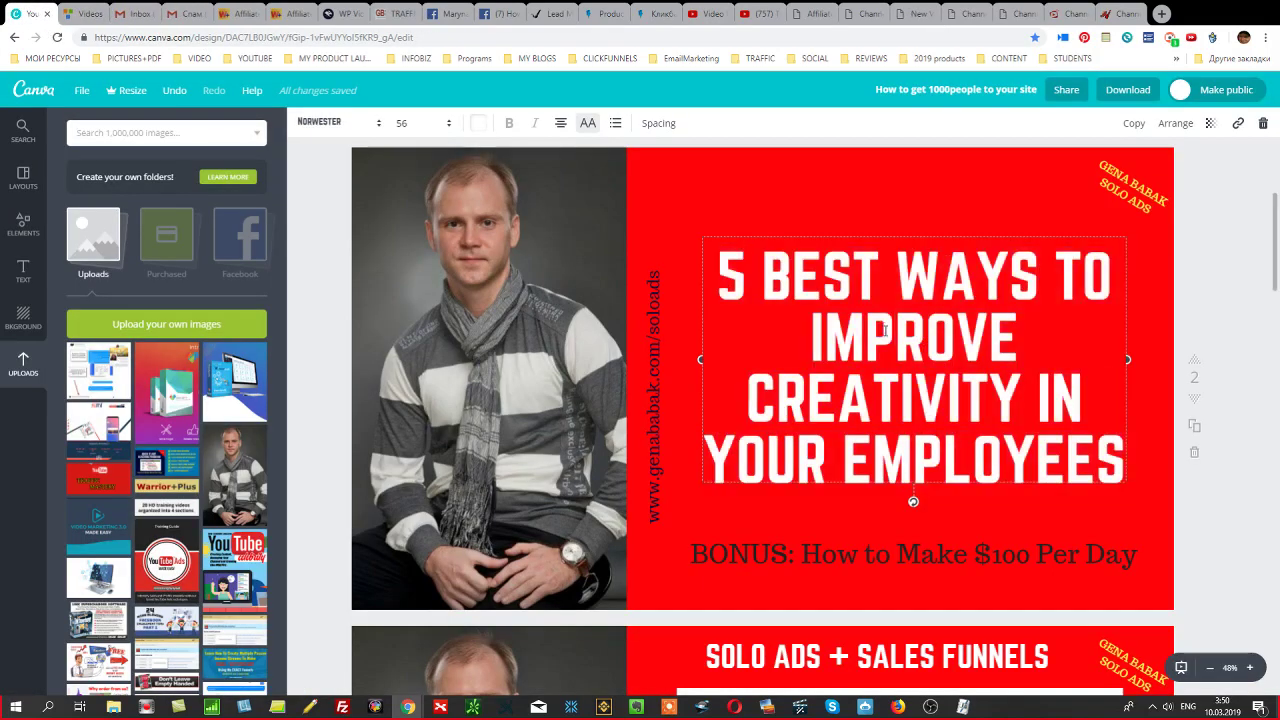
pyautogui.scroll(-8, 921, 366)
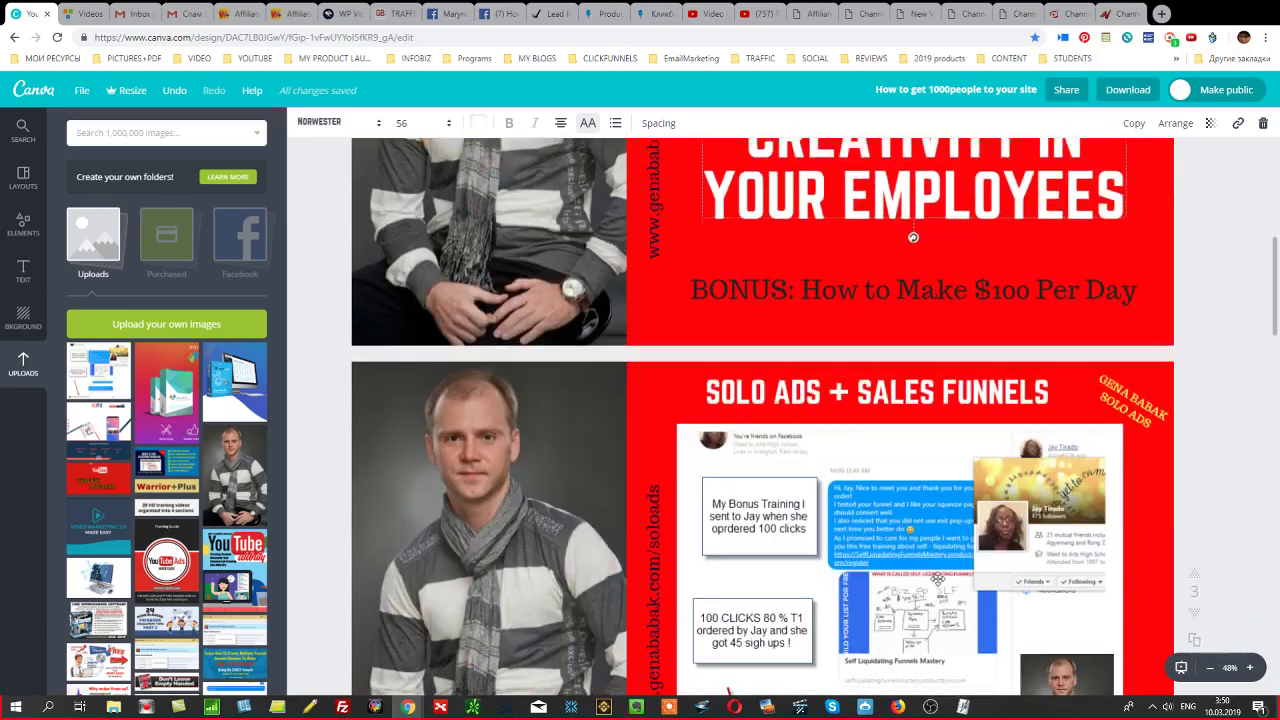
pyautogui.scroll(-4, 942, 428)
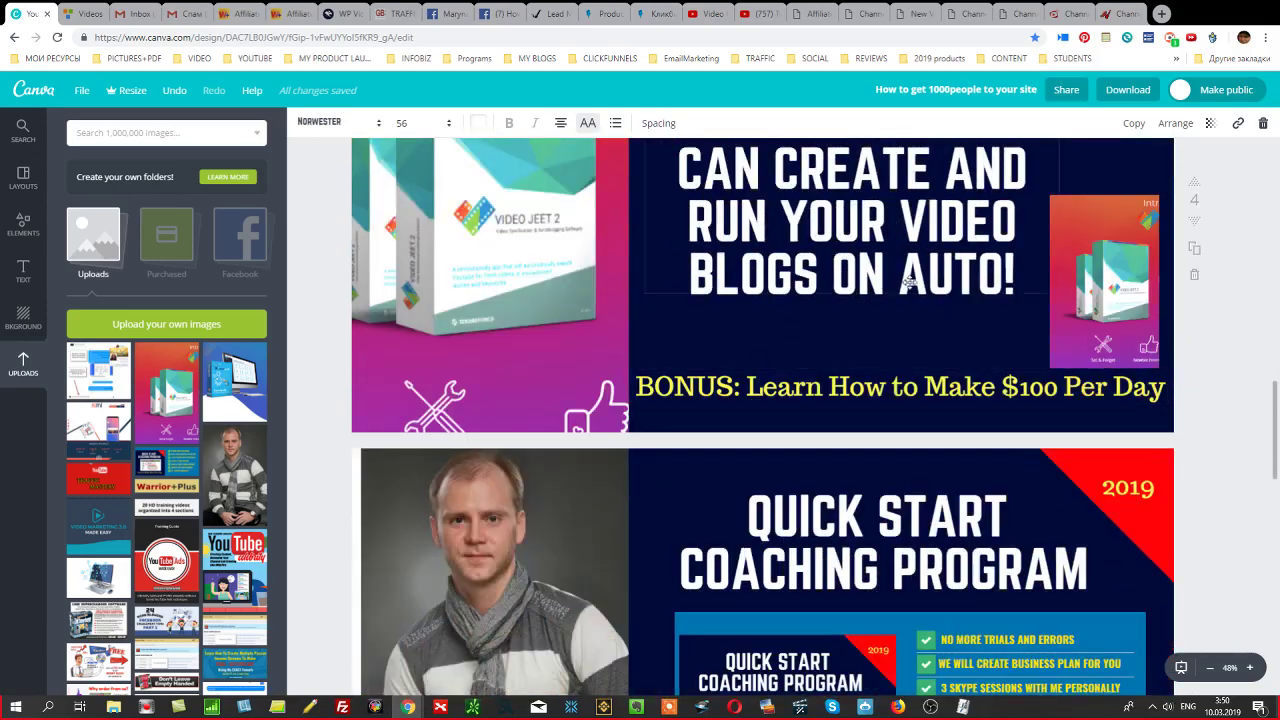
# Replace the Video Jeet headline on page 4 with "CHANNEL AUTHORITY BUILDER REVIEW AND BONUSES BY" followed by the author's name.
pyautogui.scroll(2, 826, 228)
pyautogui.doubleClick(828, 229)
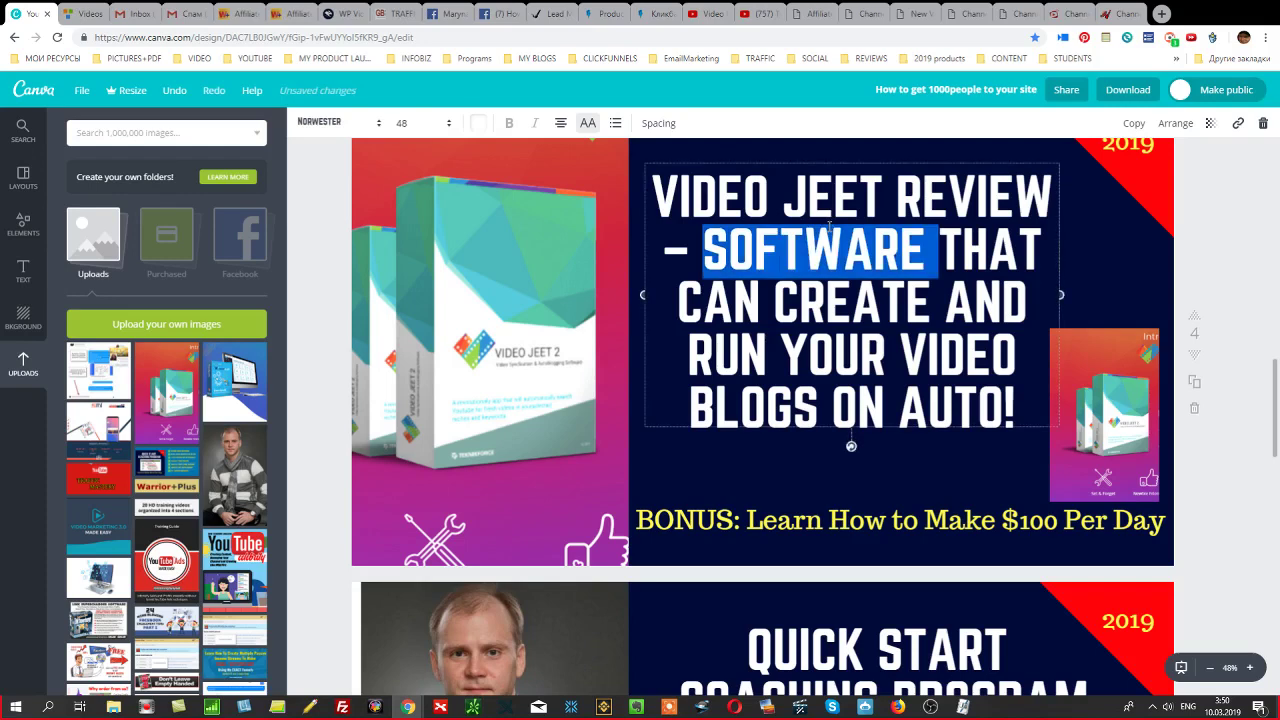
pyautogui.hotkey('ctrl', 'a')
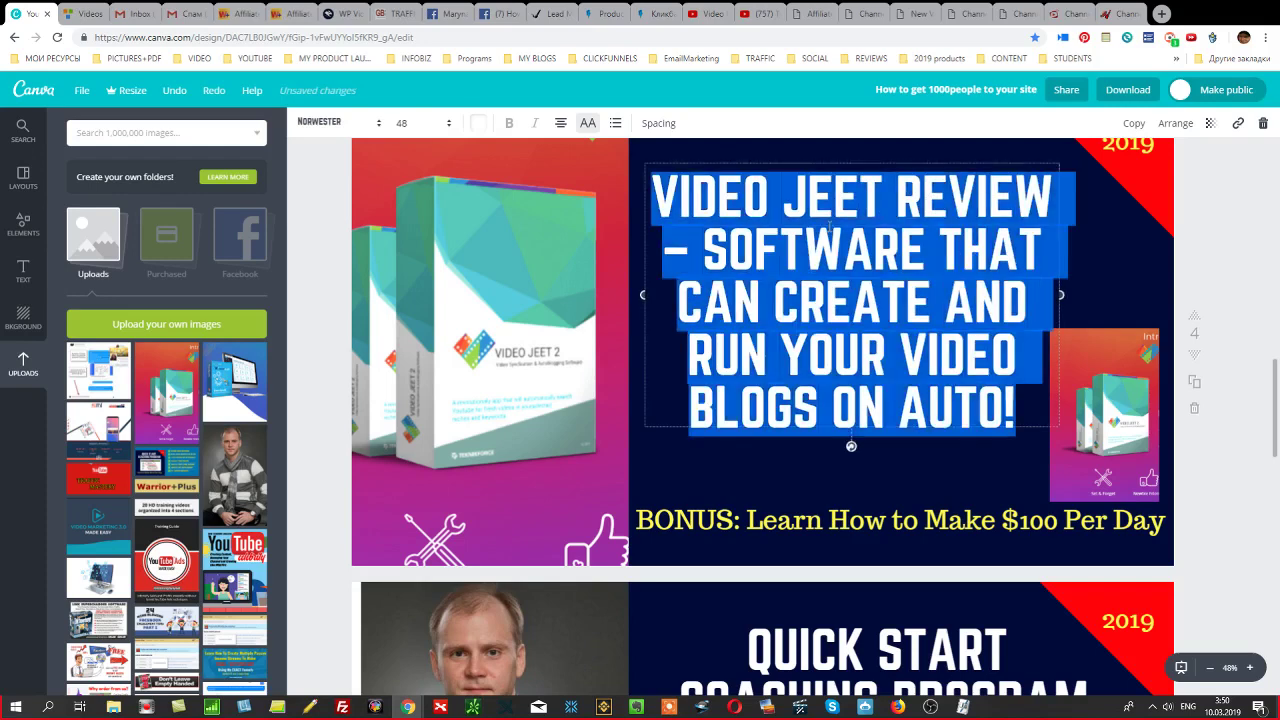
pyautogui.write('CHANNEL AUTHORITY BUILDER REVIEW AND BONUSES BY GENA BABAK')
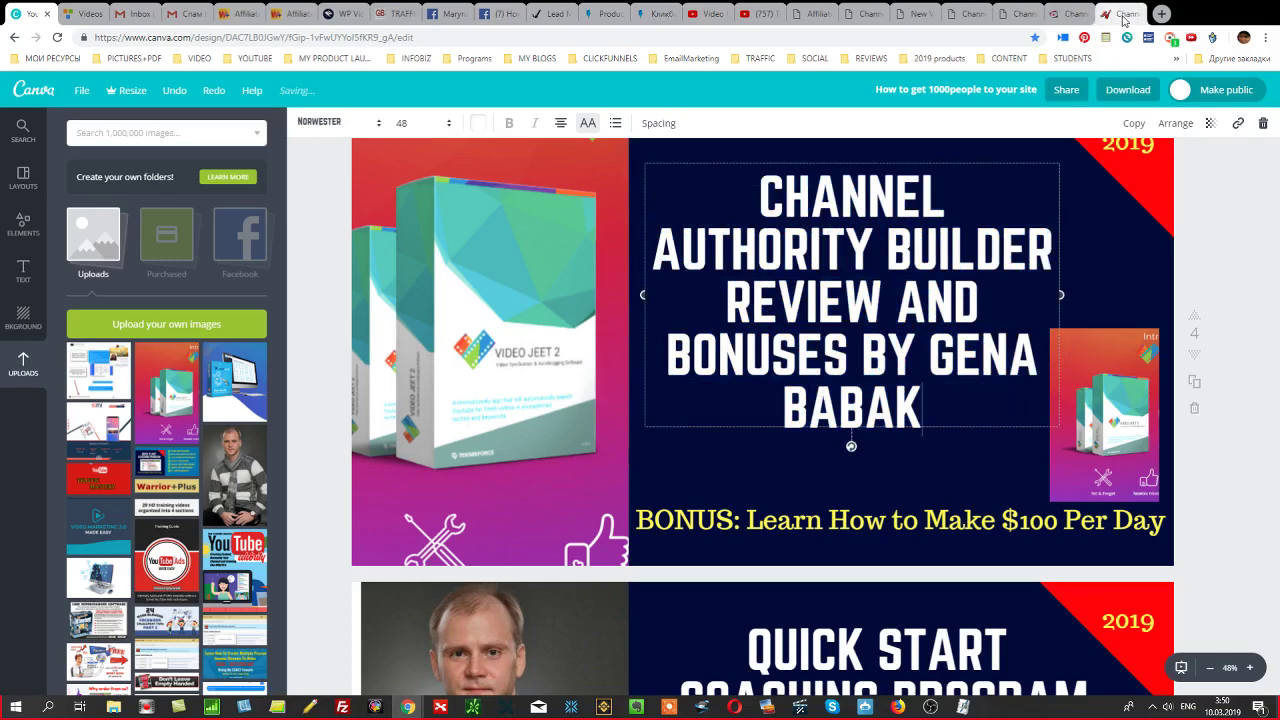
# Close the JVZoo affiliate page and take a screenshot of the product box picture on the Channel Authority Builder sales page.
pyautogui.click(1073, 16)
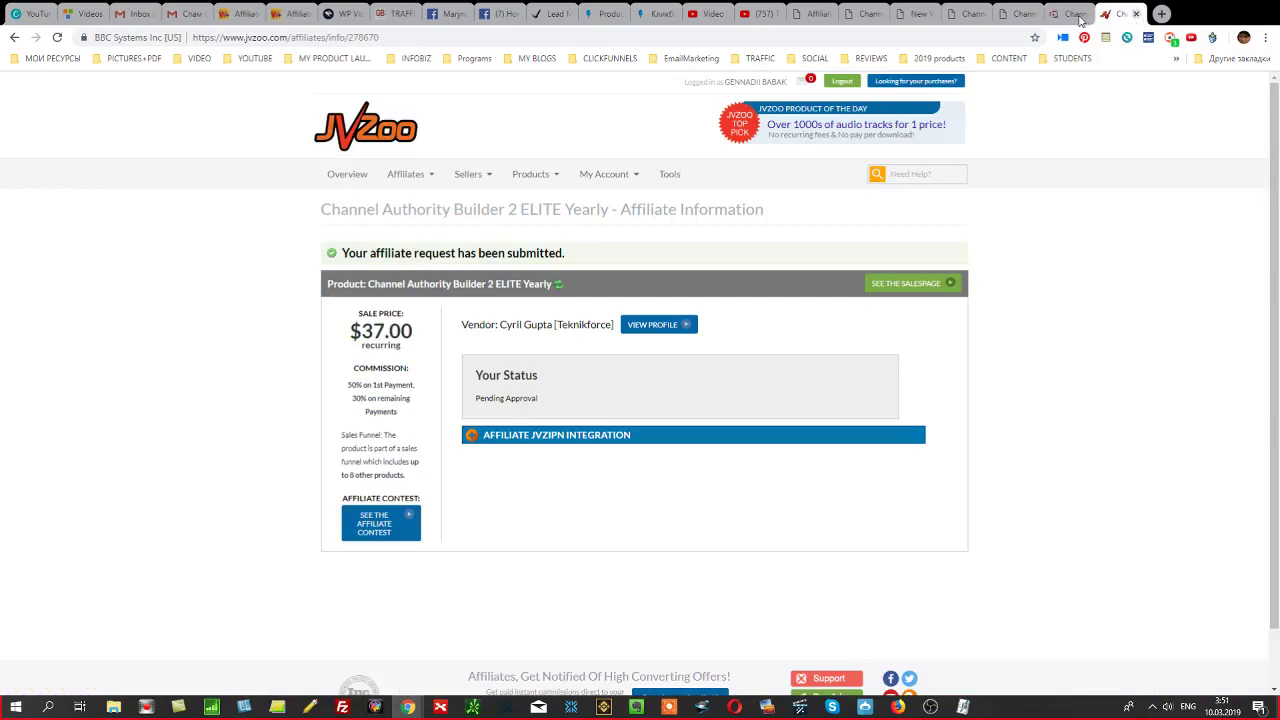
pyautogui.hotkey('ctrl', 'w')
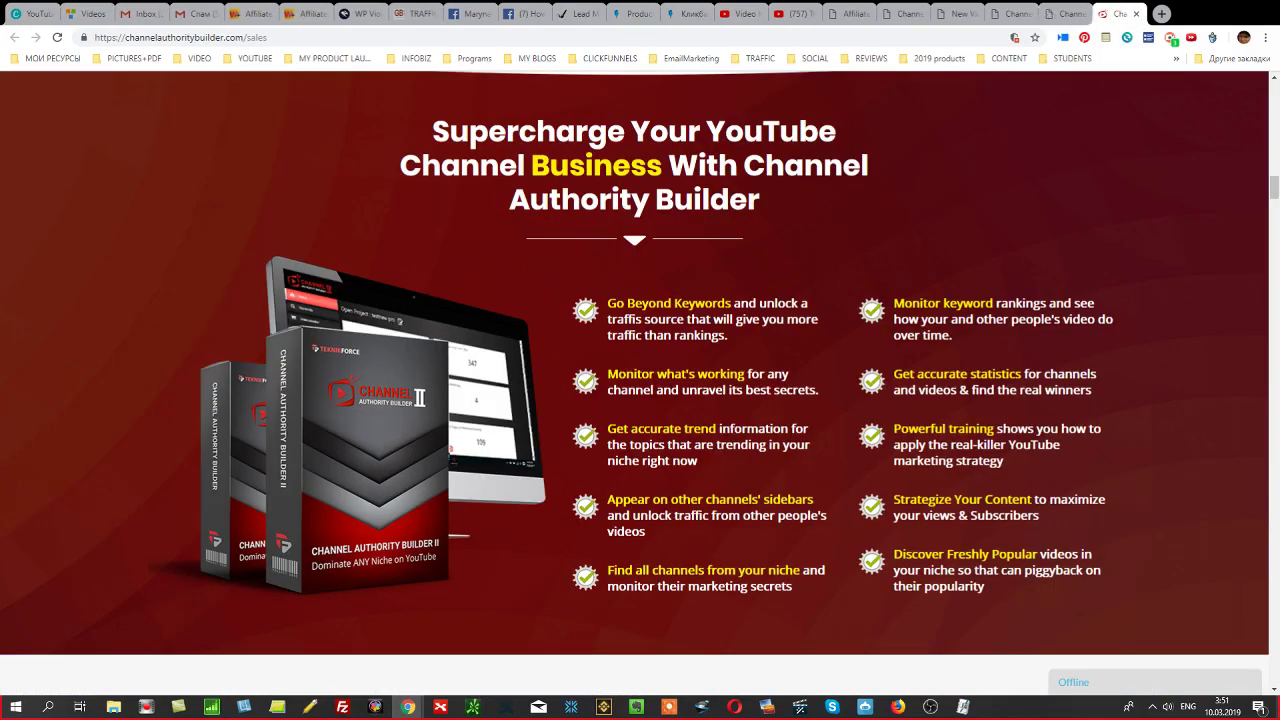
pyautogui.press('F10')
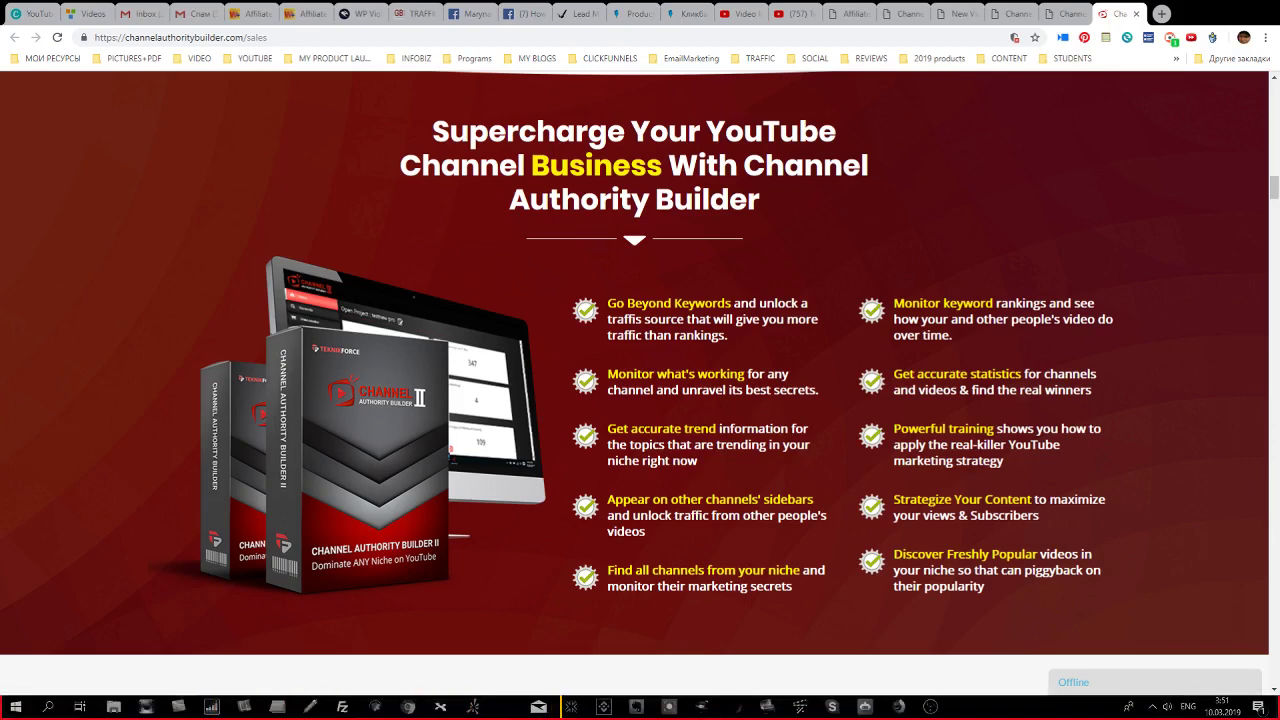
pyautogui.scroll(-1, 640, 420)
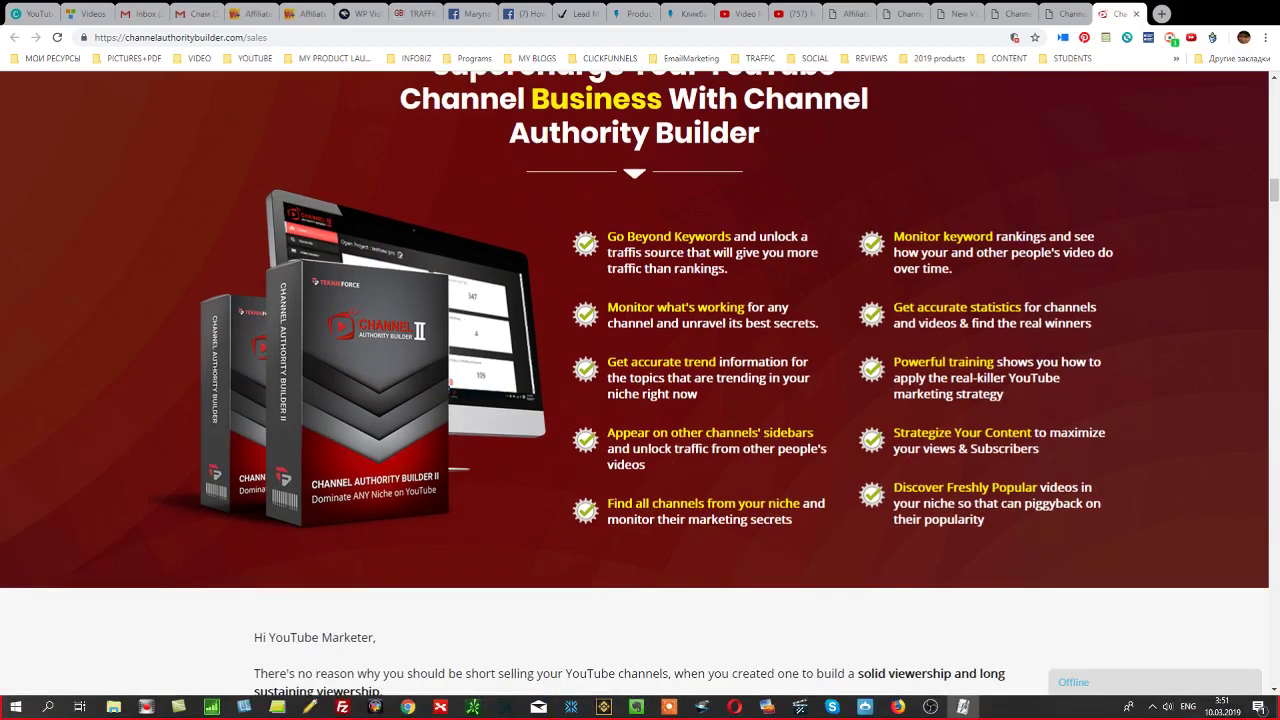
pyautogui.scroll(1, 640, 420)
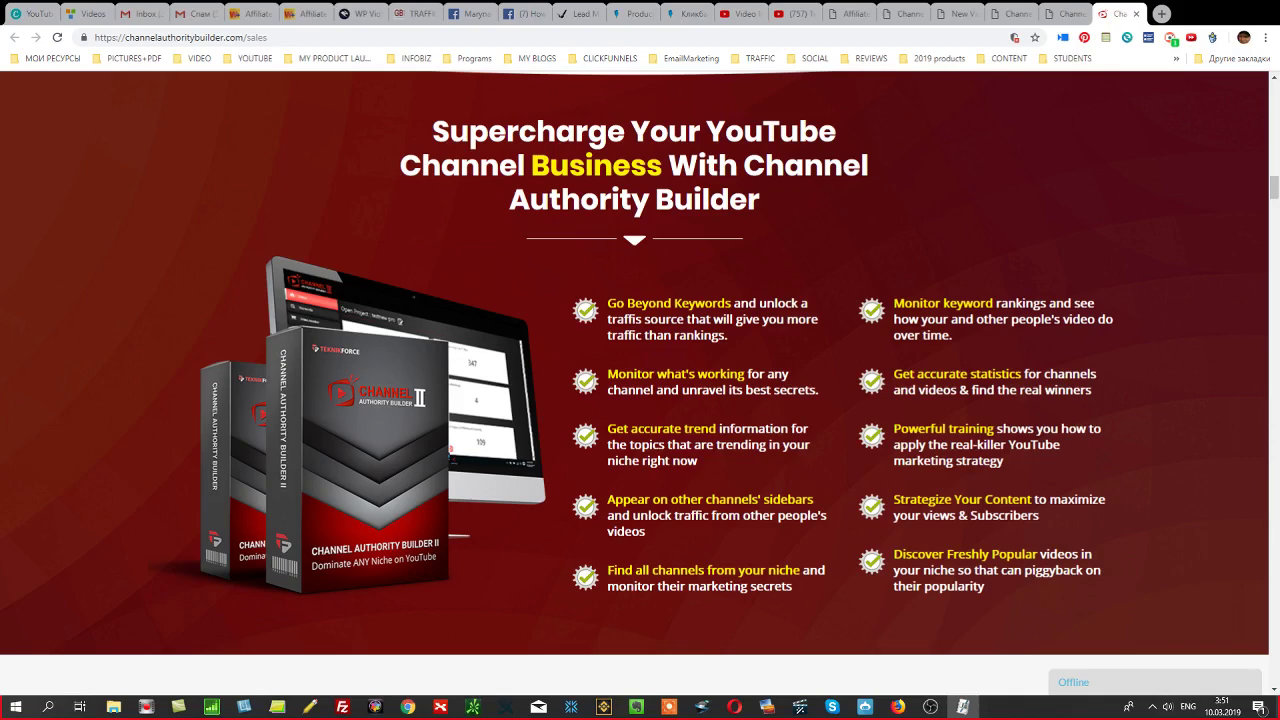
# Return to the Canva design and replace page 4's large Video Jeet picture with the uploaded Channel Authority Builder product box image.
pyautogui.click(30, 13)
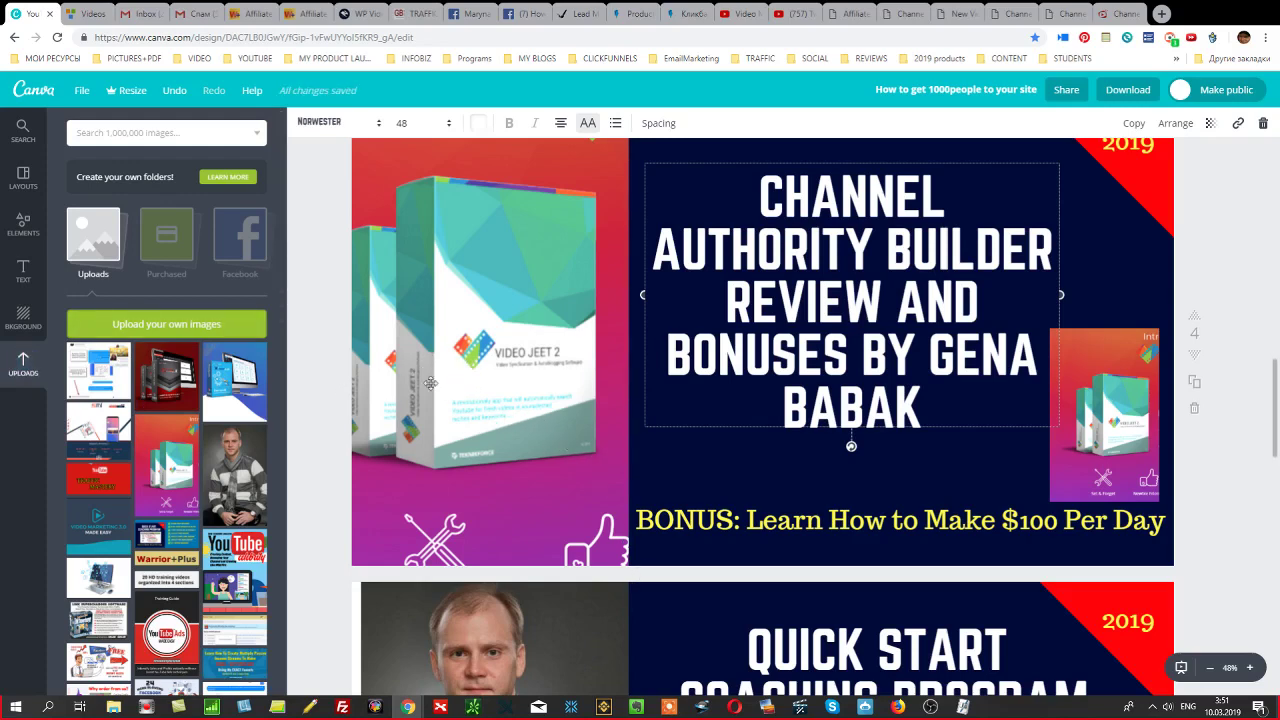
pyautogui.moveTo(153, 385); pyautogui.dragTo(512, 503)
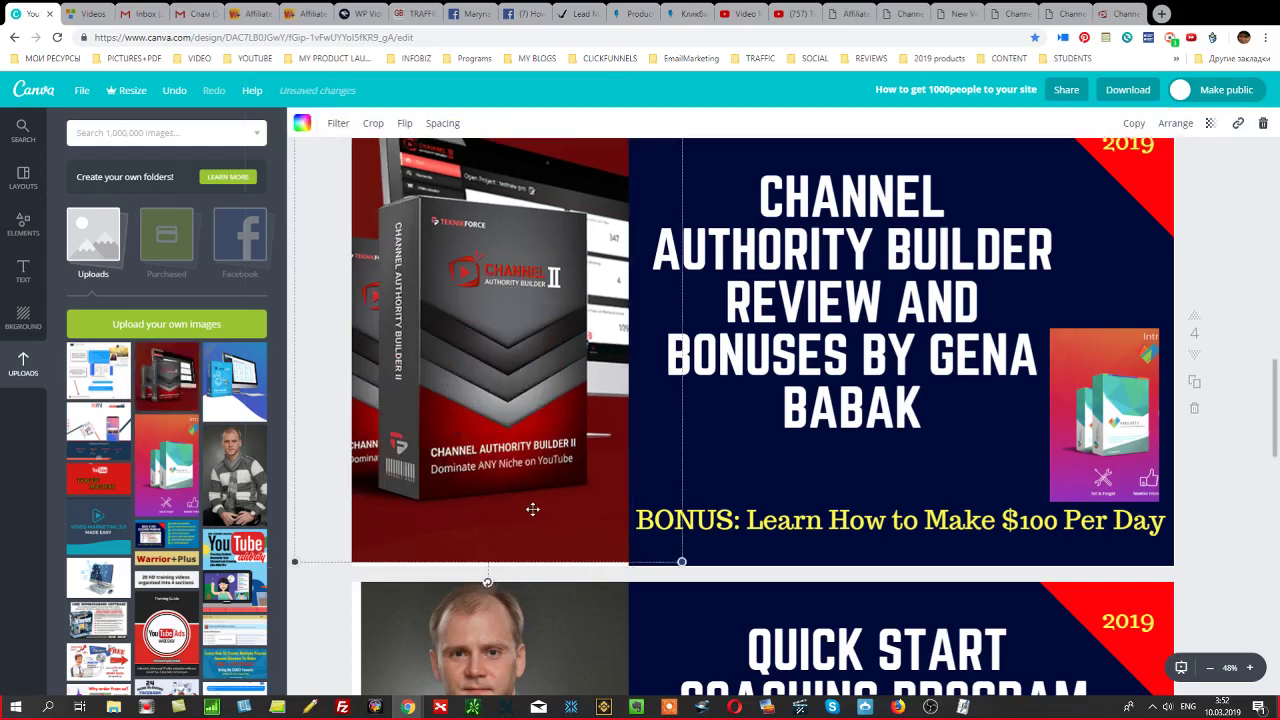
pyautogui.click(1230, 492)
# Replace the small Video Jeet picture on page 4 with a shrunken product box image, placed above the end of the bonus line.
pyautogui.click(1088, 447)
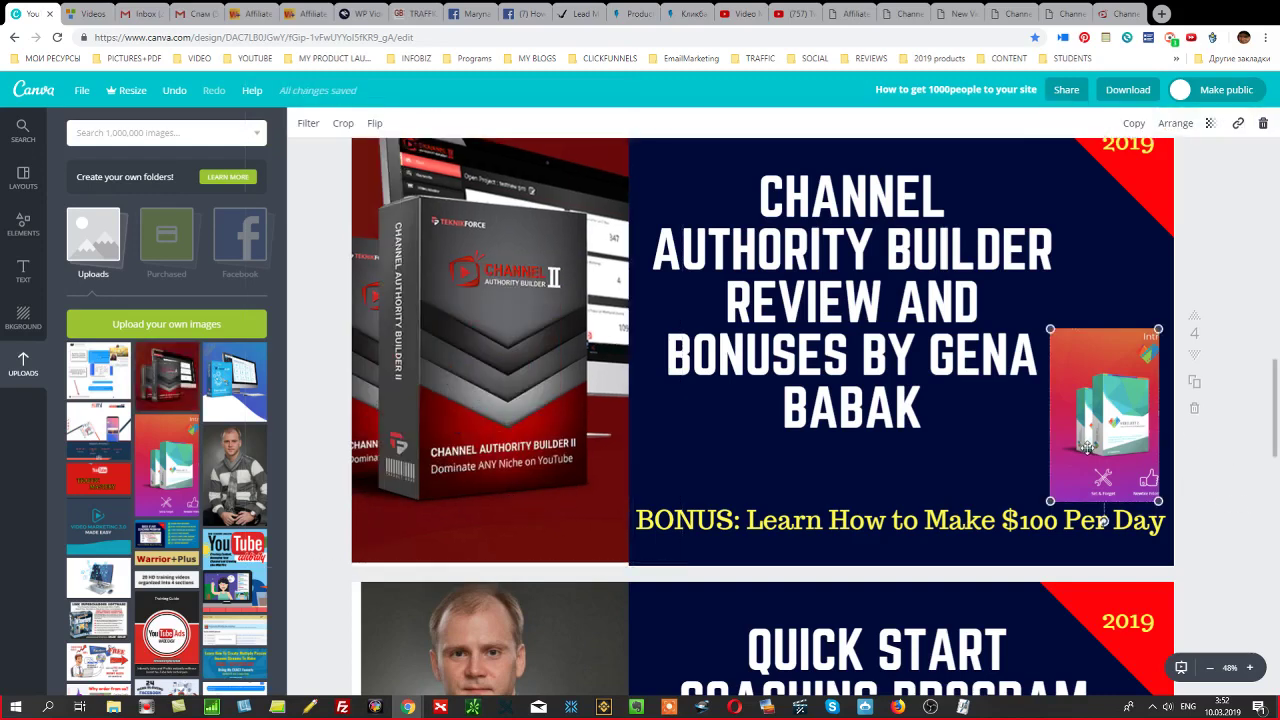
pyautogui.press('Delete')
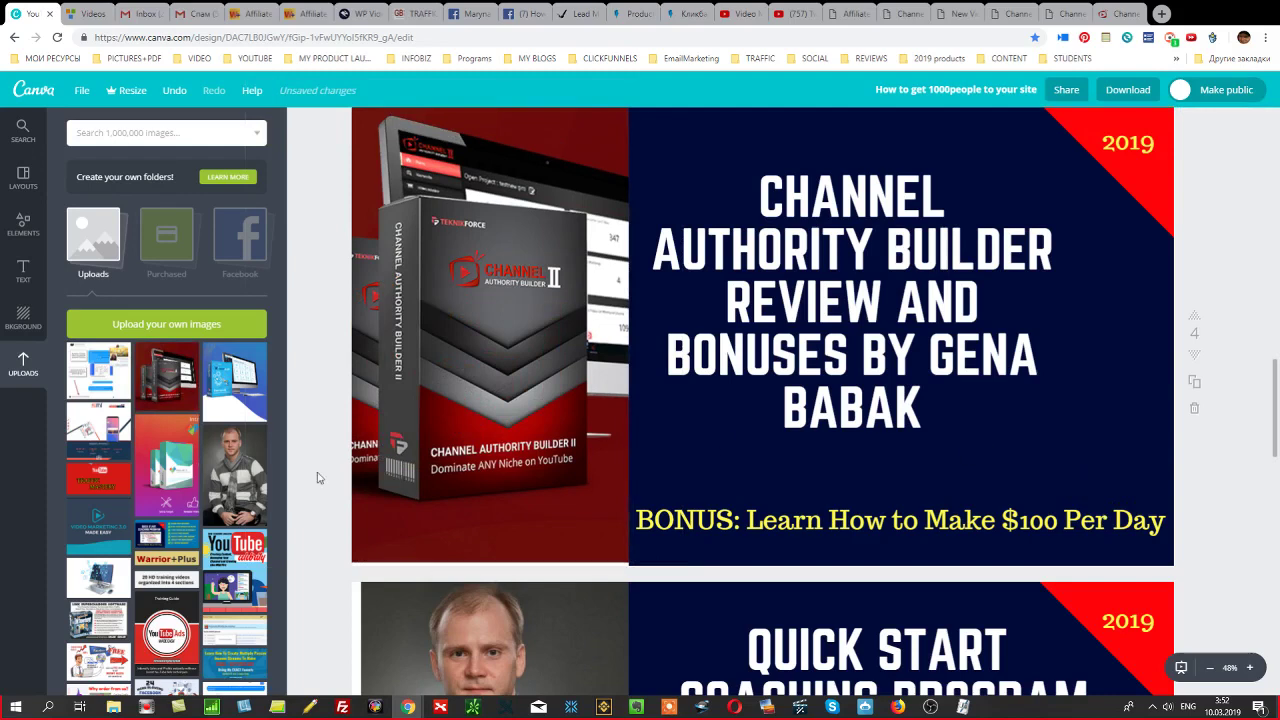
pyautogui.click(168, 398)
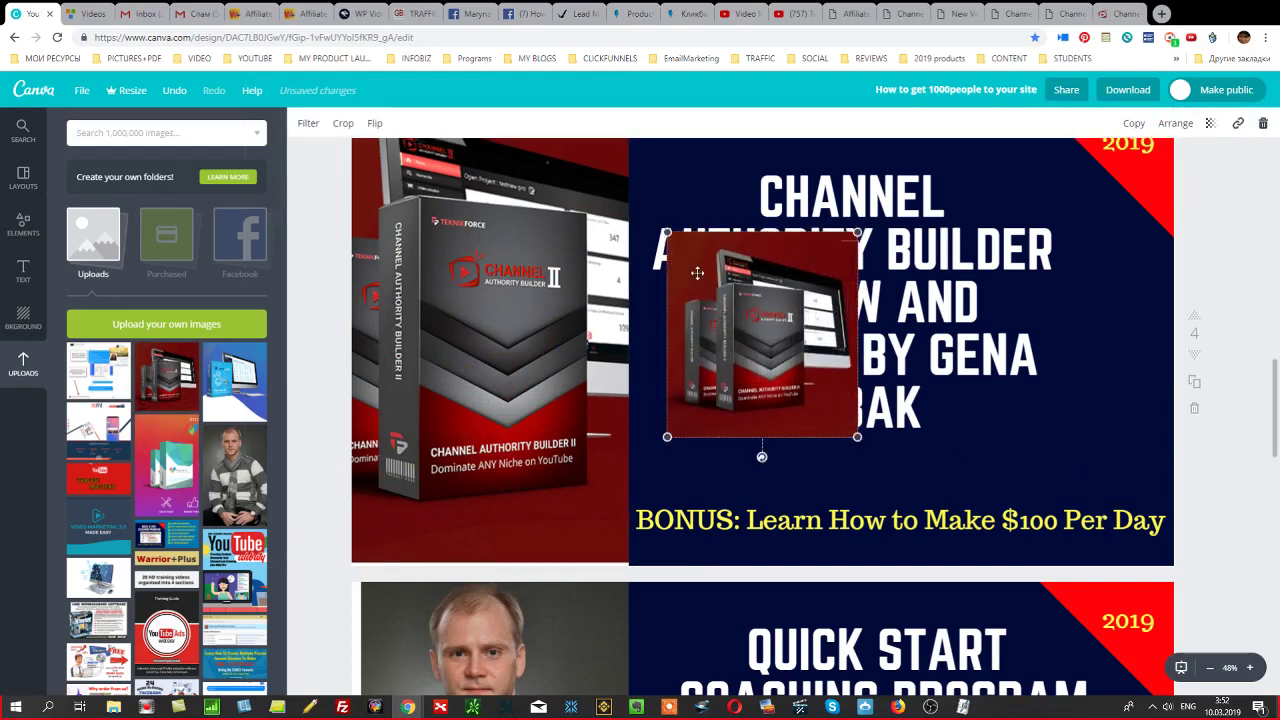
pyautogui.moveTo(667, 232); pyautogui.dragTo(757, 334)
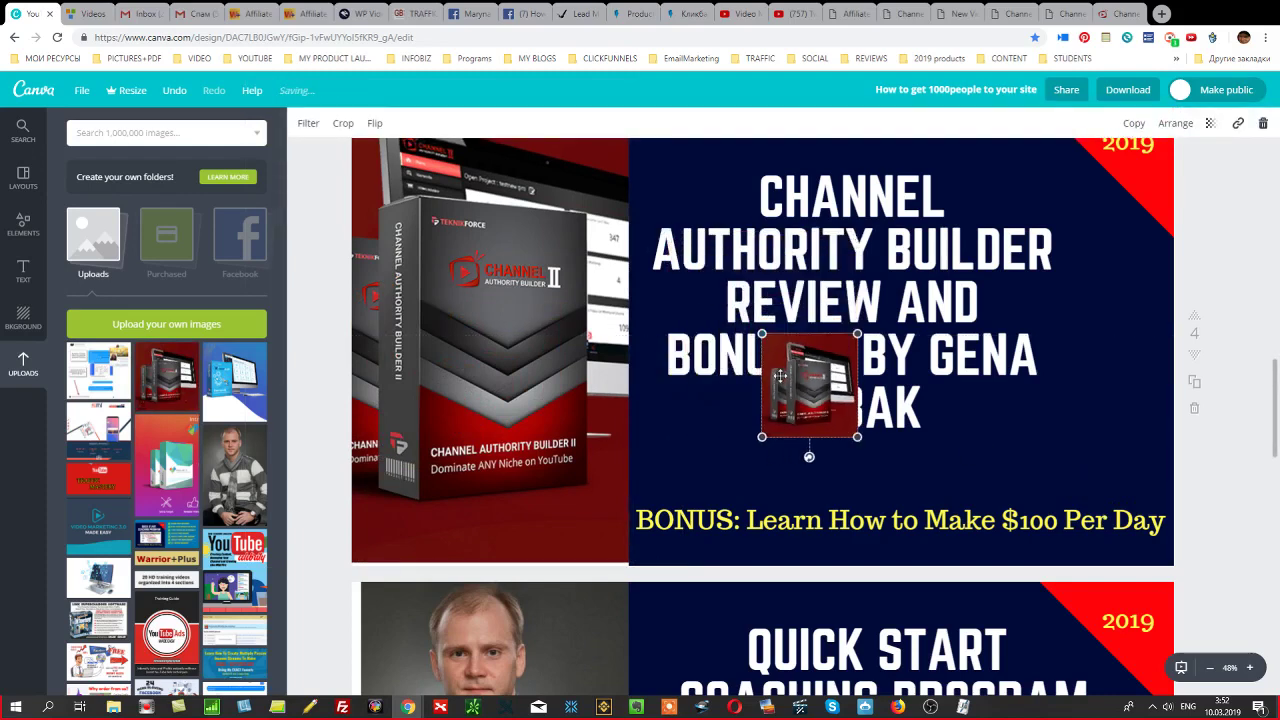
pyautogui.moveTo(855, 410); pyautogui.dragTo(1134, 452)
pyautogui.click(1240, 475)
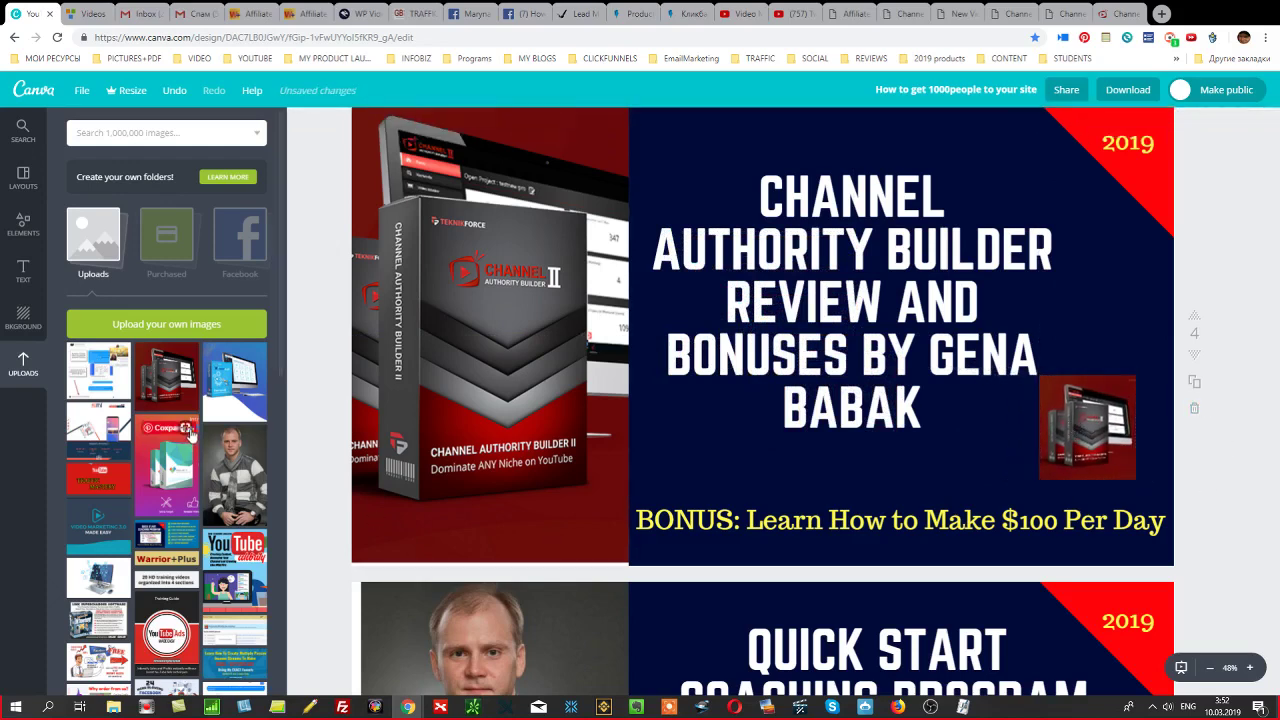
# Look through the library of uploaded images in Canva.
pyautogui.scroll(-1, 193, 445)
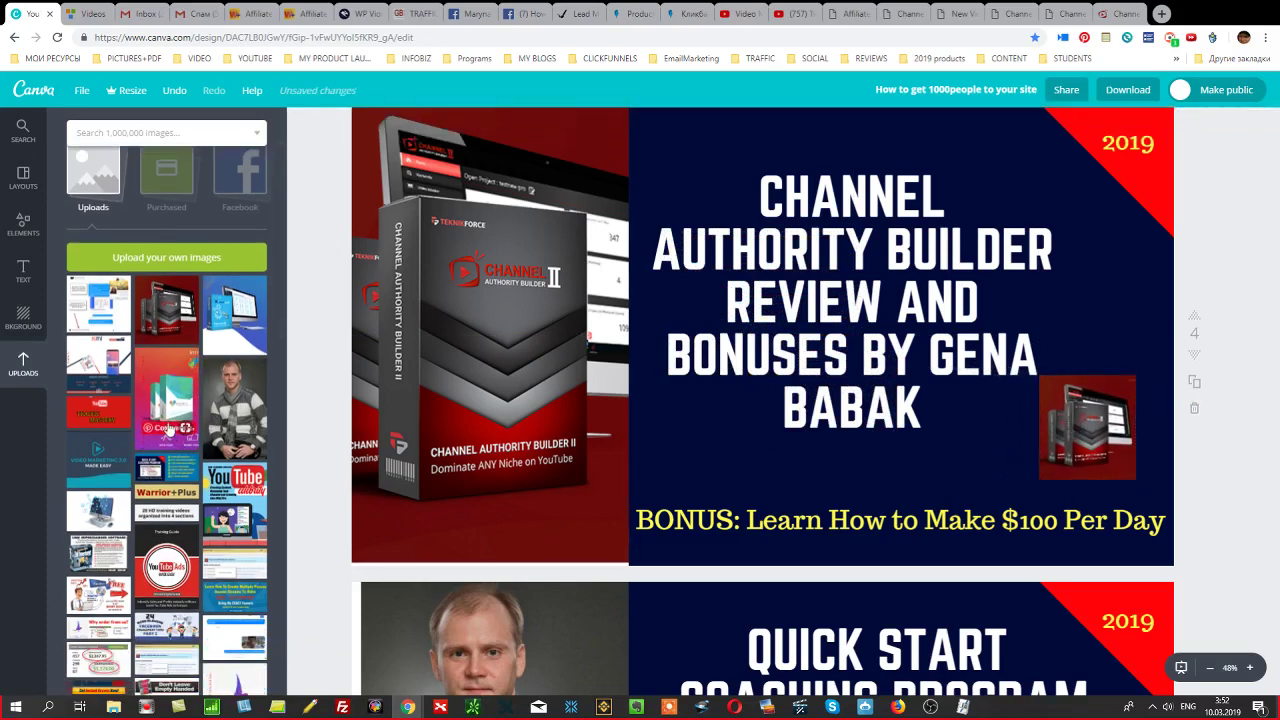
pyautogui.scroll(-4, 172, 427)
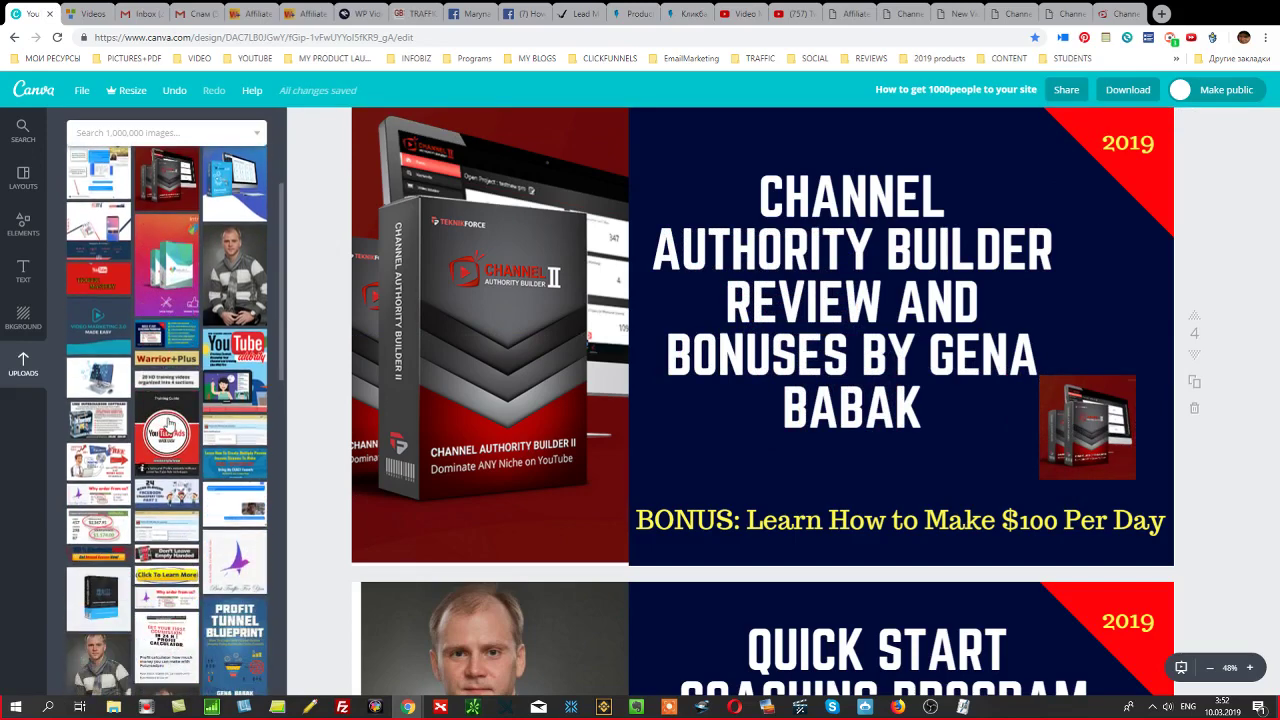
pyautogui.scroll(-2, 168, 430)
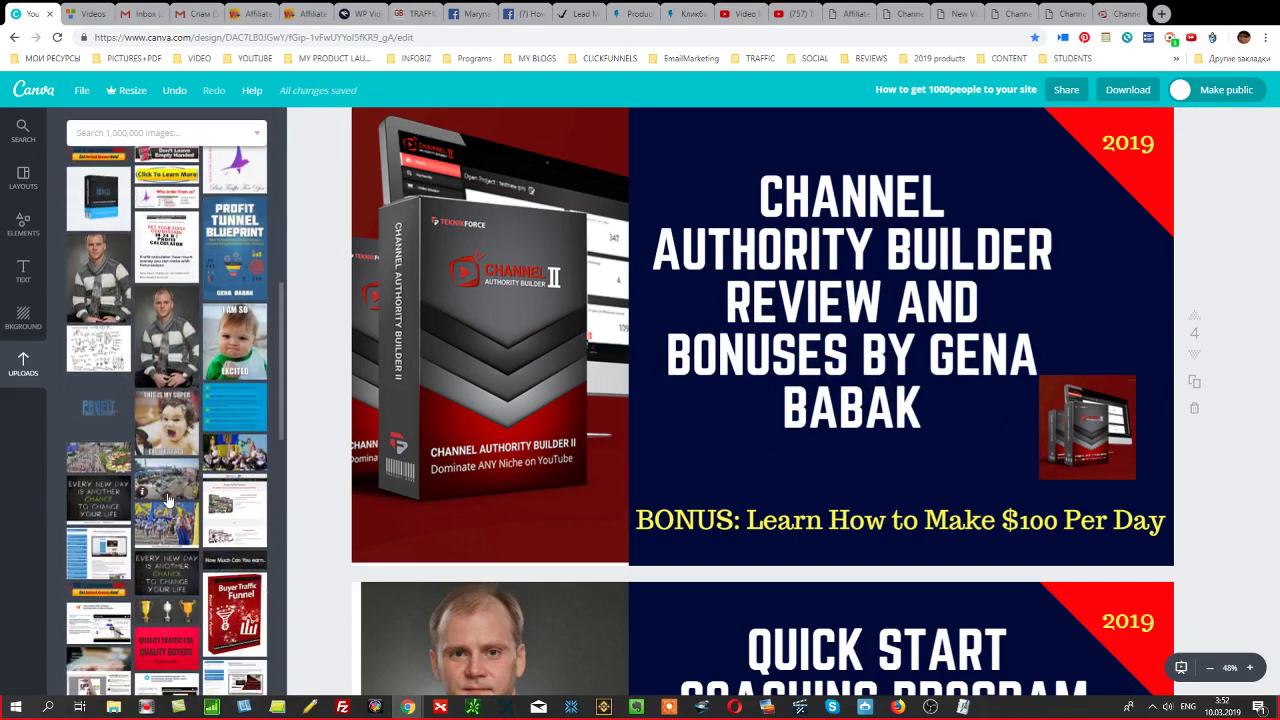
pyautogui.scroll(8, 166, 500)
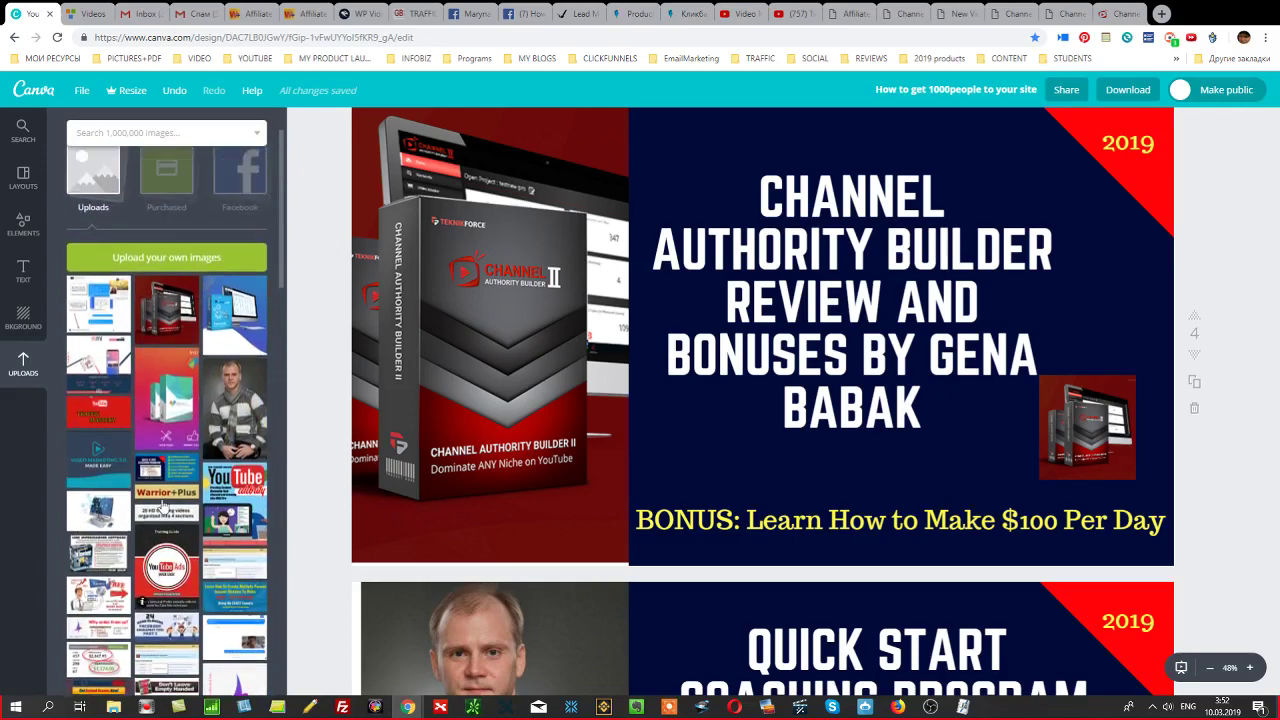
pyautogui.moveTo(164, 495)
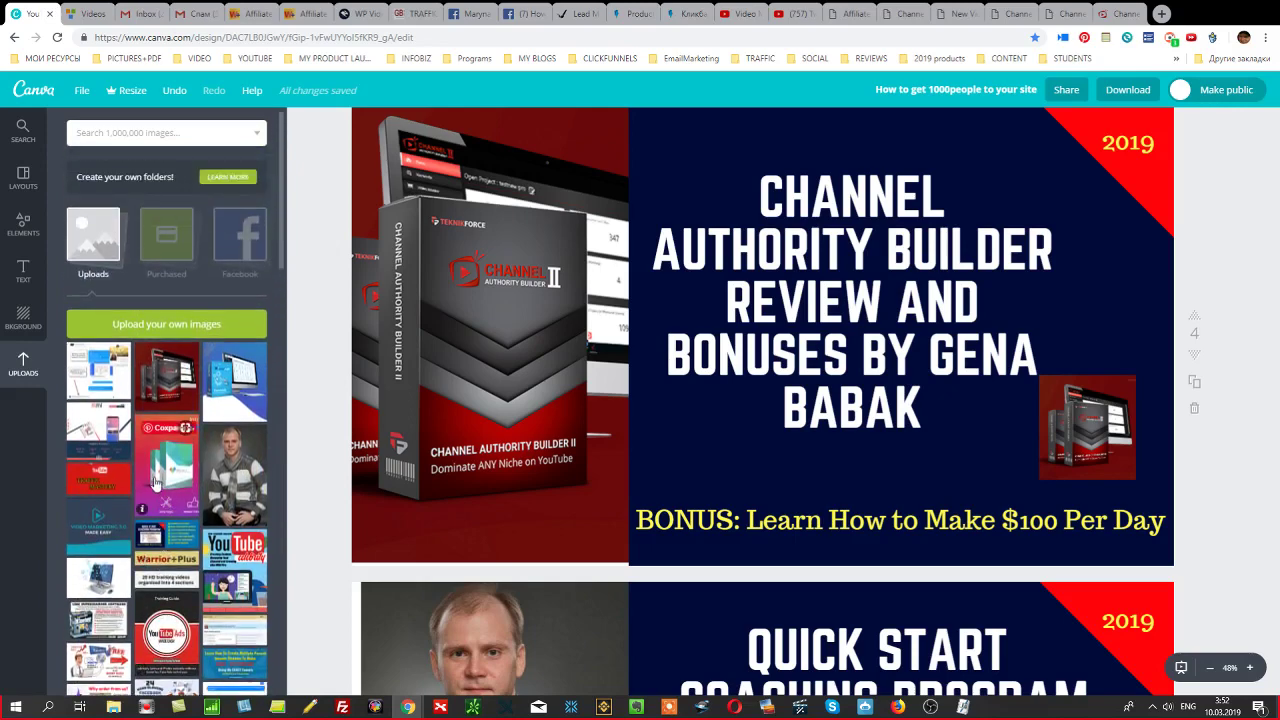
pyautogui.scroll(-10, 160, 492)
pyautogui.scroll(10, 155, 488)
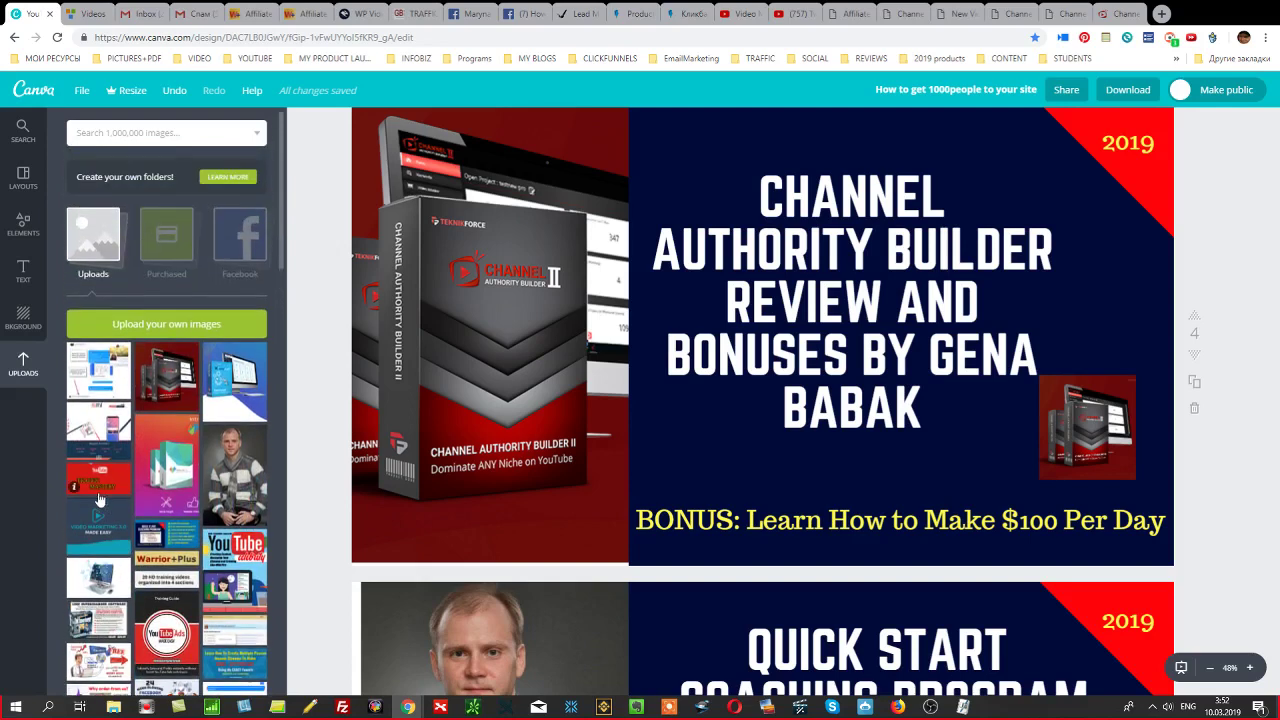
# Search Google for "bonus image" on a new browser page.
pyautogui.click(1160, 14)
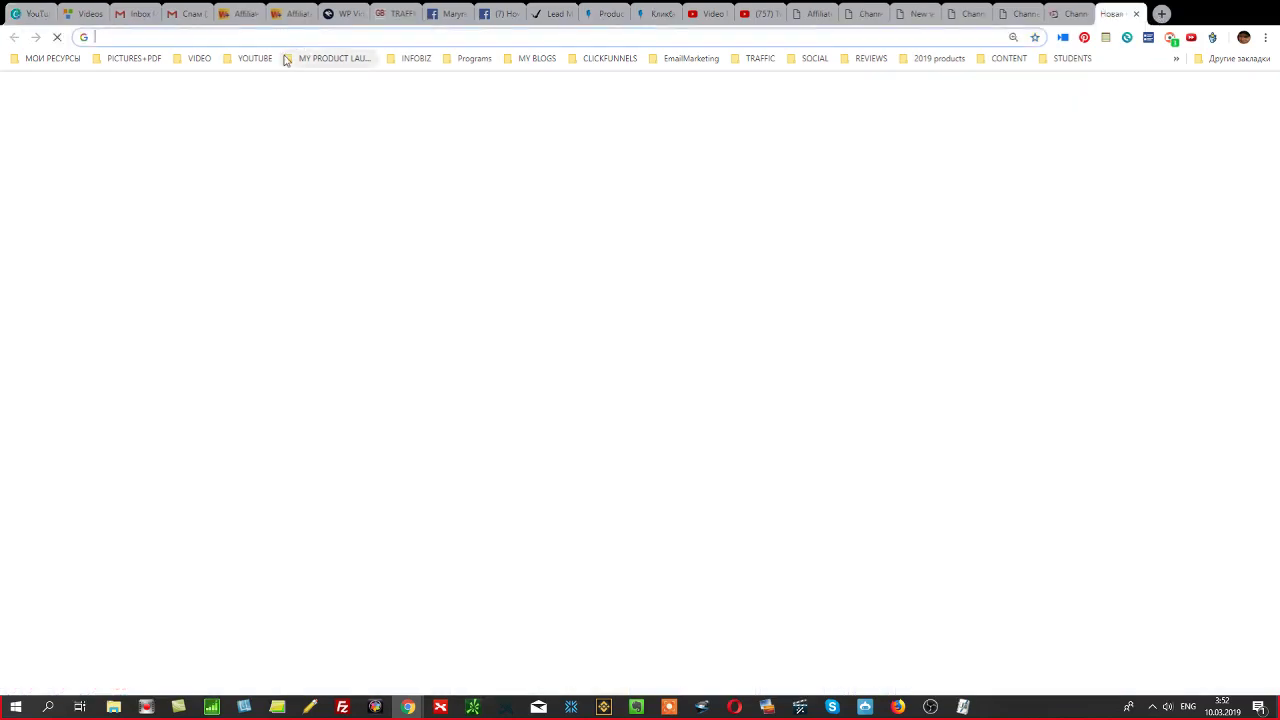
pyautogui.write('bonu')
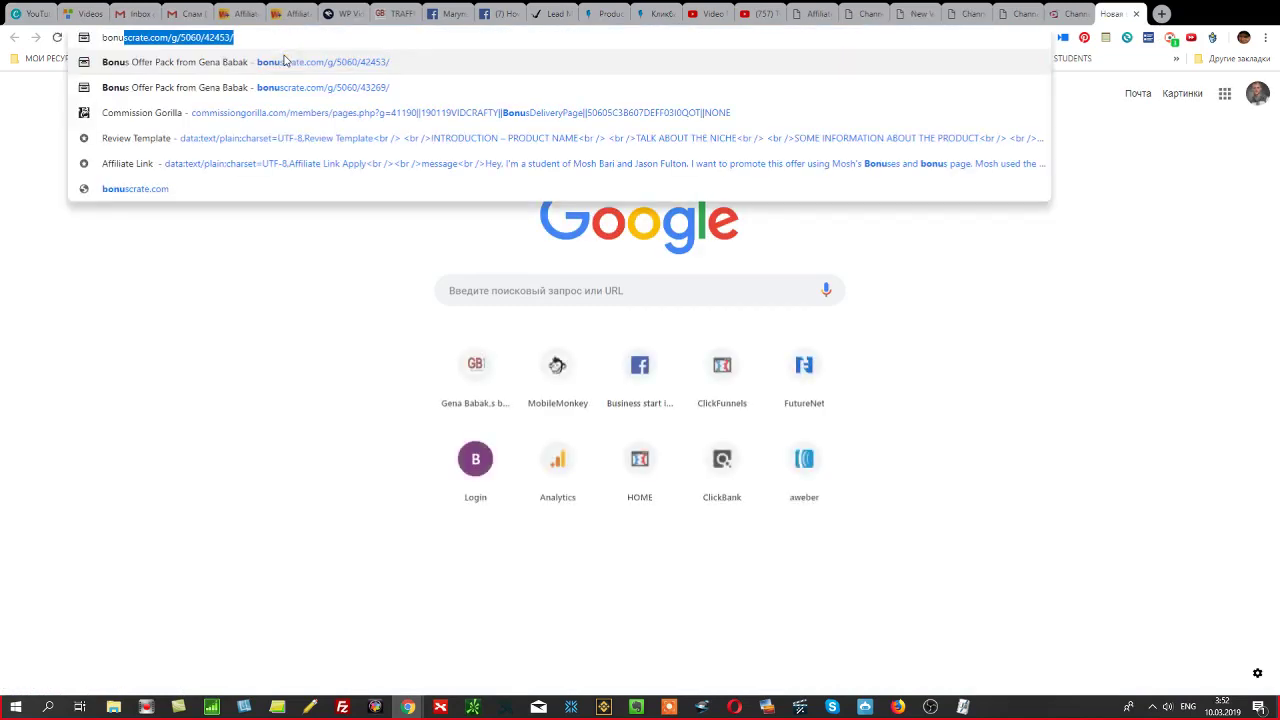
pyautogui.write('s ')
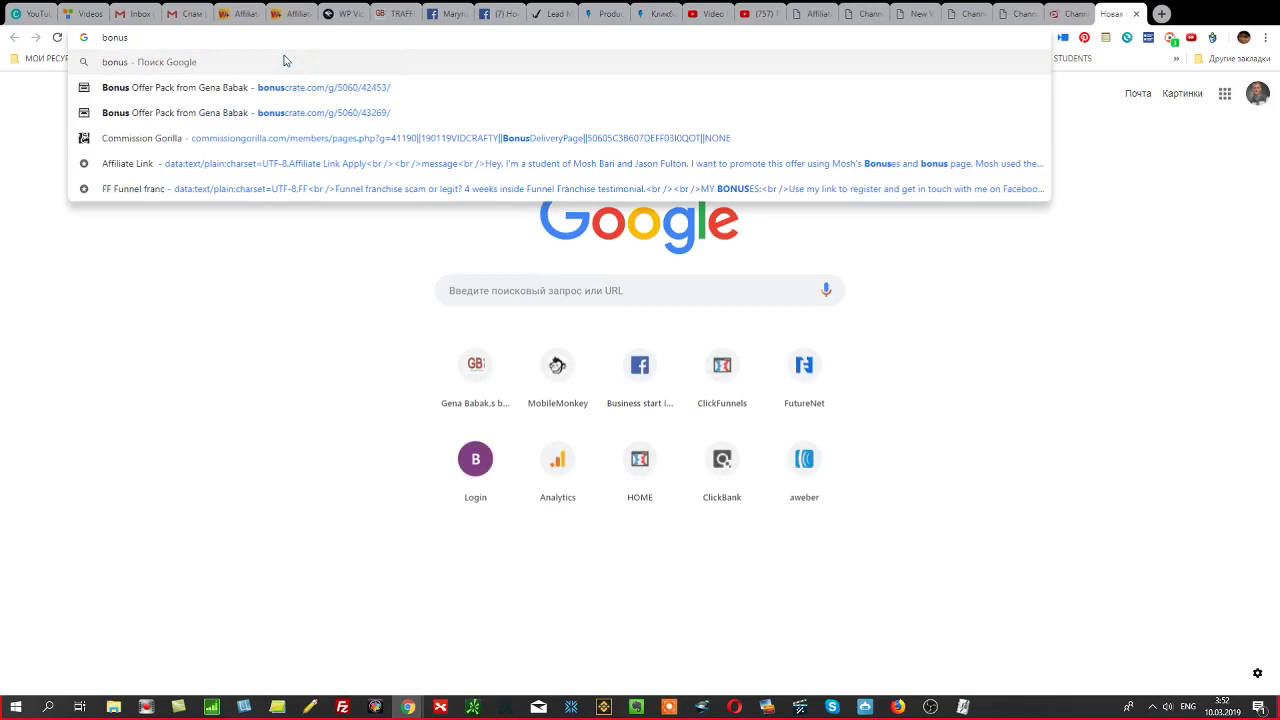
pyautogui.write('image p')
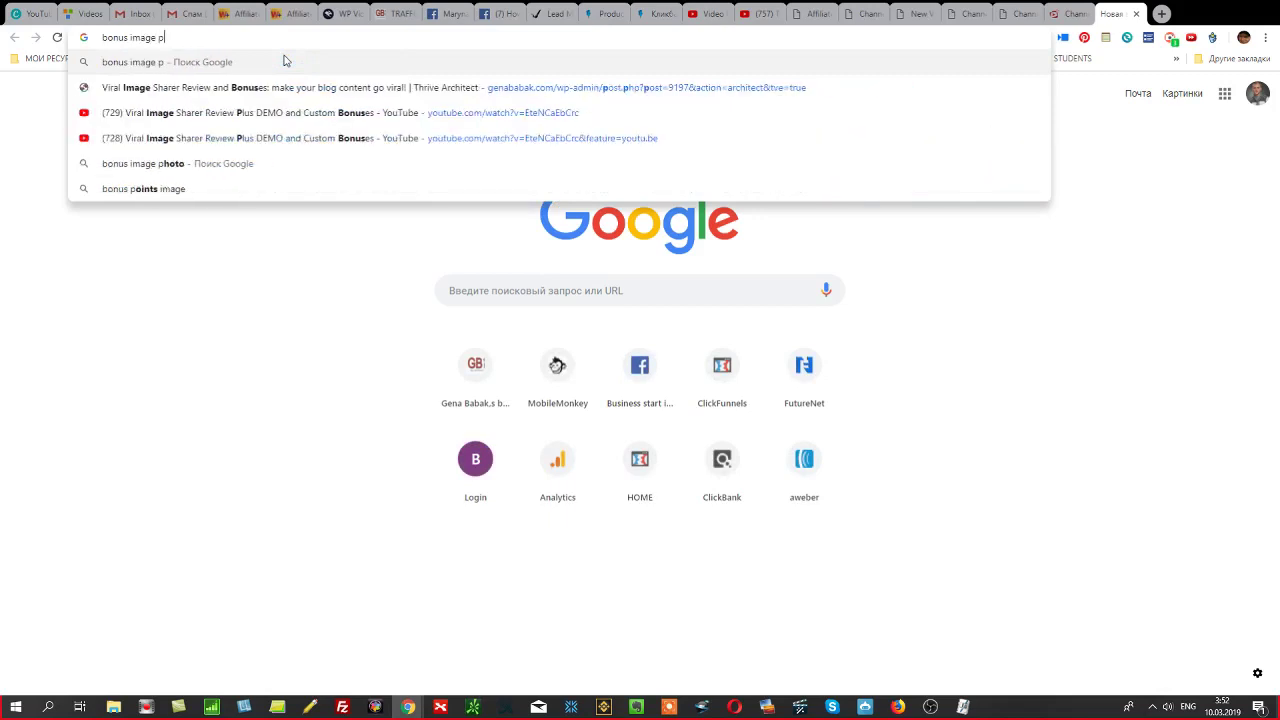
pyautogui.press('BackSpace')
pyautogui.press('BackSpace')
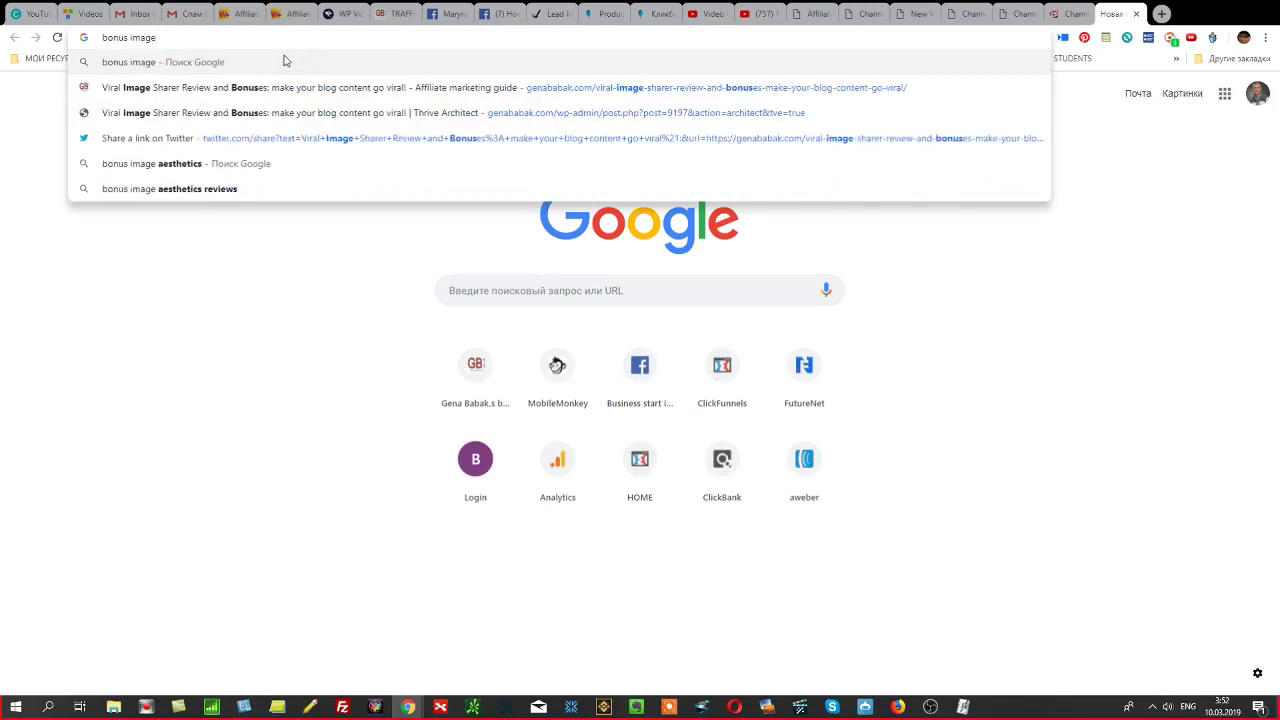
pyautogui.press('Return')
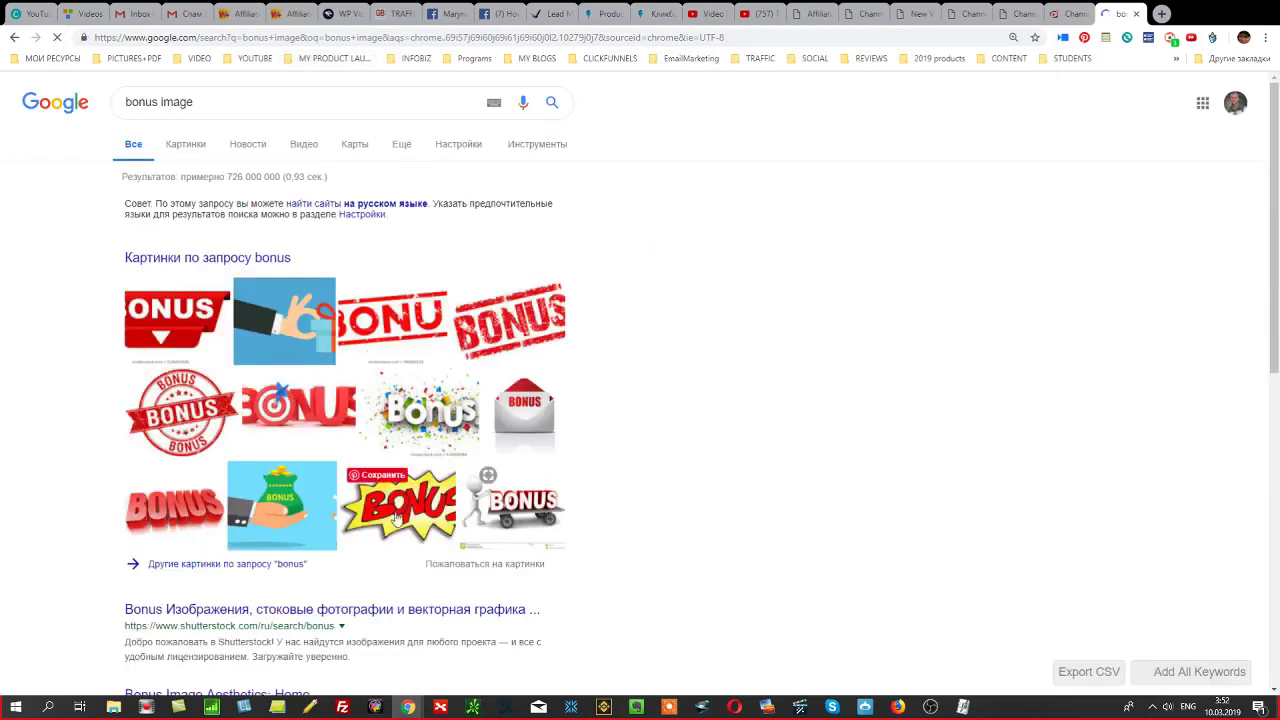
# Open the large preview of the yellow starburst picture with red BONUS lettering from the Google image results.
pyautogui.click(397, 517)
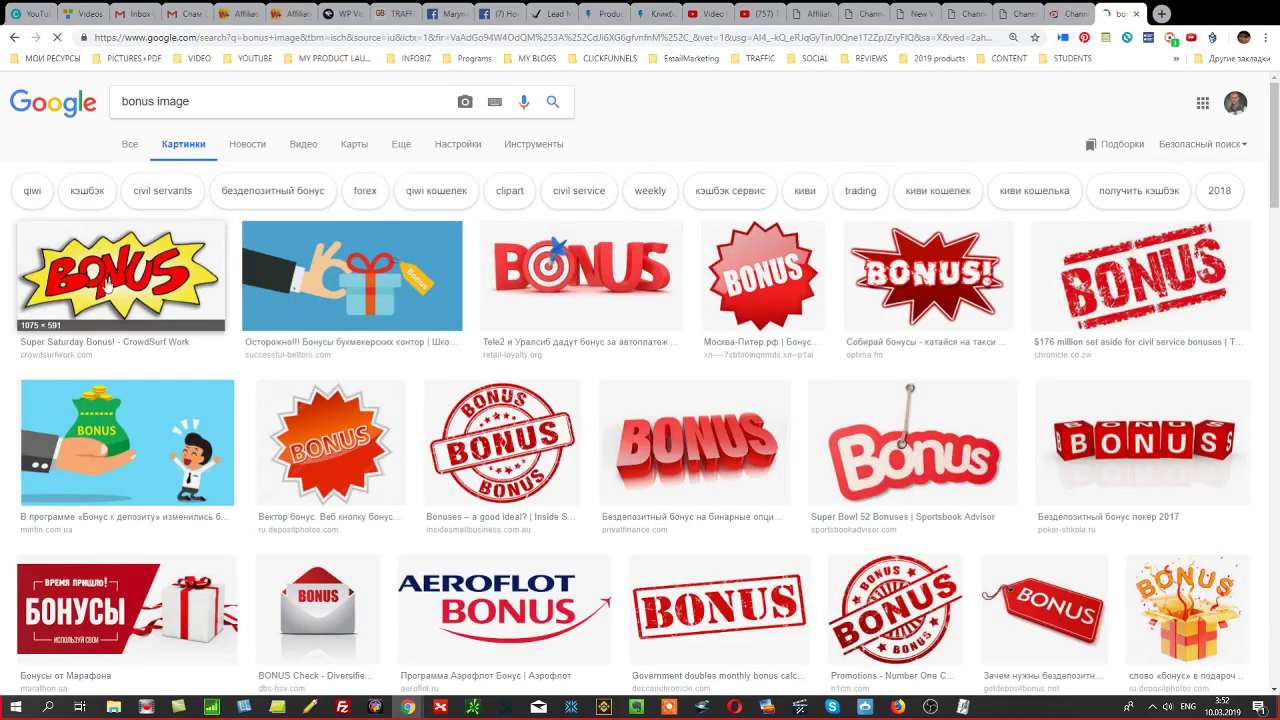
pyautogui.click(108, 285)
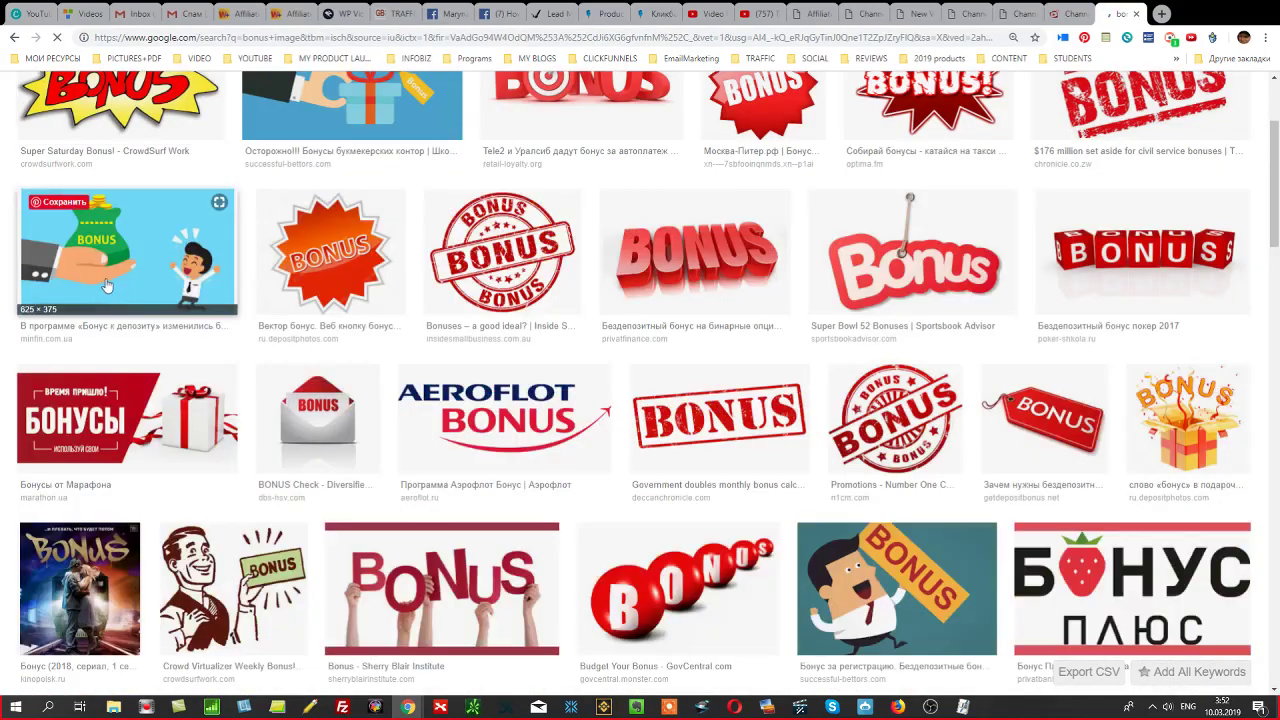
pyautogui.click(128, 104)
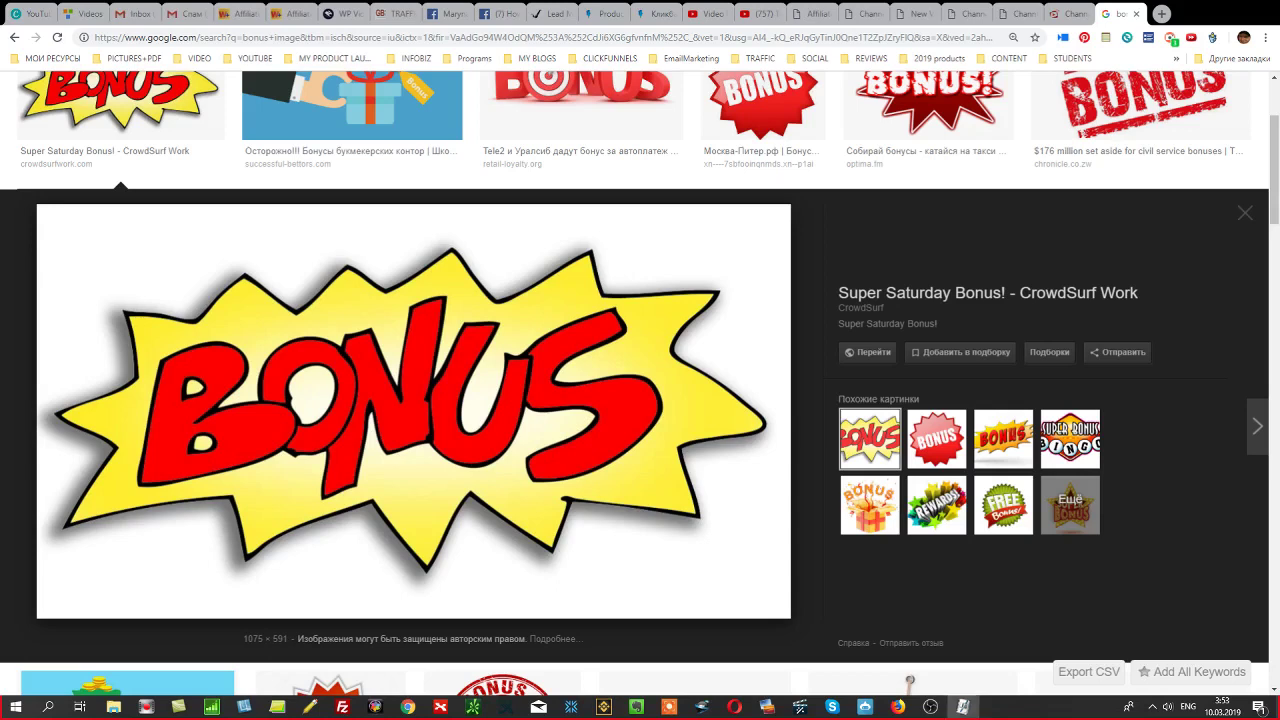
# Return to the Canva design and look through the uploaded images for a bonus picture.
pyautogui.click(36, 14)
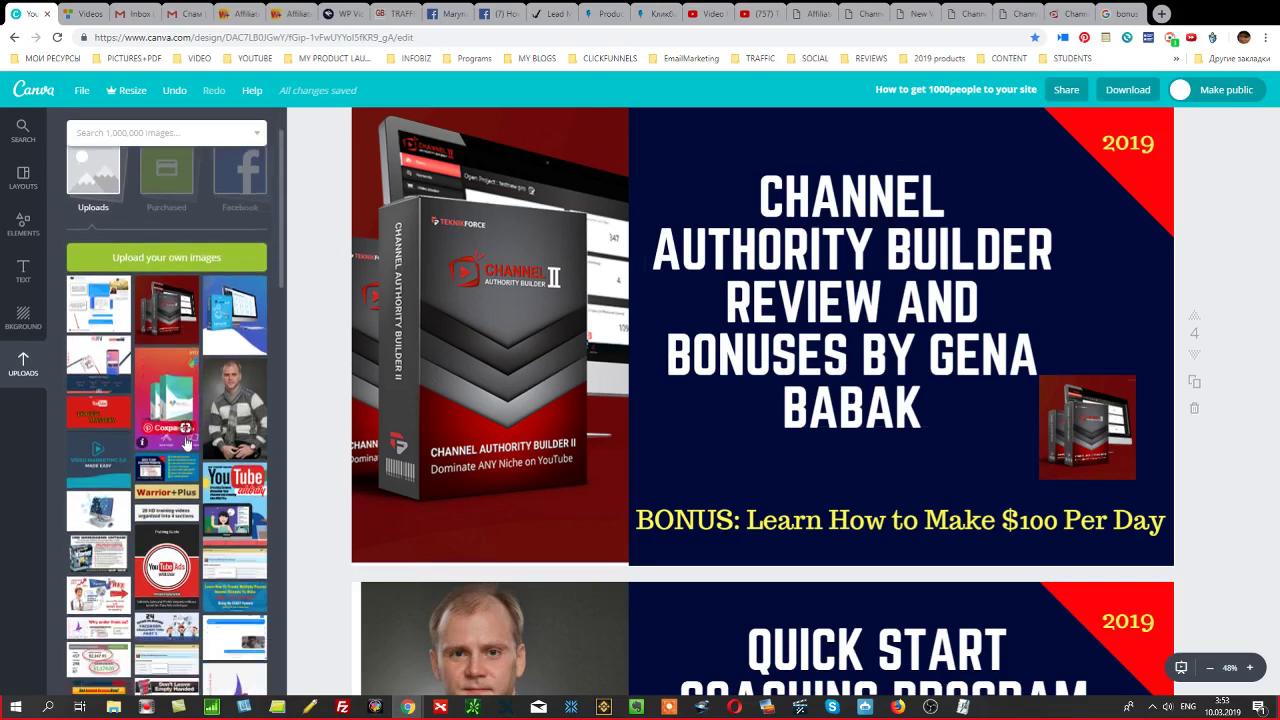
pyautogui.scroll(-1, 184, 428)
pyautogui.scroll(-5, 200, 448)
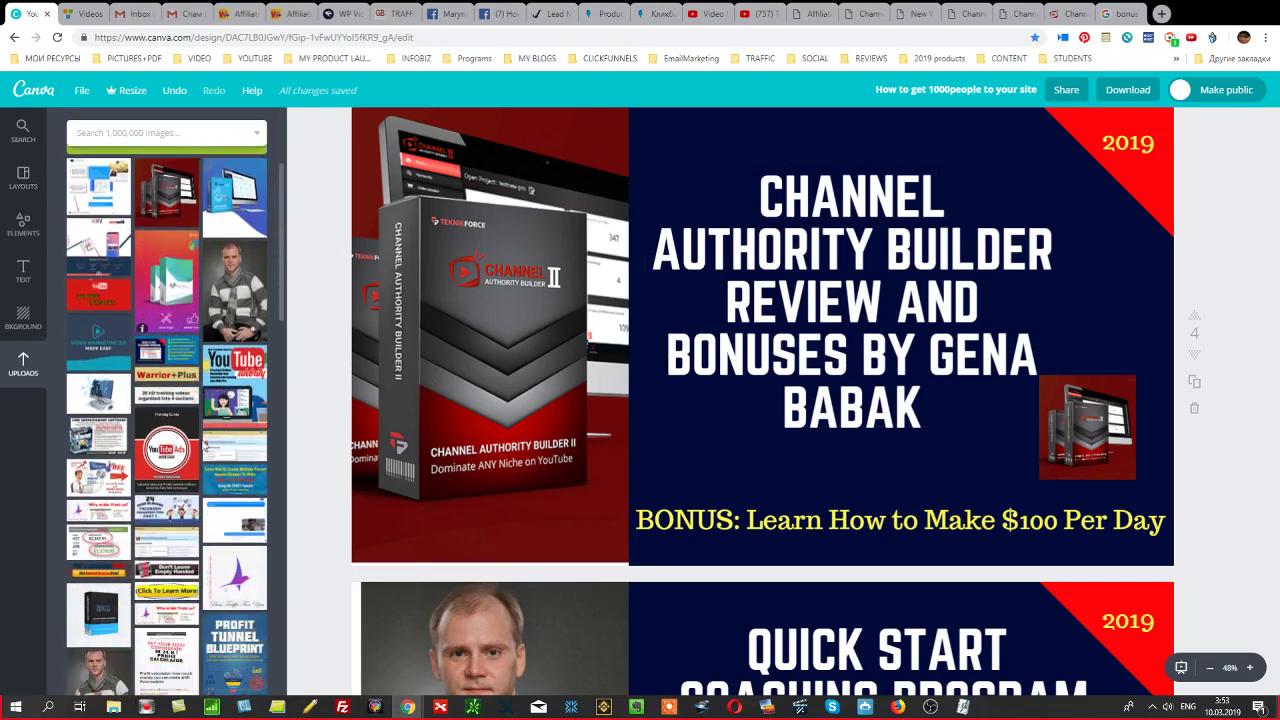
pyautogui.scroll(-10, 210, 454)
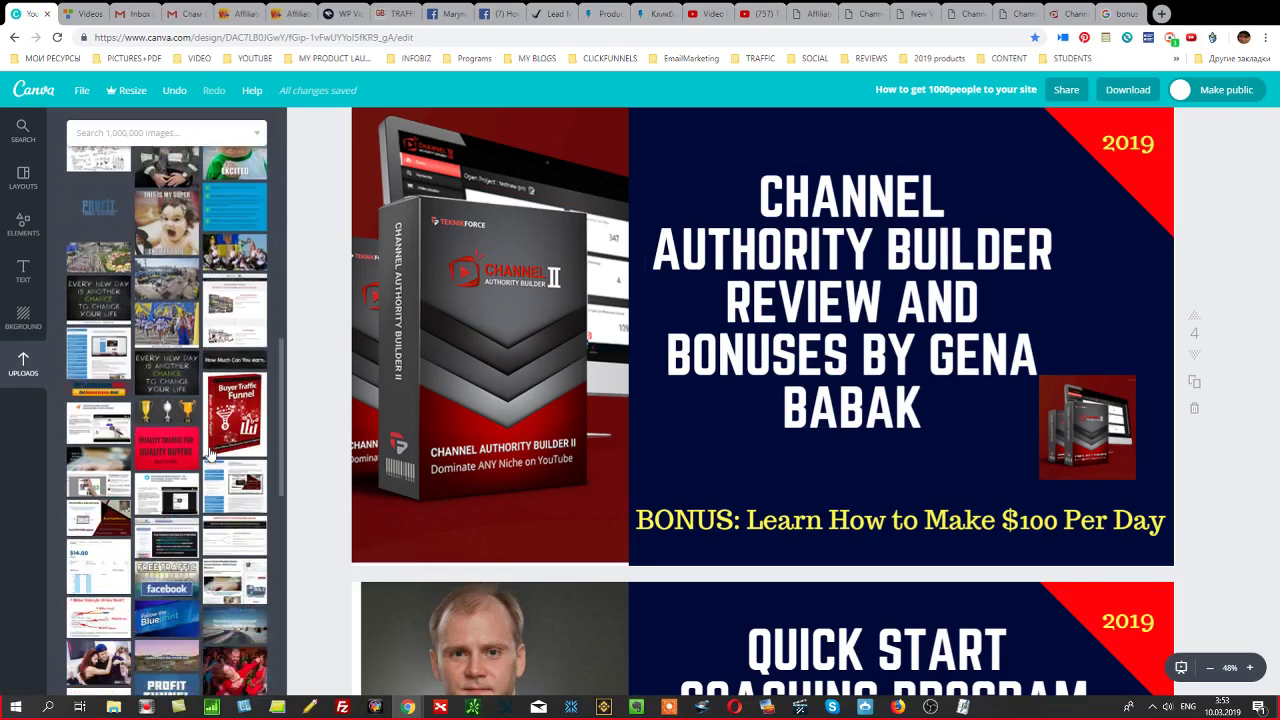
pyautogui.scroll(-2, 210, 454)
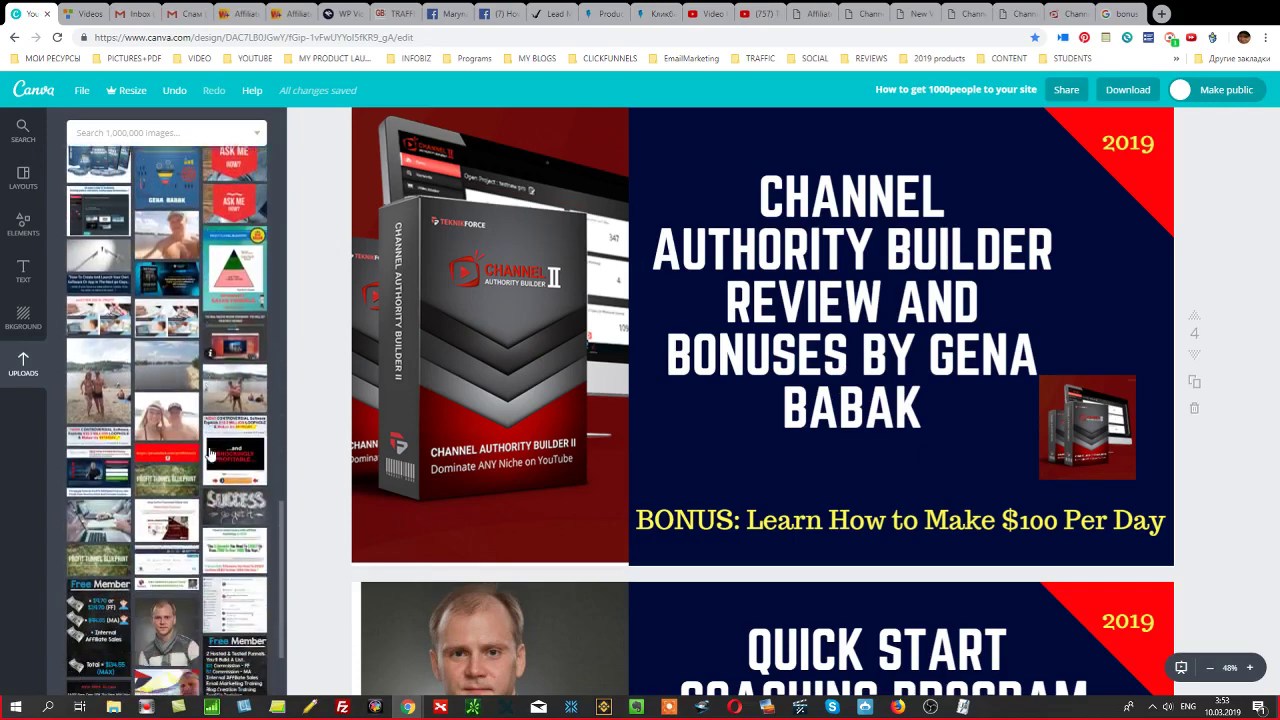
pyautogui.scroll(3, 212, 454)
pyautogui.scroll(8, 212, 454)
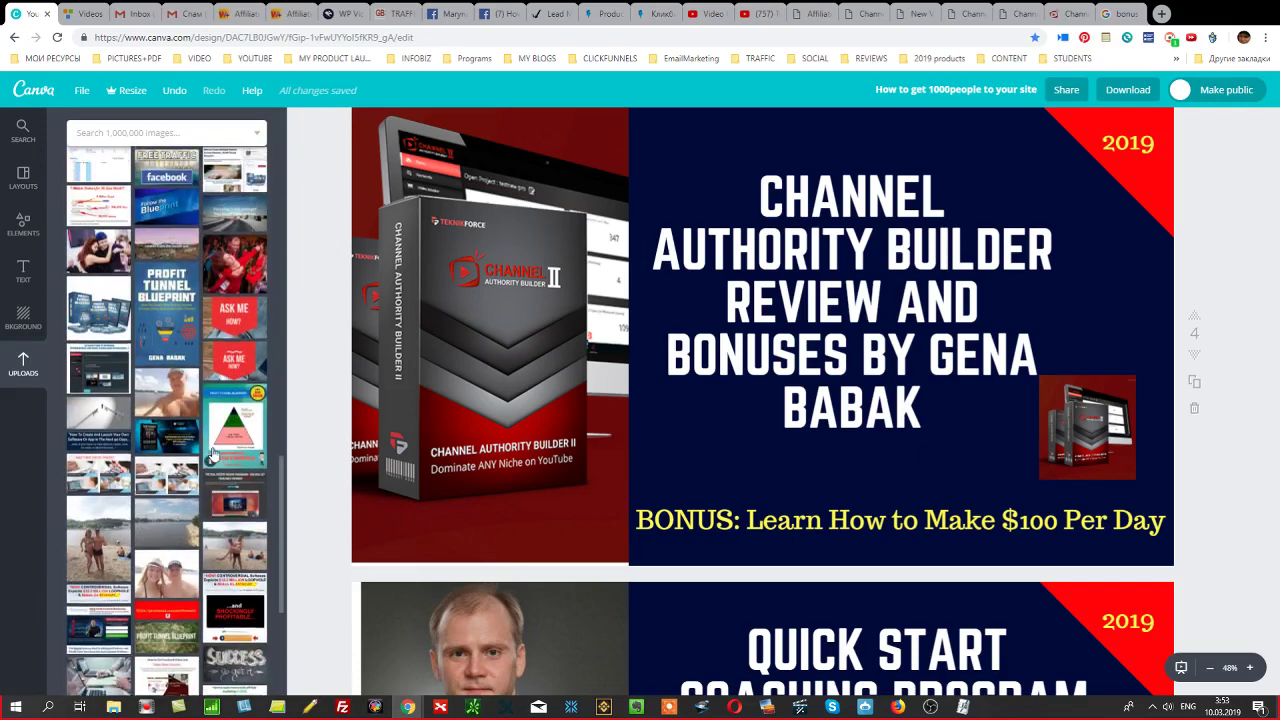
pyautogui.scroll(10, 210, 455)
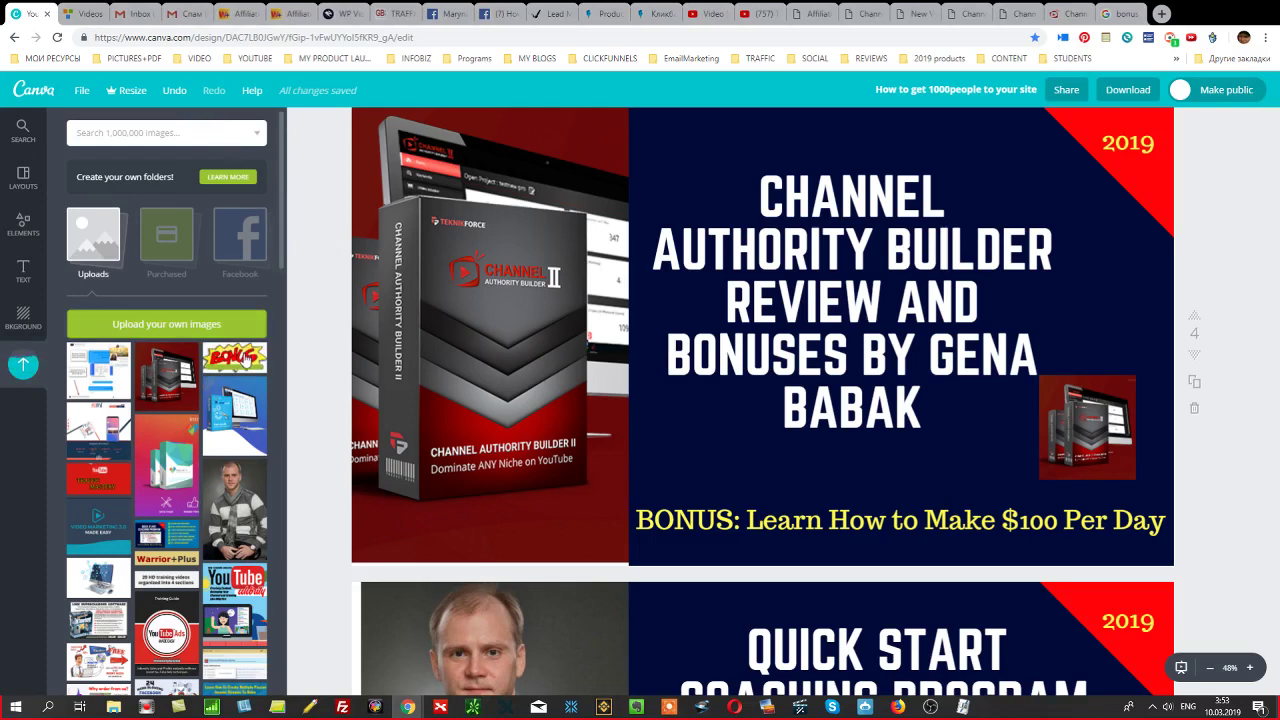
# Add the uploaded BONUS starburst picture to page 4 and shrink it over the red 2019 corner.
pyautogui.click(210, 364)
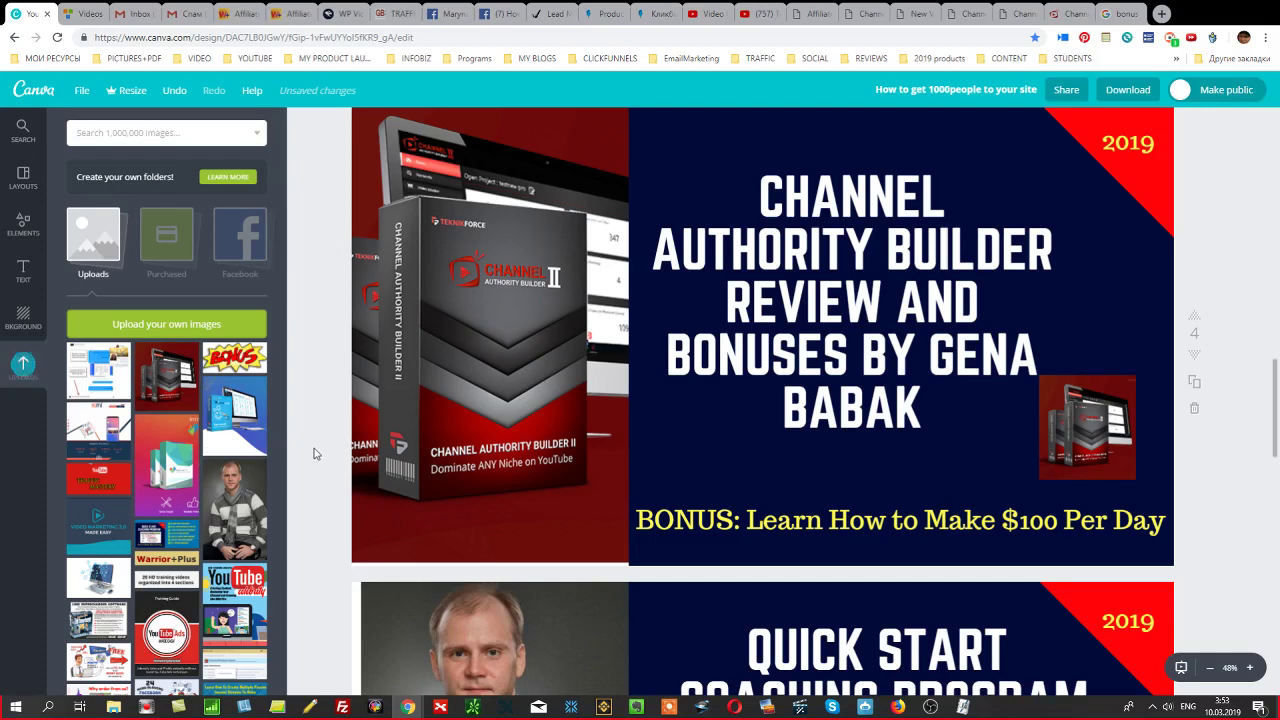
pyautogui.click(233, 365)
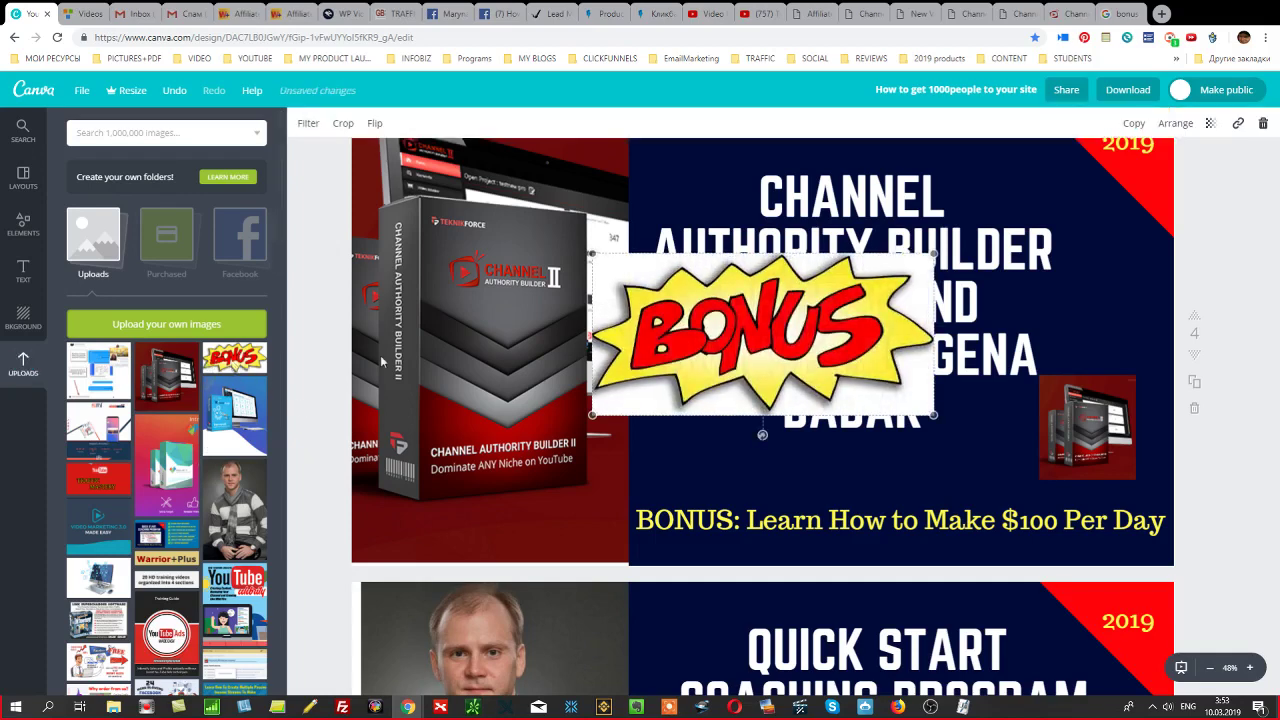
pyautogui.moveTo(739, 341); pyautogui.dragTo(1001, 221)
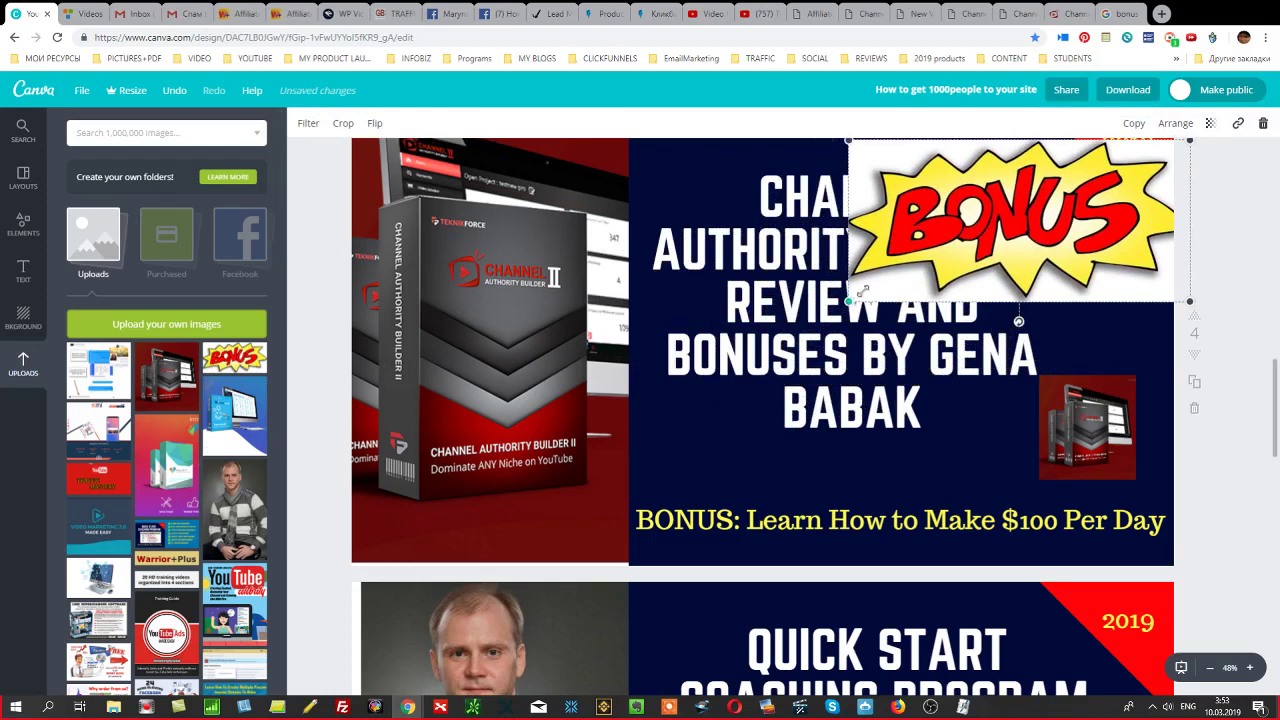
pyautogui.moveTo(850, 301); pyautogui.dragTo(1121, 201)
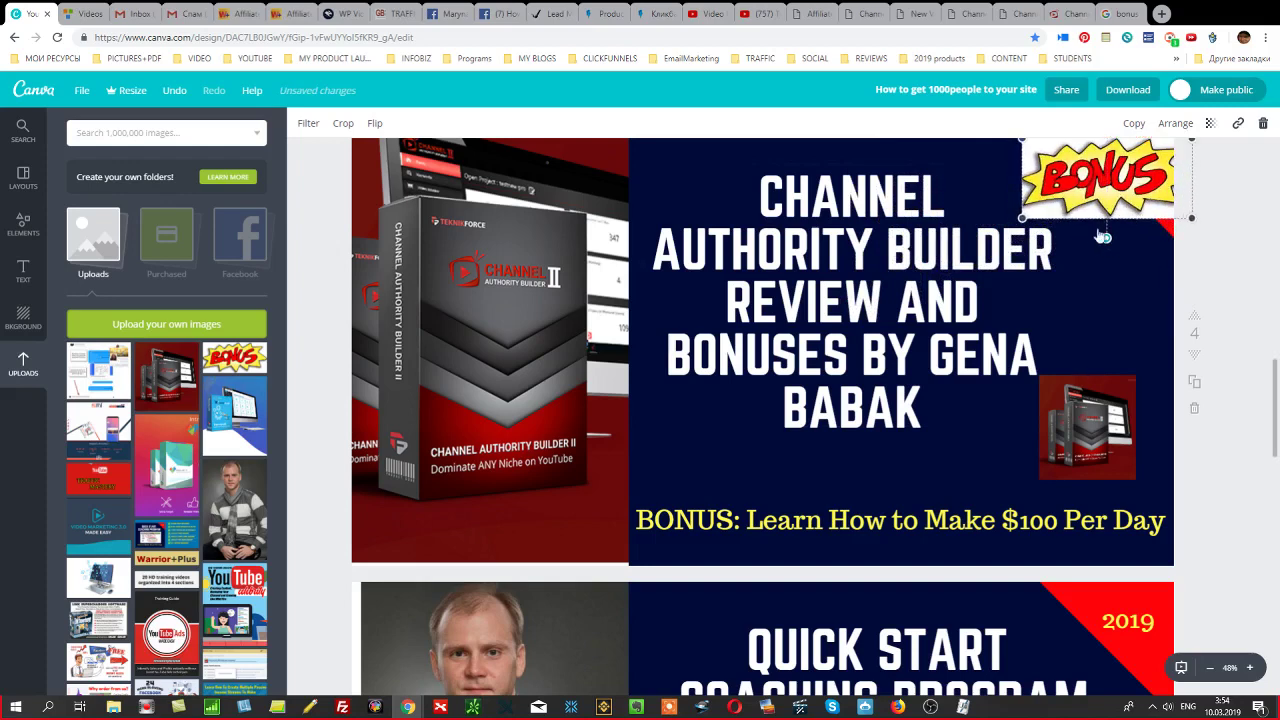
pyautogui.moveTo(1021, 219); pyautogui.dragTo(1070, 217)
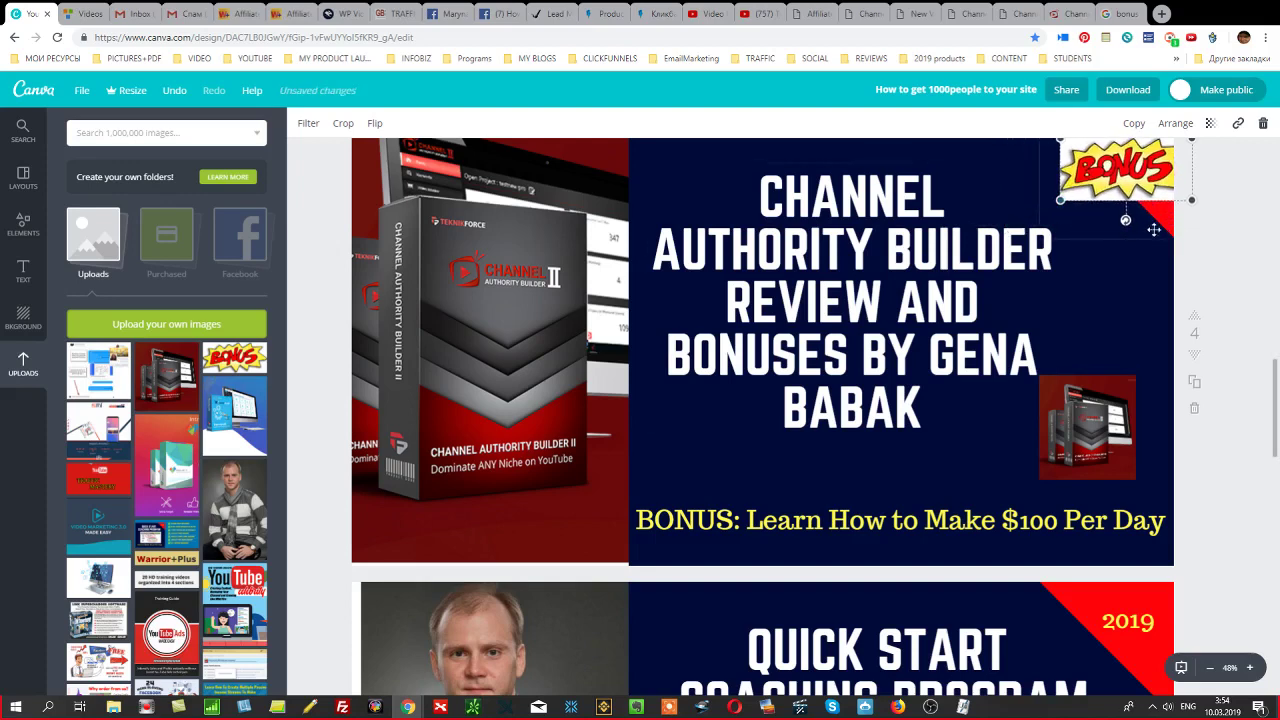
# Delete the red corner triangle behind the BONUS picture on page 4 and enlarge the picture slightly.
pyautogui.click(1166, 217)
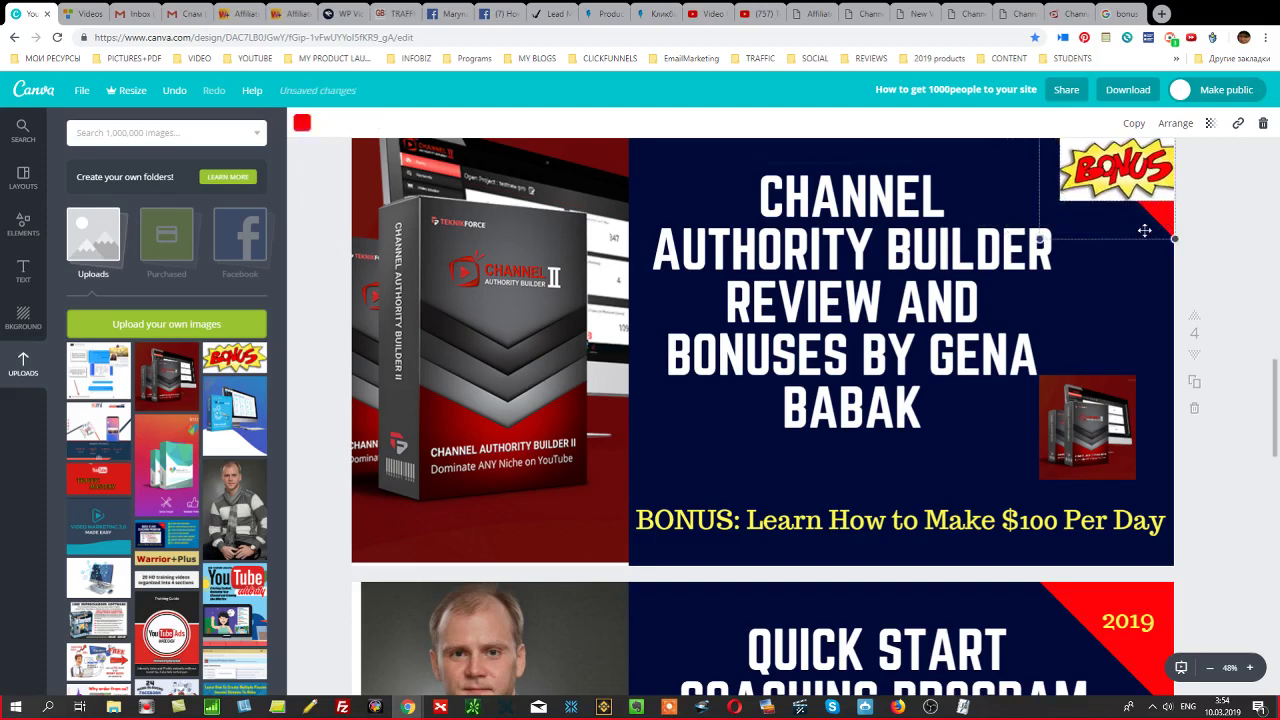
pyautogui.press('Delete')
pyautogui.click(1096, 168)
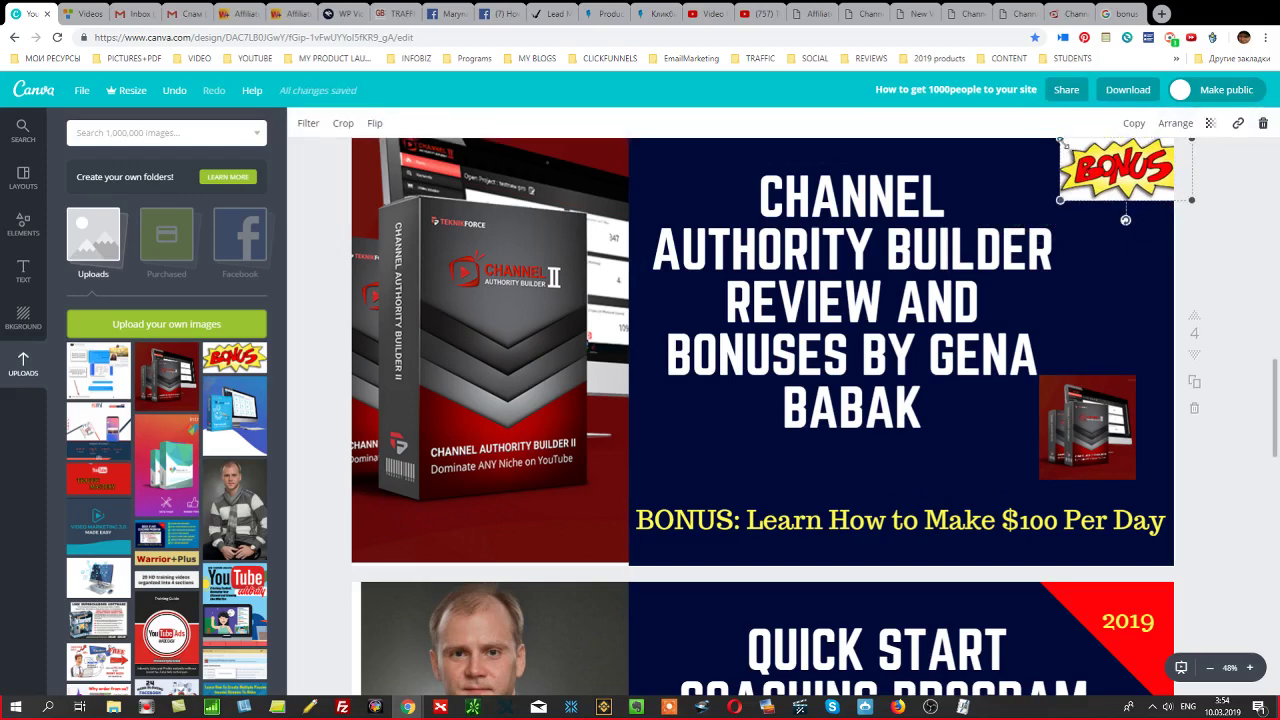
pyautogui.moveTo(1060, 139); pyautogui.dragTo(1037, 130)
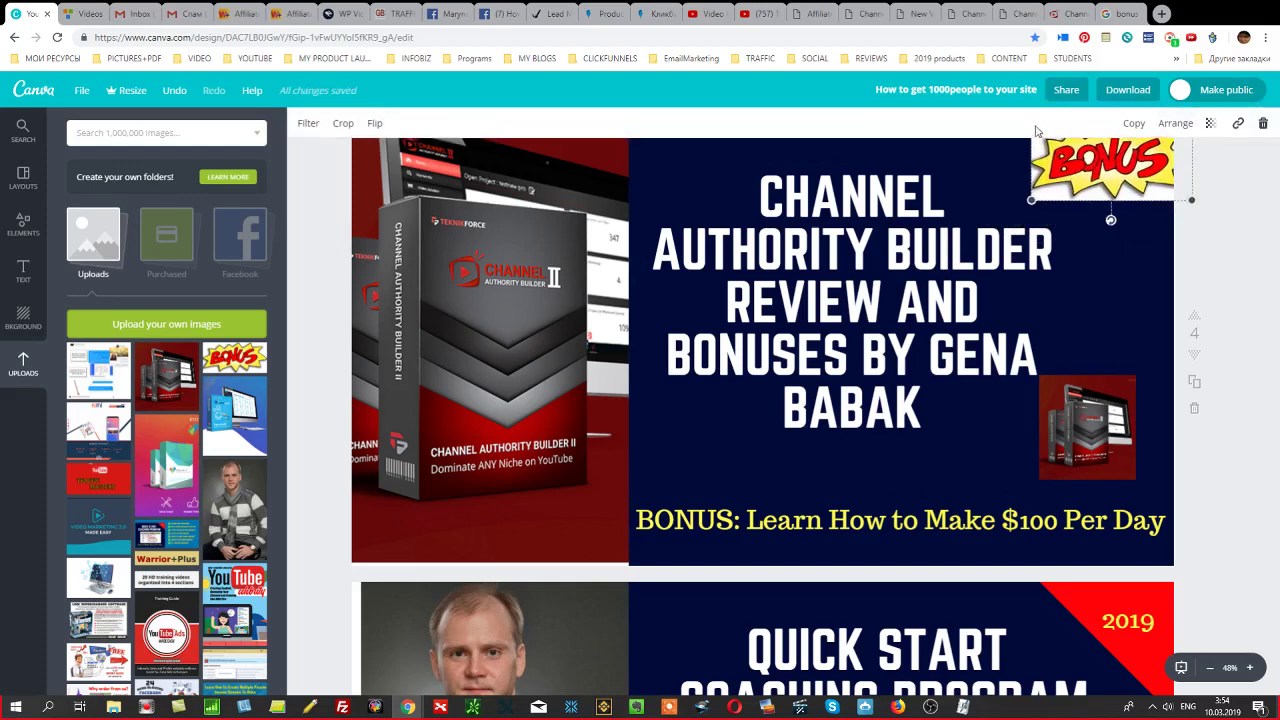
# Move the BONUS picture fully inside page 4's upper-right corner and enlarge it until it reaches the page's right edge.
pyautogui.click(1246, 278)
pyautogui.moveTo(1086, 170); pyautogui.dragTo(1058, 158)
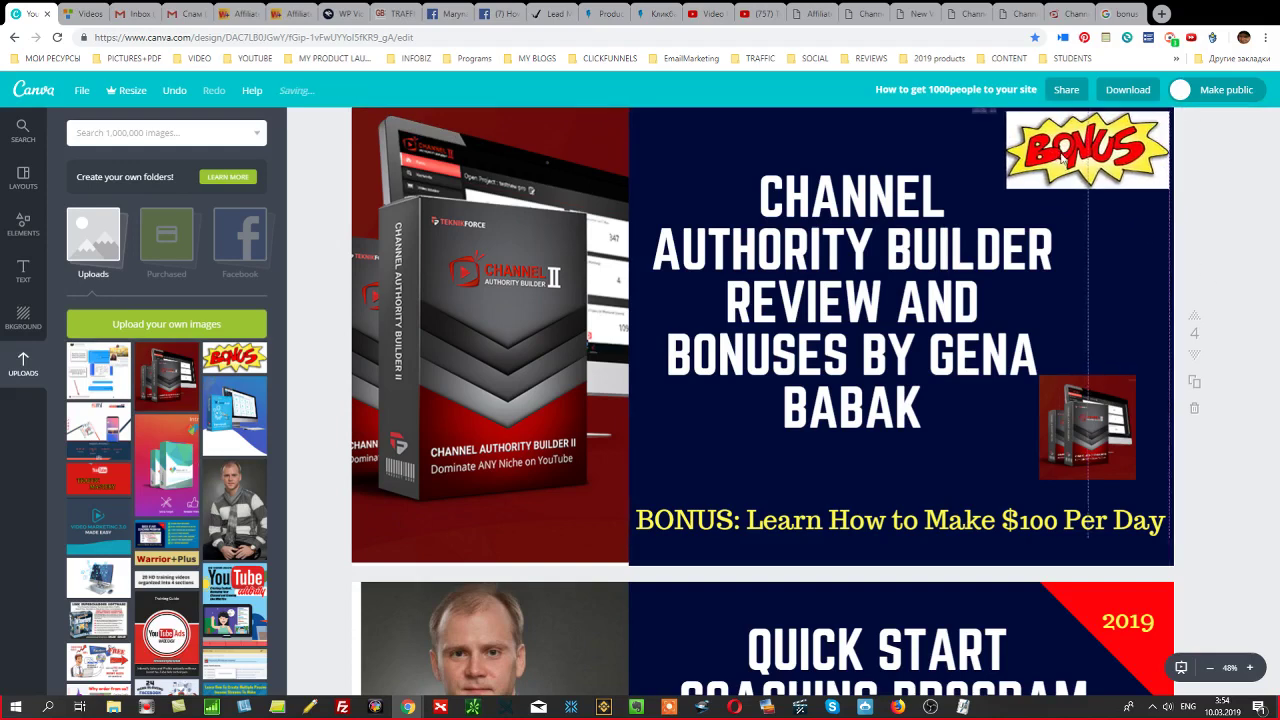
pyautogui.click(1034, 190)
pyautogui.click(1022, 176)
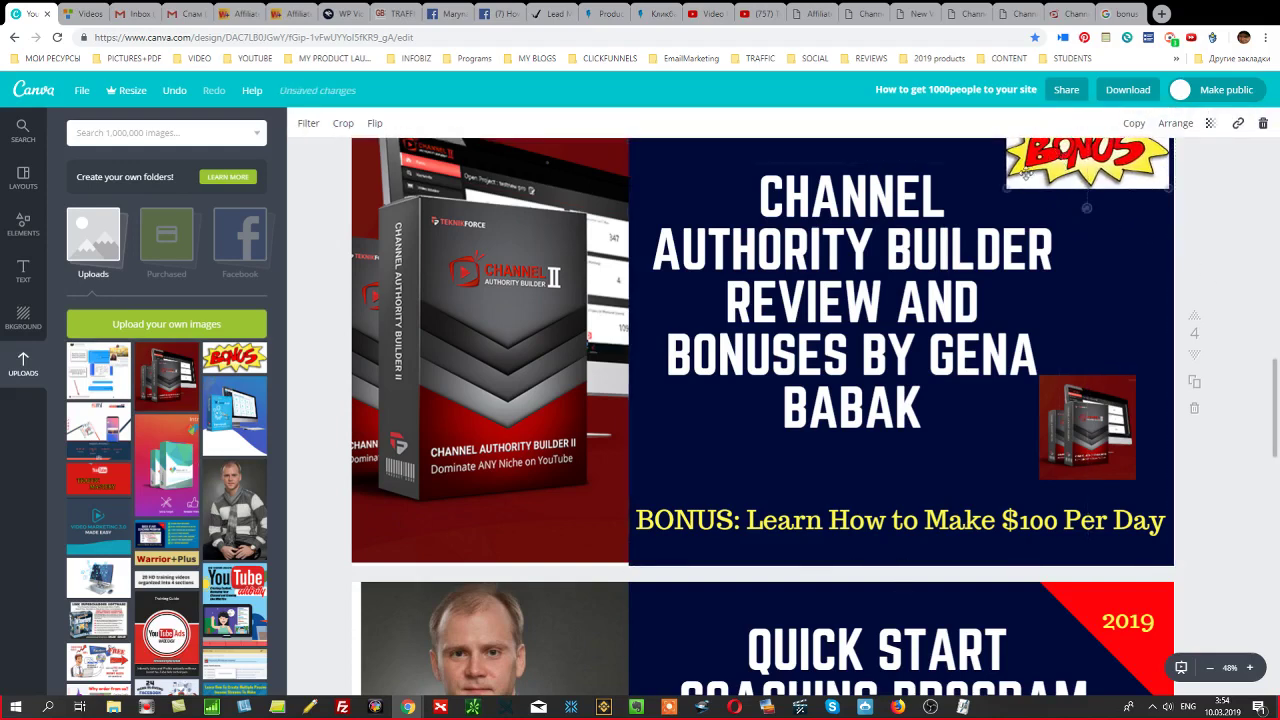
pyautogui.moveTo(1006, 188)
pyautogui.mouseDown()
pyautogui.moveTo(962, 199)
pyautogui.moveTo(985, 198)
pyautogui.mouseUp()
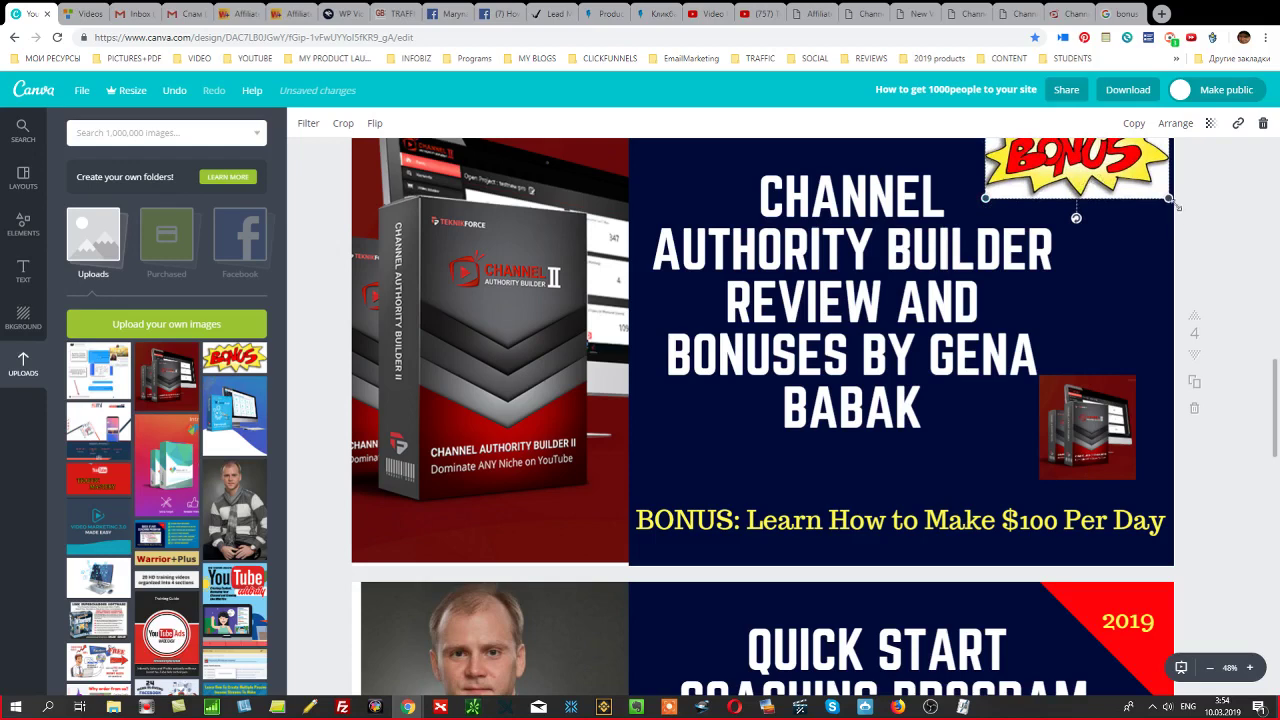
pyautogui.moveTo(1174, 201); pyautogui.dragTo(1178, 205)
pyautogui.click(1257, 294)
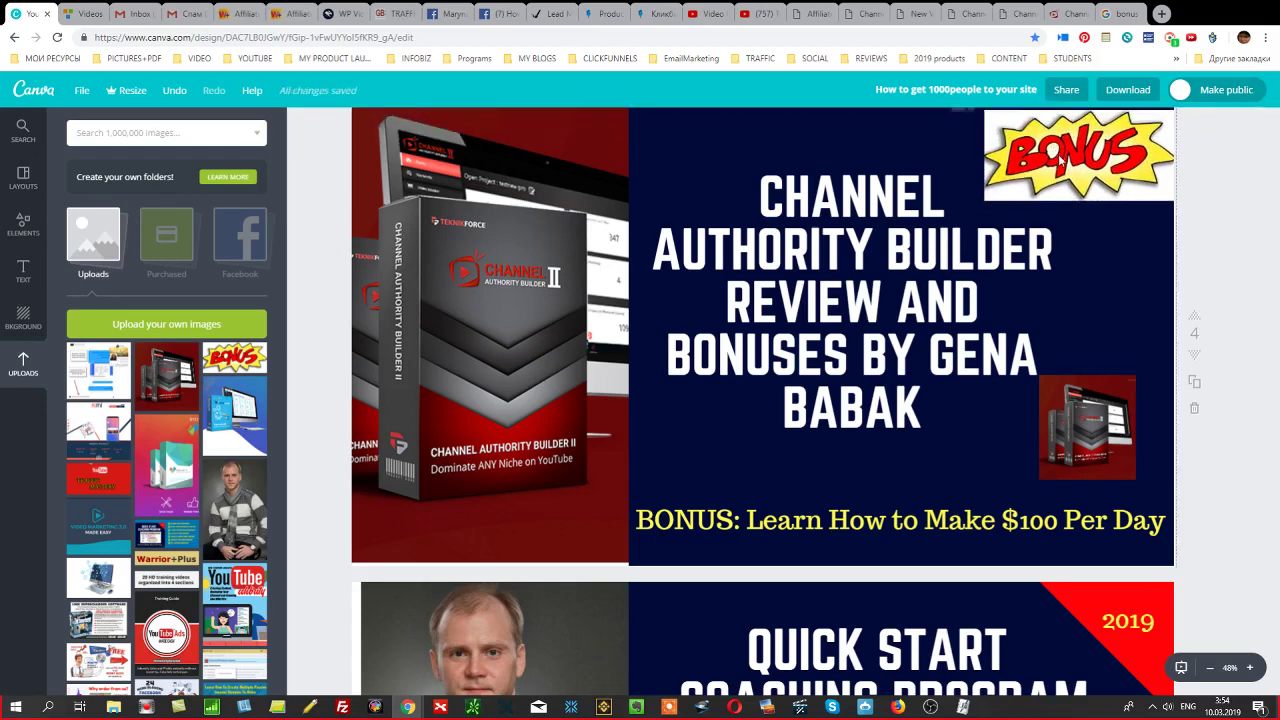
pyautogui.moveTo(1057, 143); pyautogui.dragTo(1057, 155)
pyautogui.hotkey('ctrl', 'z')
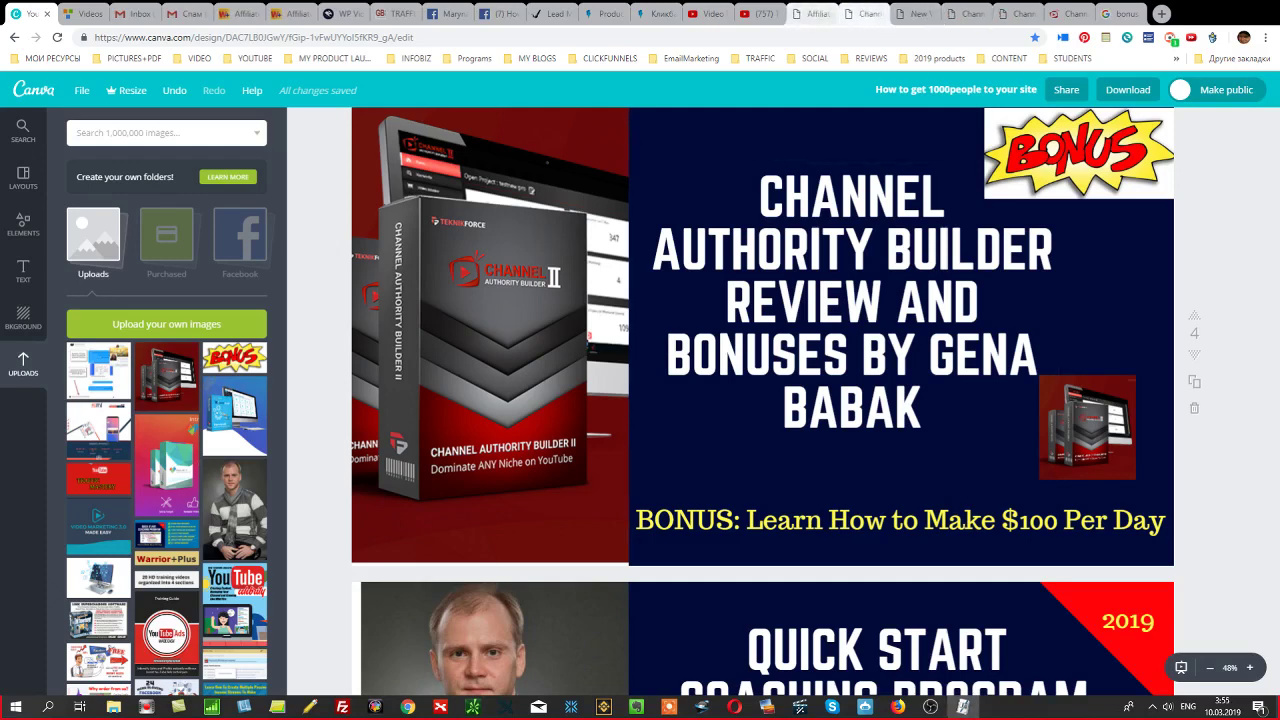
# Switch to WP Video Machine, add the finished Canva thumbnail and the selected red feature-list image, and place the thumbnail first in the image row.
pyautogui.click(813, 20)
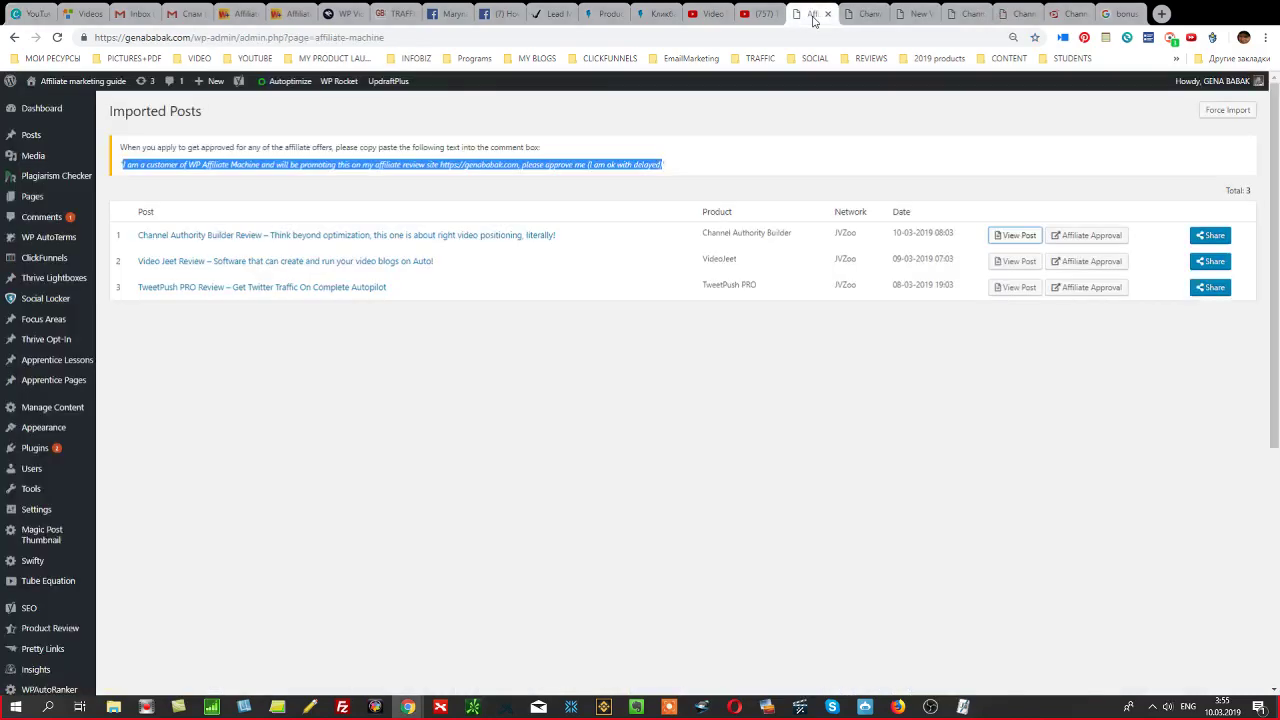
pyautogui.click(962, 16)
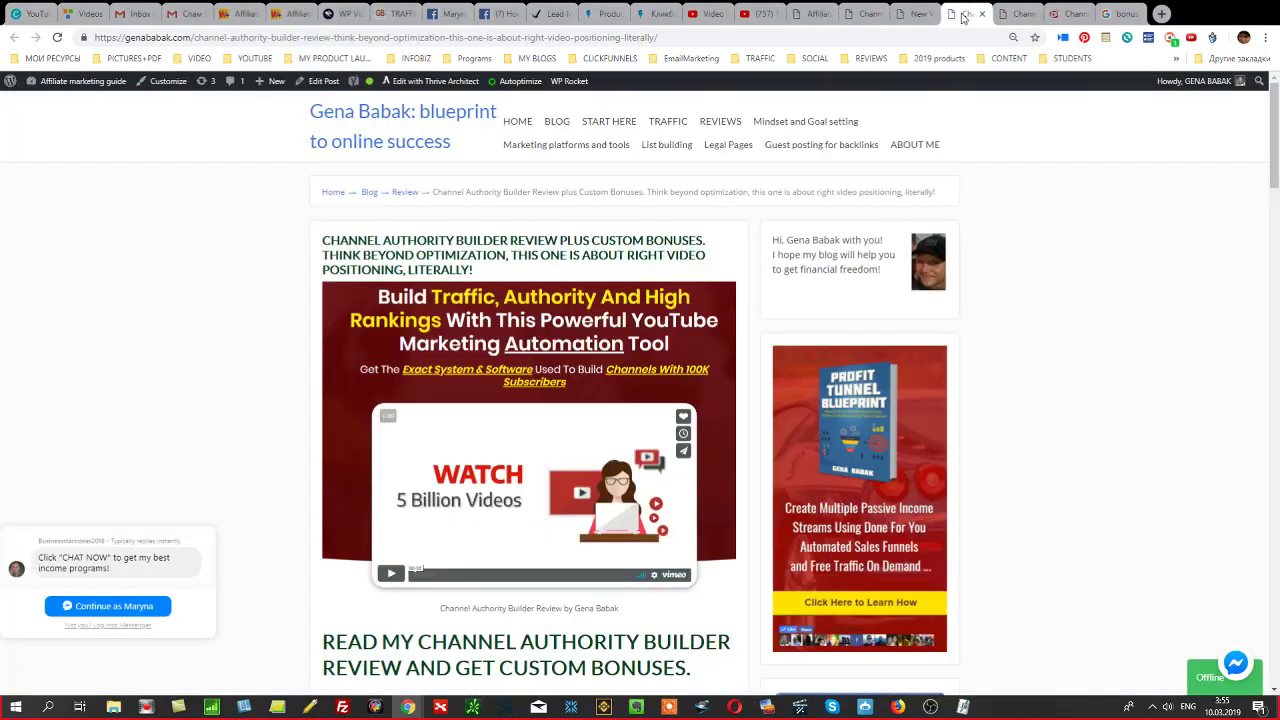
pyautogui.click(905, 14)
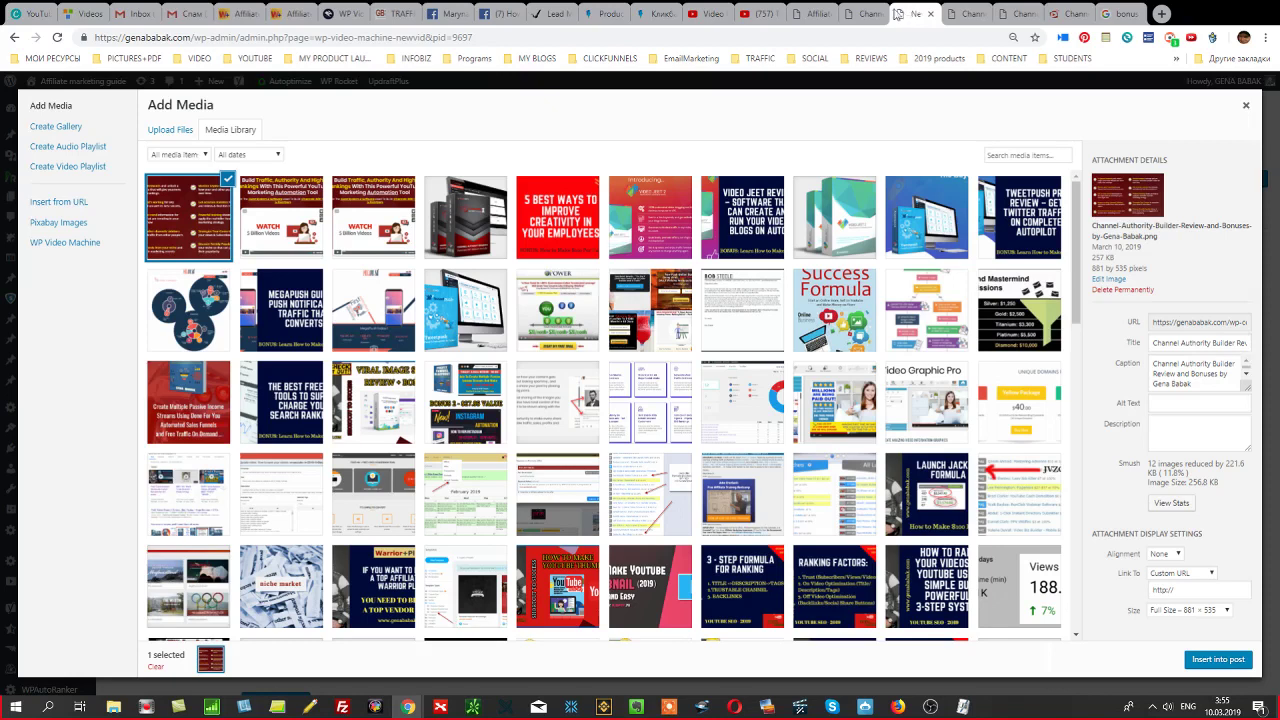
pyautogui.click(167, 131)
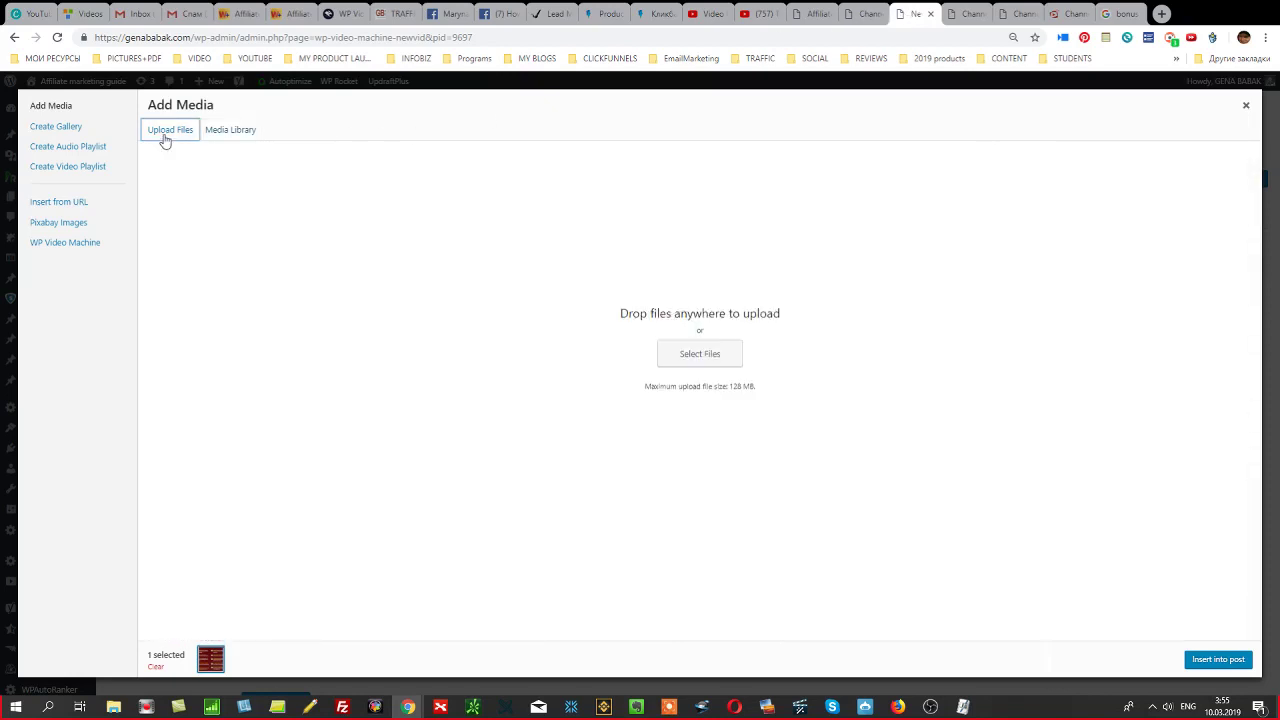
pyautogui.click(684, 362)
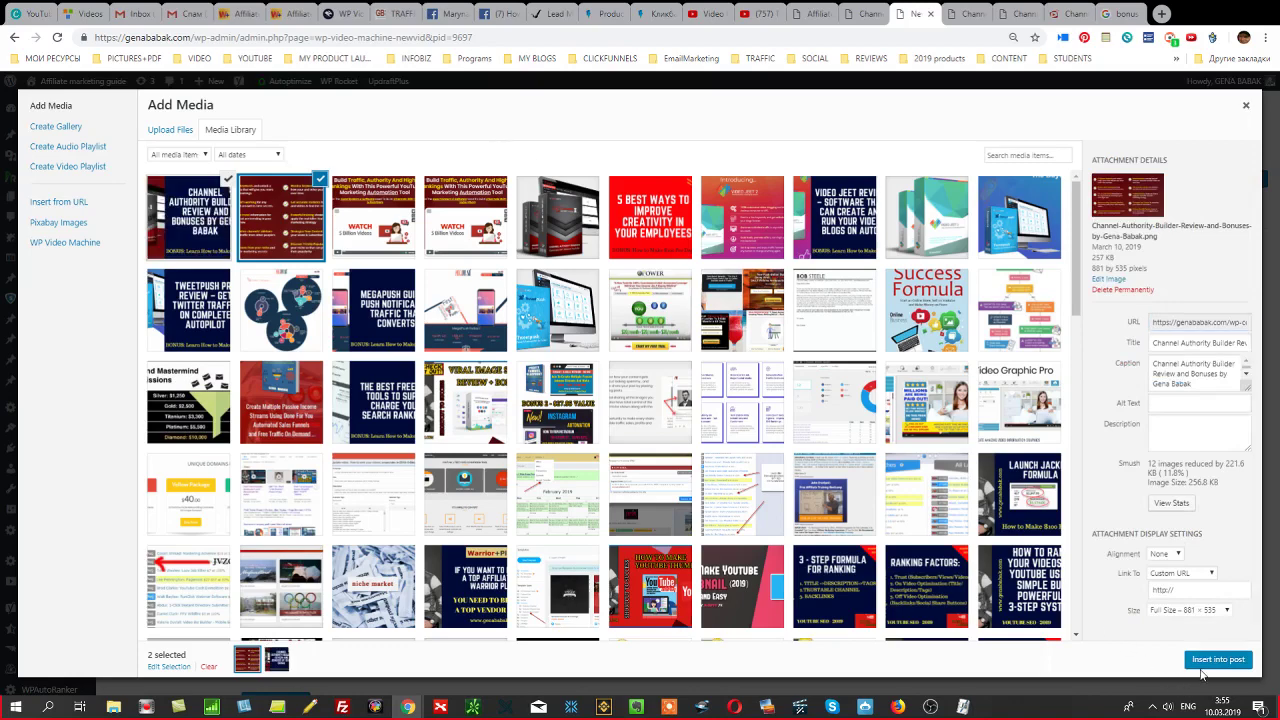
pyautogui.click(1218, 660)
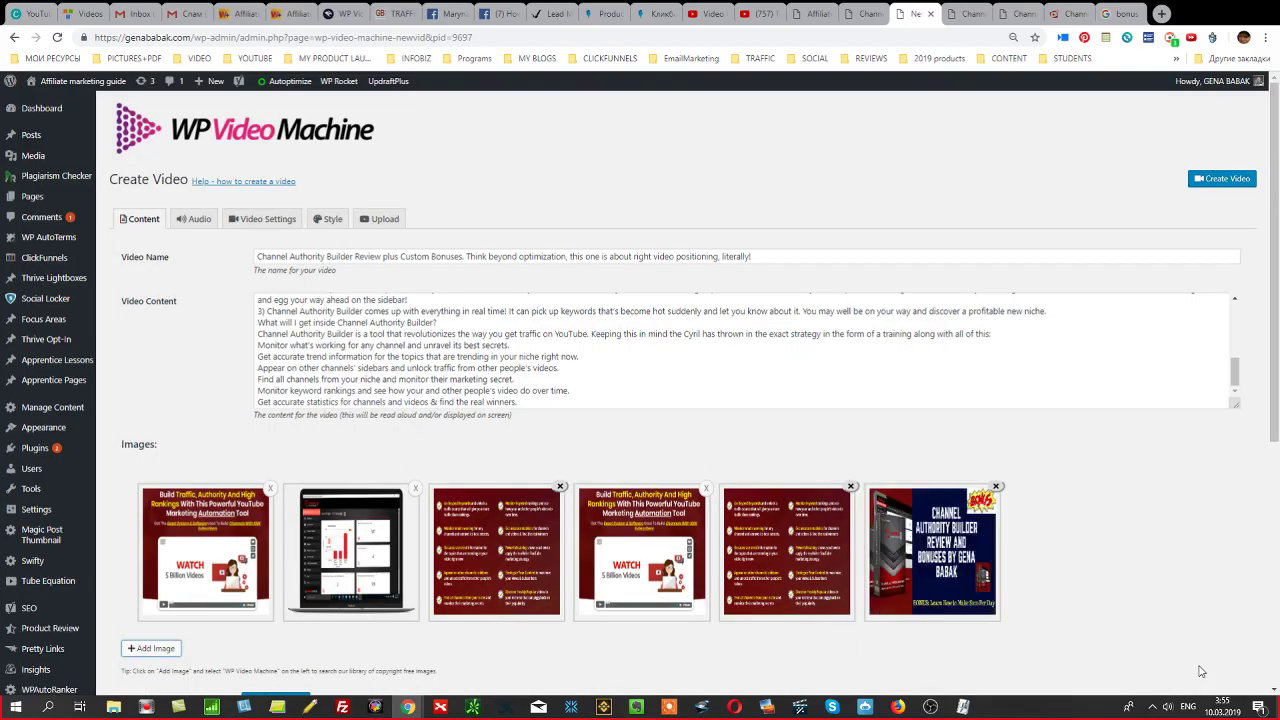
pyautogui.moveTo(918, 575); pyautogui.dragTo(188, 571)
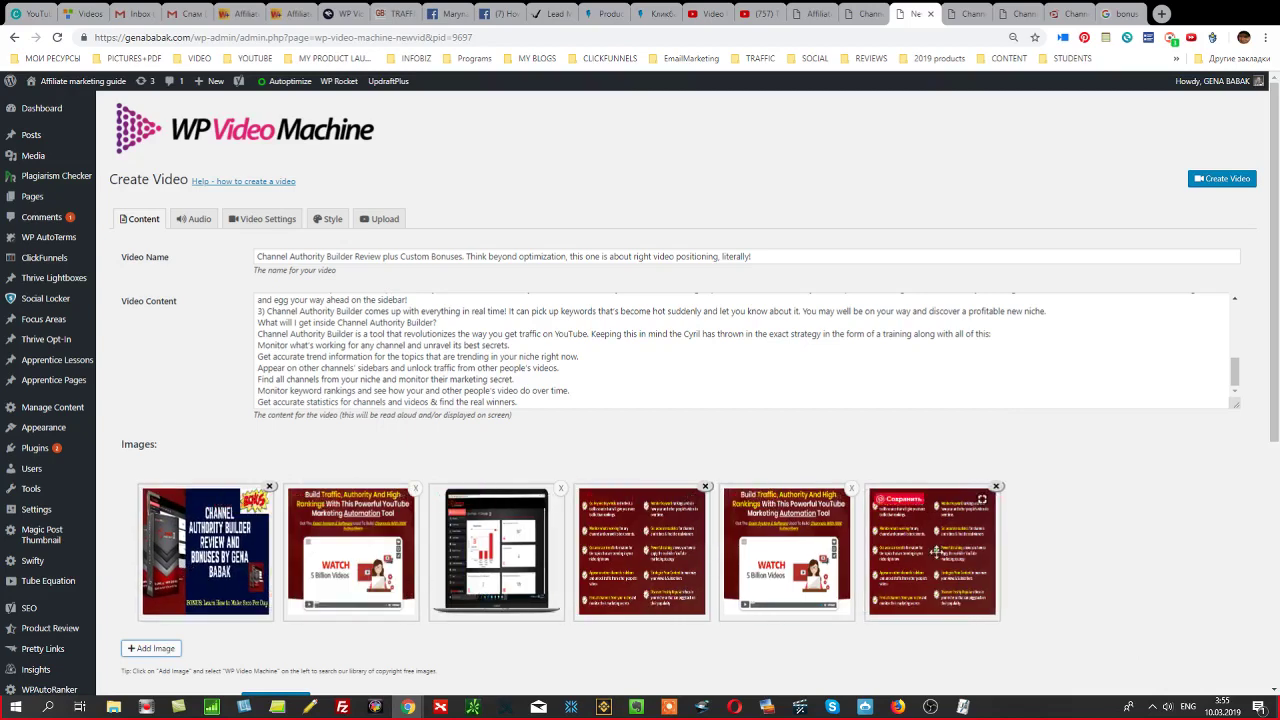
# Remove the duplicate red feature-list image at the end of the video's image row.
pyautogui.click(996, 486)
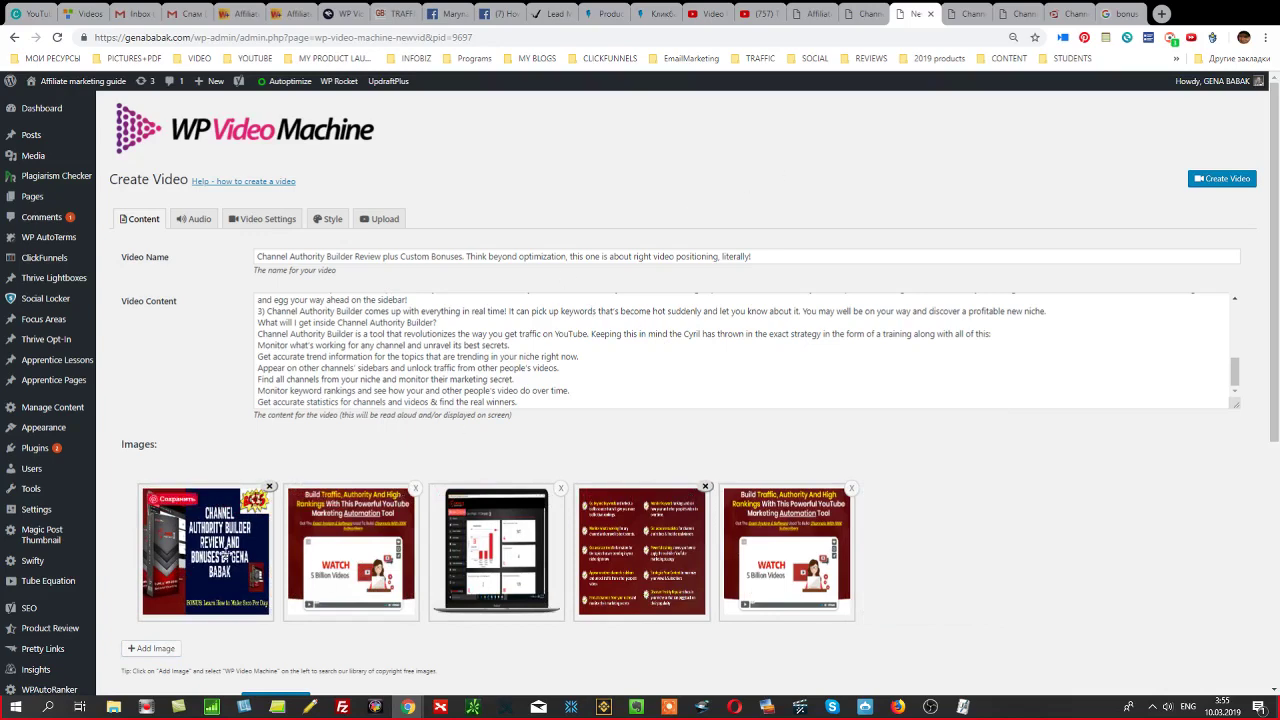
# Close the Imported Posts page and open the Channel Authority Builder review post for editing.
pyautogui.click(866, 14)
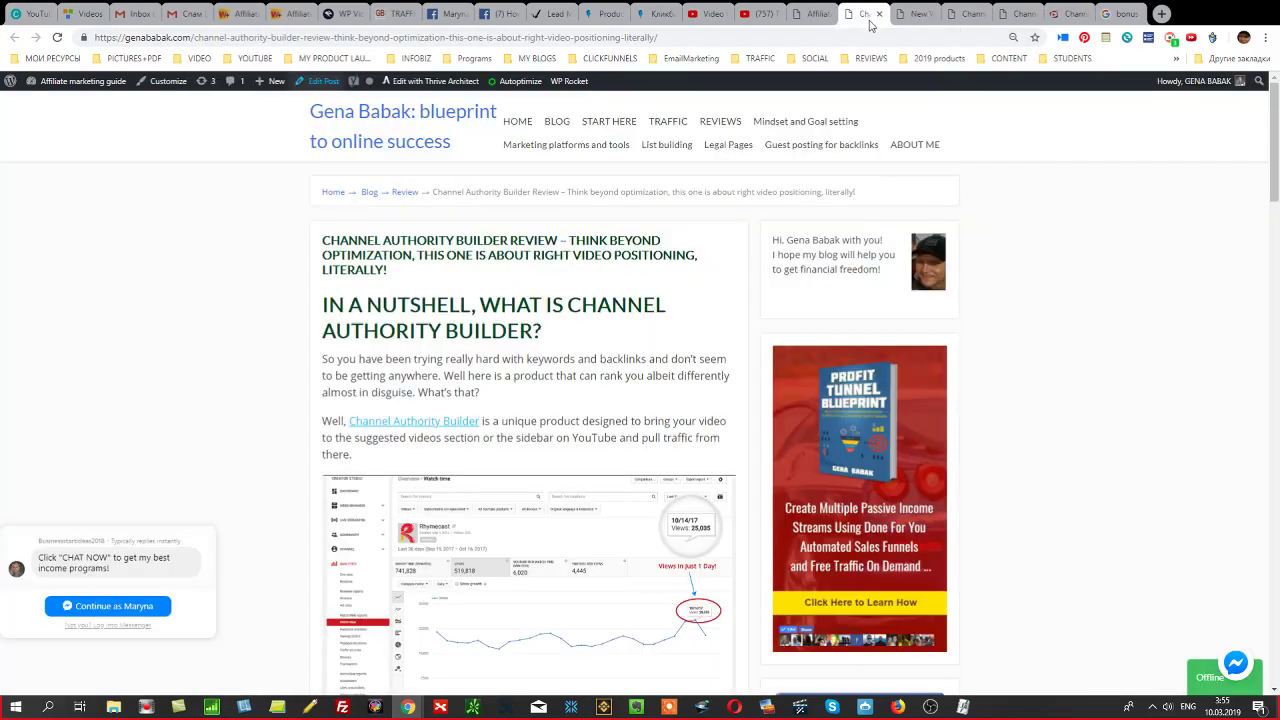
pyautogui.click(812, 14)
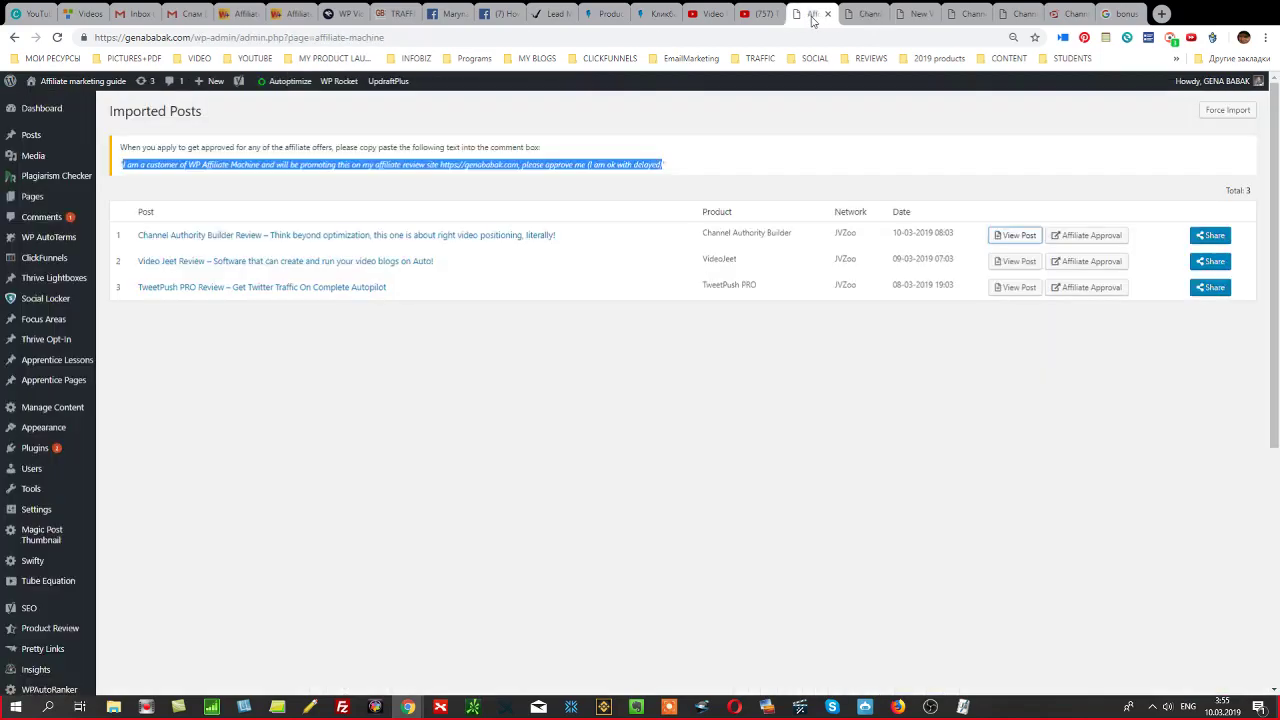
pyautogui.click(869, 16)
pyautogui.click(820, 14)
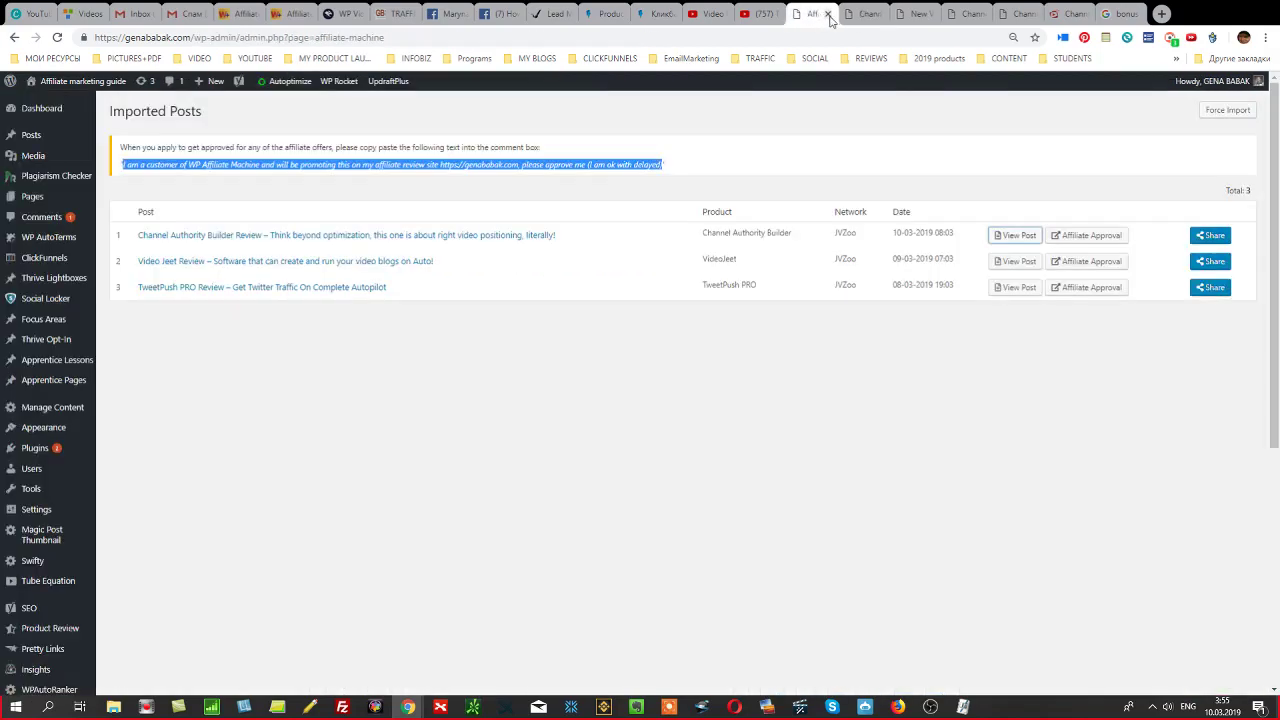
pyautogui.click(828, 15)
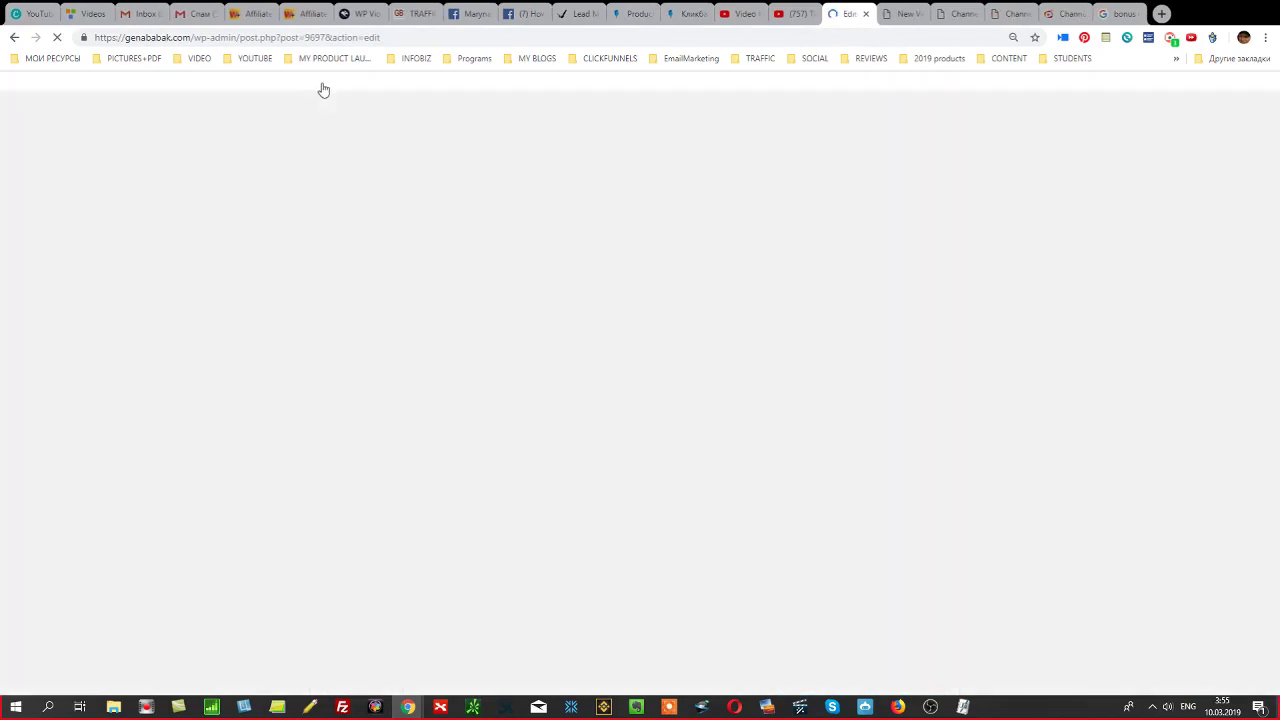
# Back in WP Video Machine, shorten the video name to "Channel Authority Builder Review plus Custom Bonuses by" followed by the author's name and a period.
pyautogui.click(902, 14)
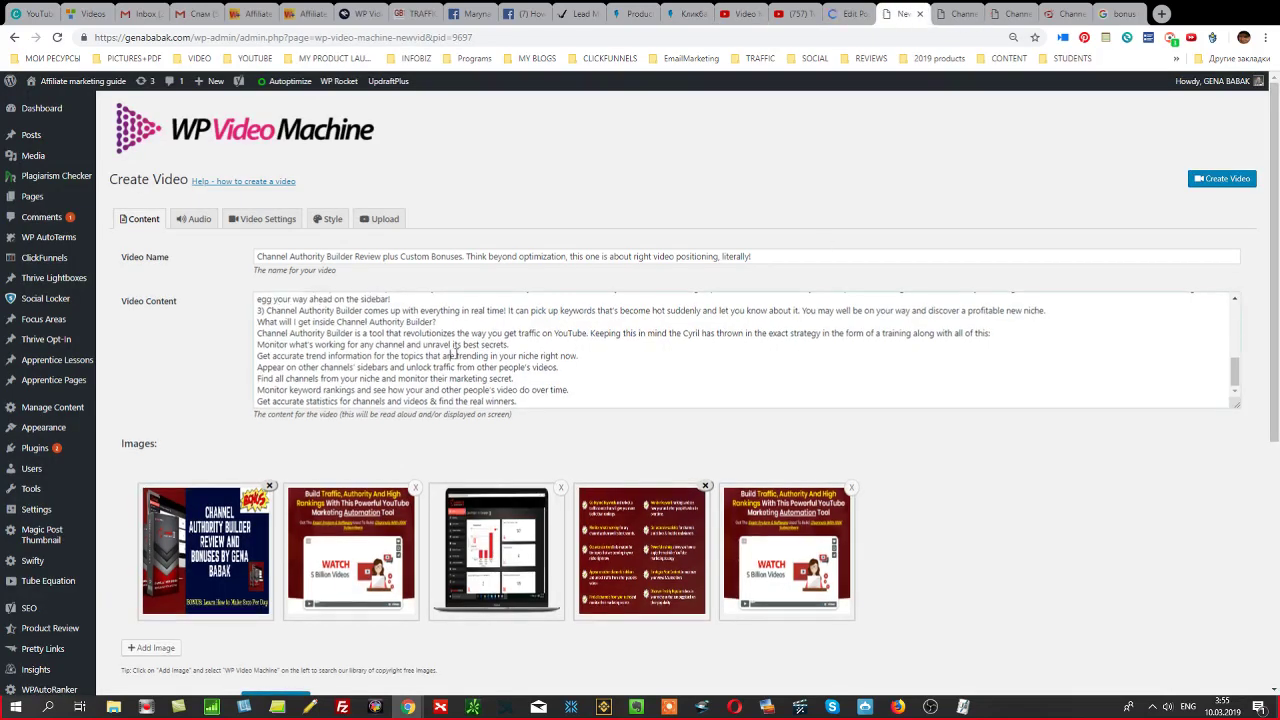
pyautogui.scroll(1, 457, 351)
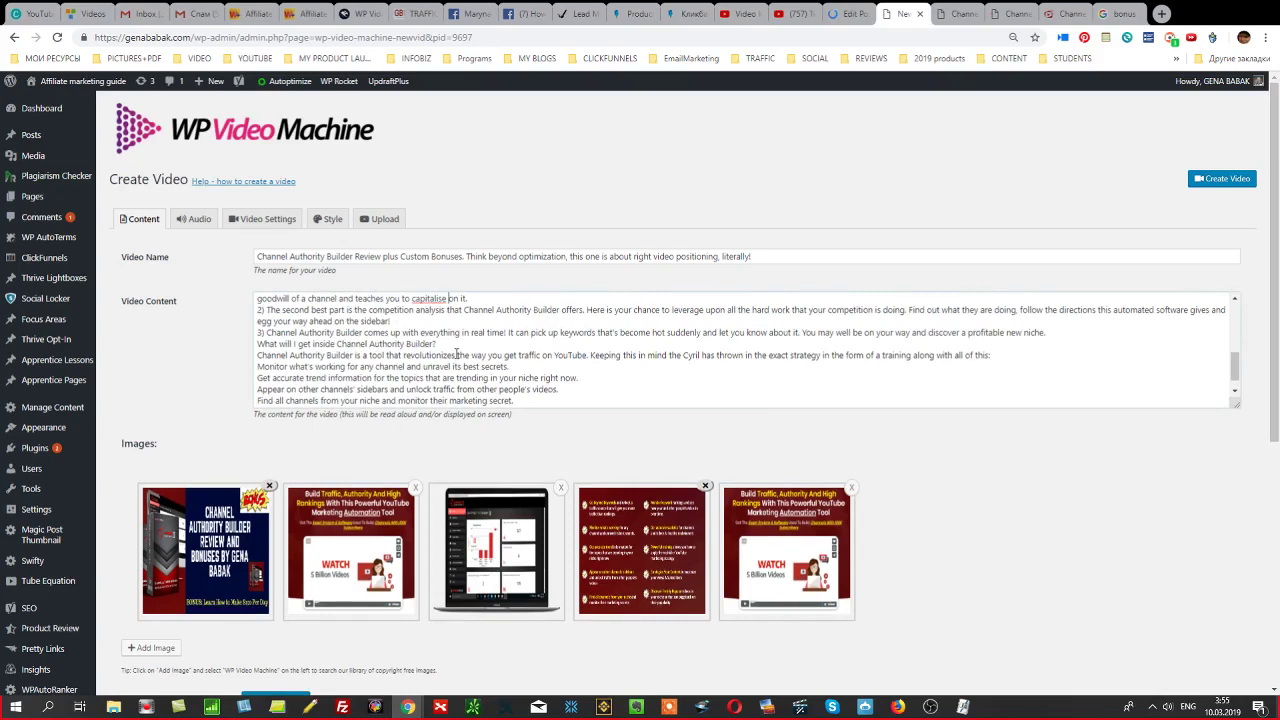
pyautogui.scroll(1, 457, 354)
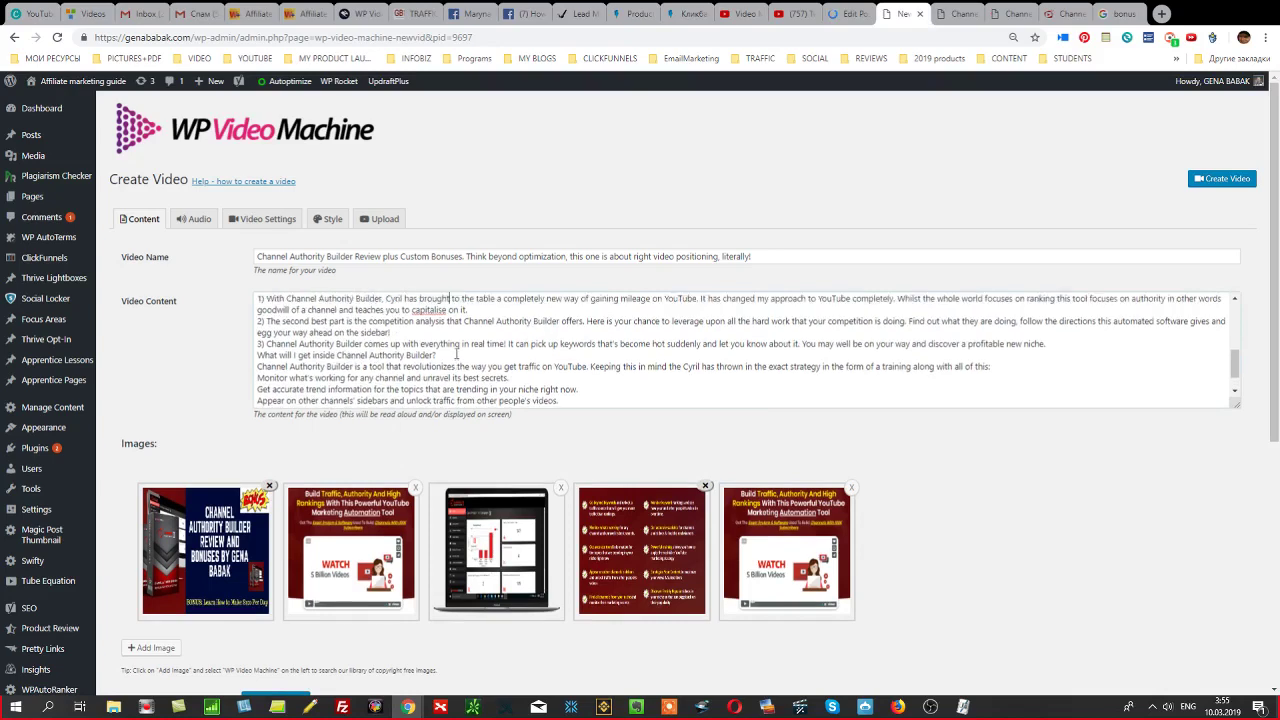
pyautogui.click(399, 257)
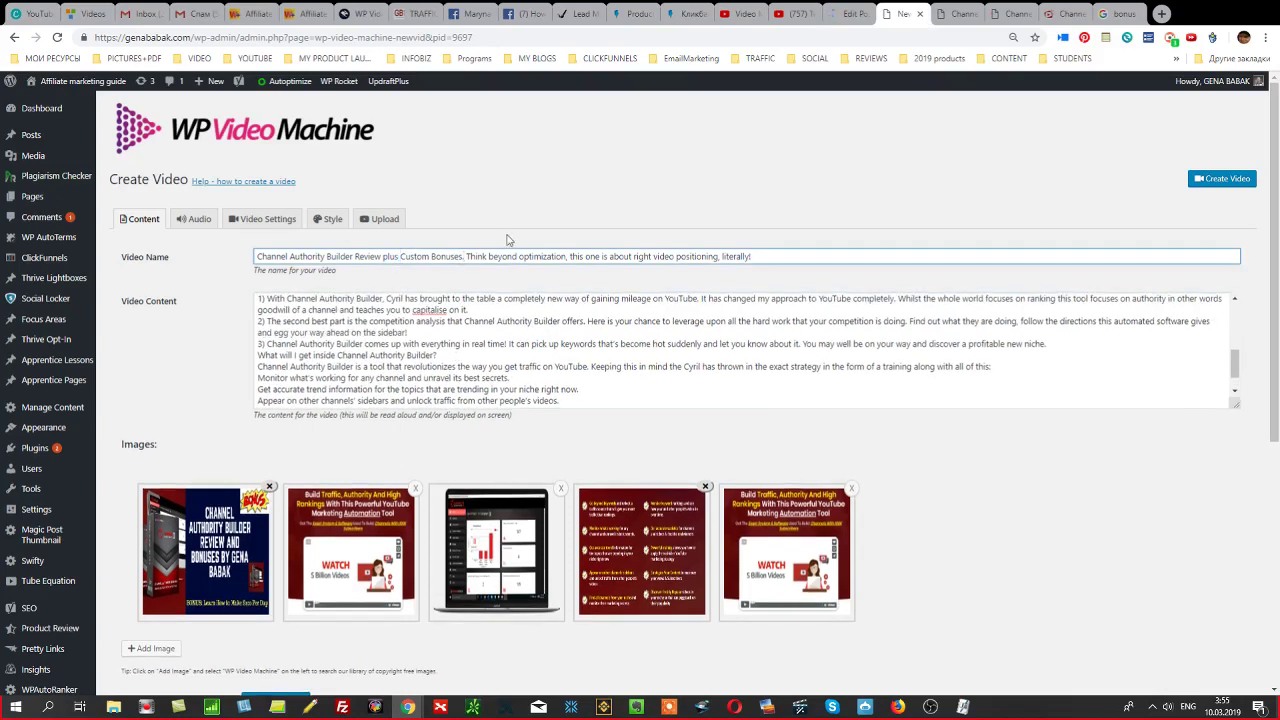
pyautogui.hotkey('shift', 'End')
pyautogui.press('Delete')
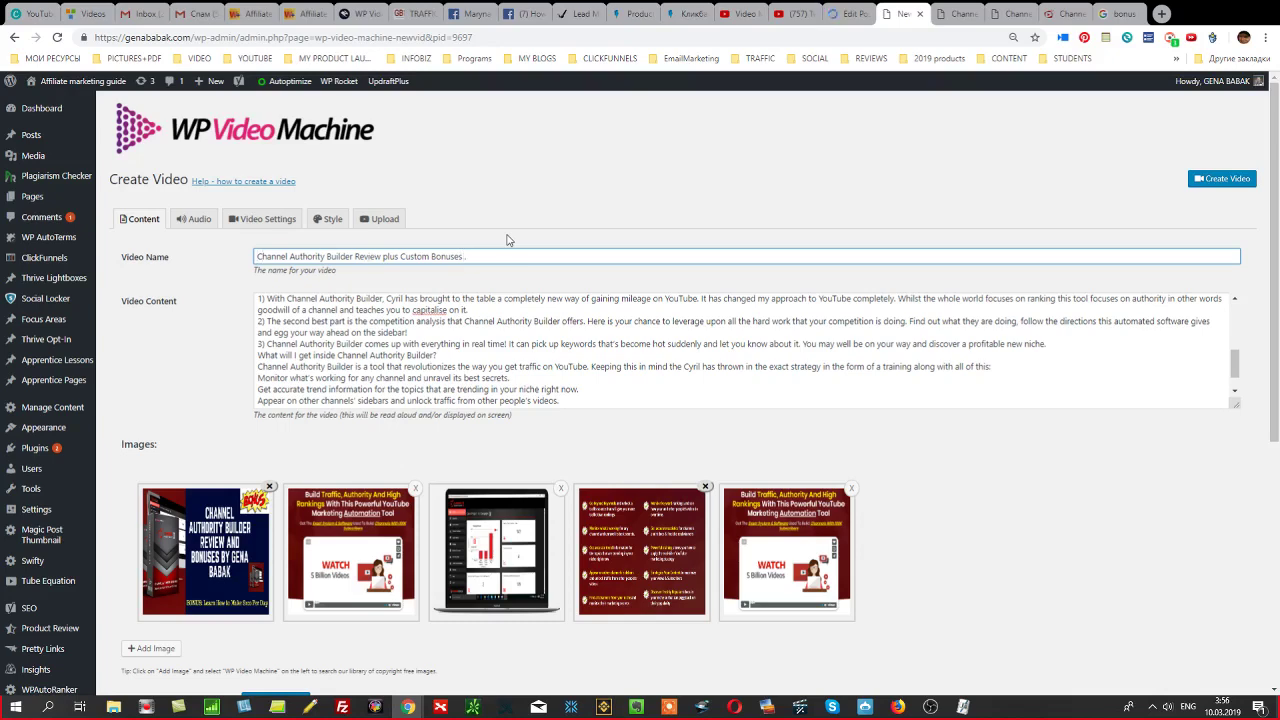
pyautogui.write('by Gena Babak.')
# Check the video content from its beginning and the image row, and submit the video for creation.
pyautogui.click(948, 323)
pyautogui.hotkey('ctrl', 'Home')
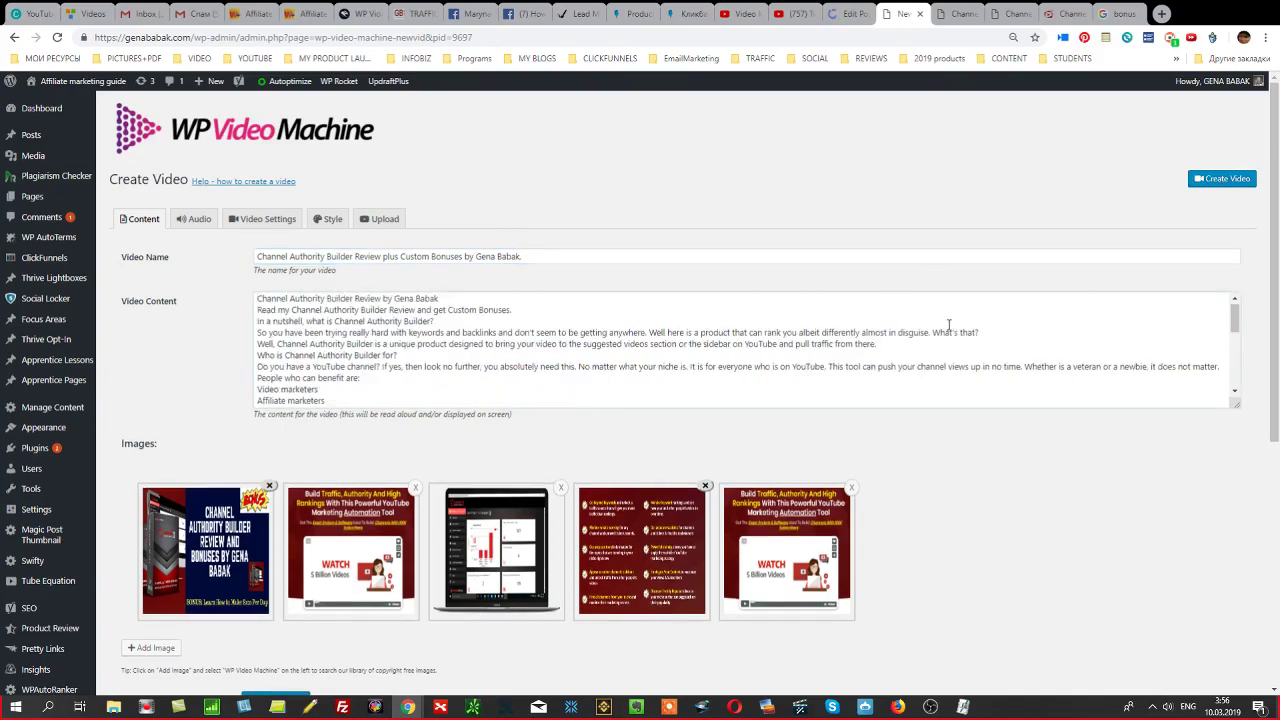
pyautogui.scroll(-2, 1030, 495)
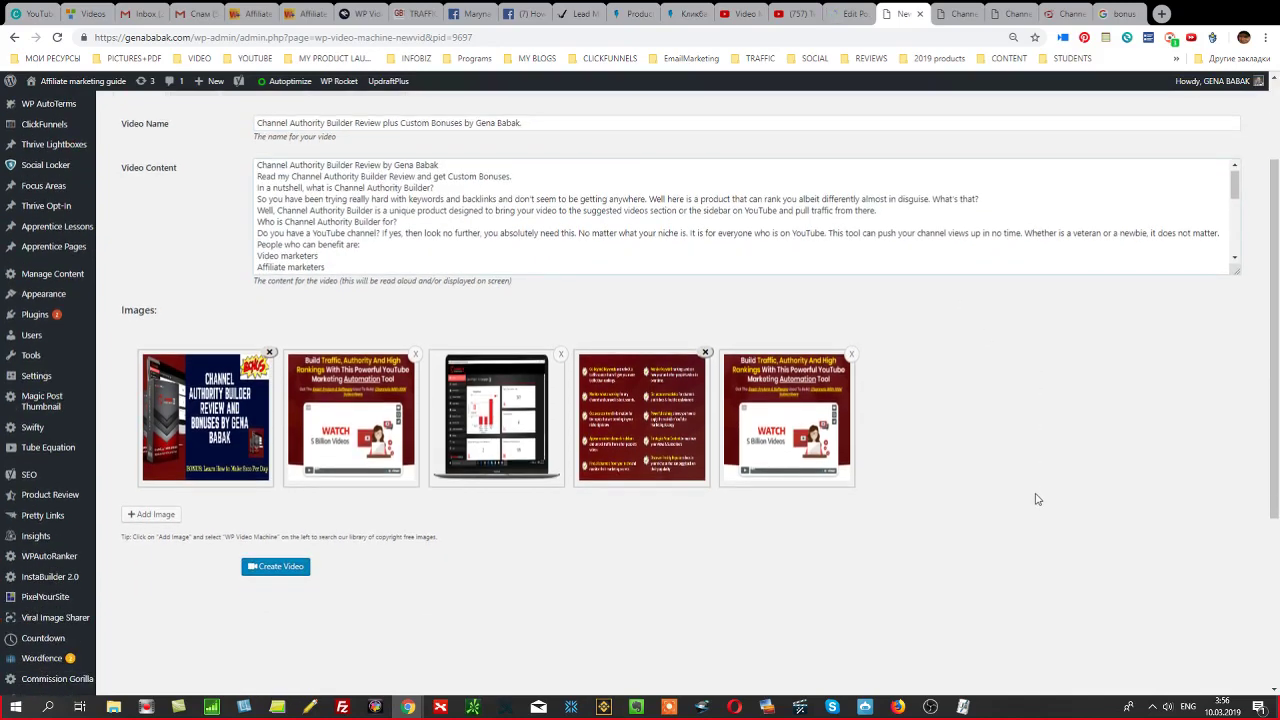
pyautogui.scroll(2, 1080, 400)
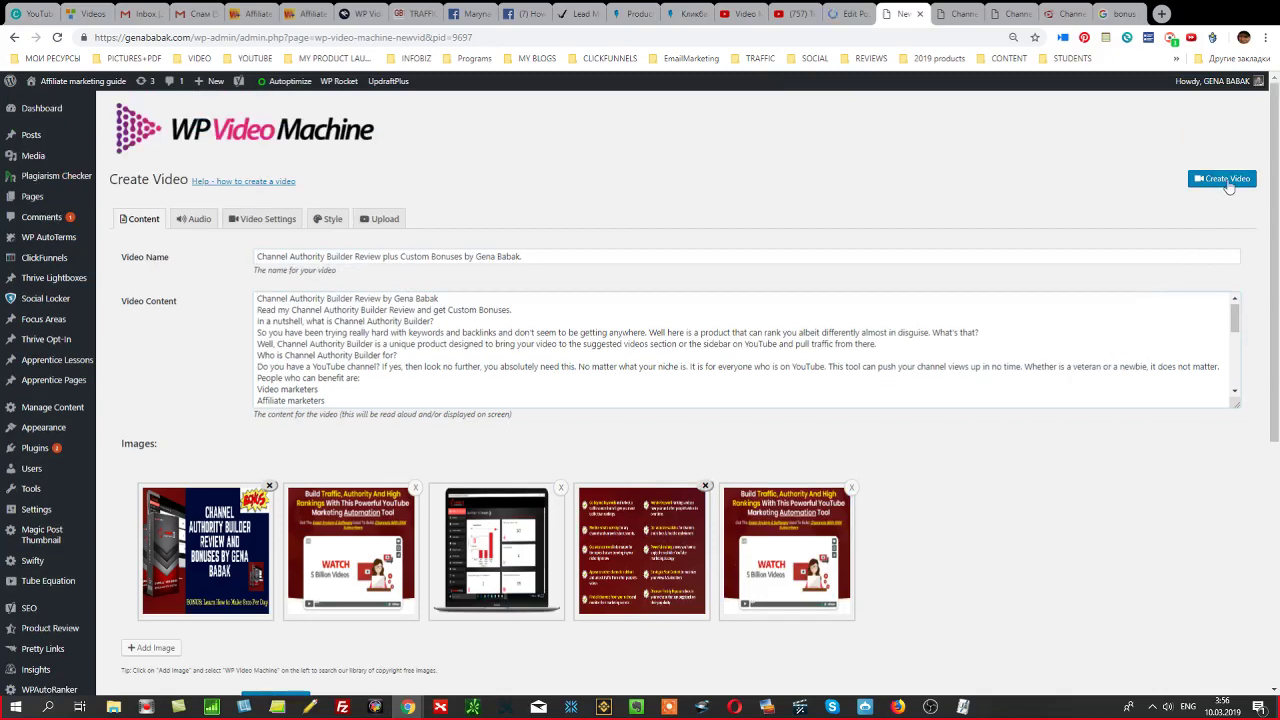
pyautogui.scroll(-2, 760, 400)
pyautogui.click(275, 503)
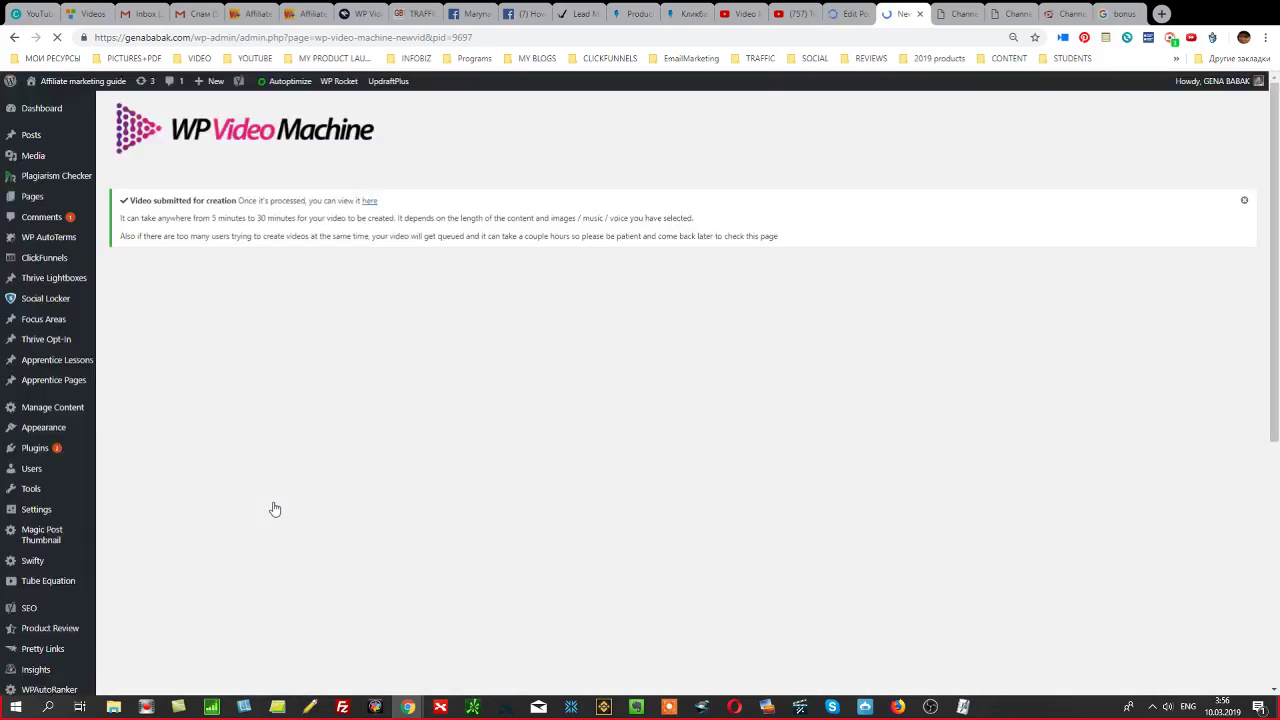
# Switch to the review post's editor and pick the new Canva thumbnail from the media library to replace the featured image.
pyautogui.click(846, 15)
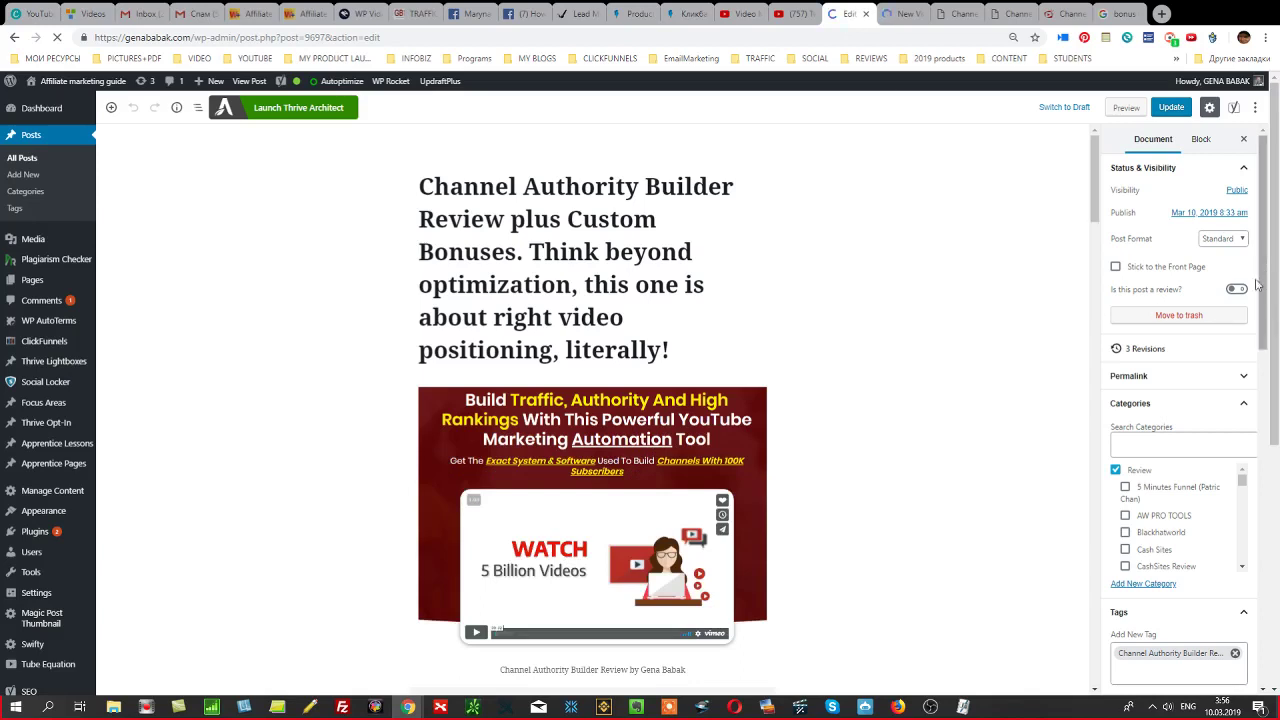
pyautogui.scroll(-4, 1210, 426)
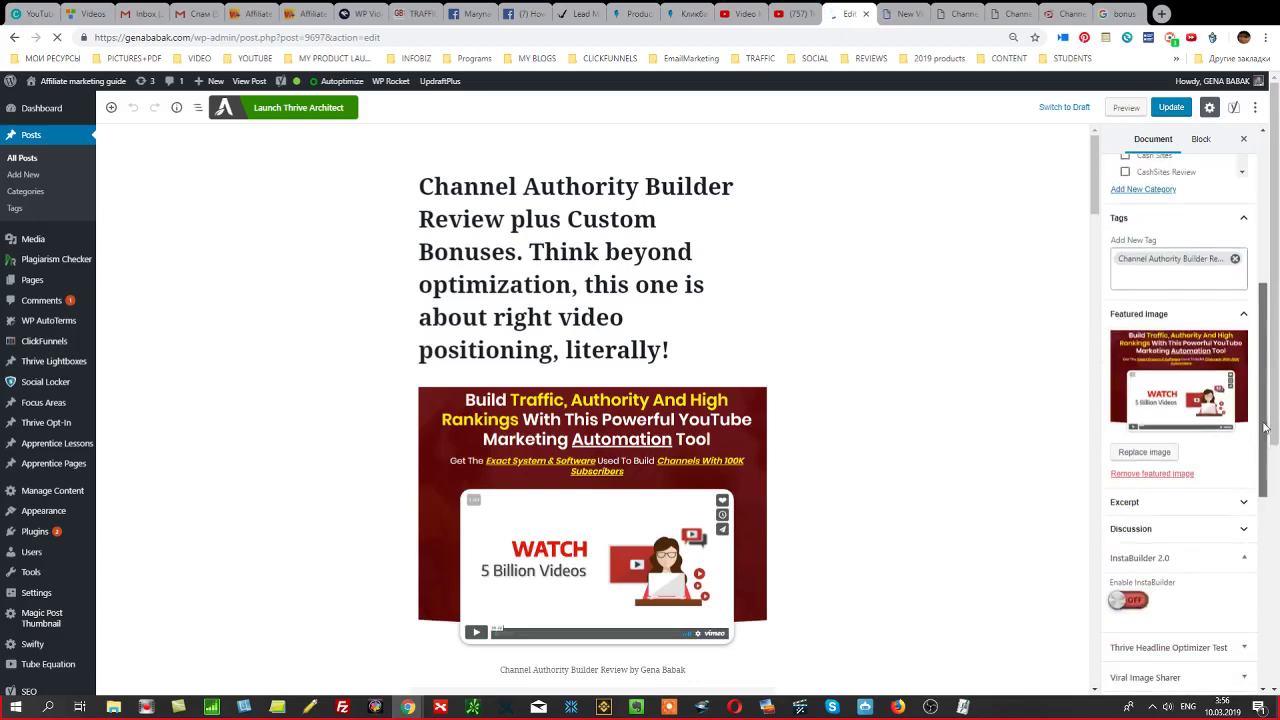
pyautogui.click(1144, 436)
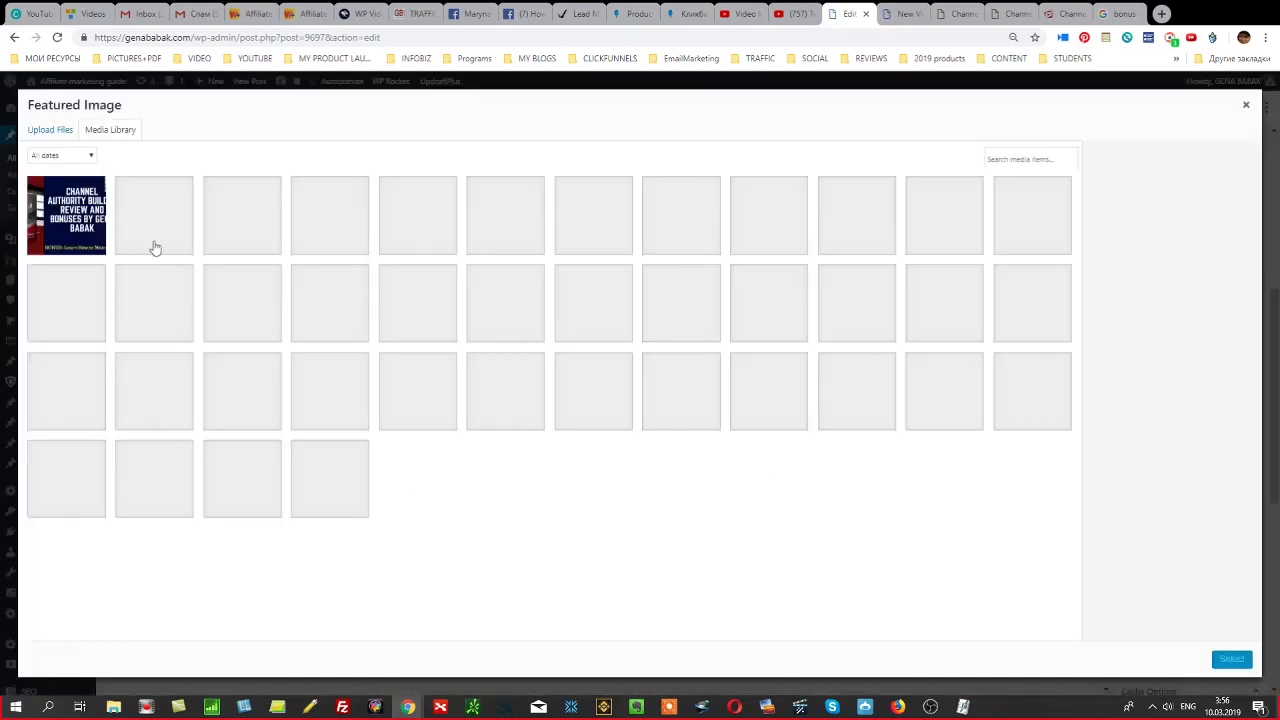
pyautogui.click(78, 210)
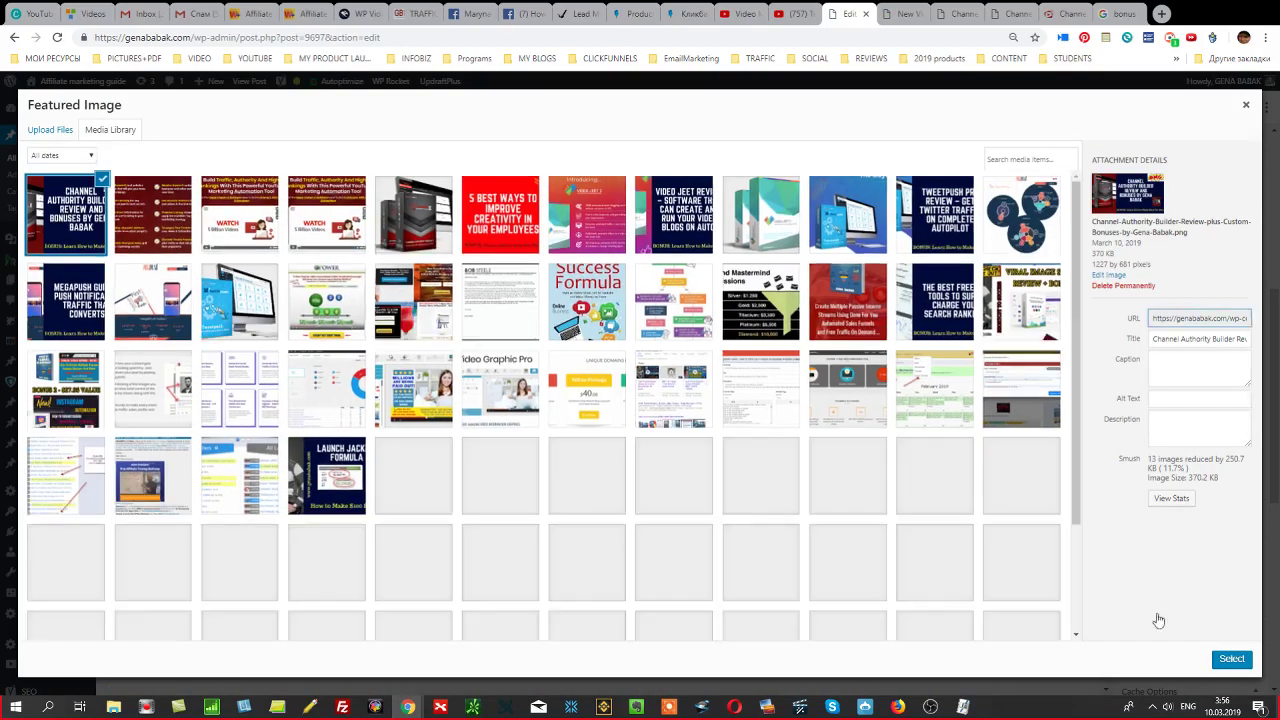
pyautogui.click(1233, 659)
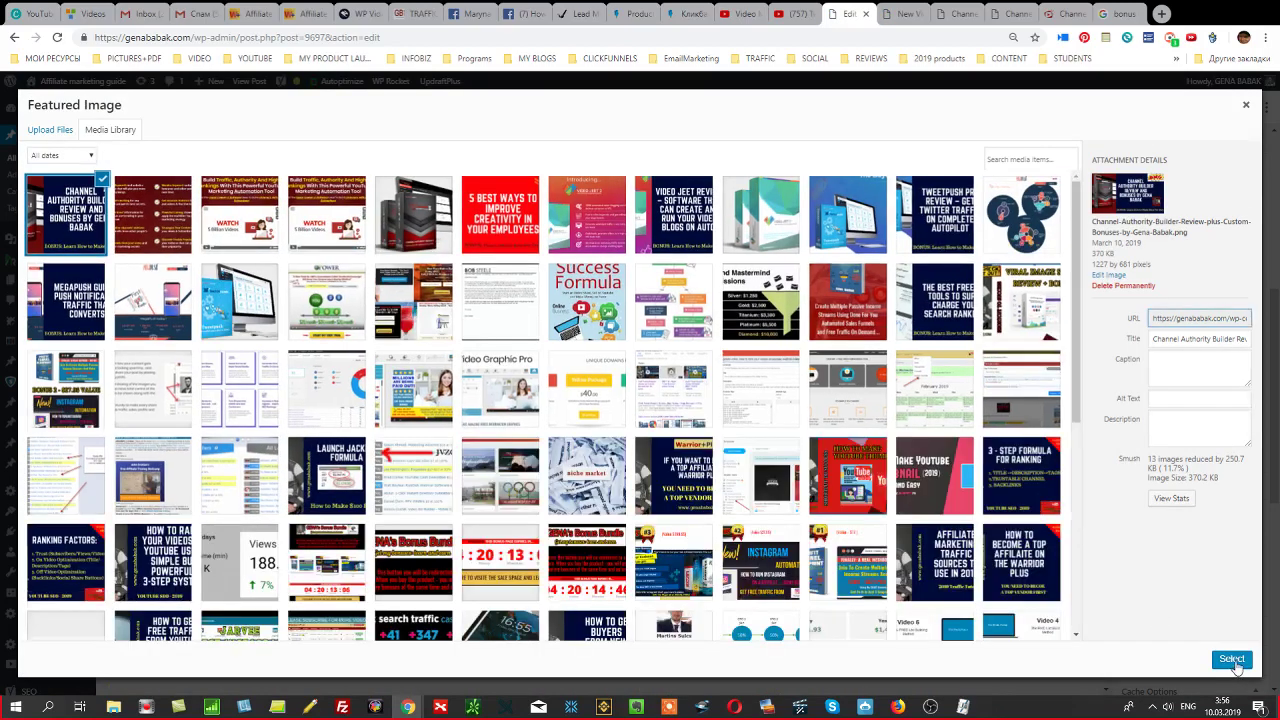
# Copy the thumbnail's title into its caption and set the picture as the post's featured image.
pyautogui.click(1180, 342)
pyautogui.hotkey('ctrl', 'a')
pyautogui.hotkey('ctrl', 'c')
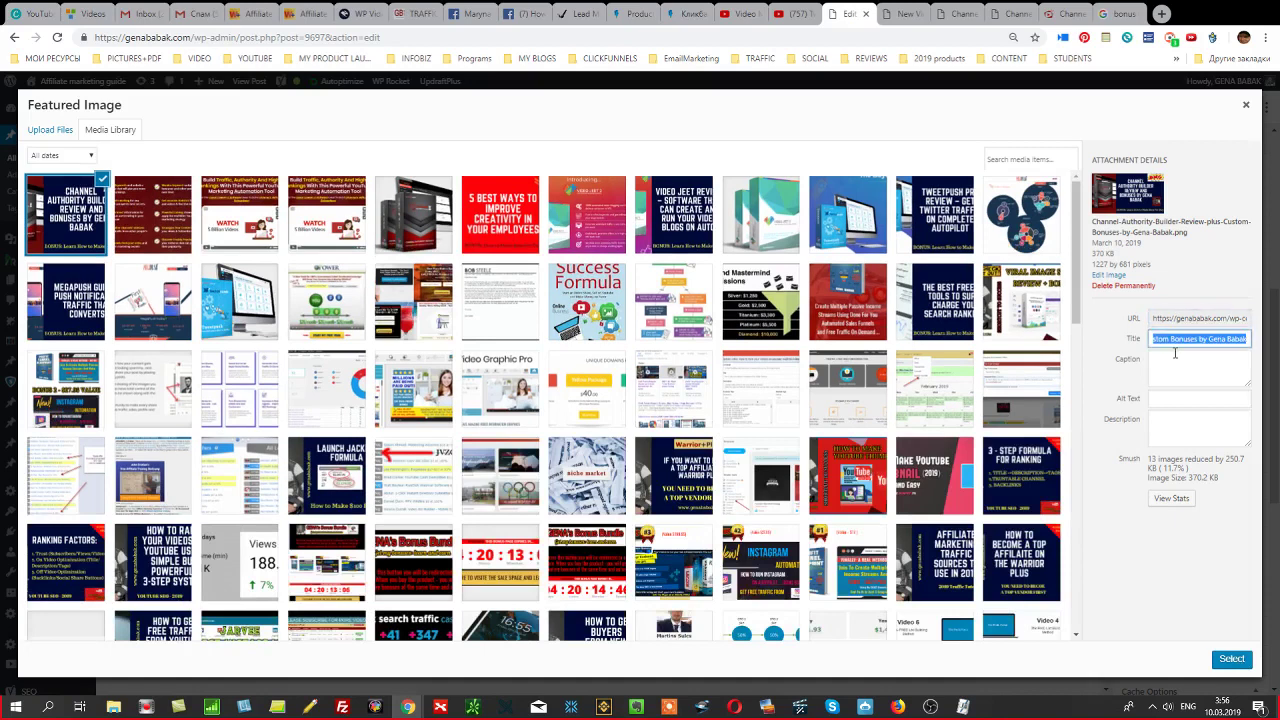
pyautogui.click(1173, 361)
pyautogui.hotkey('ctrl', 'v')
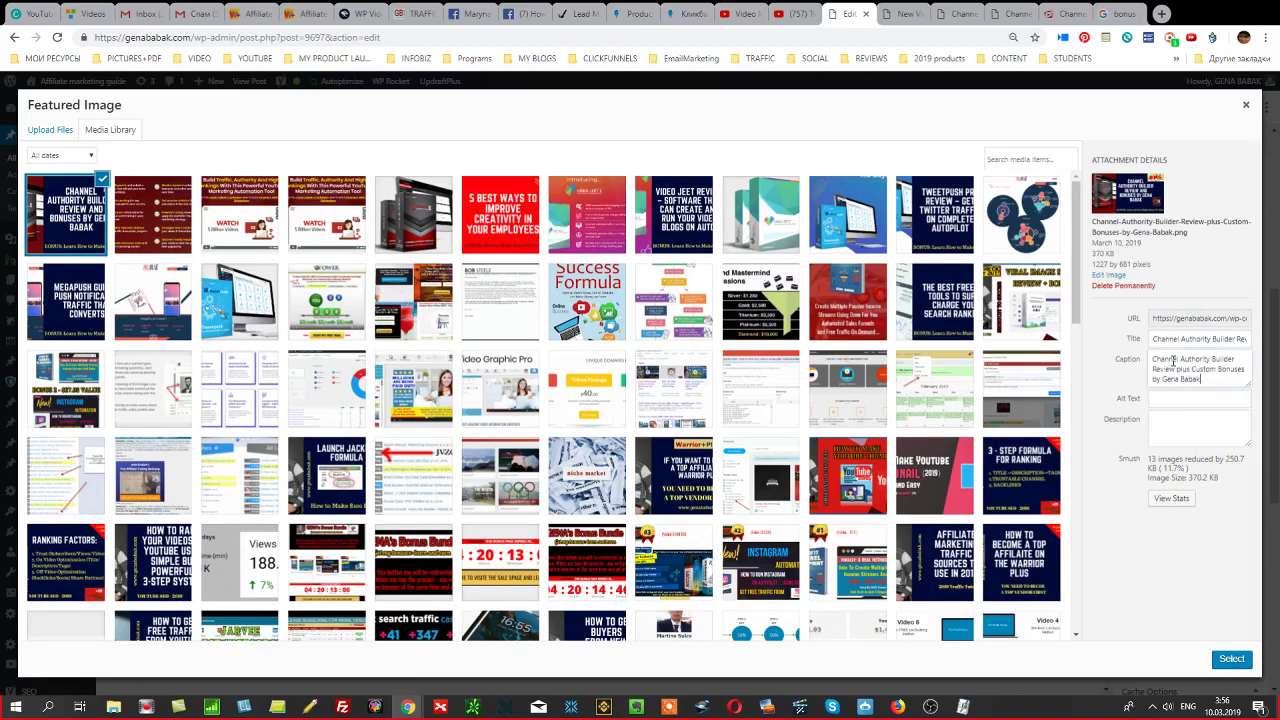
pyautogui.click(1232, 659)
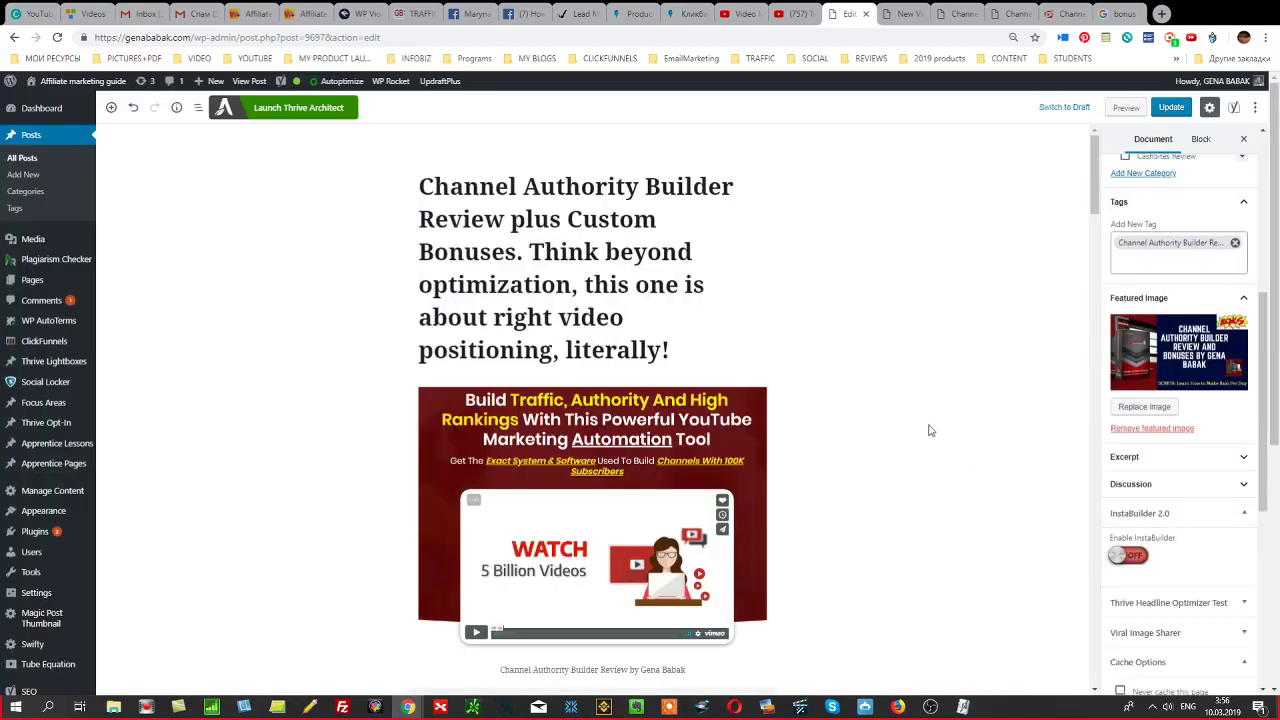
# Add an image block with the Canva thumbnail to the post and paste the copied title as its caption.
pyautogui.scroll(-2, 840, 483)
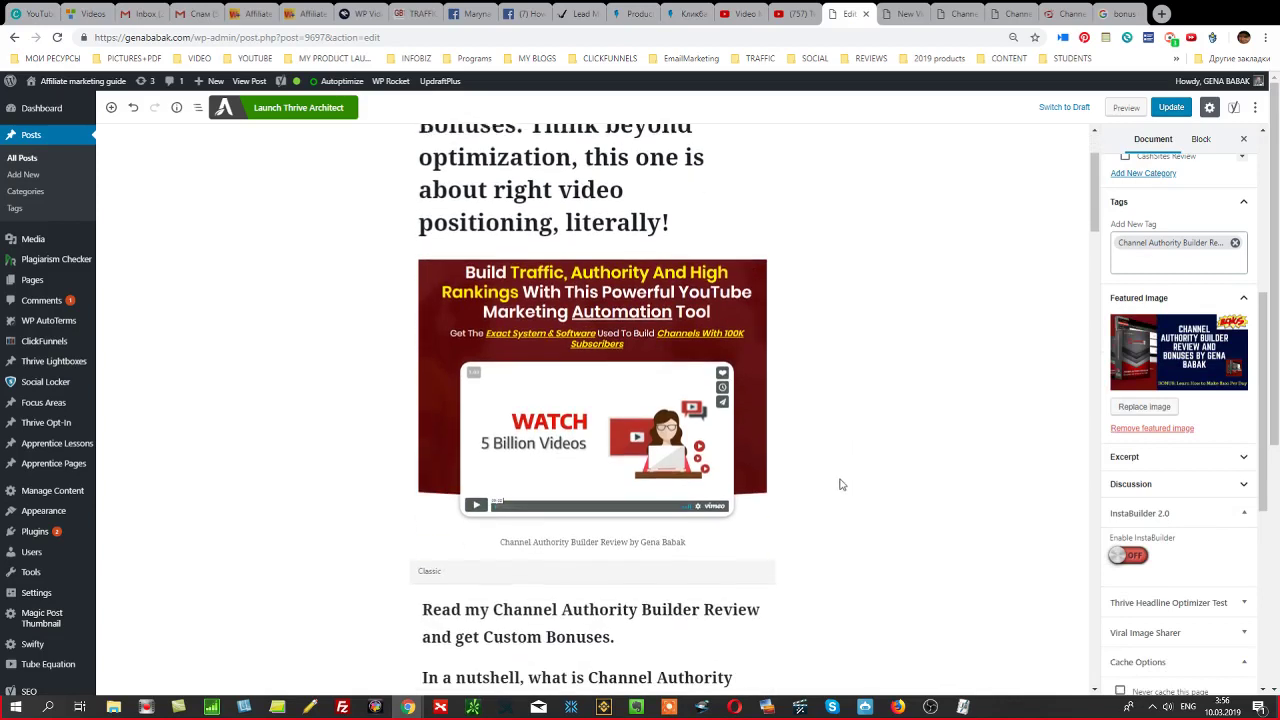
pyautogui.scroll(2, 757, 397)
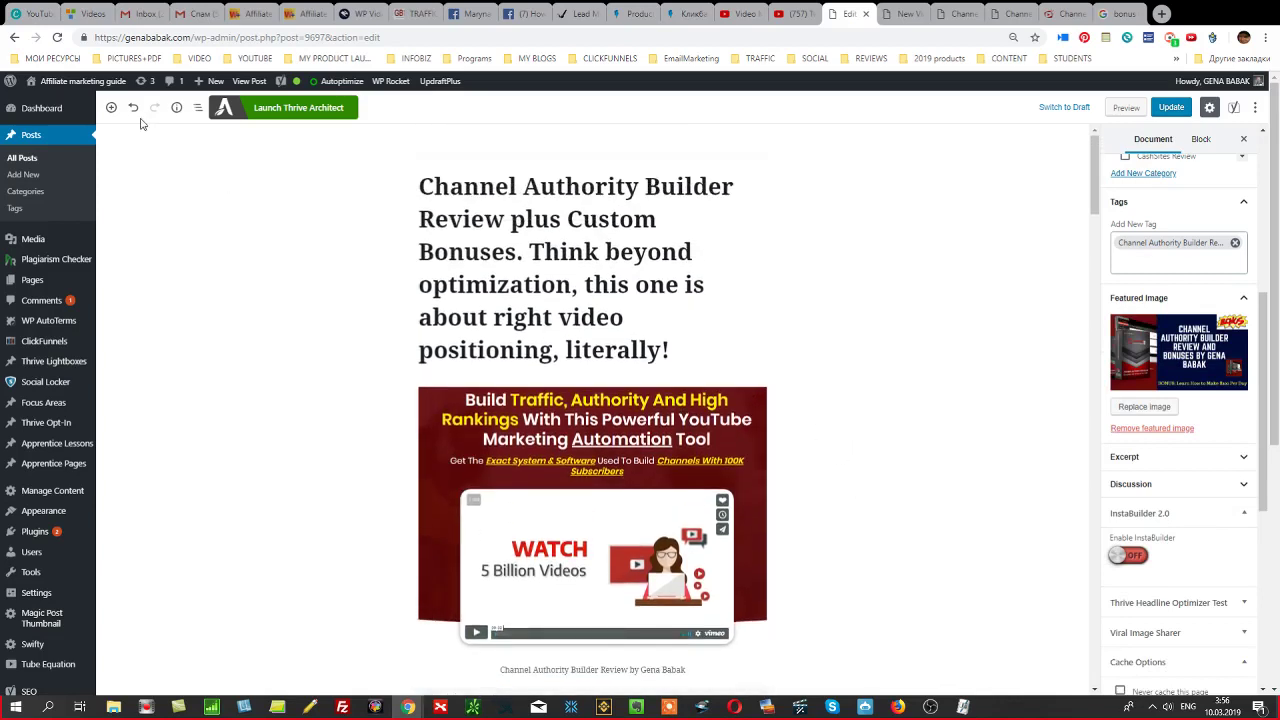
pyautogui.click(111, 107)
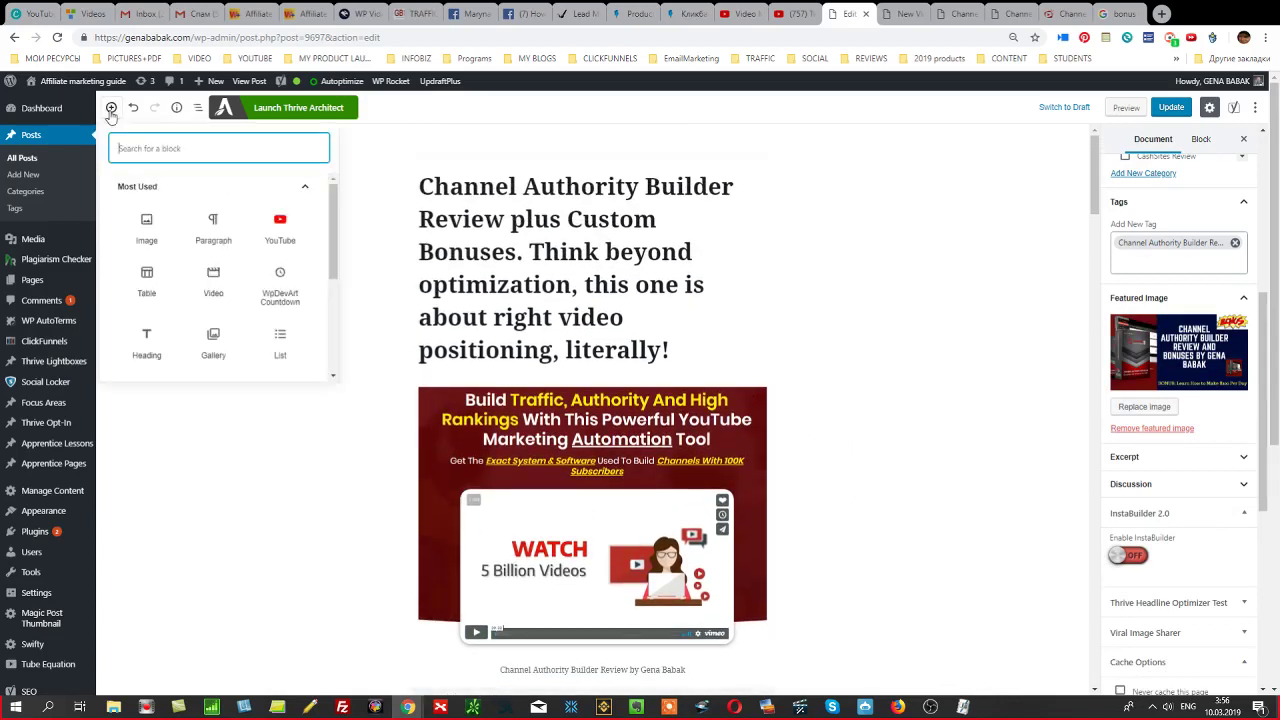
pyautogui.click(146, 222)
pyautogui.click(563, 421)
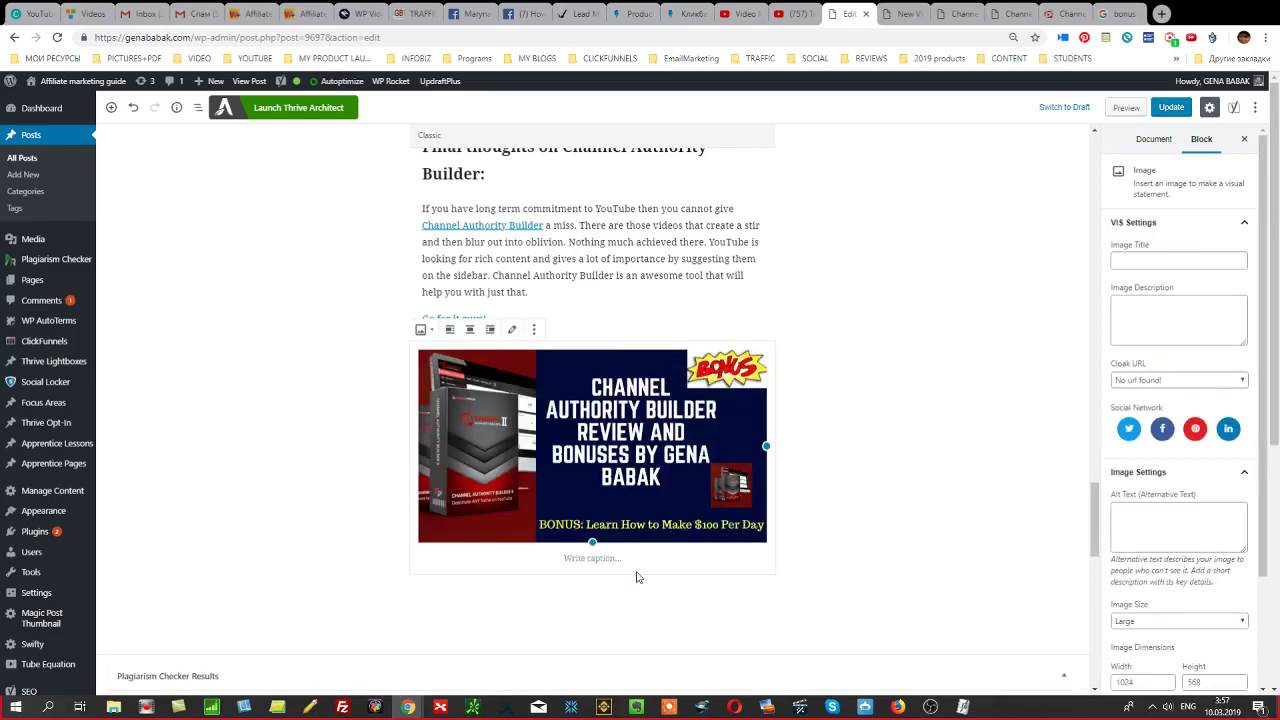
pyautogui.click(586, 556)
pyautogui.hotkey('ctrl', 'v')
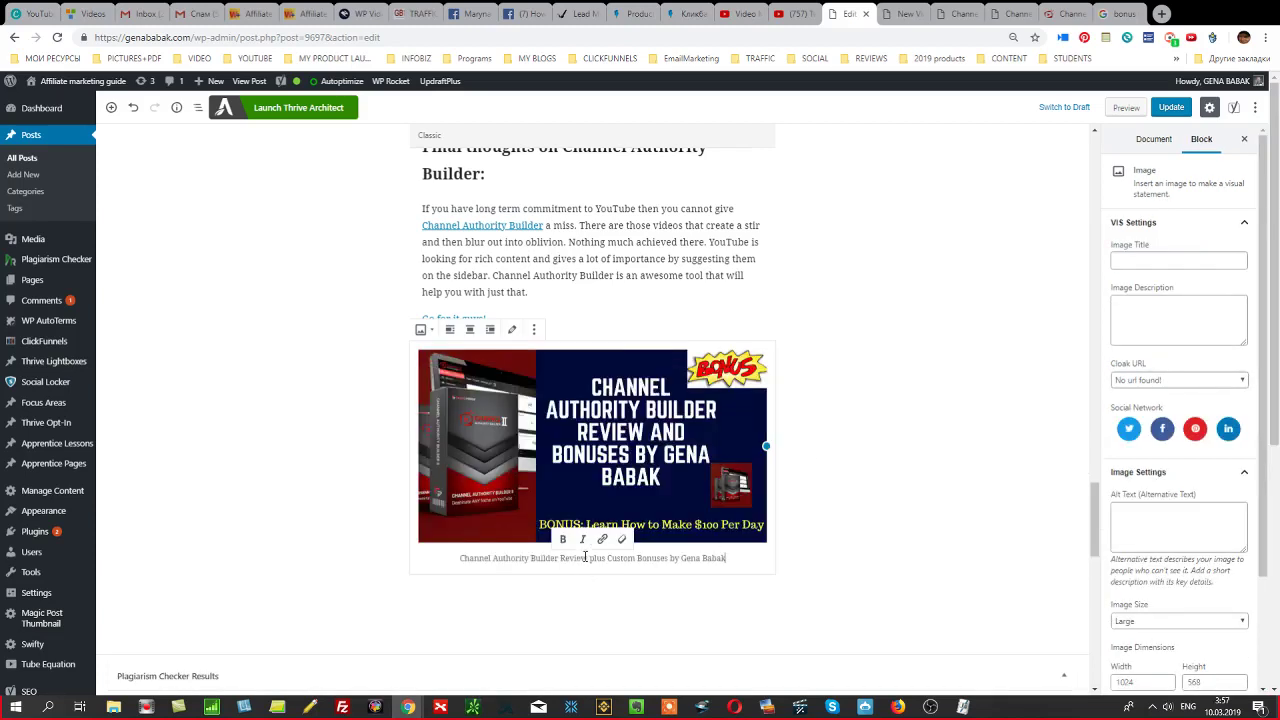
pyautogui.click(845, 500)
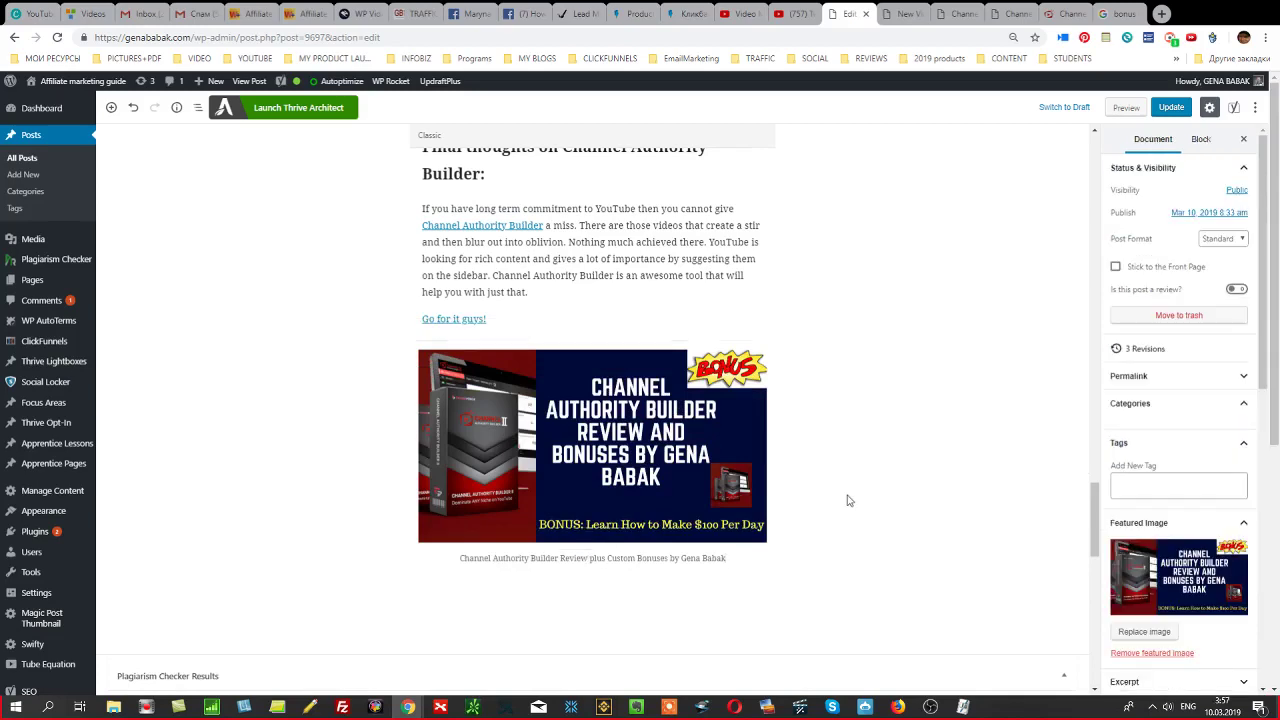
# Move the thumbnail block up to directly under the post title and move the sales-page image below the review text.
pyautogui.click(400, 348)
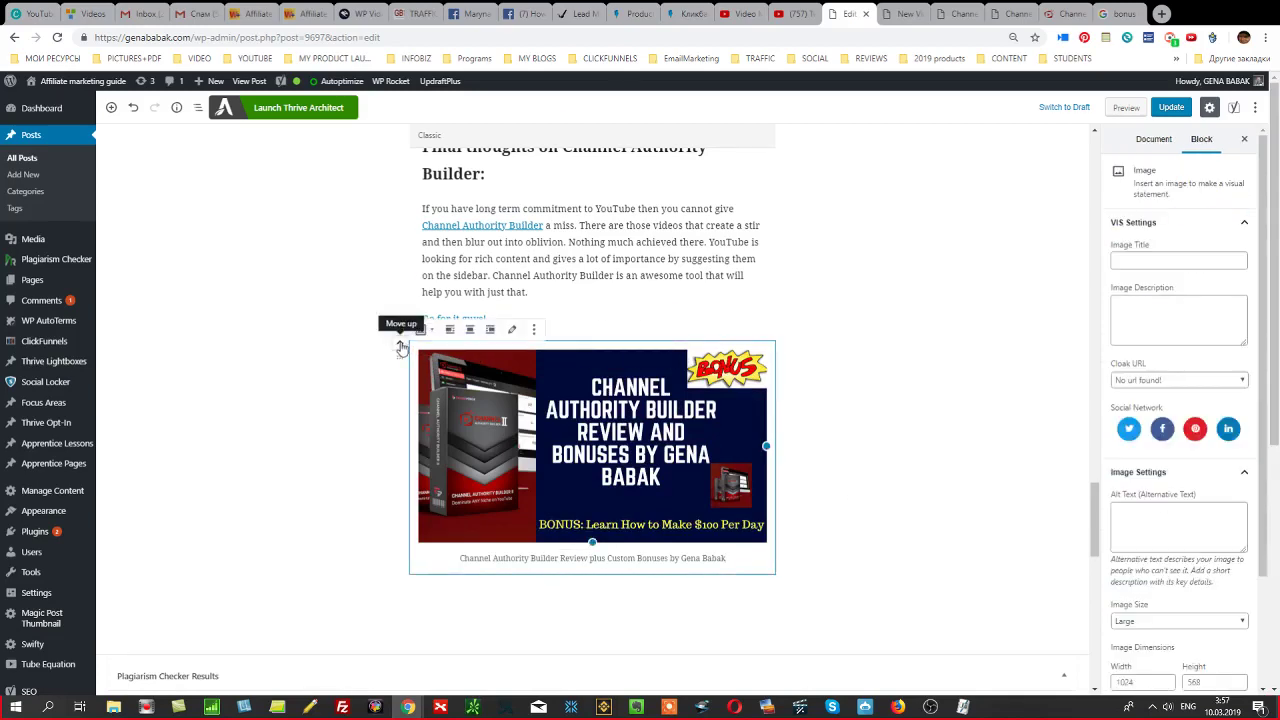
pyautogui.click(399, 342)
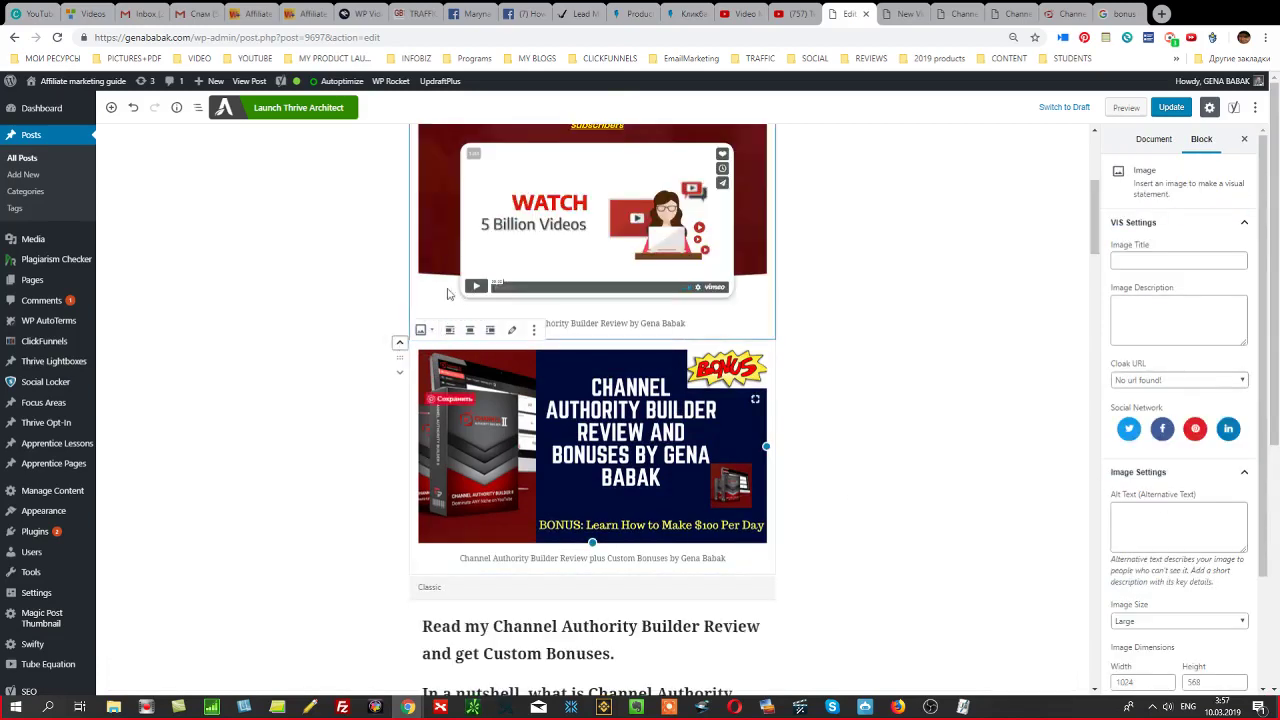
pyautogui.click(399, 342)
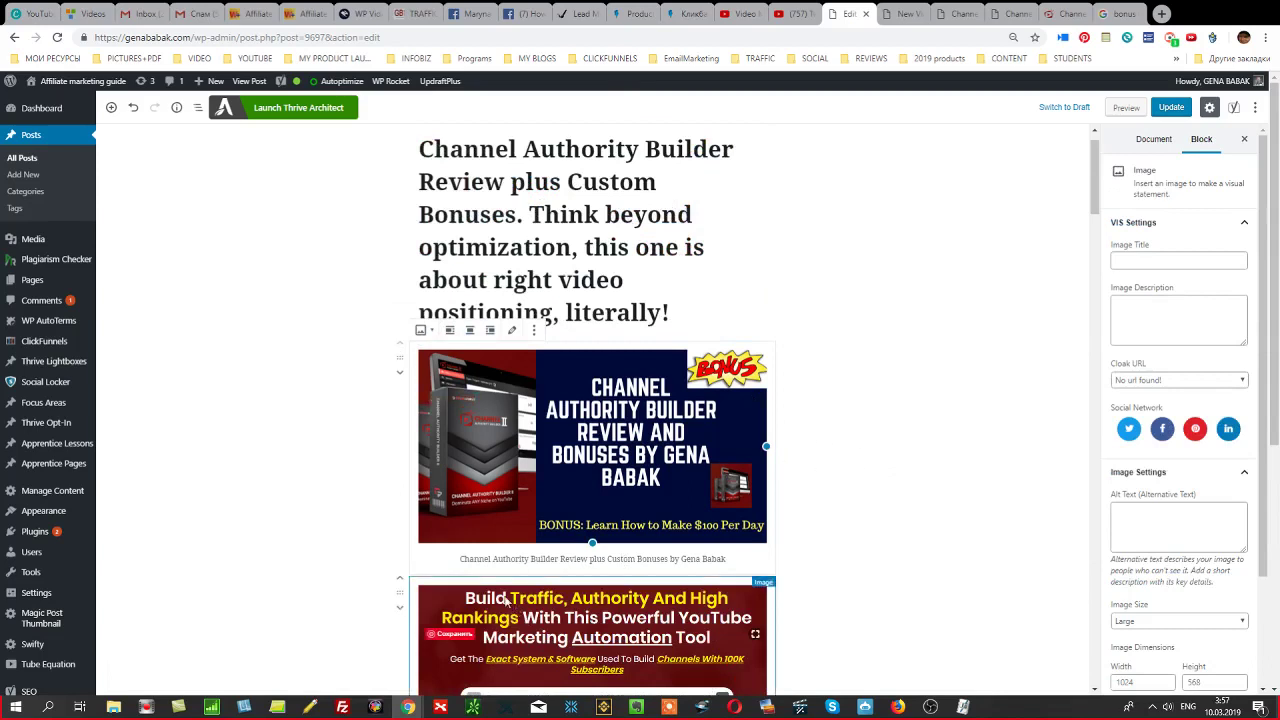
pyautogui.click(399, 611)
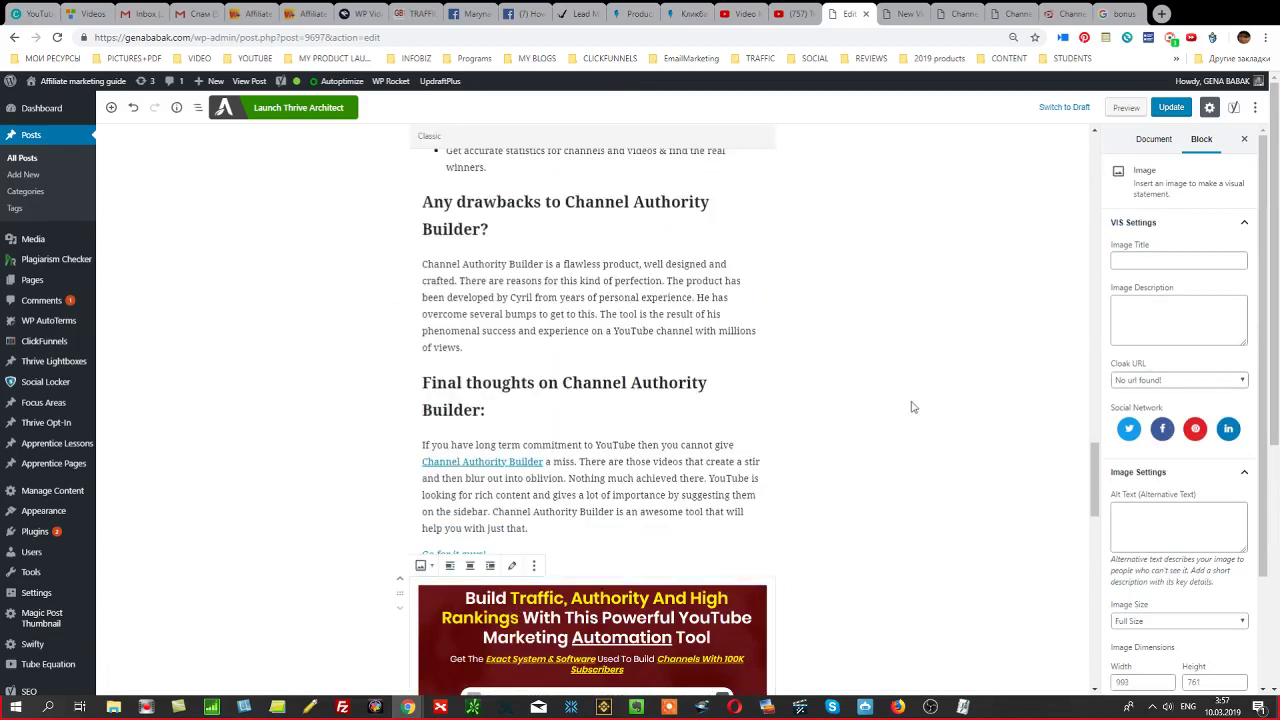
# Update the review post and open its published page.
pyautogui.click(1171, 110)
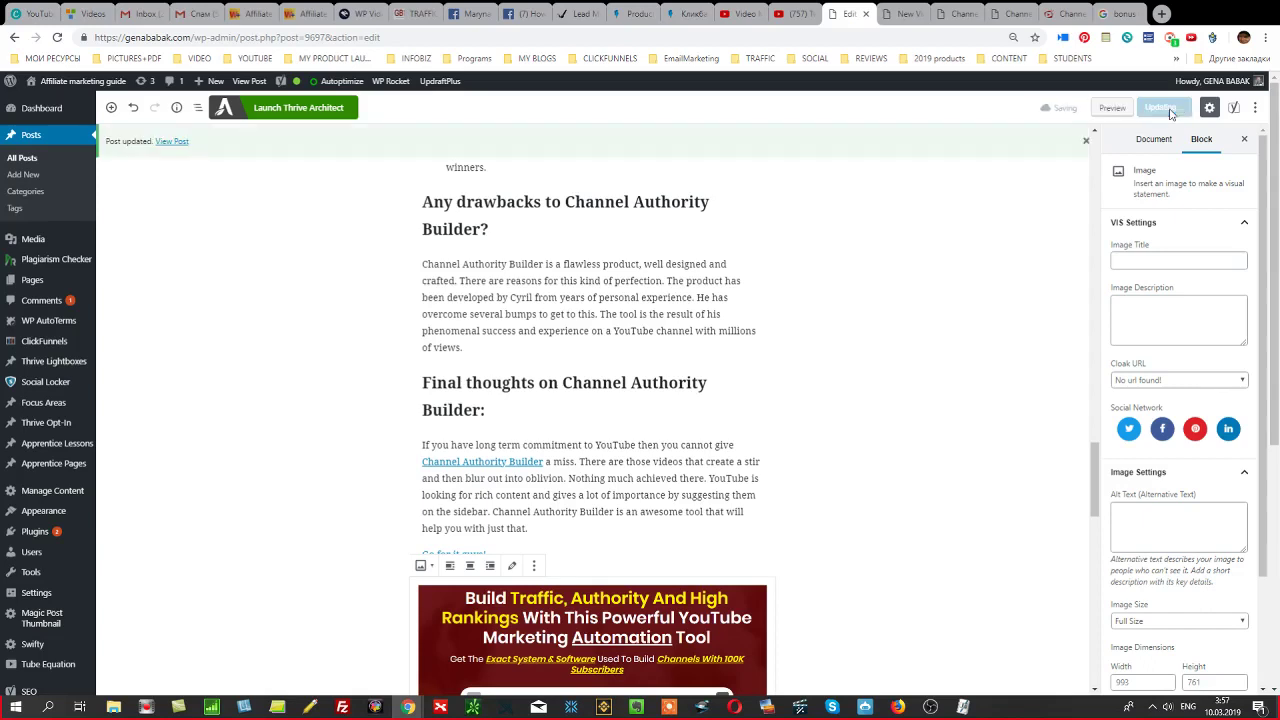
pyautogui.click(166, 141)
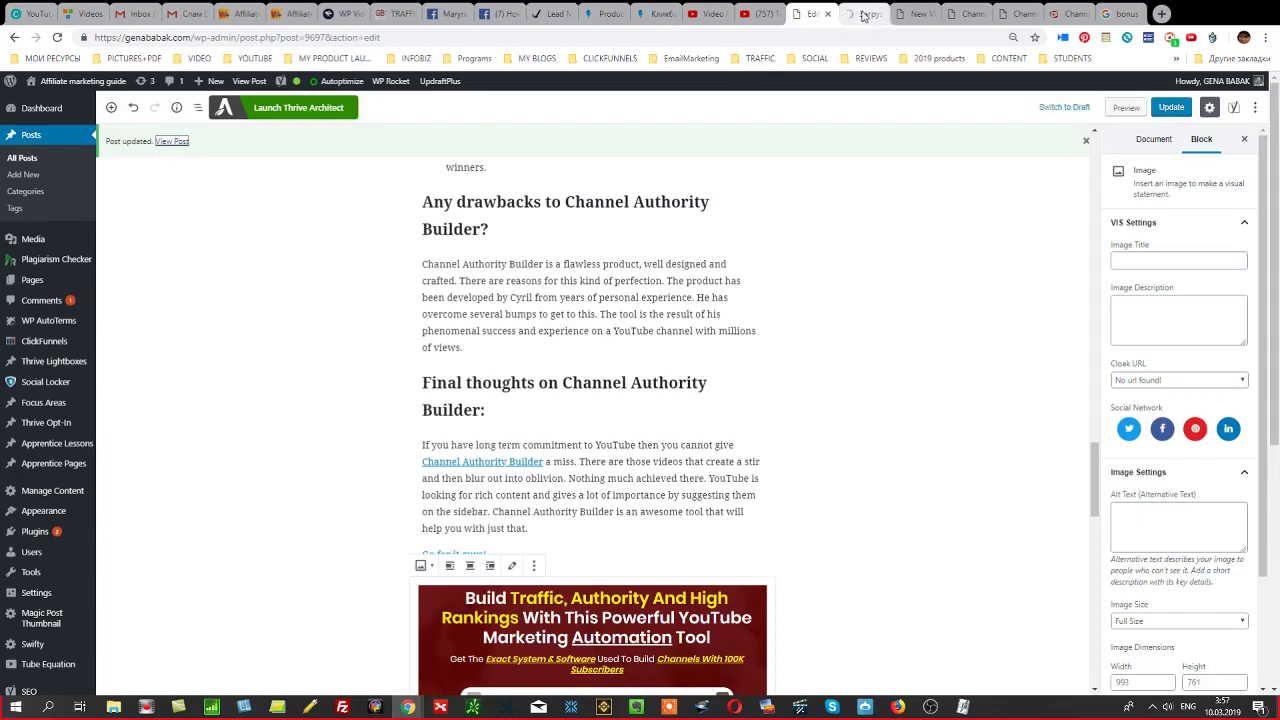
pyautogui.click(863, 15)
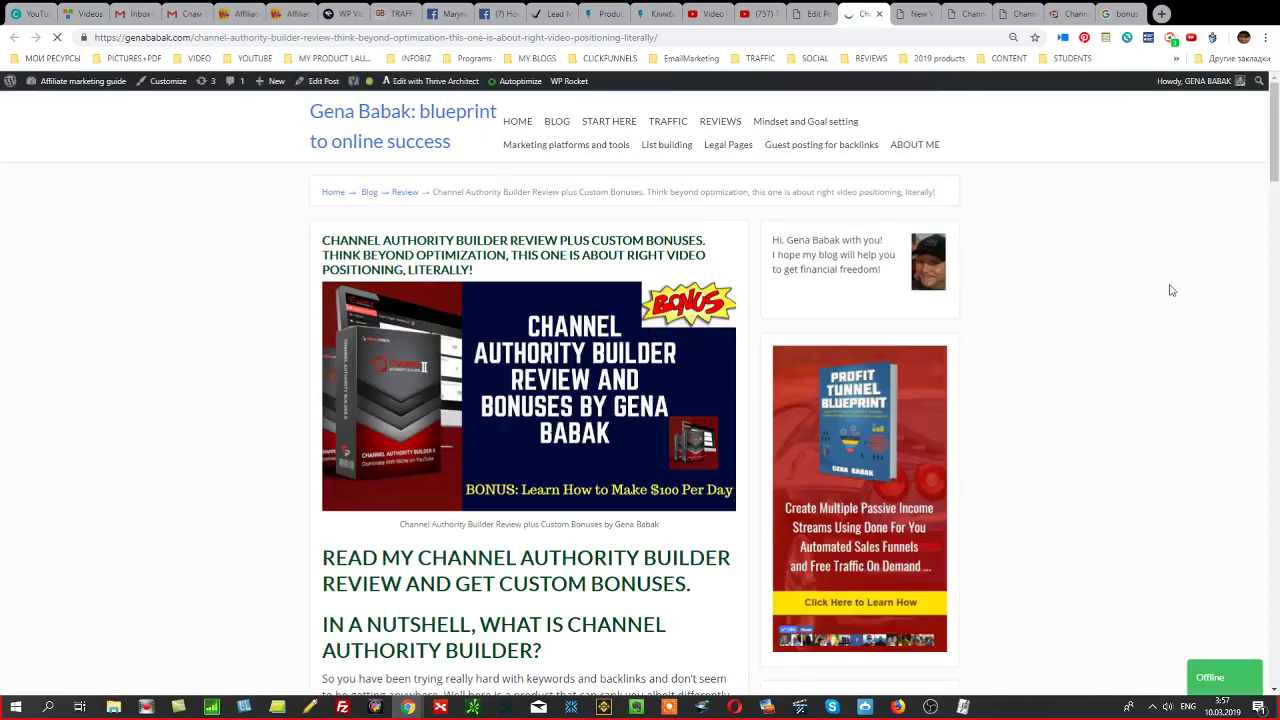
# Look through the published Channel Authority Builder review post to check its thumbnail and layout.
pyautogui.scroll(-2, 1175, 341)
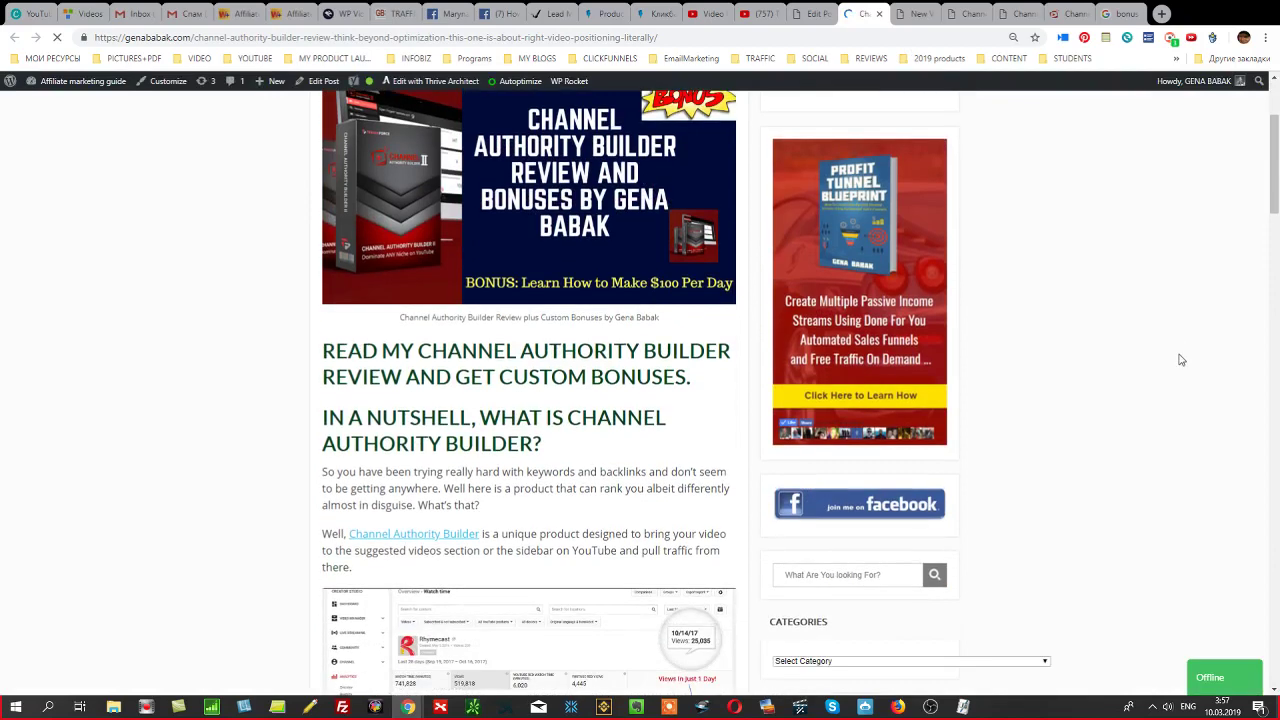
pyautogui.scroll(-3, 1184, 360)
pyautogui.scroll(-1, 1184, 360)
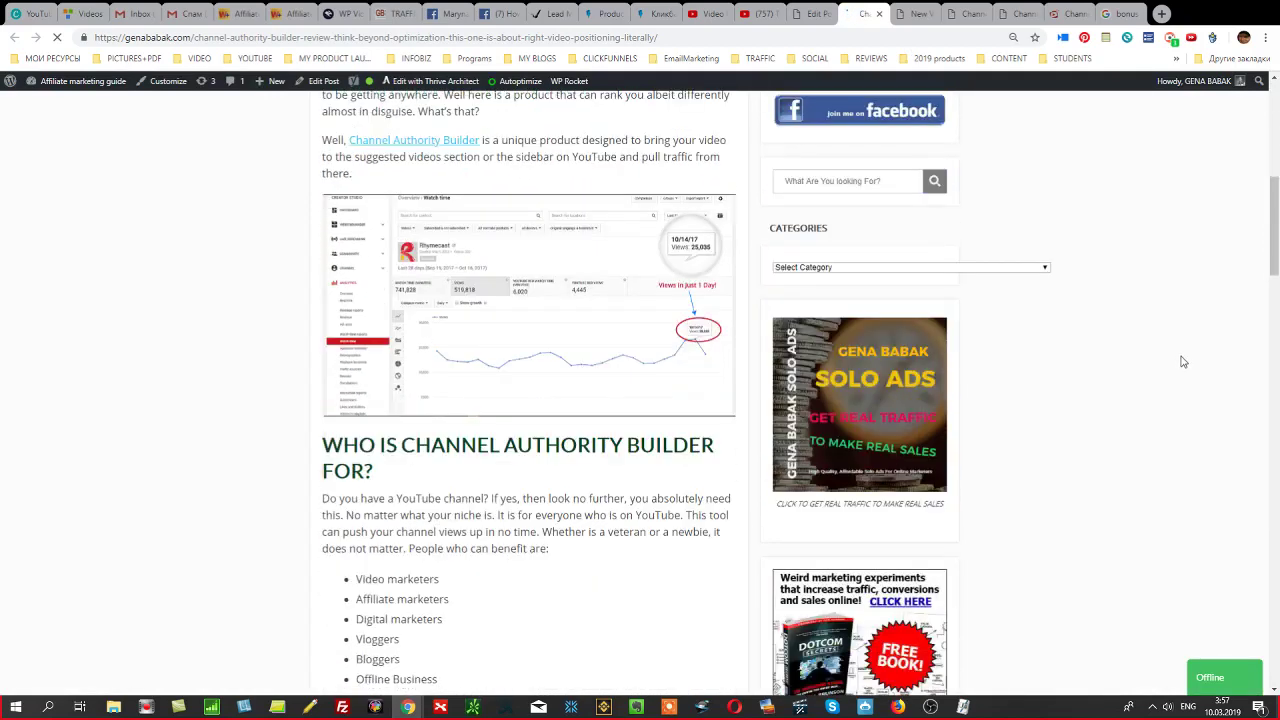
pyautogui.scroll(6, 1184, 360)
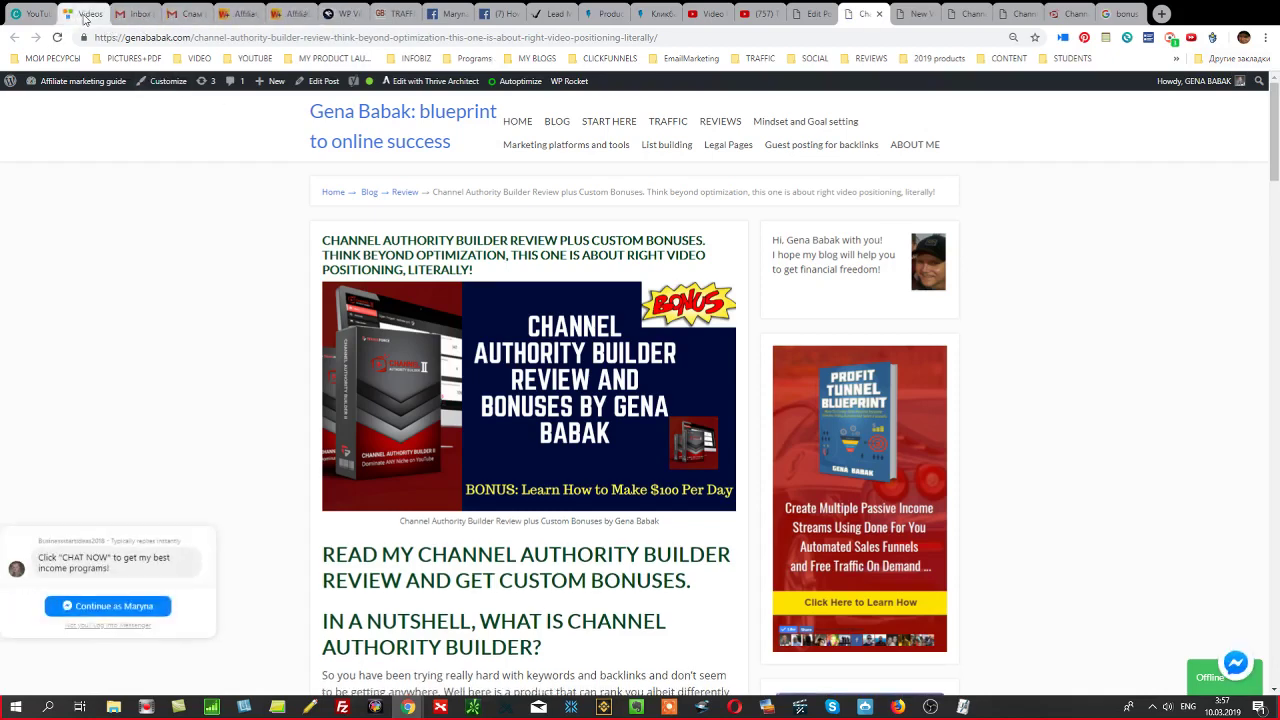
# Switch to VideoExpress and create a campaign using "Channel Authority Builder Review plus Custom Bonuses" with the author's name as name and short description.
pyautogui.click(84, 16)
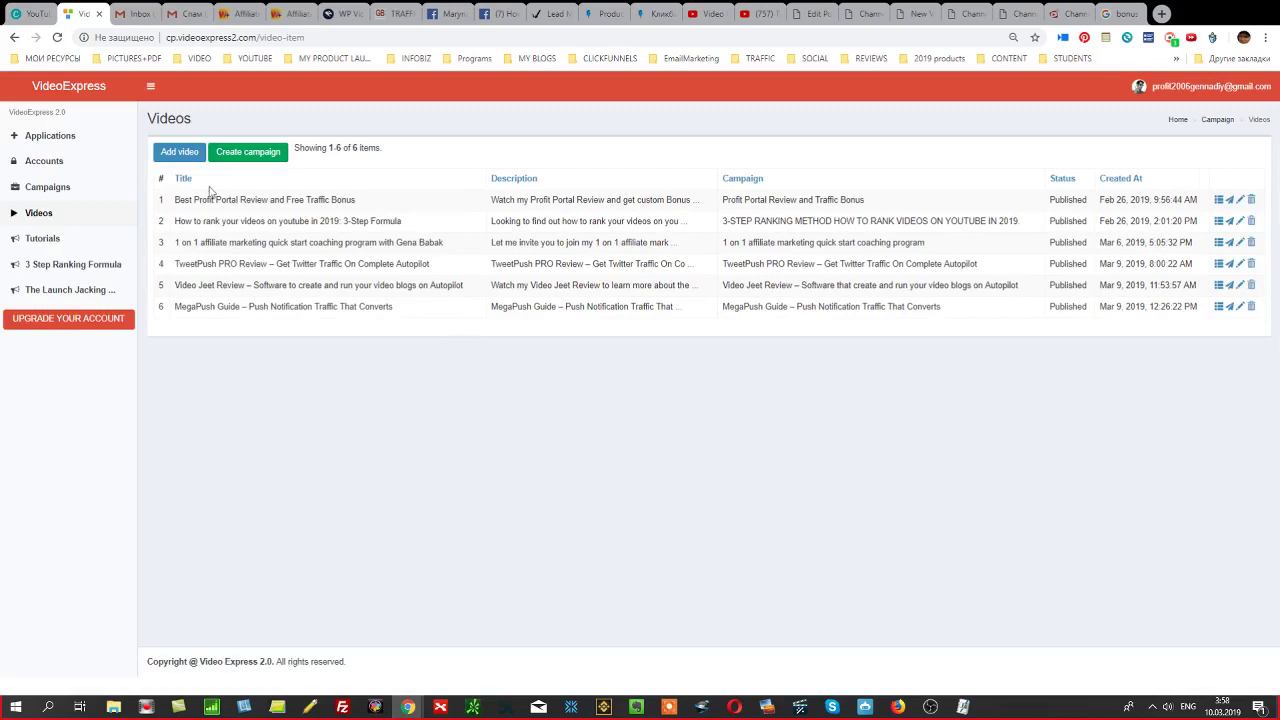
pyautogui.click(40, 193)
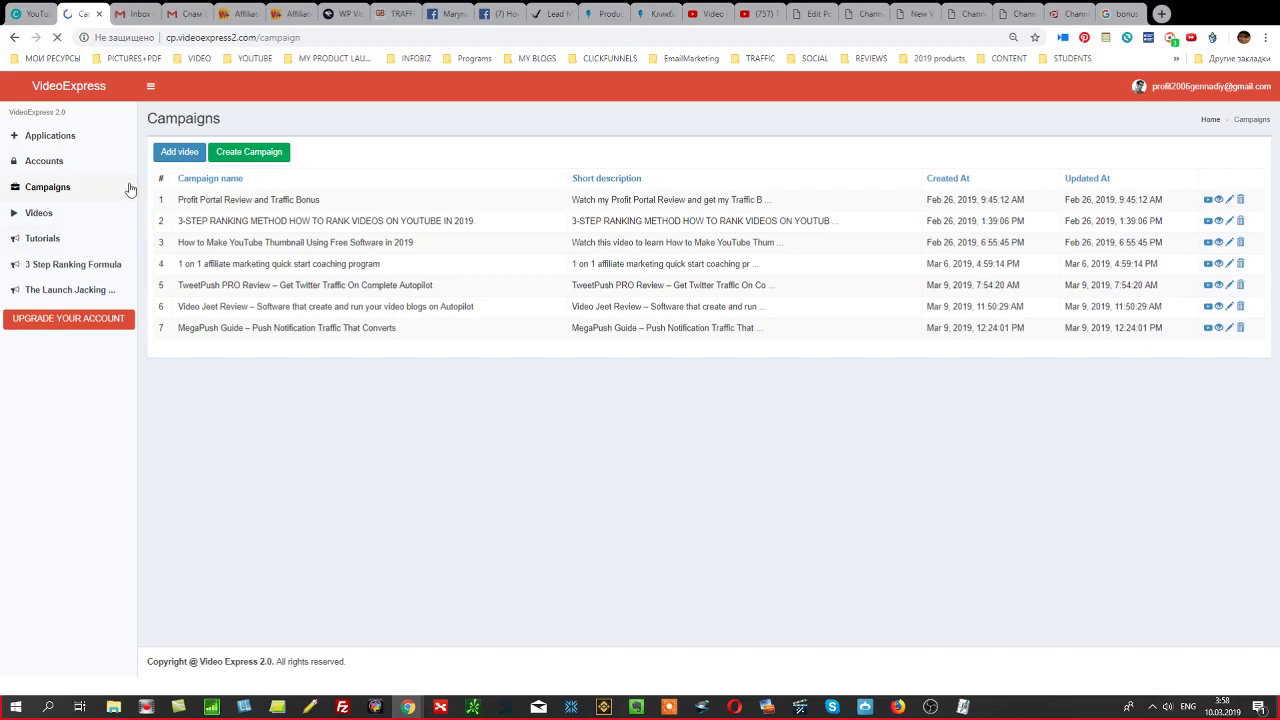
pyautogui.click(250, 162)
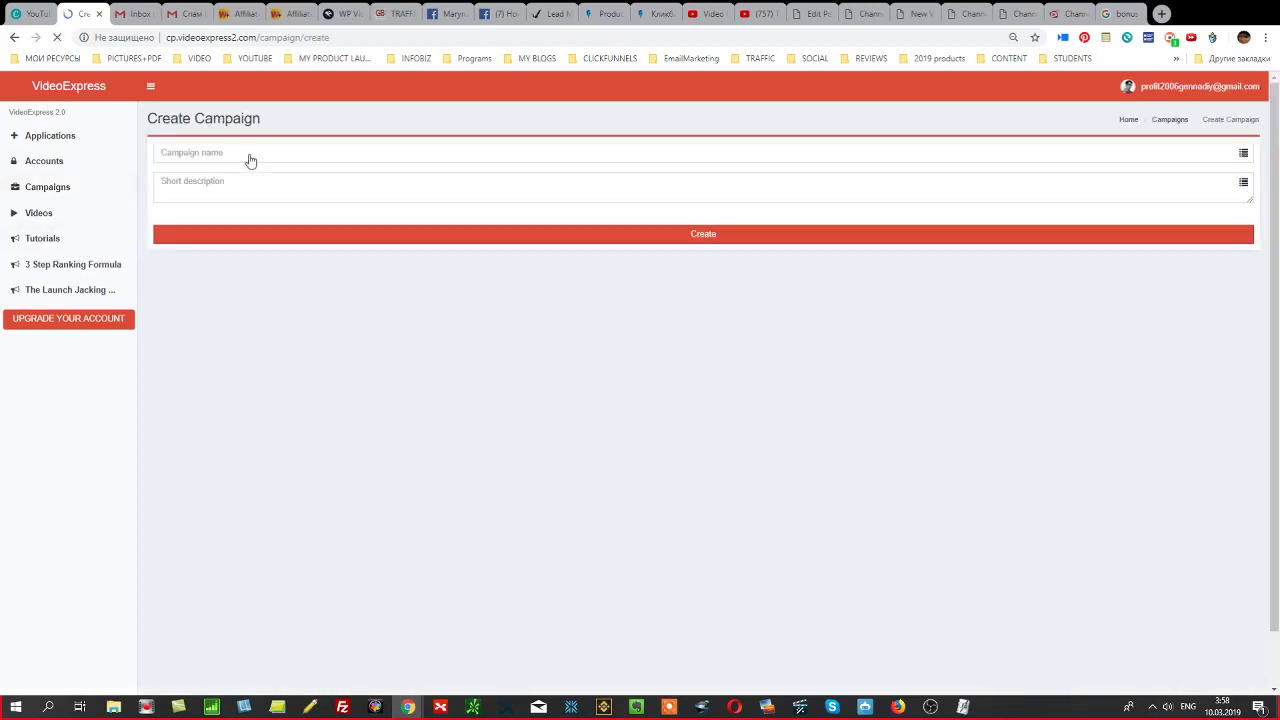
pyautogui.write('Channel Authority Builder Review plus Custom Bonuses by Gena Babak')
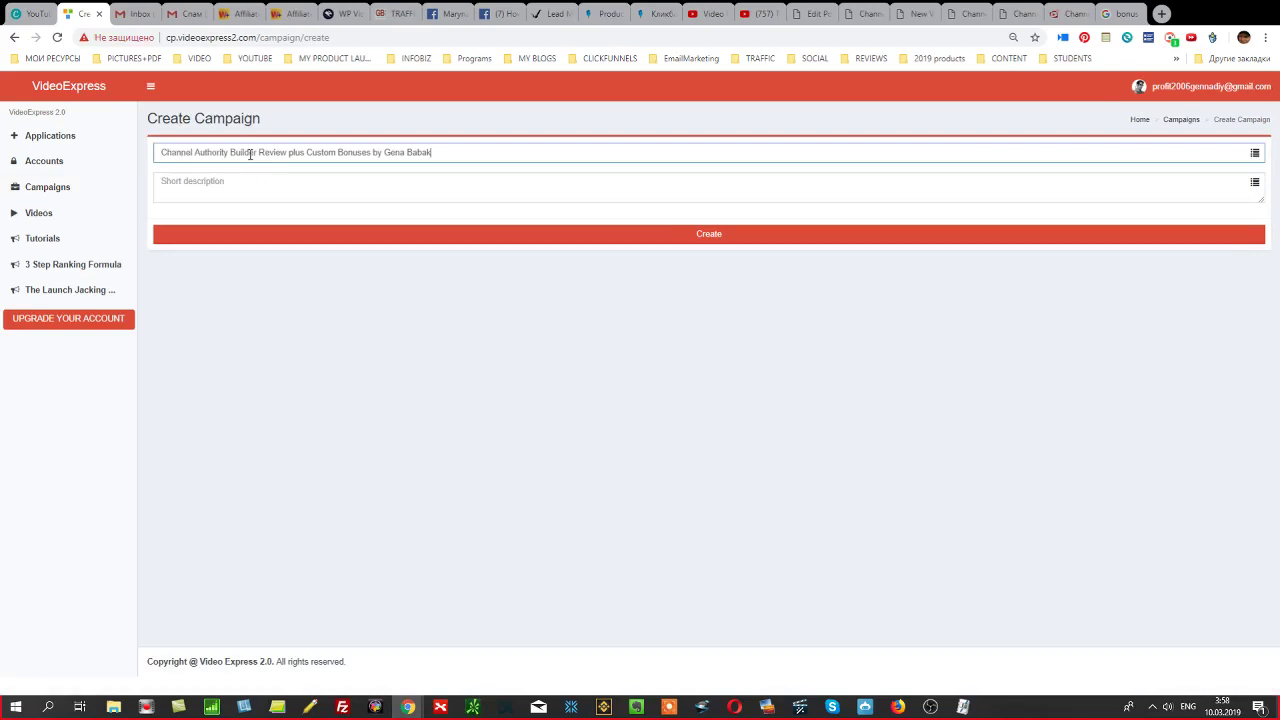
pyautogui.click(276, 182)
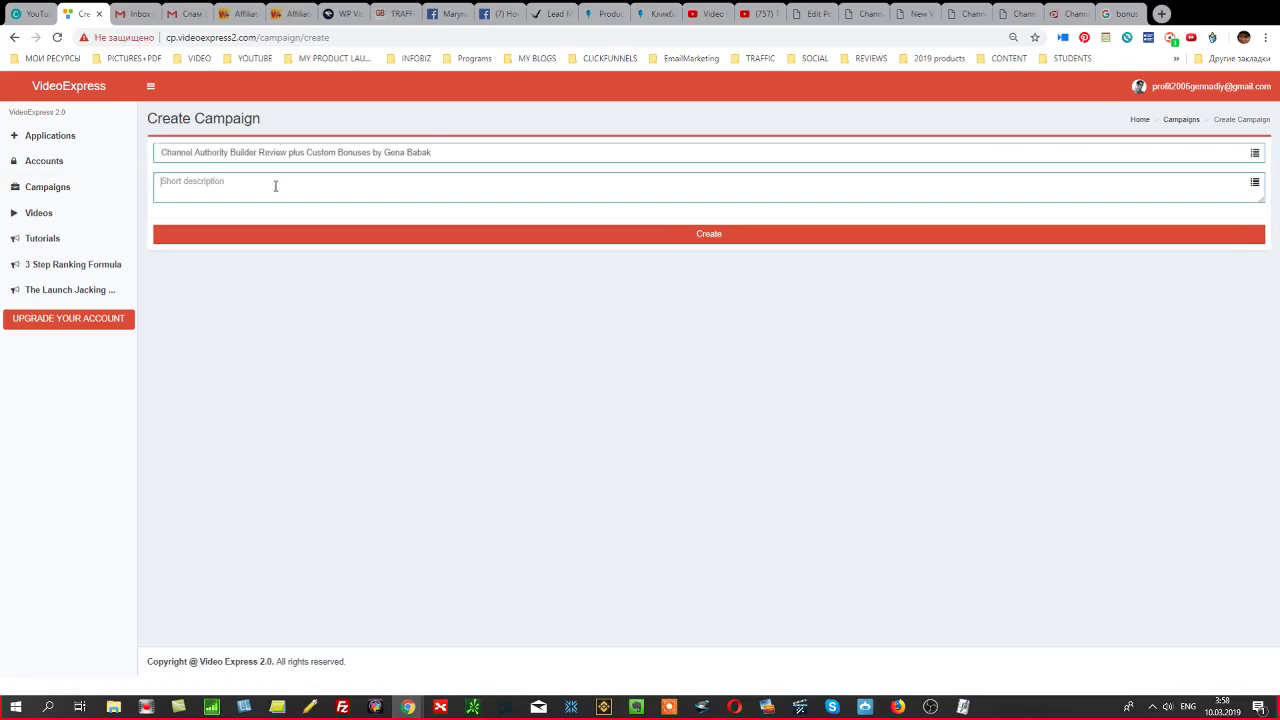
pyautogui.write('Channel Authority Builder Review plus Custom Bonuses by Gena Babak')
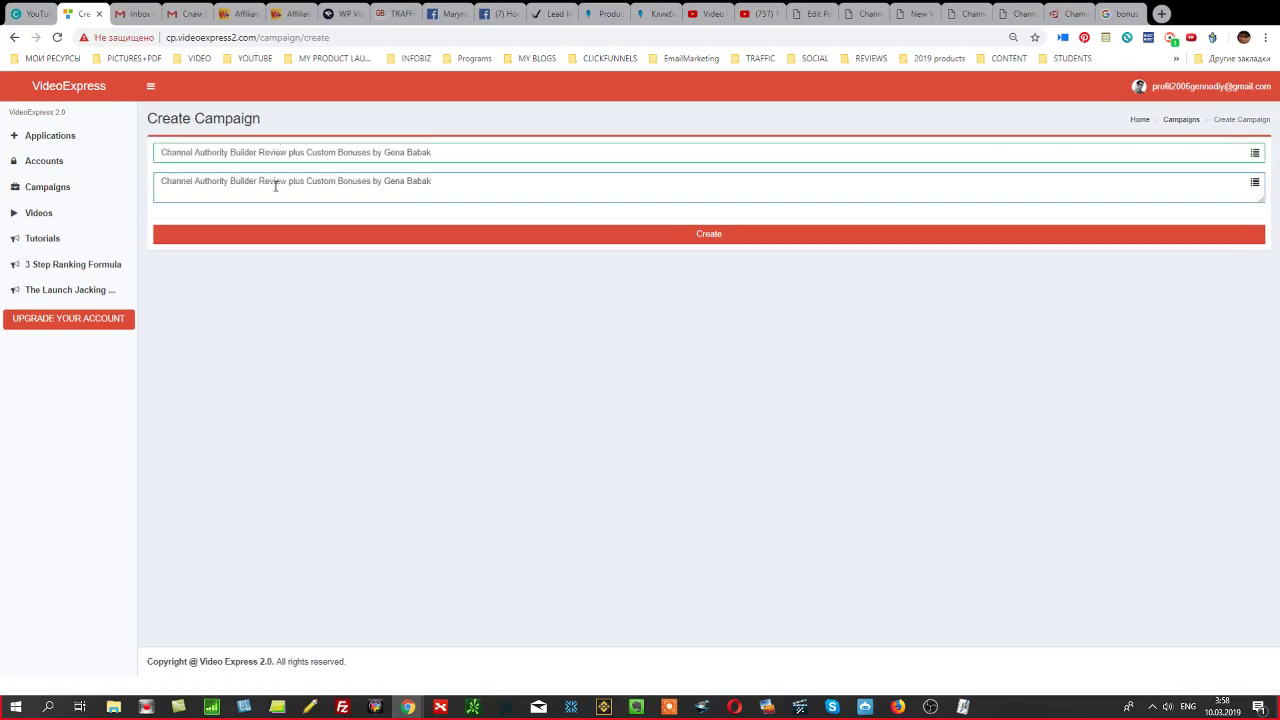
pyautogui.click(648, 238)
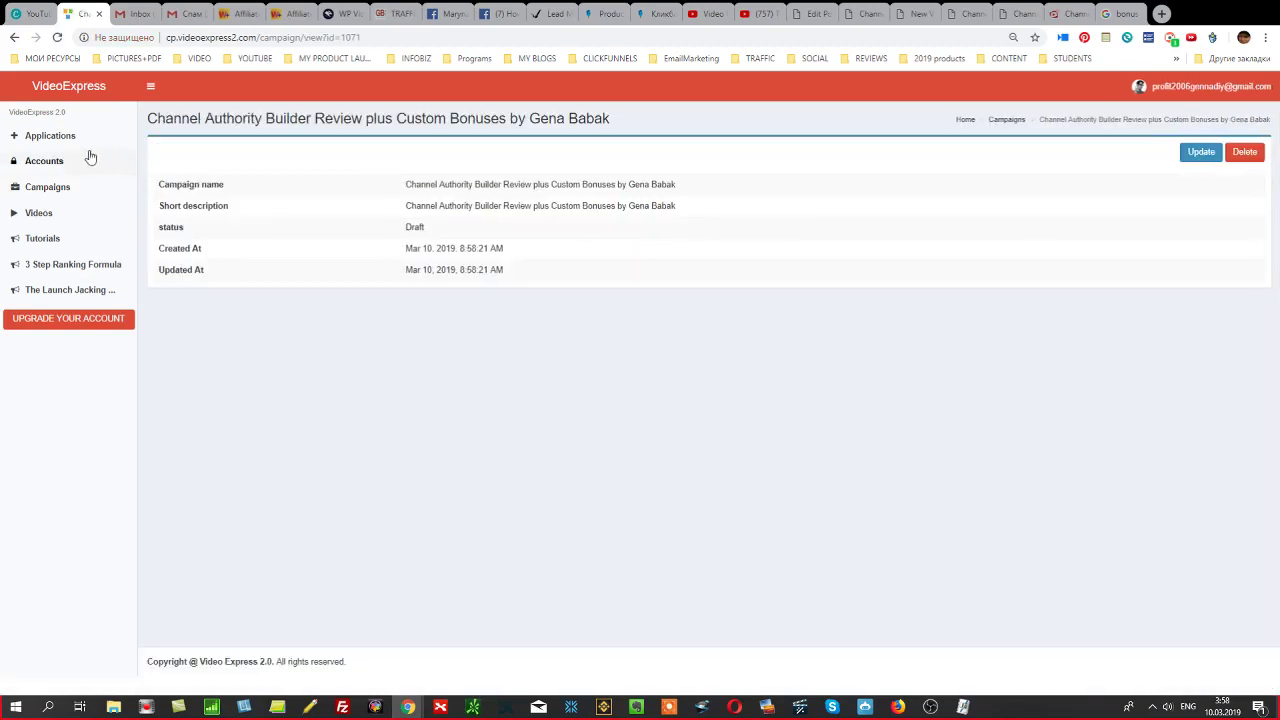
# Start adding a video, search for the keyword "Channel Authority Builder Review" and choose the matching capitalised keyword.
pyautogui.click(44, 215)
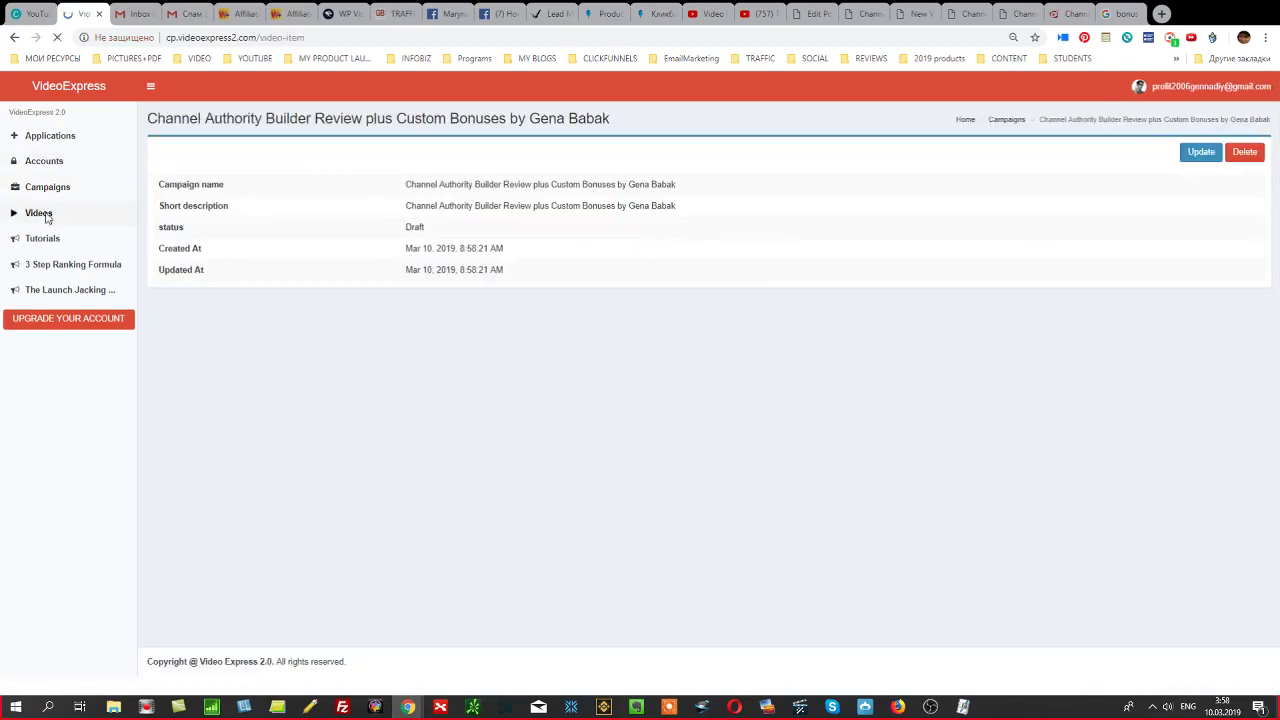
pyautogui.click(182, 153)
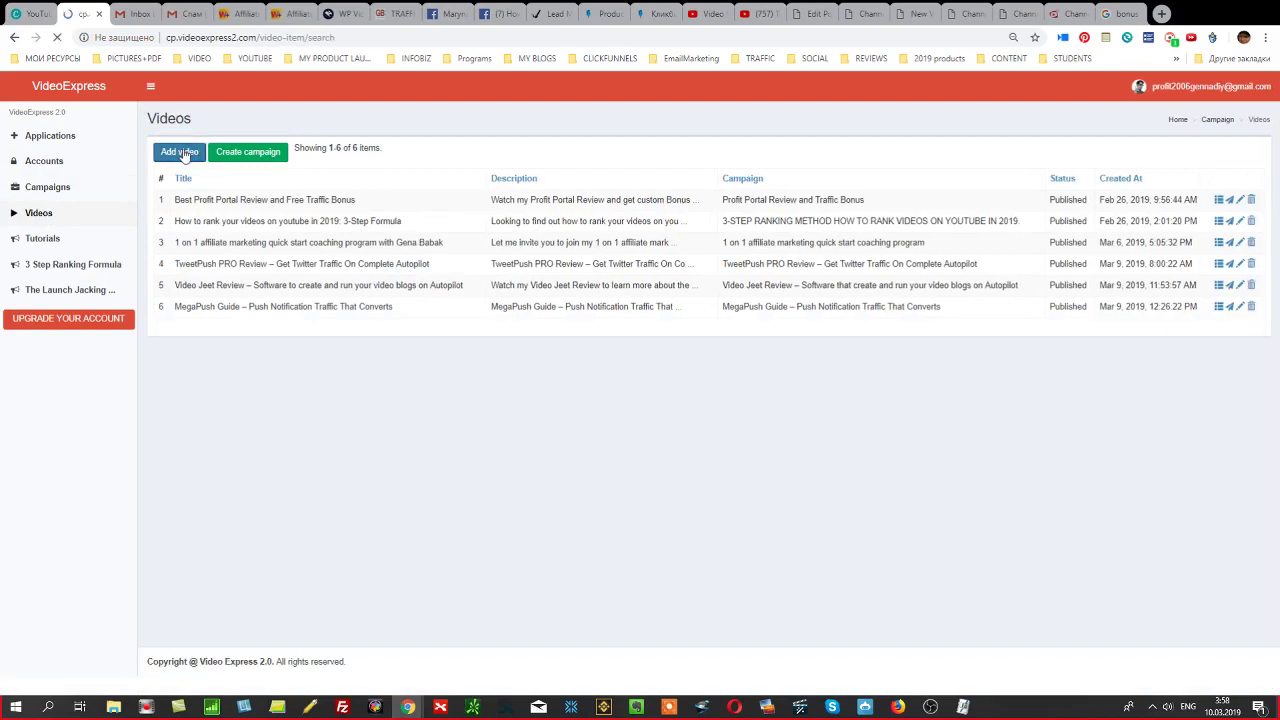
pyautogui.click(233, 208)
pyautogui.write('Channel Authority Builder Review plus Custom Bonuses by Gena Babak')
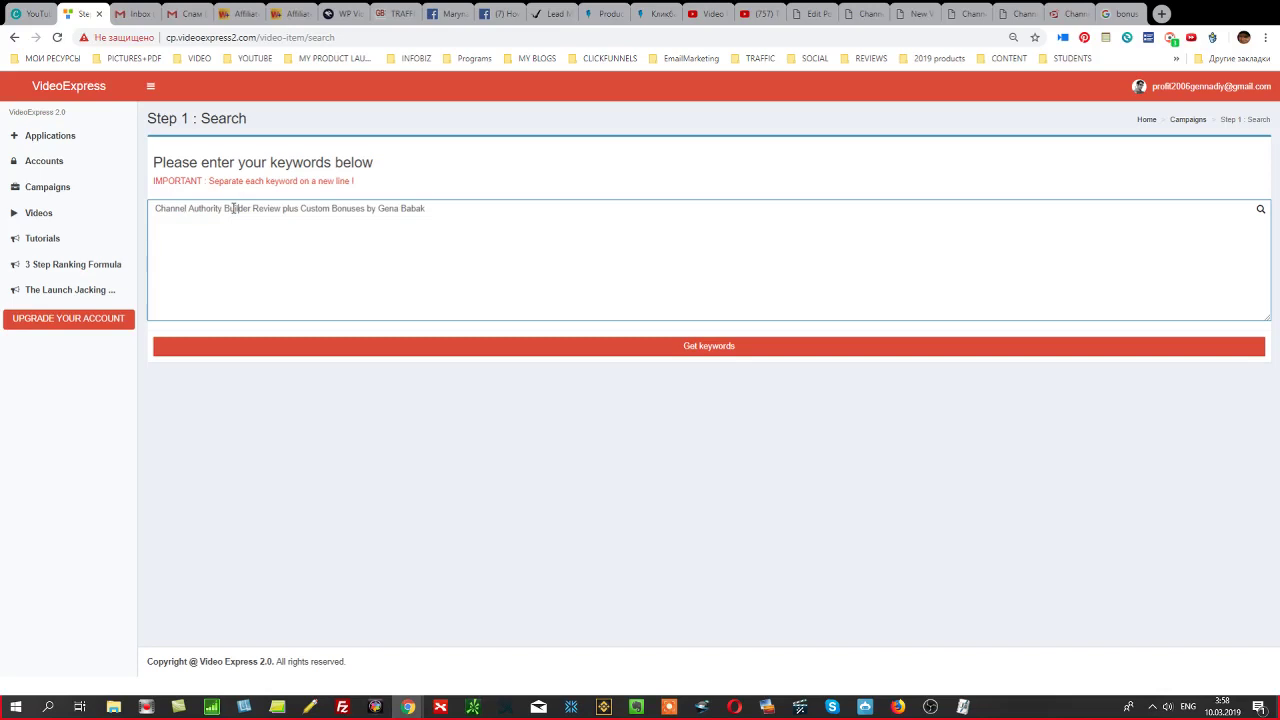
pyautogui.hotkey('shift', 'End')
pyautogui.press('BackSpace')
pyautogui.click(705, 350)
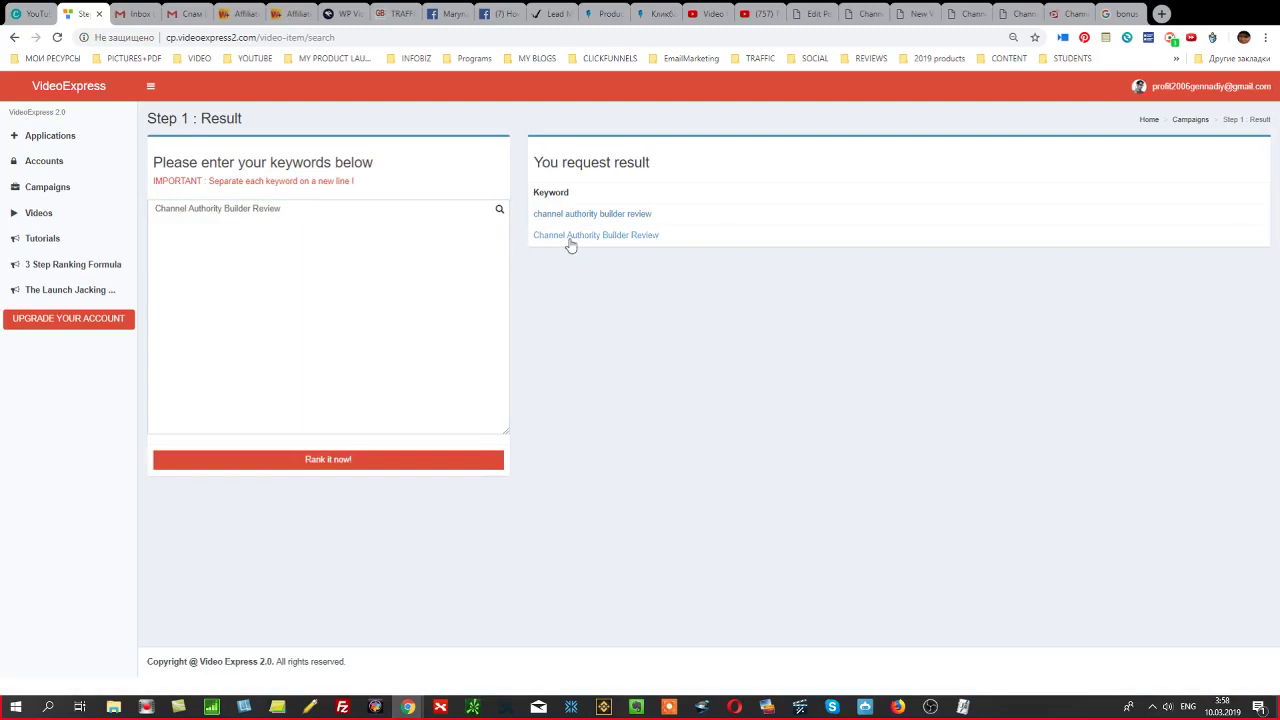
pyautogui.click(574, 240)
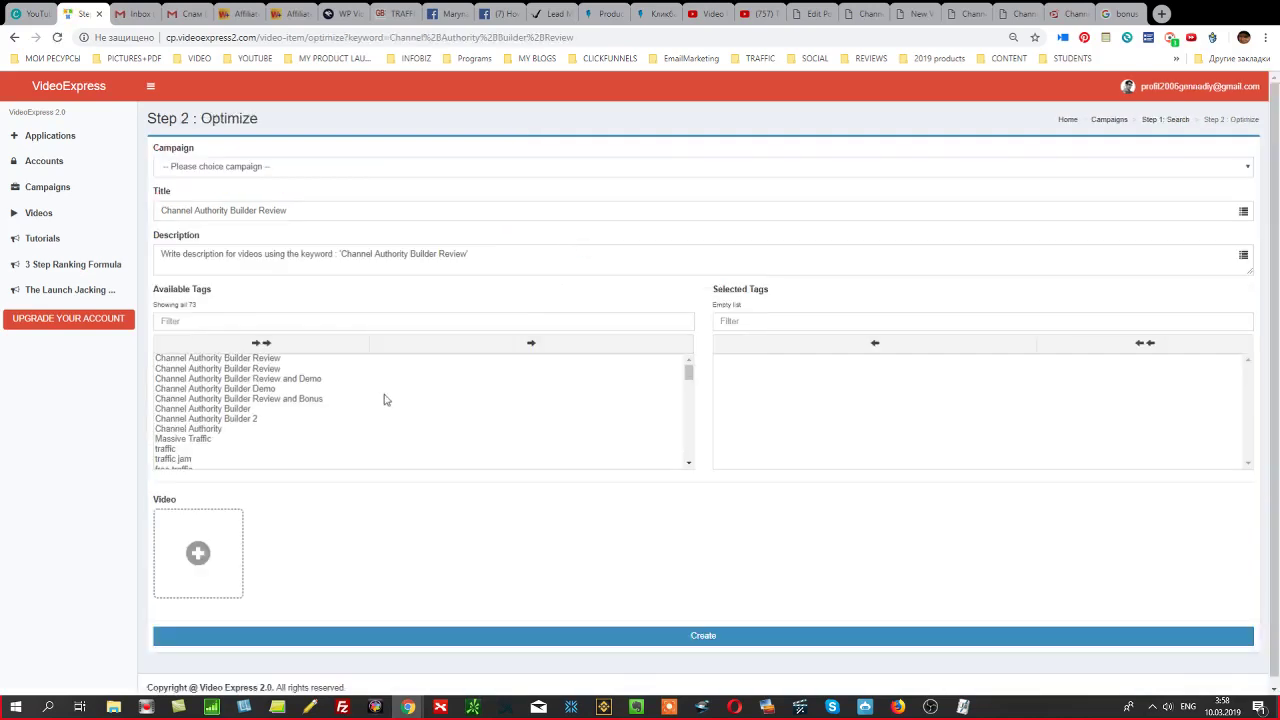
# Add both "Channel Authority Builder Review" tags plus the "Review and Demo" and "Review and Bonus" tags to the video's selected tags.
pyautogui.click(268, 366)
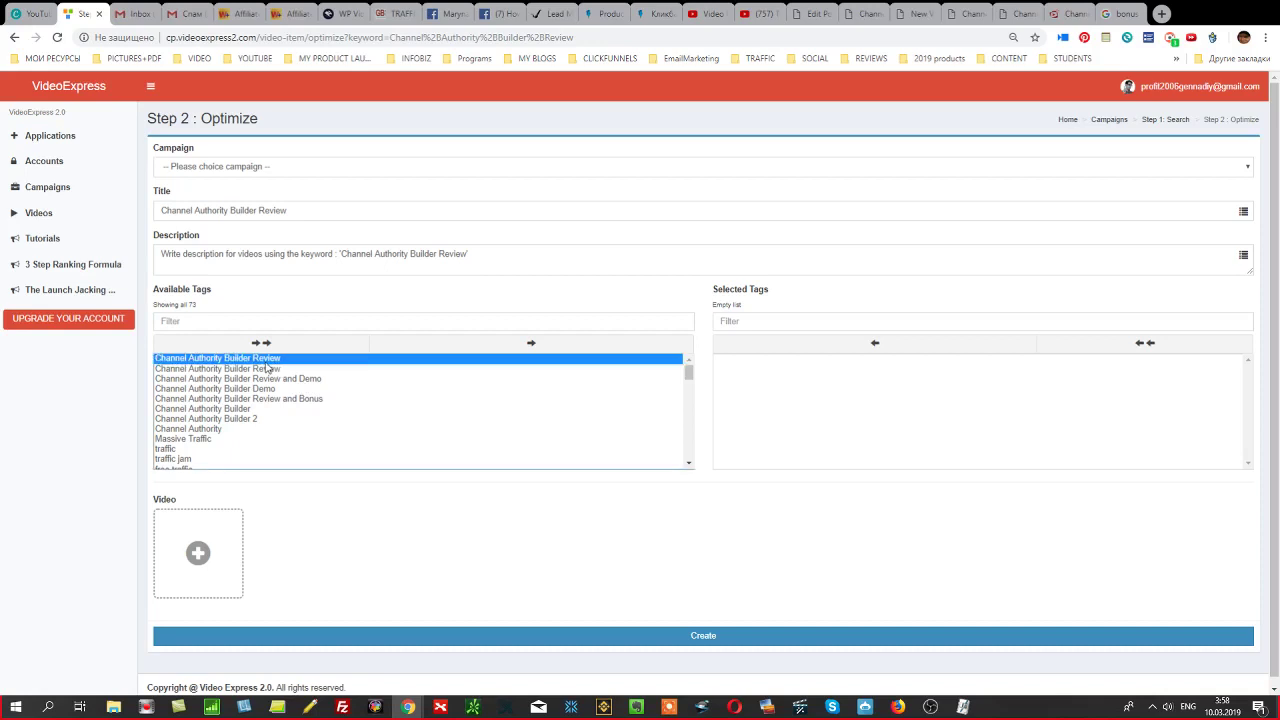
pyautogui.click(511, 349)
pyautogui.click(275, 359)
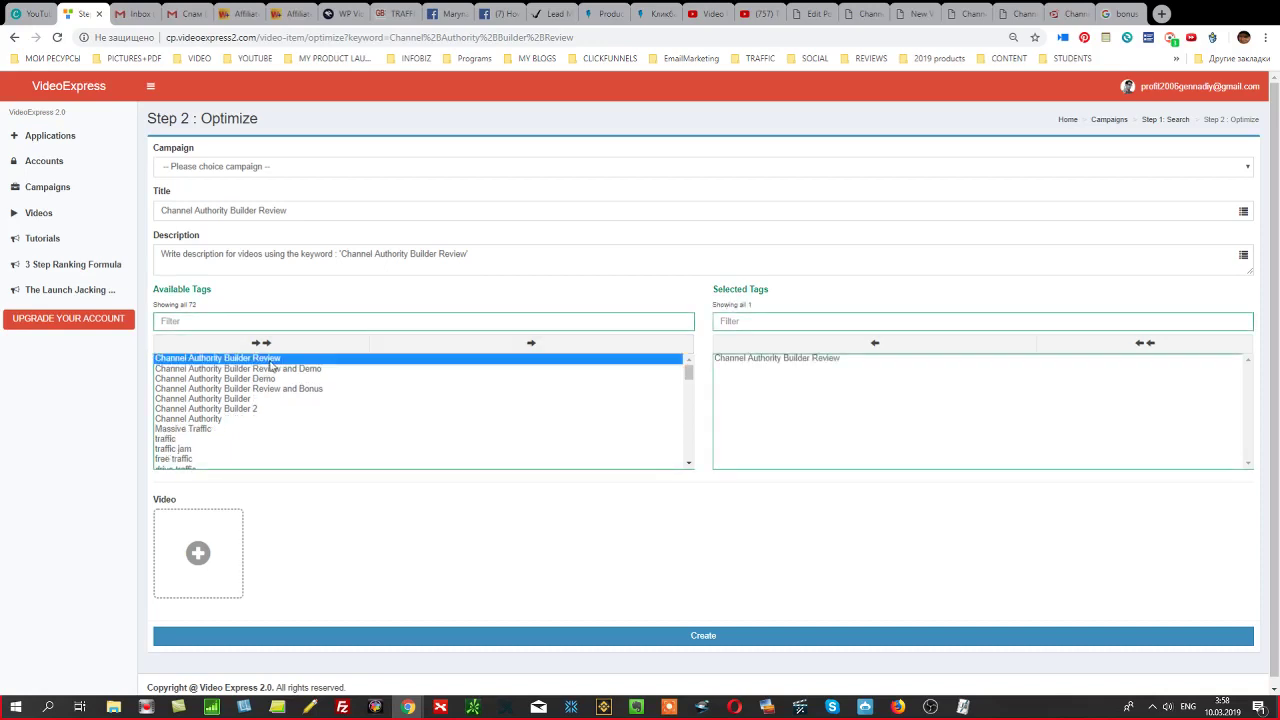
pyautogui.click(517, 346)
pyautogui.click(320, 358)
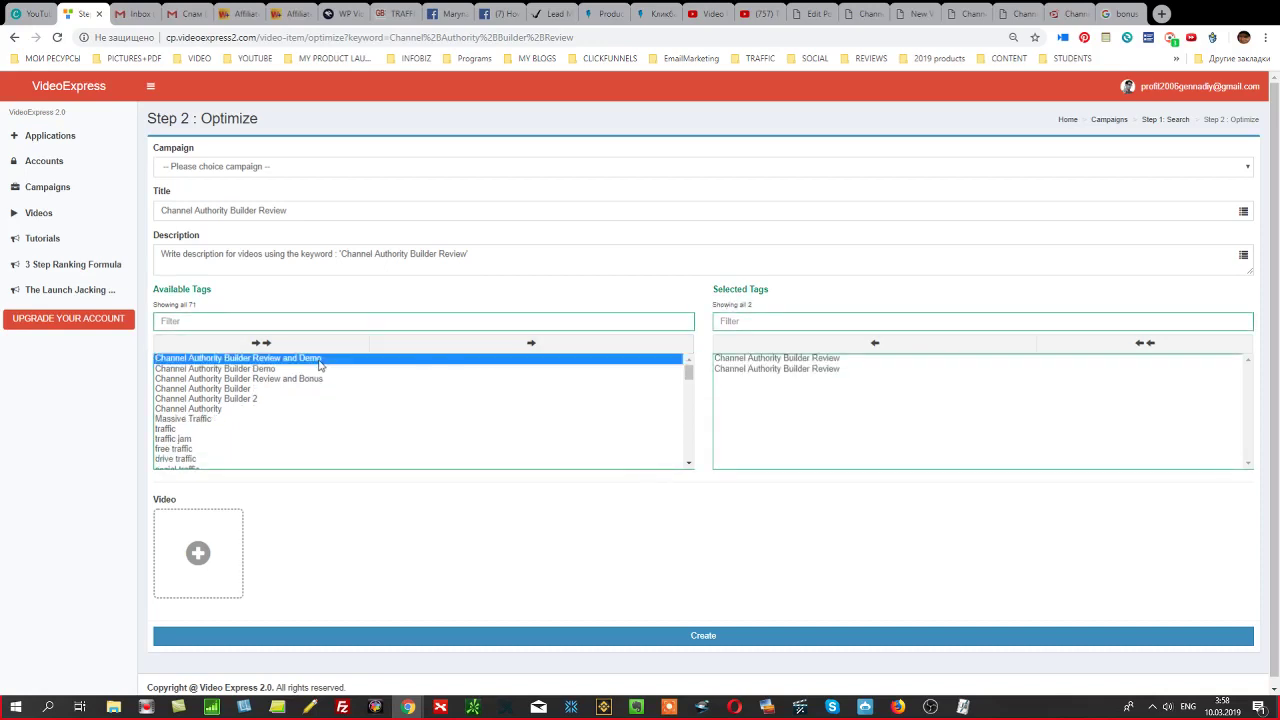
pyautogui.click(518, 349)
pyautogui.click(328, 369)
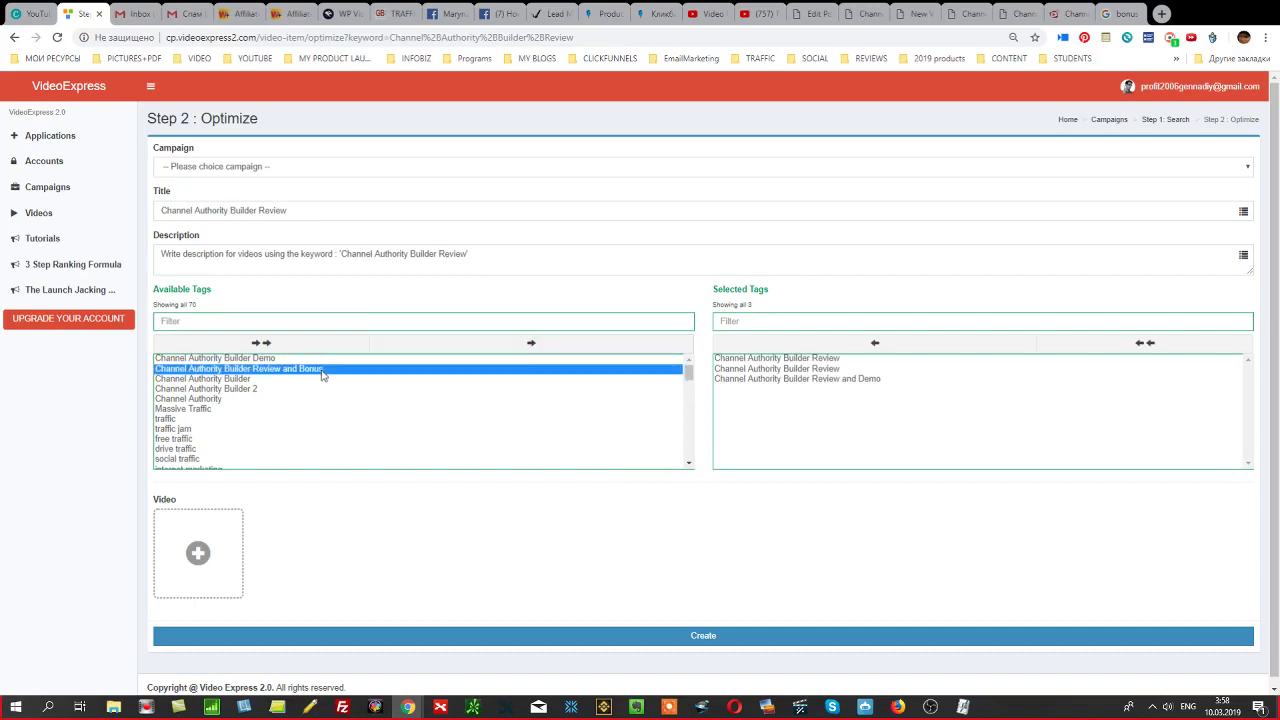
pyautogui.click(534, 347)
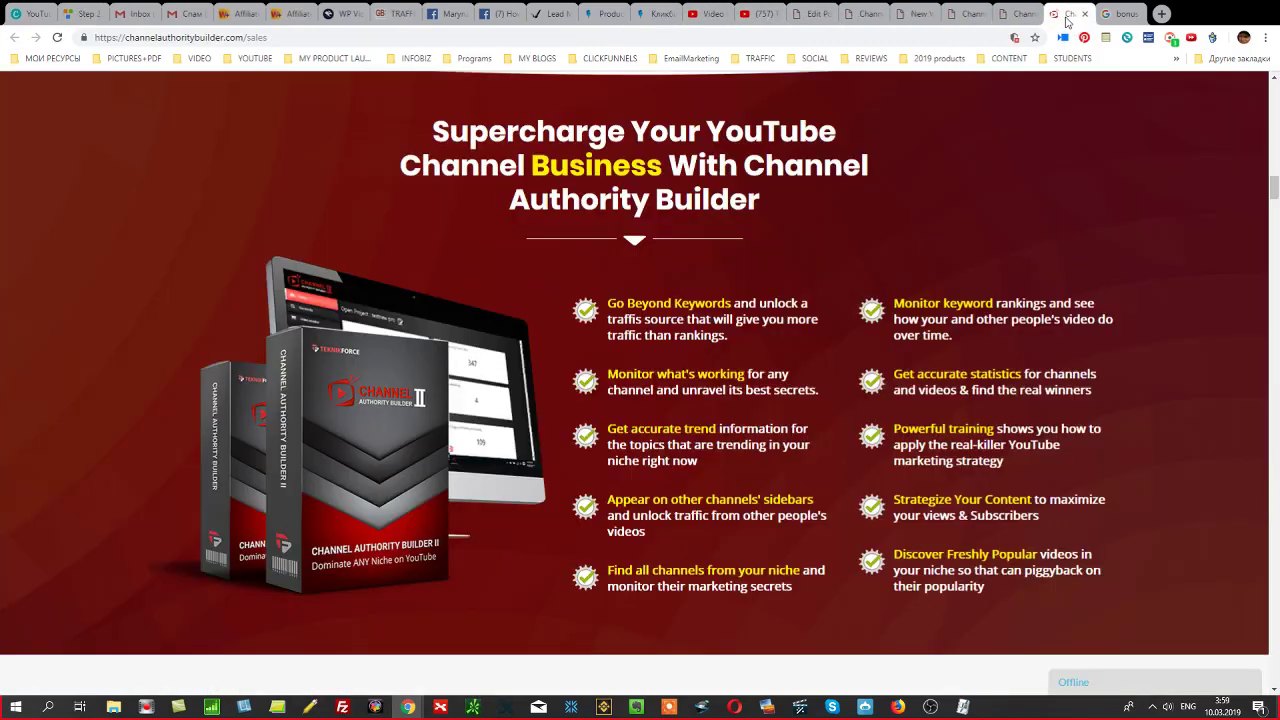
# Close the Channel Authority Builder sales page and the Google bonus image search page.
pyautogui.click(1070, 22)
pyautogui.click(1085, 14)
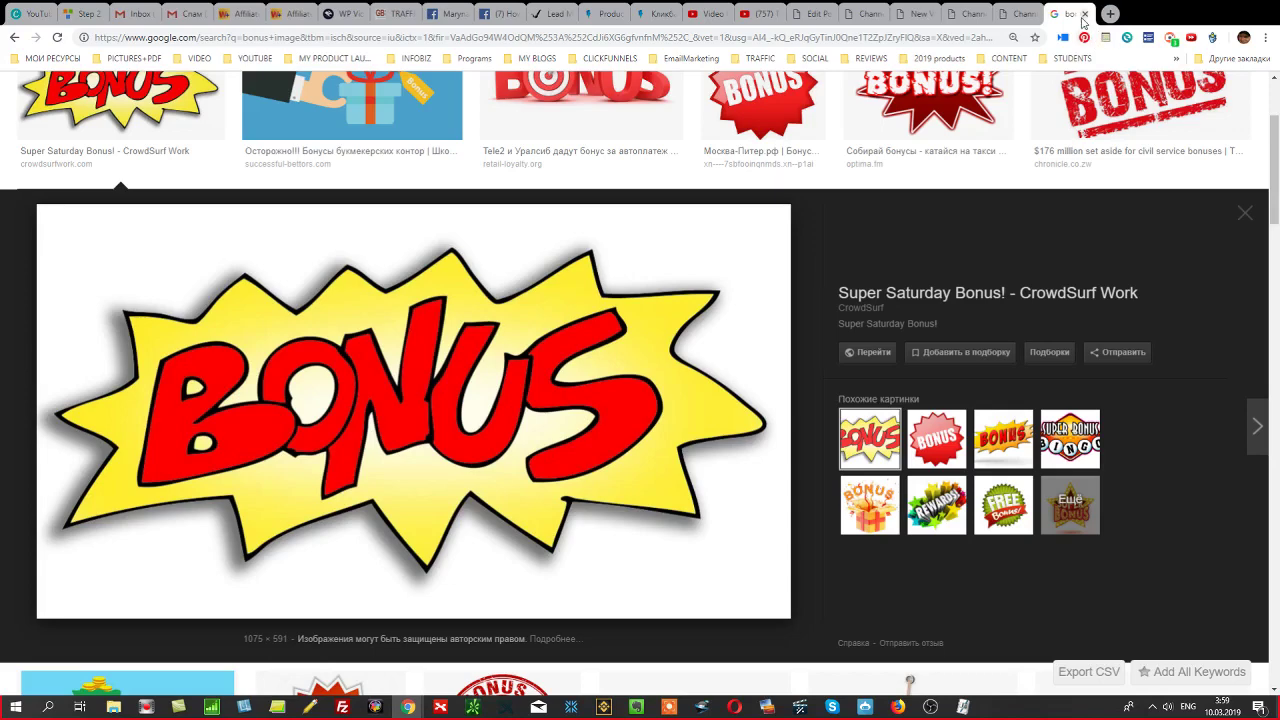
pyautogui.click(1084, 15)
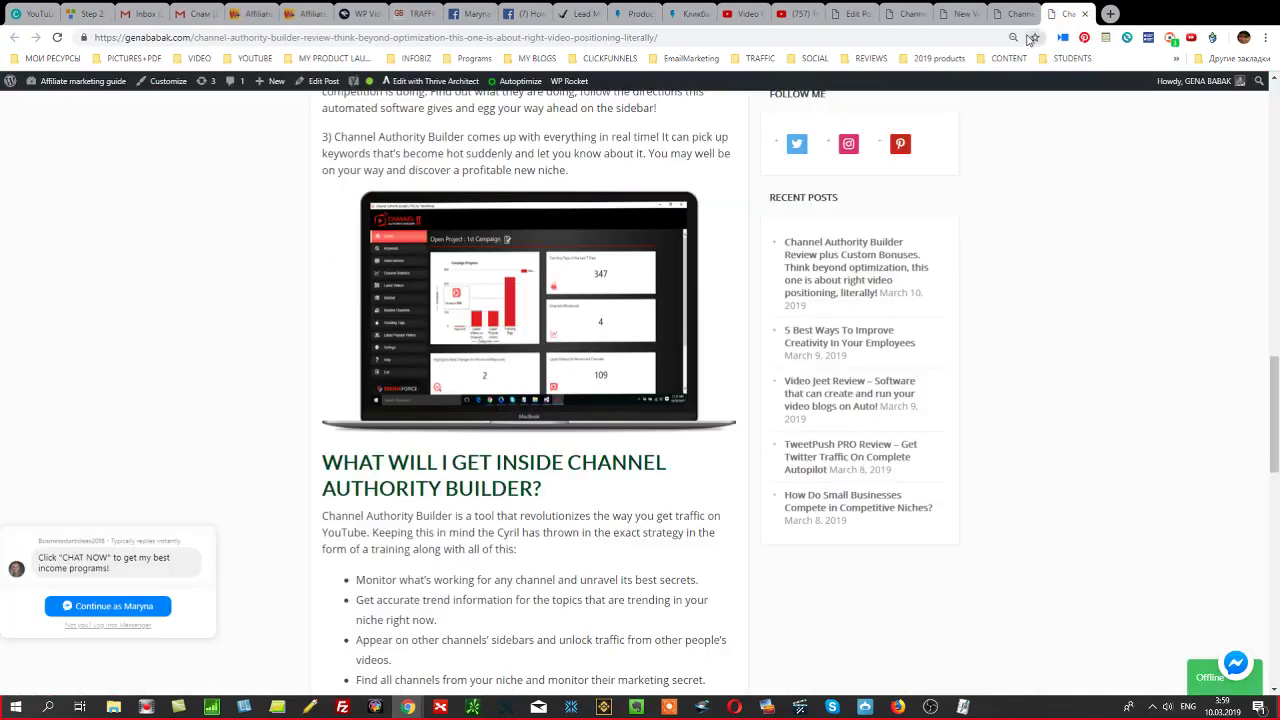
# Open the submitted video's status report from the WP Video Machine page and check its text, images, voice settings and status.
pyautogui.click(1016, 16)
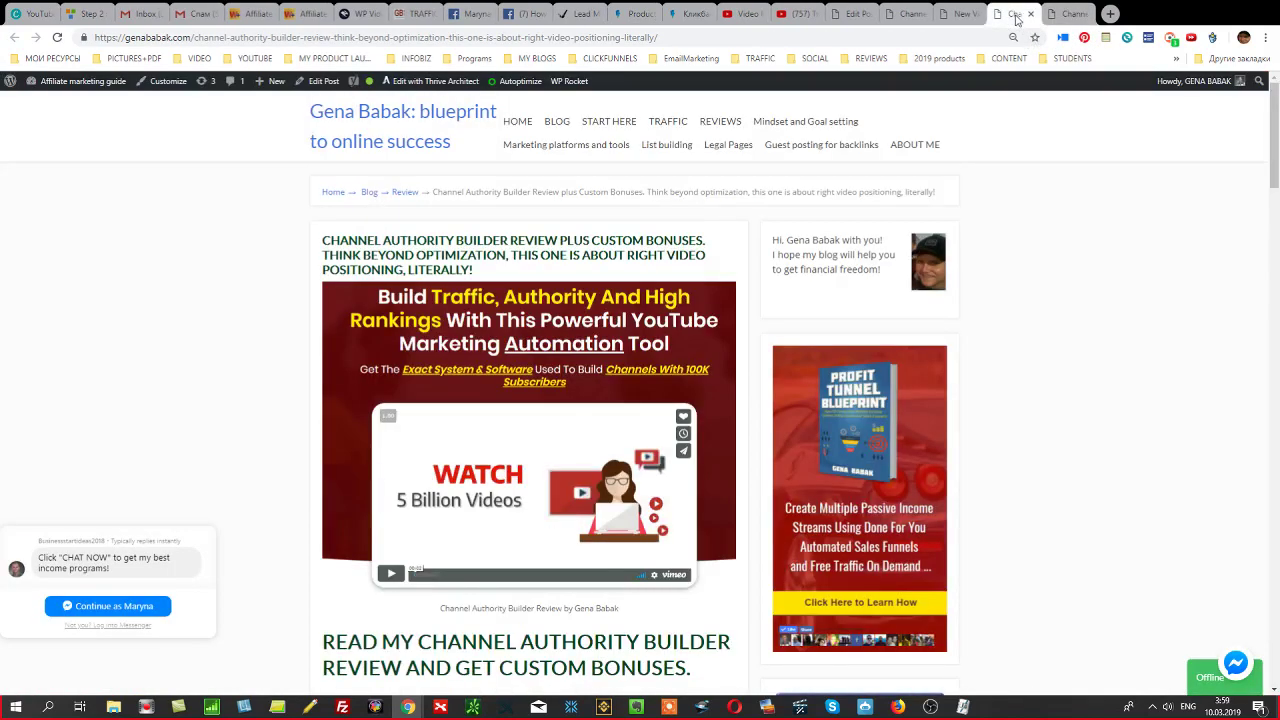
pyautogui.click(963, 15)
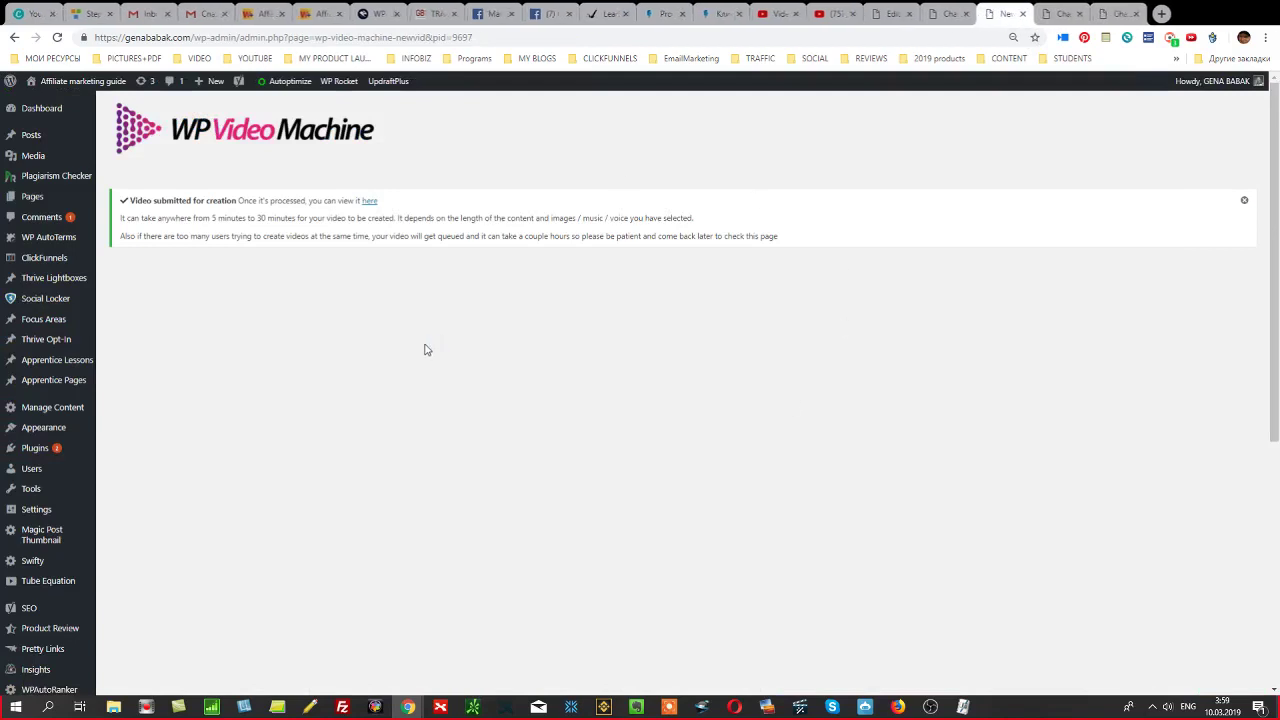
pyautogui.scroll(-2, 80, 495)
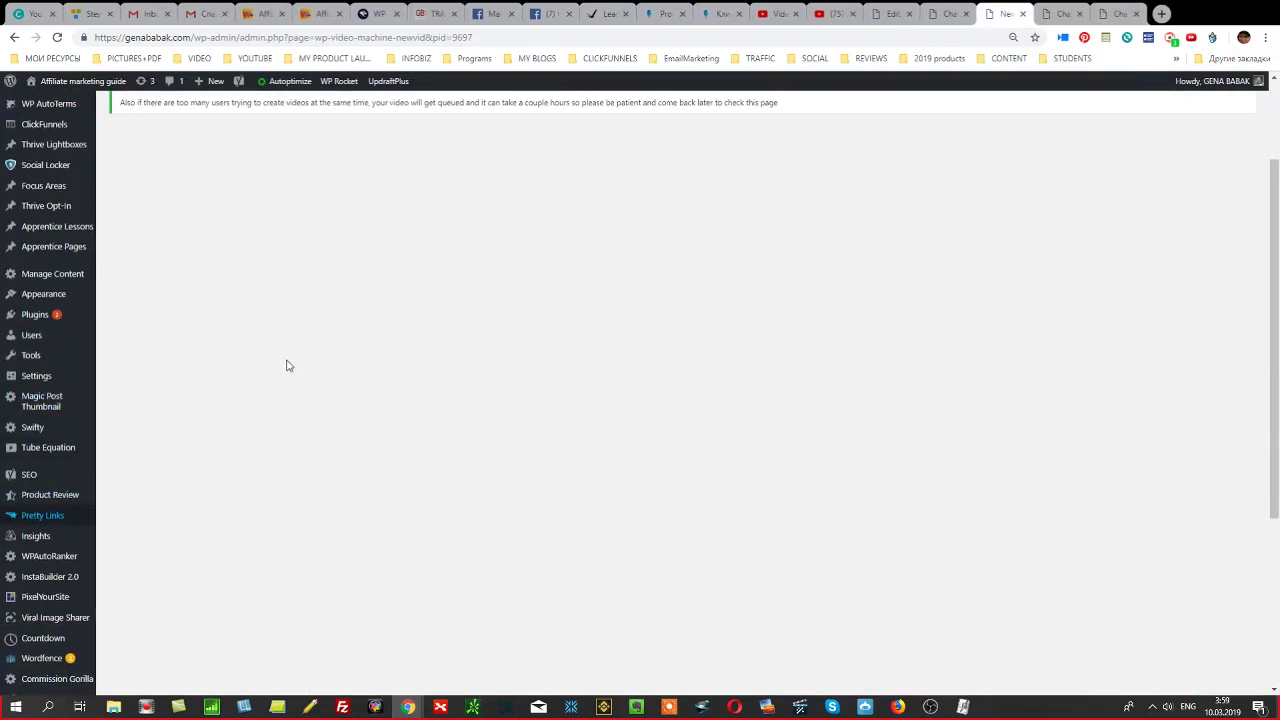
pyautogui.scroll(2, 437, 277)
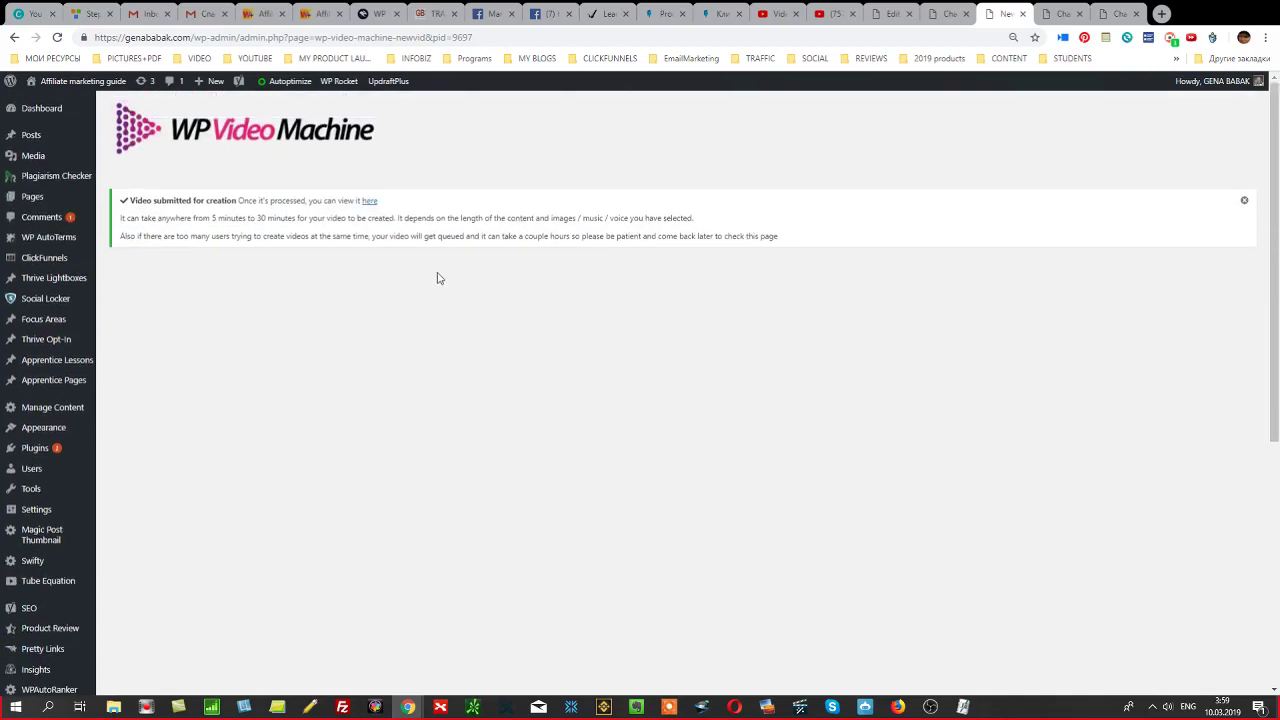
pyautogui.click(369, 203)
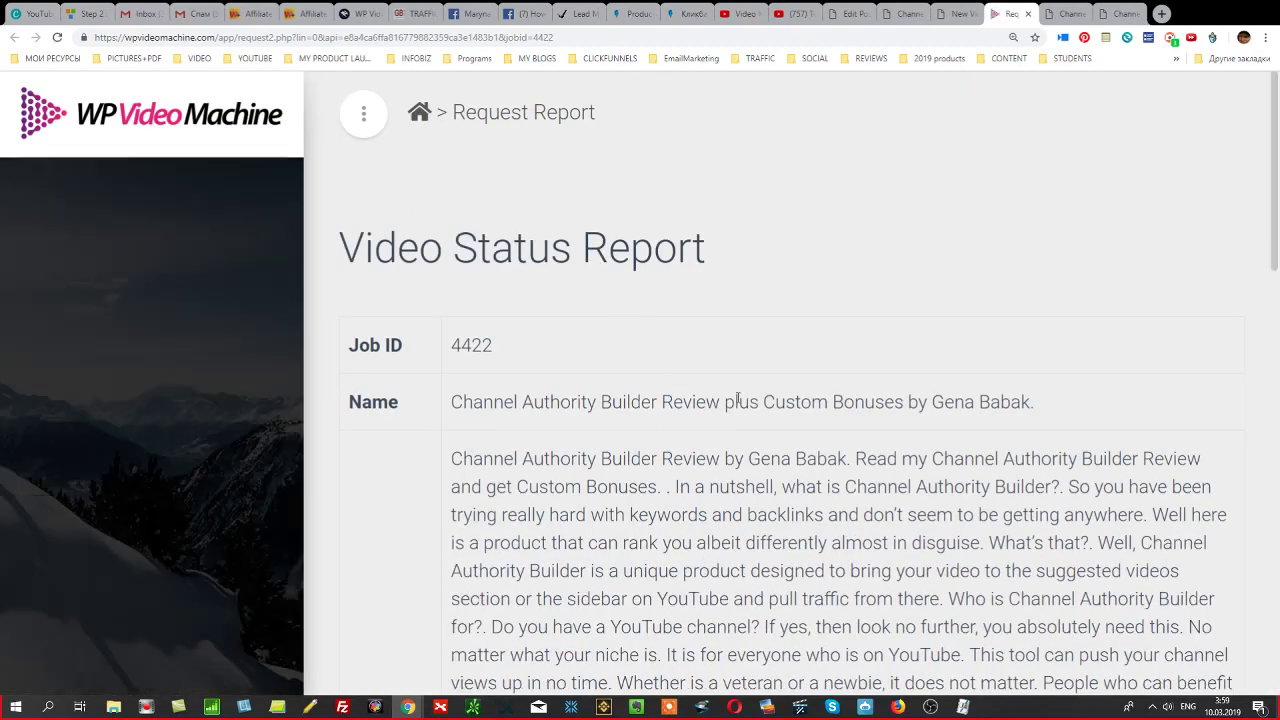
pyautogui.scroll(-4, 745, 402)
pyautogui.scroll(4, 770, 405)
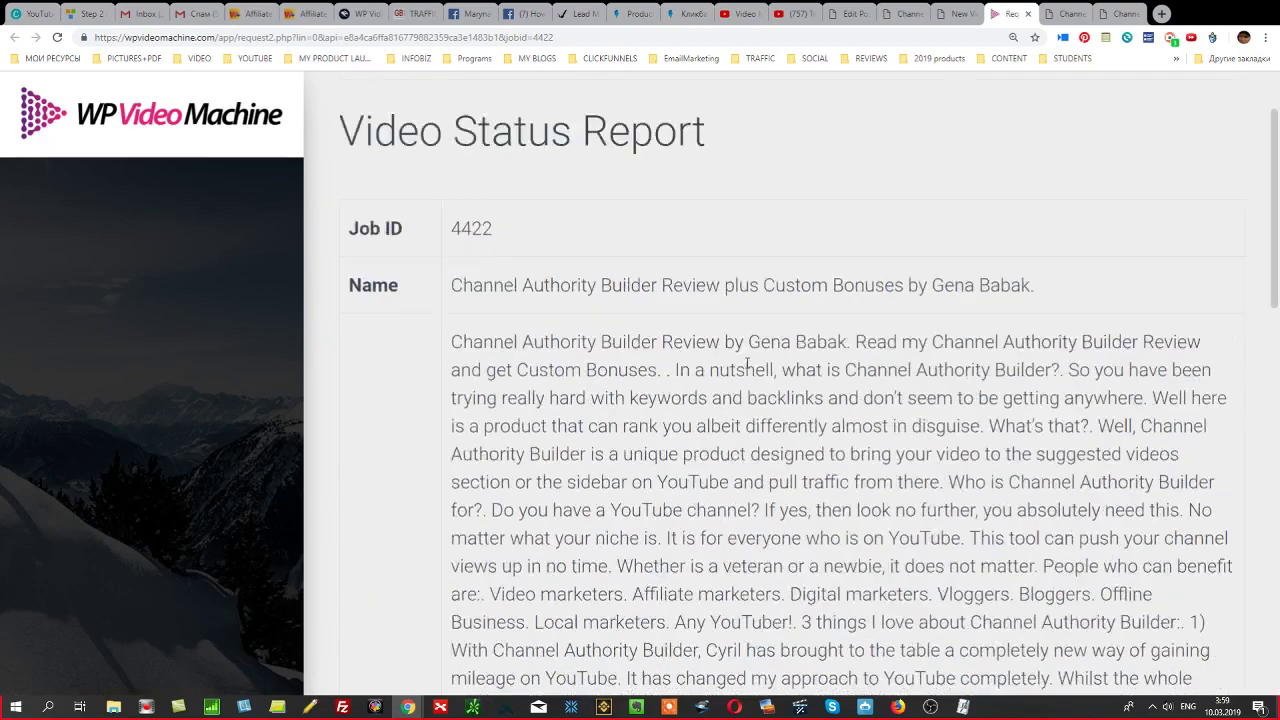
pyautogui.scroll(-5, 774, 350)
pyautogui.scroll(-8, 795, 360)
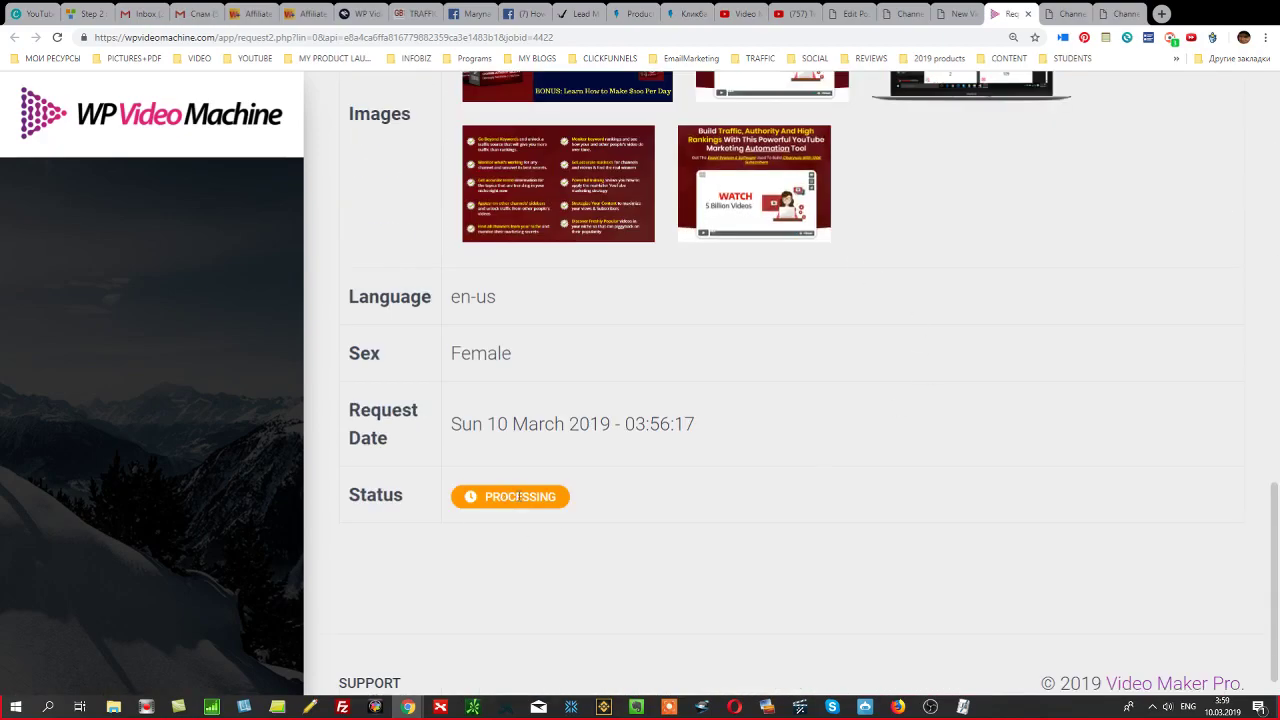
pyautogui.scroll(3, 890, 470)
pyautogui.scroll(8, 943, 477)
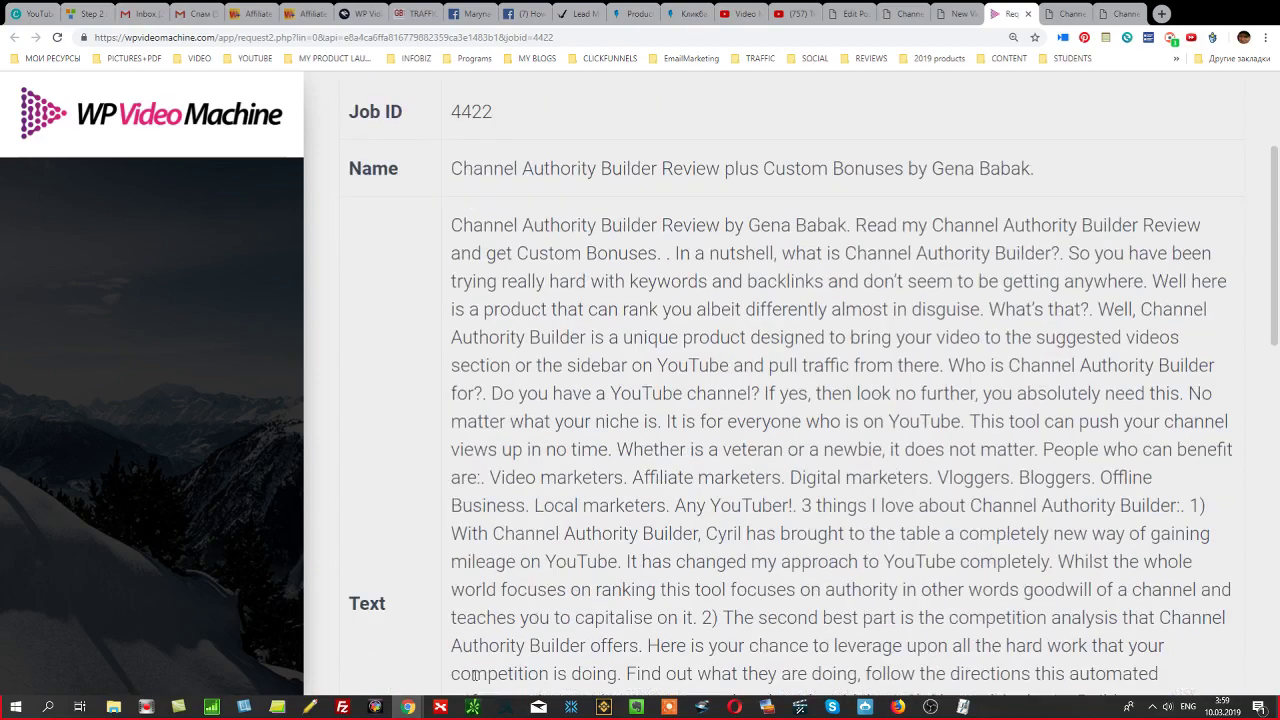
# Close the WP Video Machine submission page and bring up the review post's editor.
pyautogui.click(953, 16)
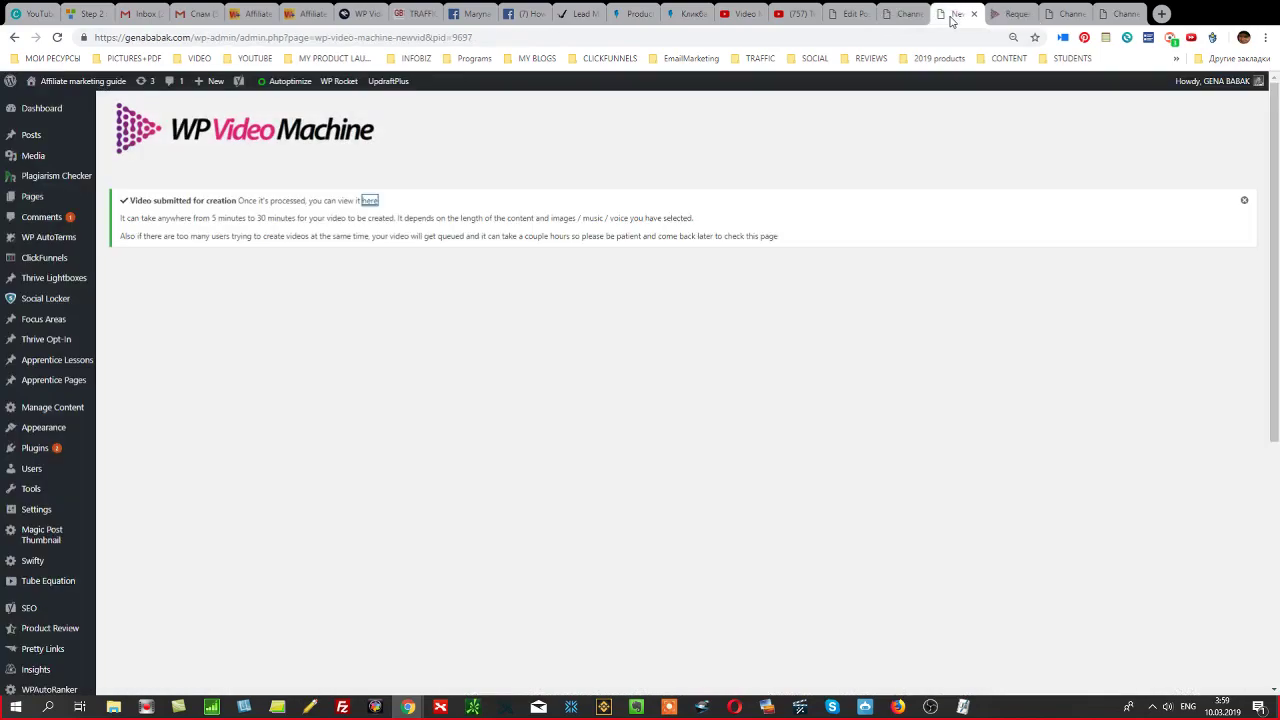
pyautogui.click(973, 14)
pyautogui.click(903, 16)
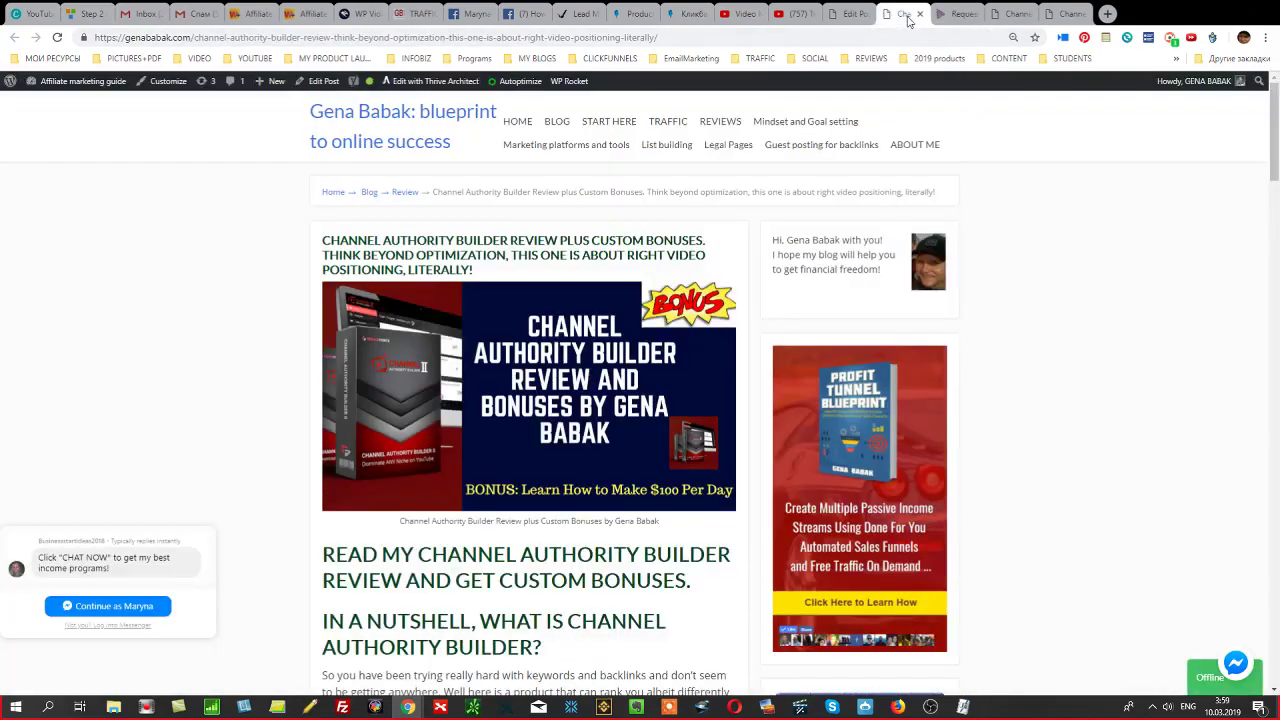
pyautogui.click(855, 16)
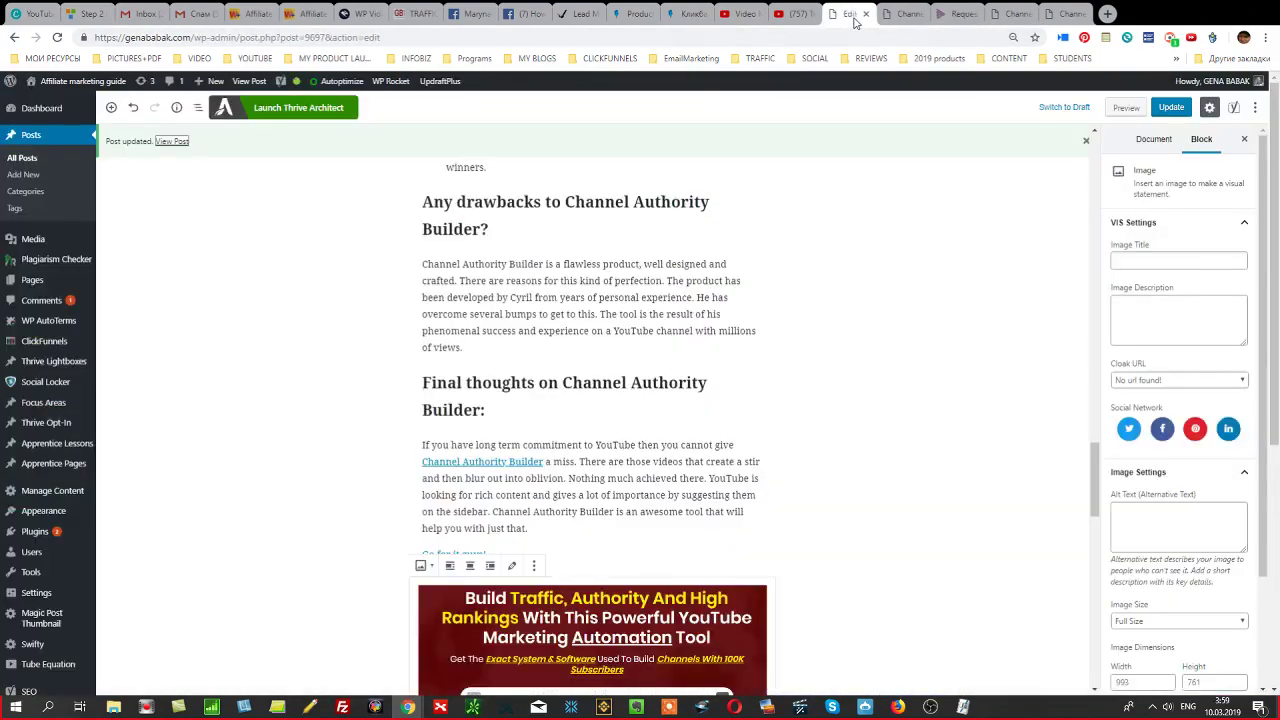
# Switch to VideoExpress and assign the video entry to the "Channel Authority Builder Review plus Custom Bonuses" campaign.
pyautogui.click(90, 16)
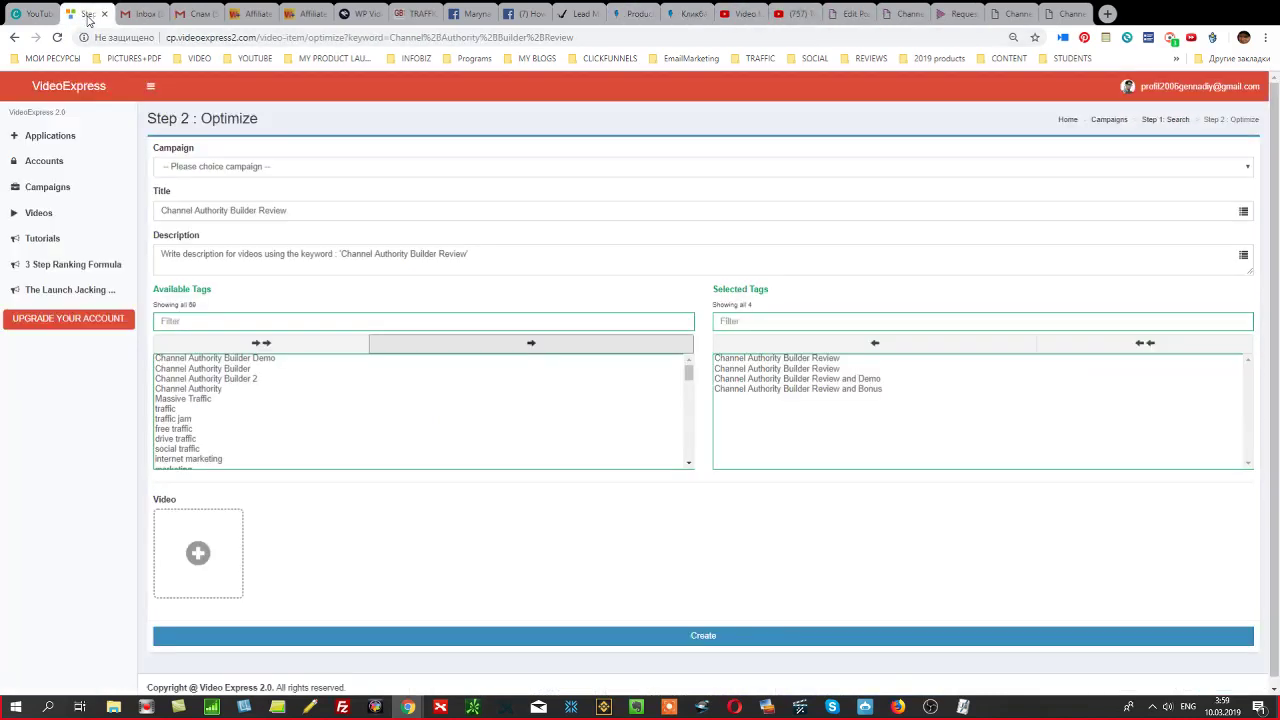
pyautogui.click(285, 172)
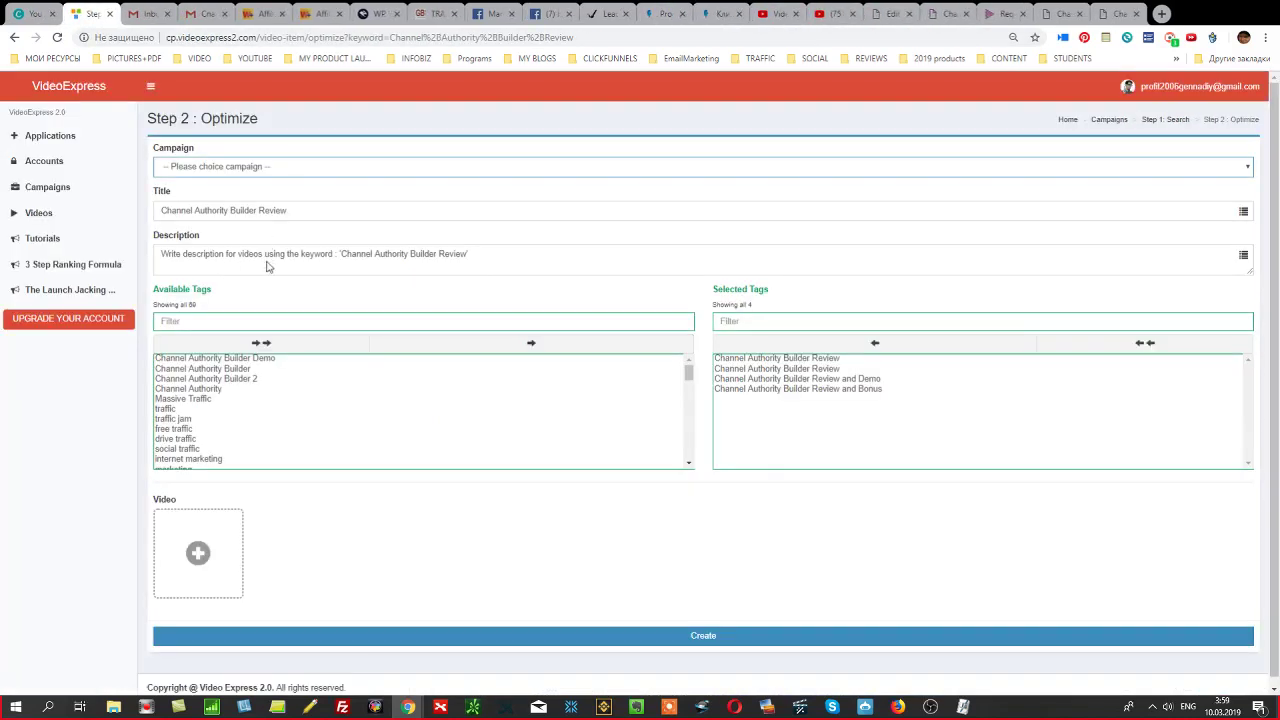
pyautogui.click(267, 276)
pyautogui.scroll(-1, 591, 446)
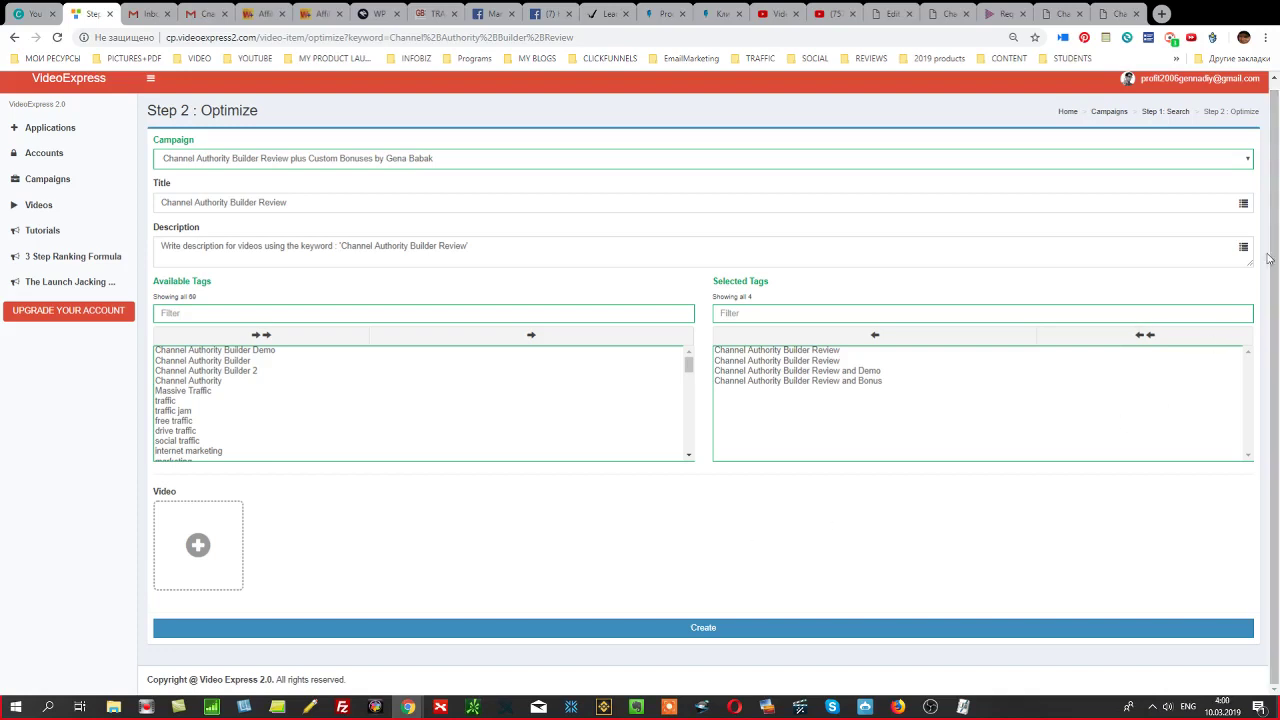
pyautogui.moveTo(1274, 275); pyautogui.dragTo(1275, 213)
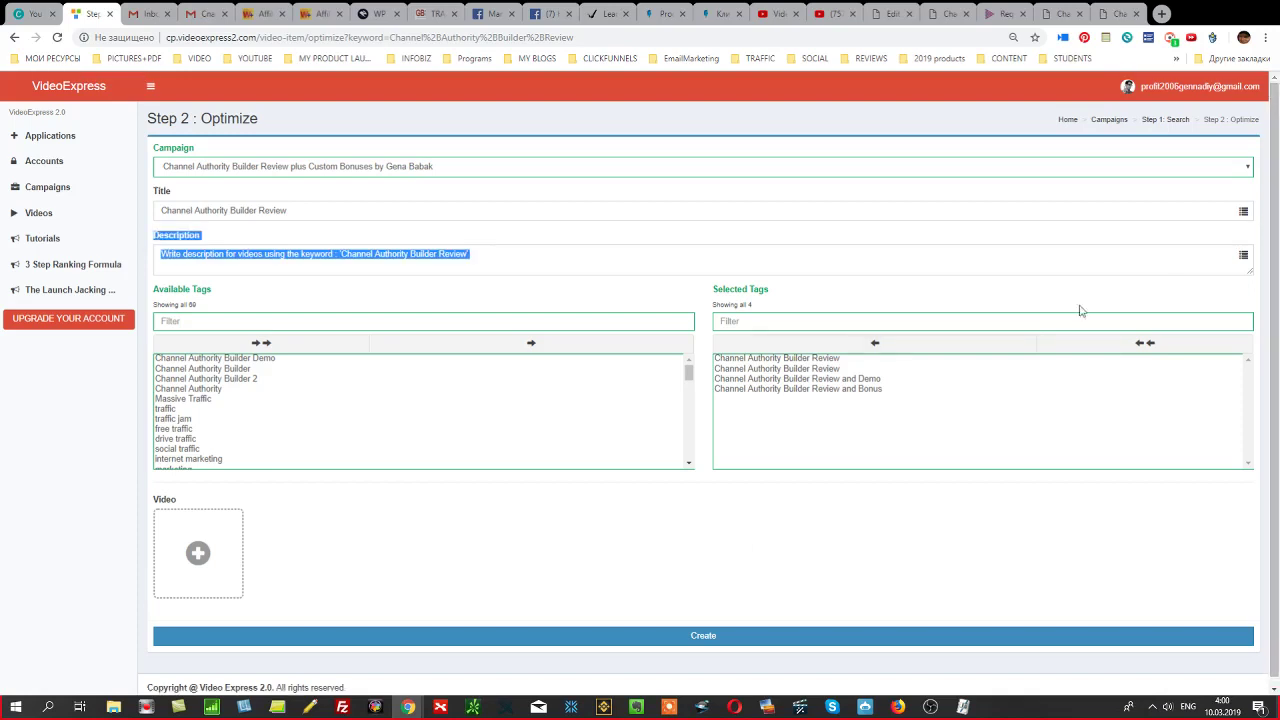
pyautogui.click(490, 540)
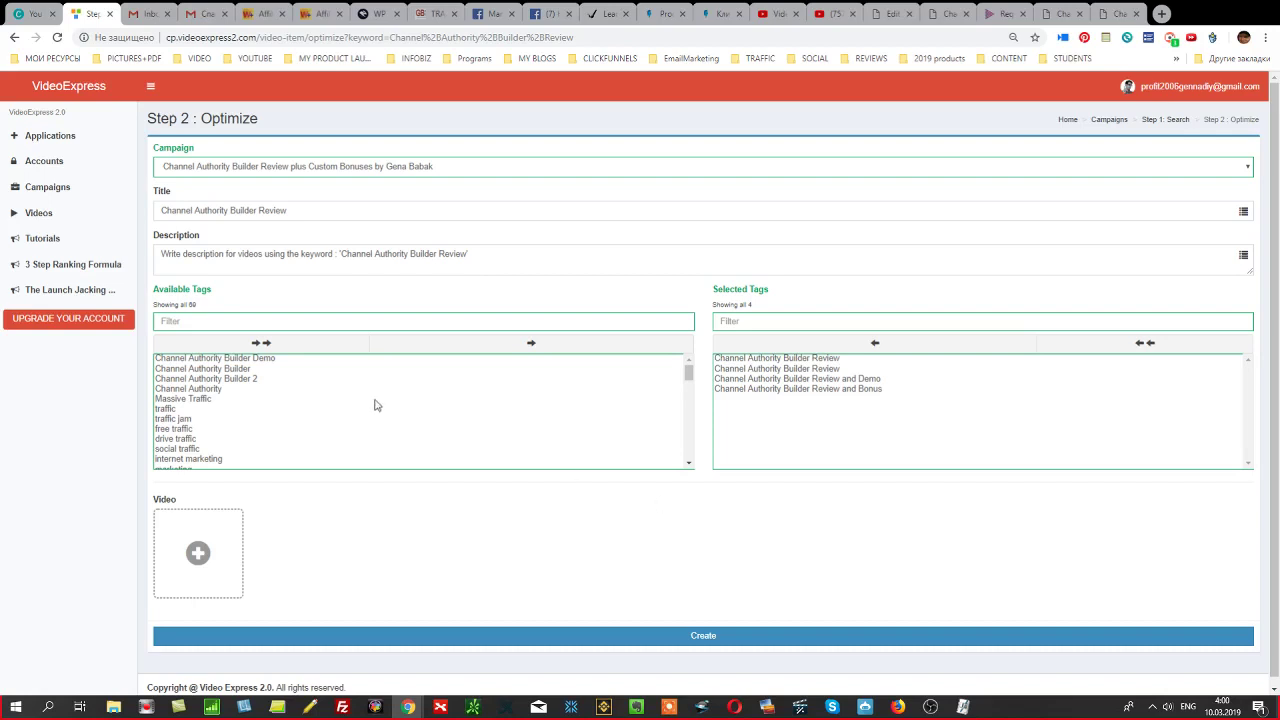
# Shorten the video entry's description to "Channel Authority Builder Review".
pyautogui.click(340, 252)
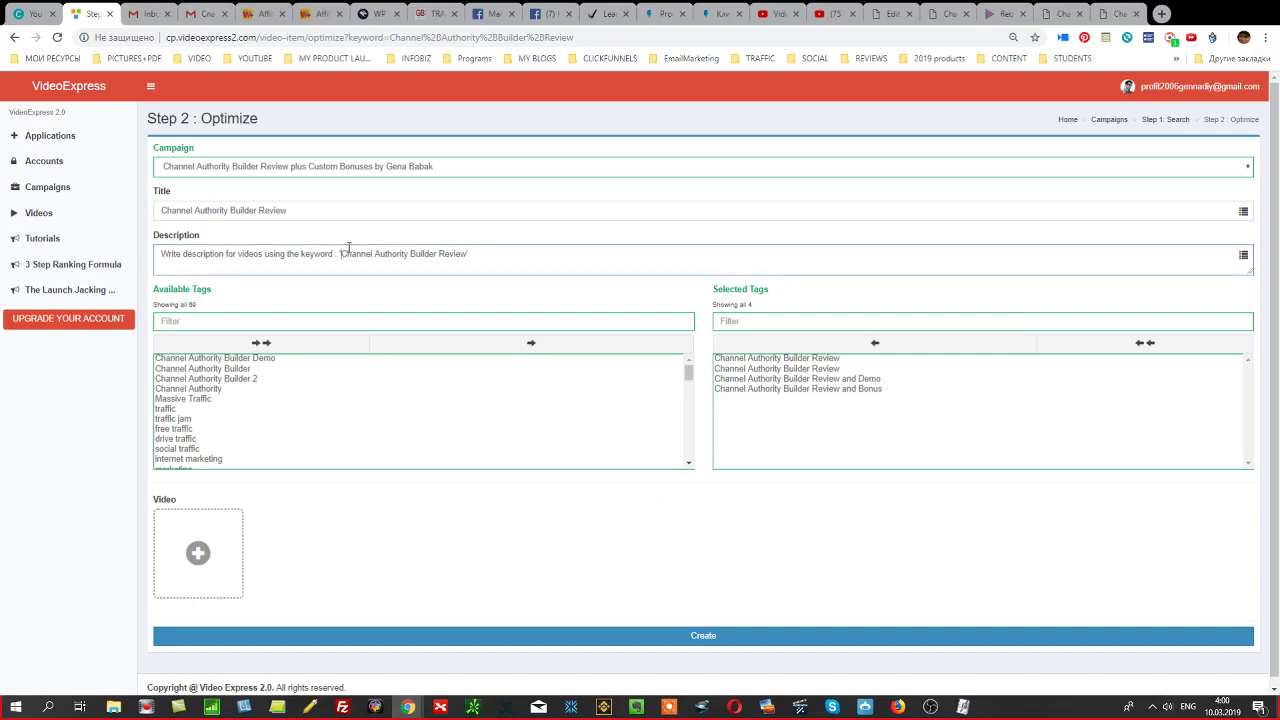
pyautogui.hotkey('shift', 'Home')
pyautogui.press('BackSpace')
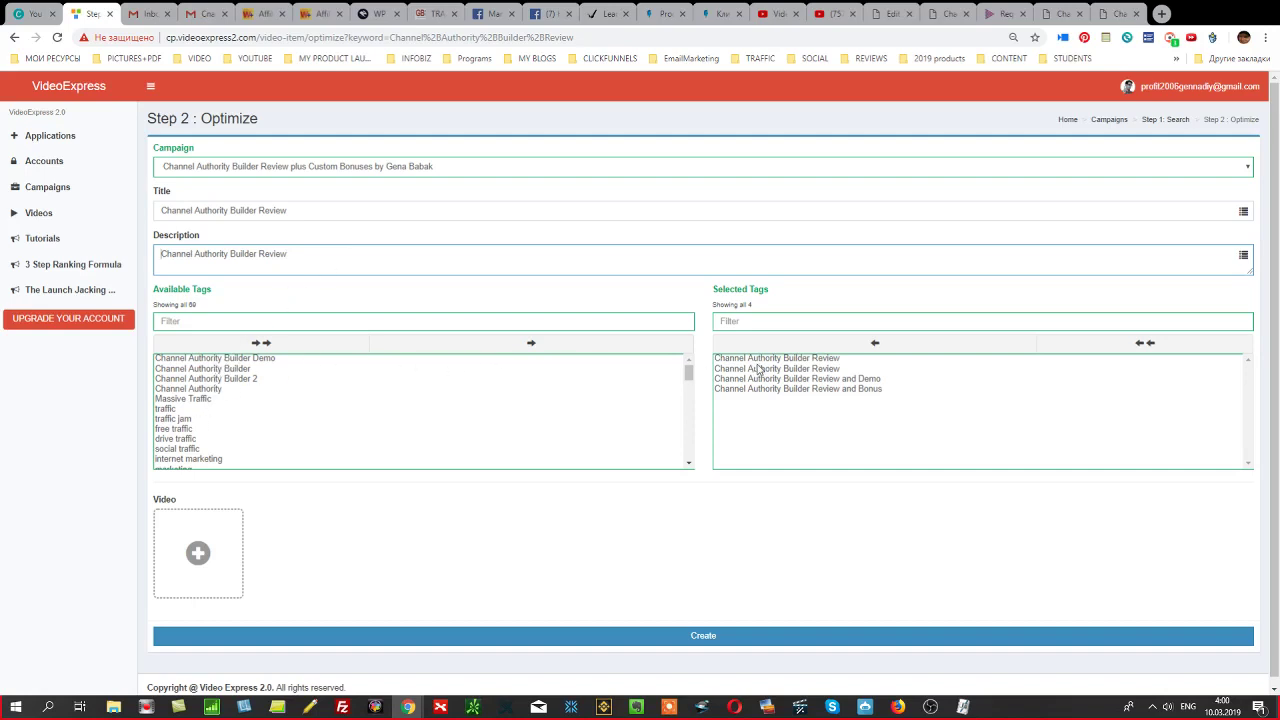
pyautogui.scroll(-1, 587, 554)
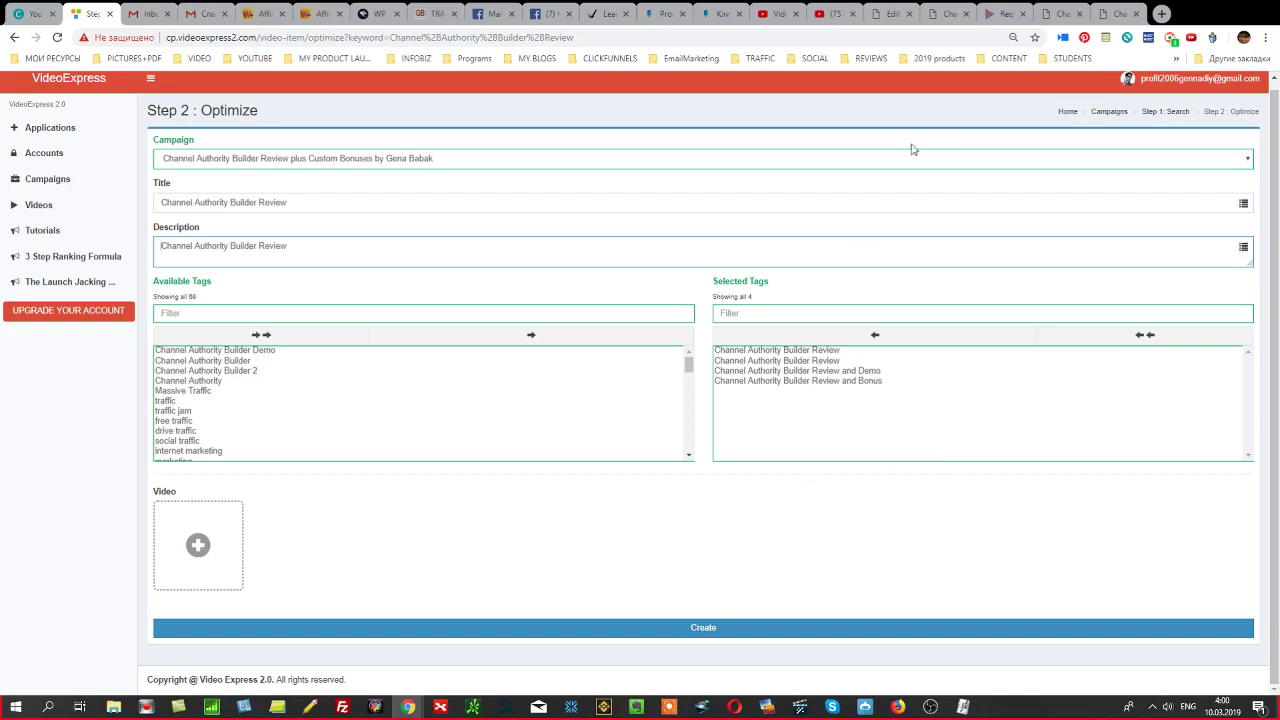
# Return to the review post's editor and open the WP Video Machine videos list from there.
pyautogui.click(947, 14)
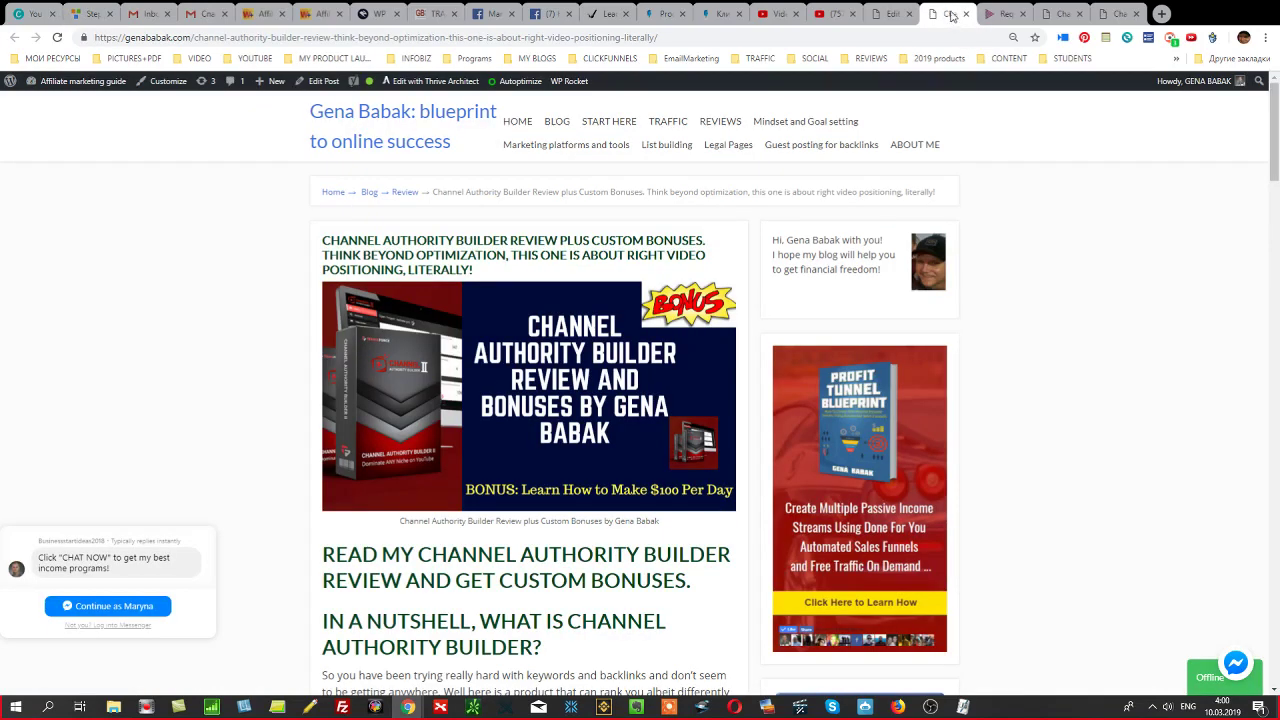
pyautogui.click(891, 17)
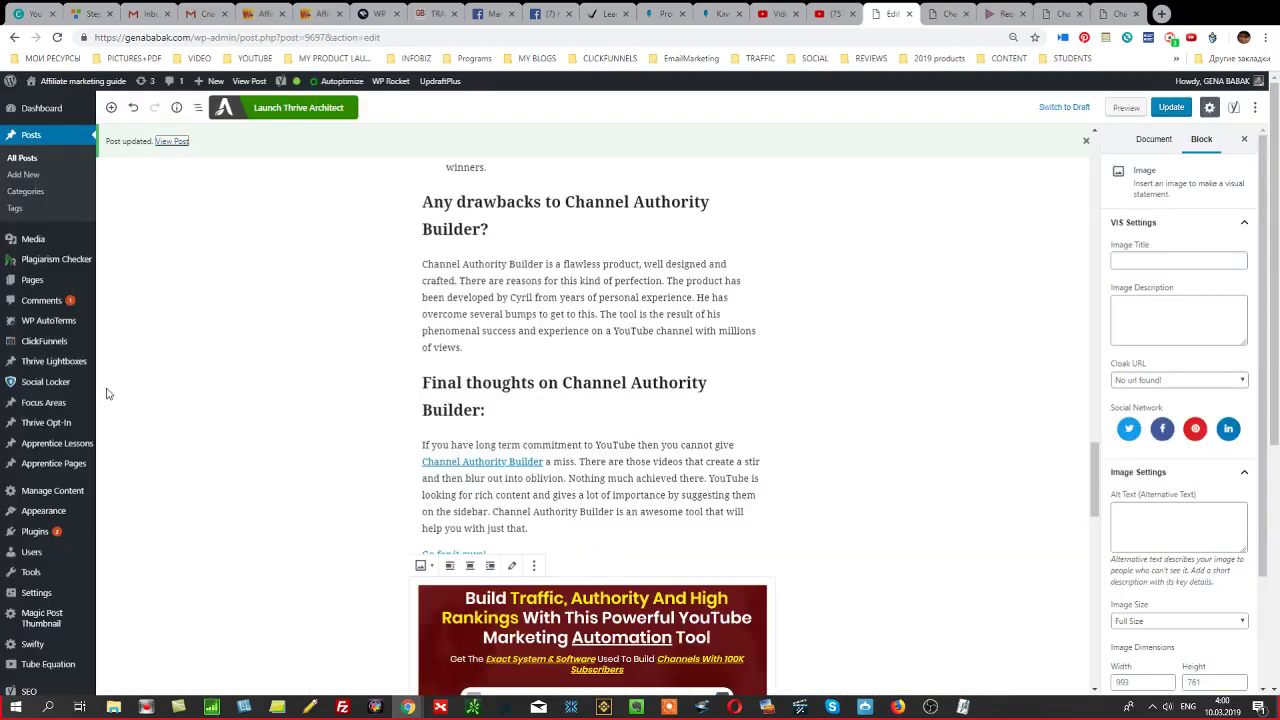
pyautogui.scroll(-2, 231, 403)
pyautogui.scroll(-4, 66, 474)
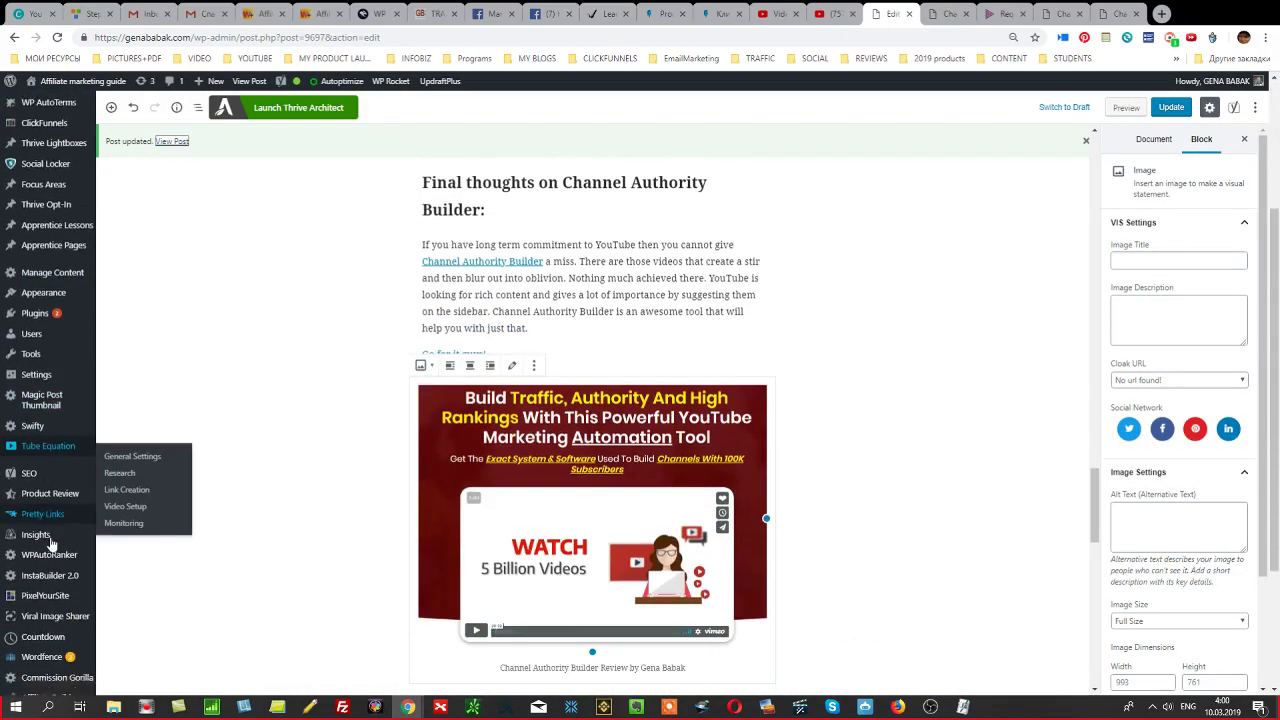
pyautogui.moveTo(47, 665)
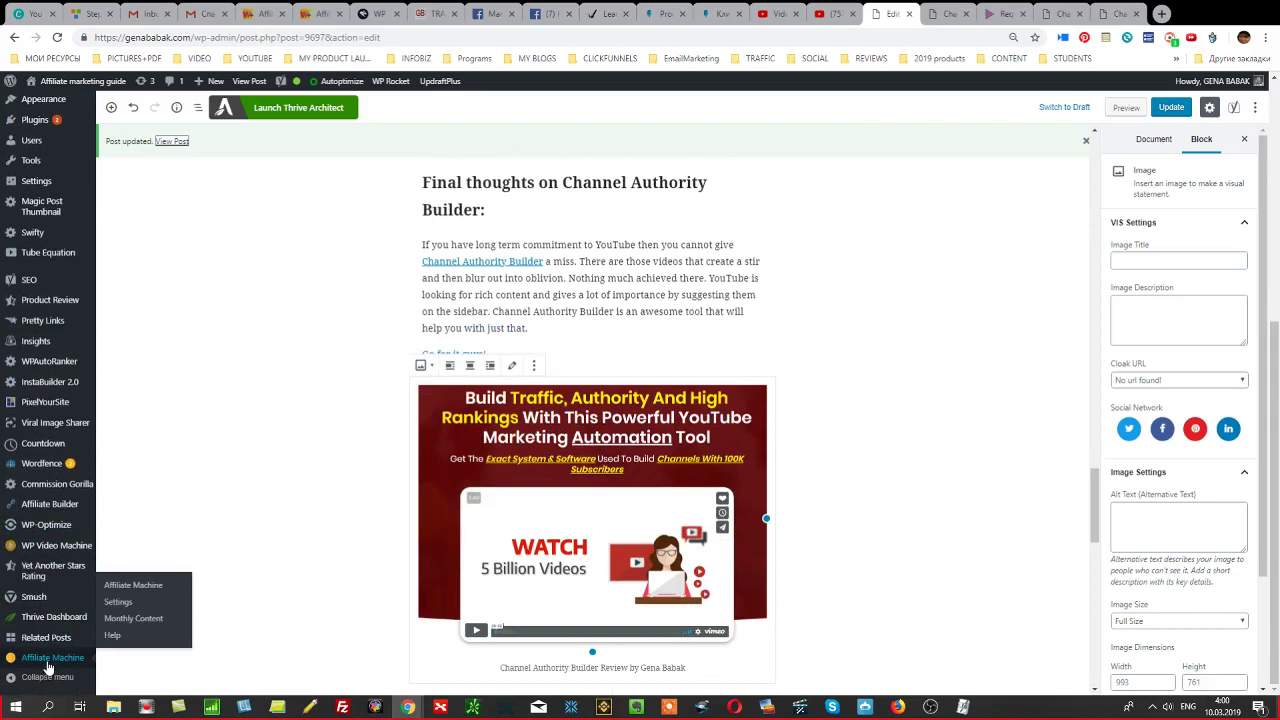
pyautogui.moveTo(58, 548)
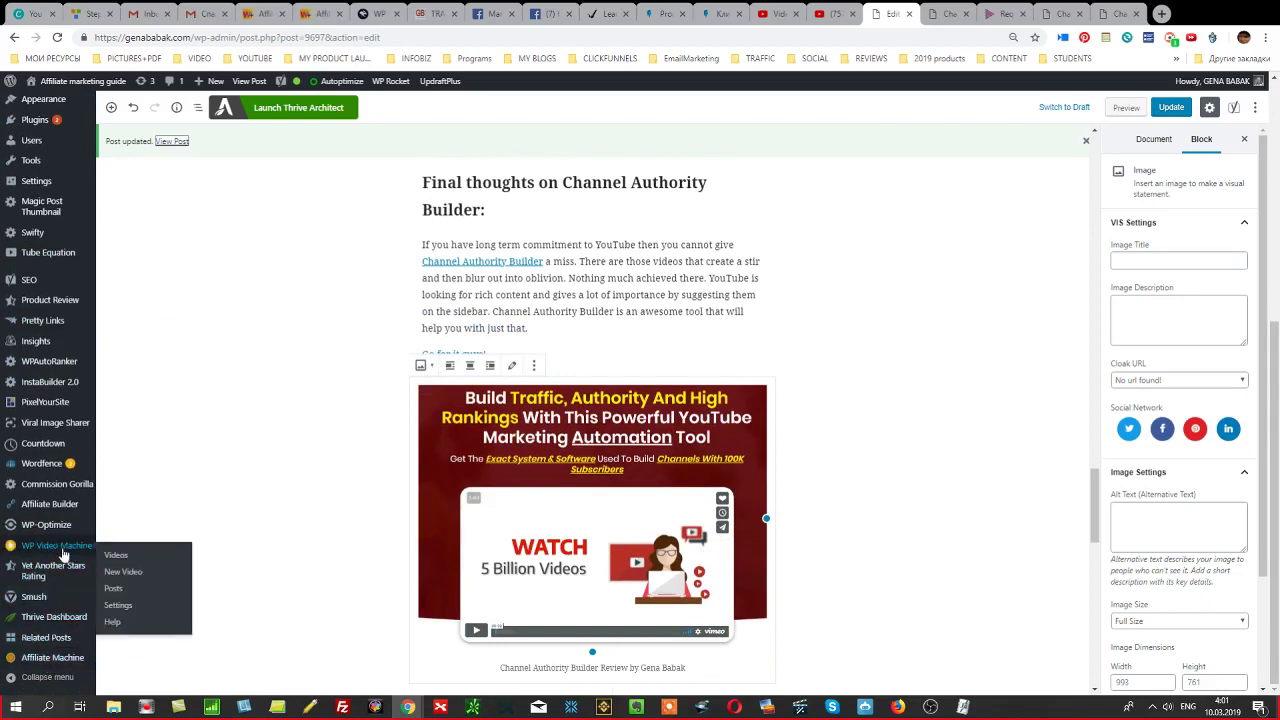
pyautogui.click(116, 557)
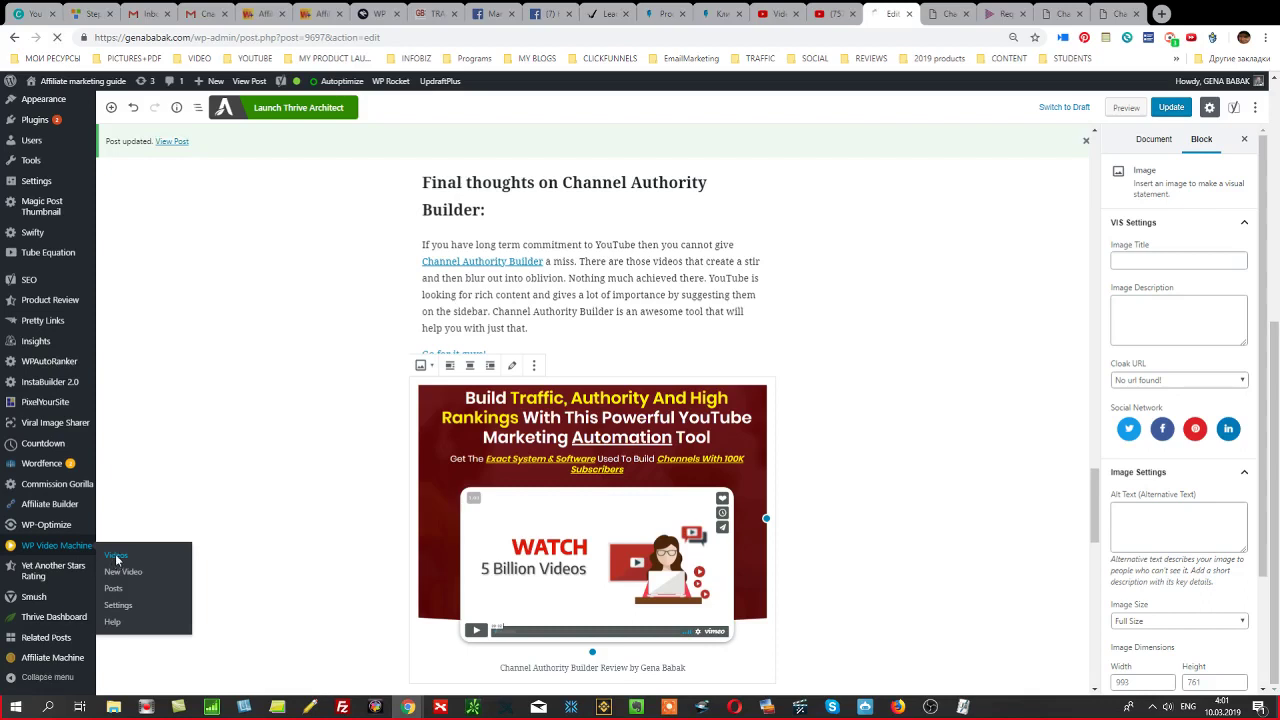
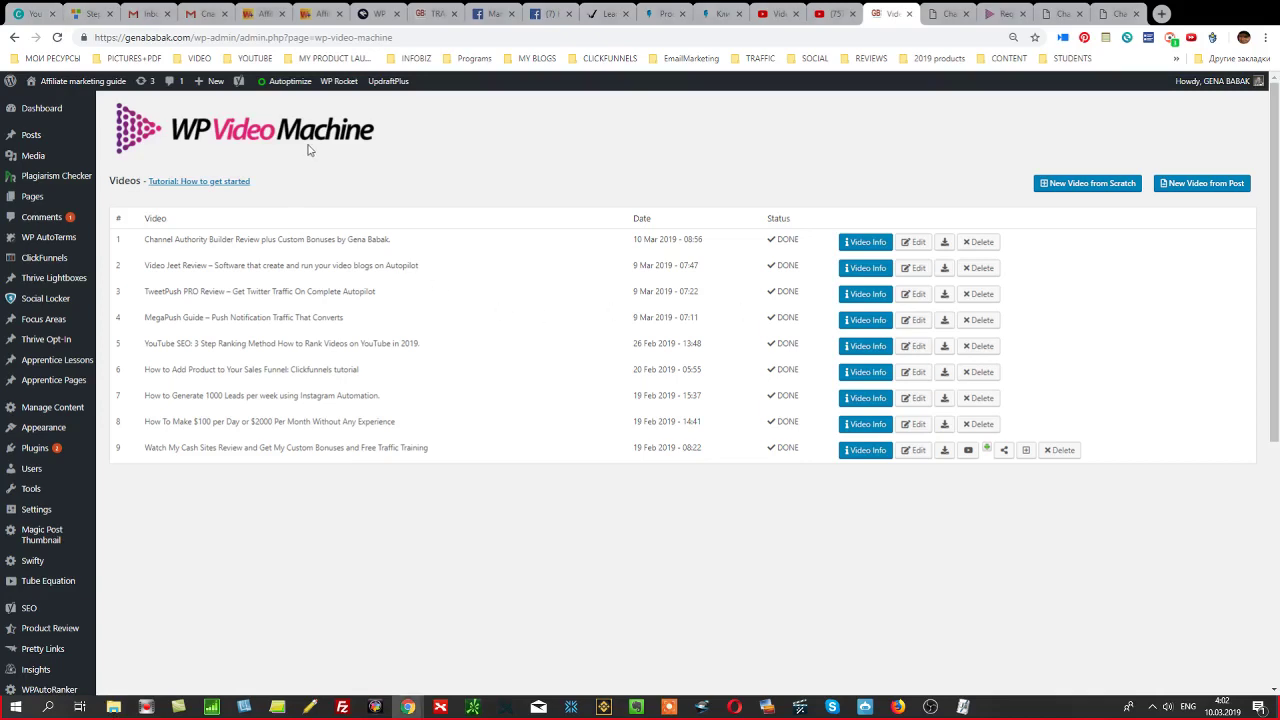
# Attach the Channel Authority Builder video file to the VideoExpress entry and create the entry.
pyautogui.click(97, 16)
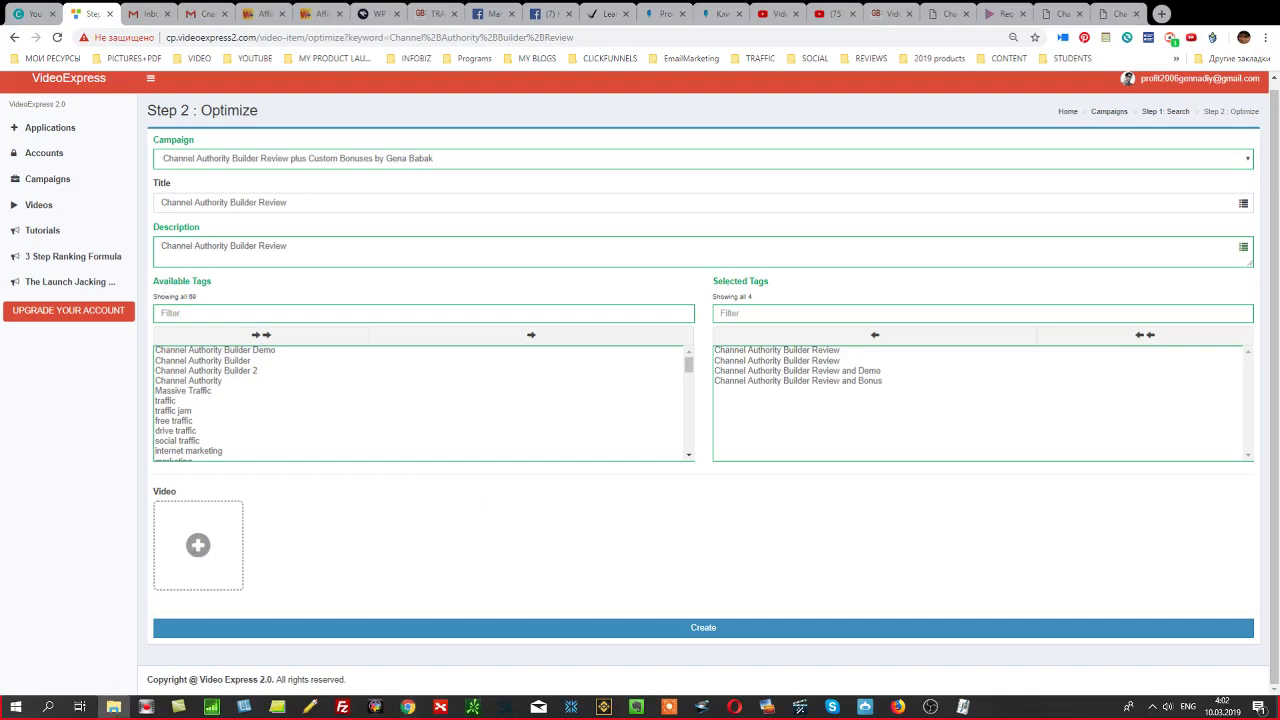
pyautogui.click(413, 305)
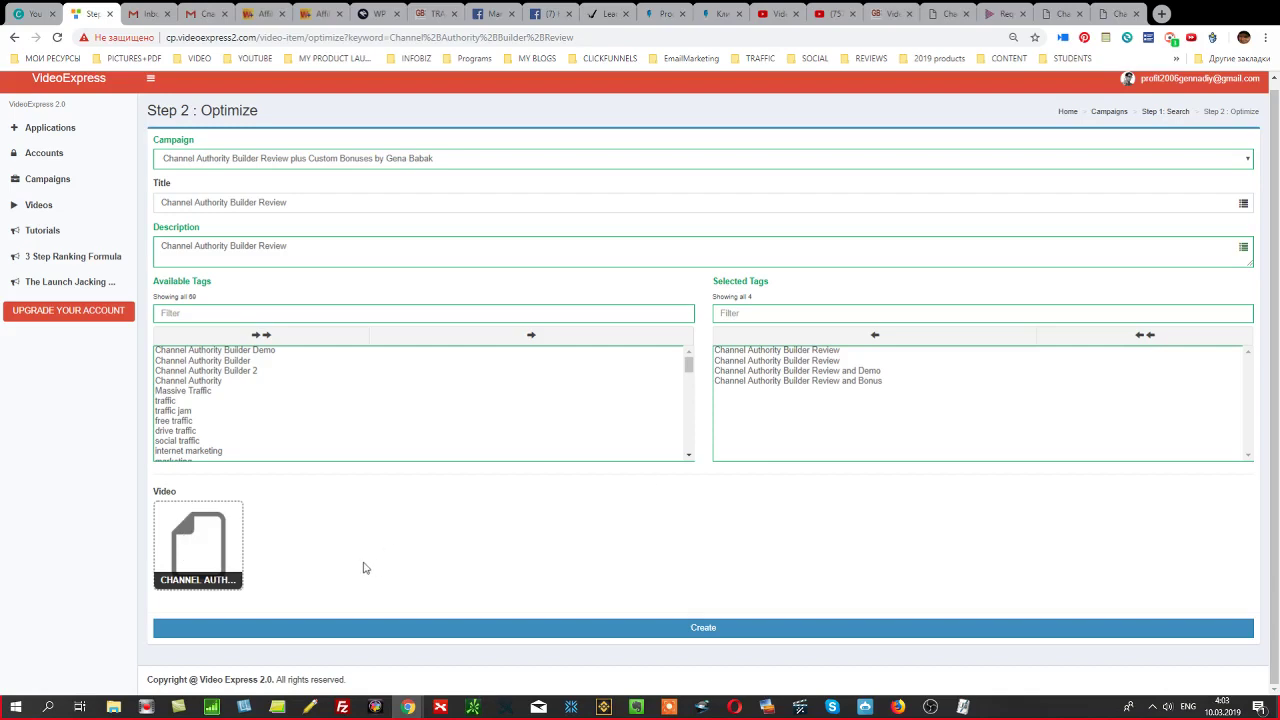
pyautogui.click(703, 630)
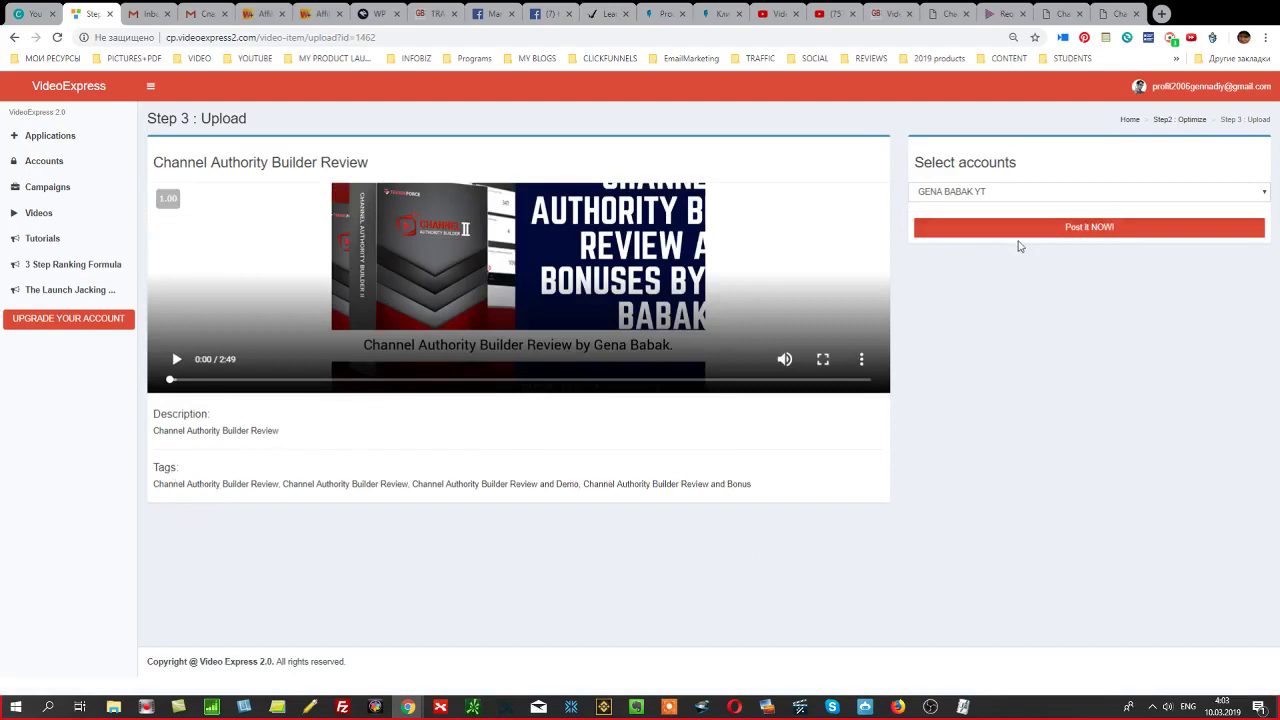
# Post the Channel Authority Builder Review video to the preselected YouTube account, then submit it again from the videos list.
pyautogui.click(1090, 229)
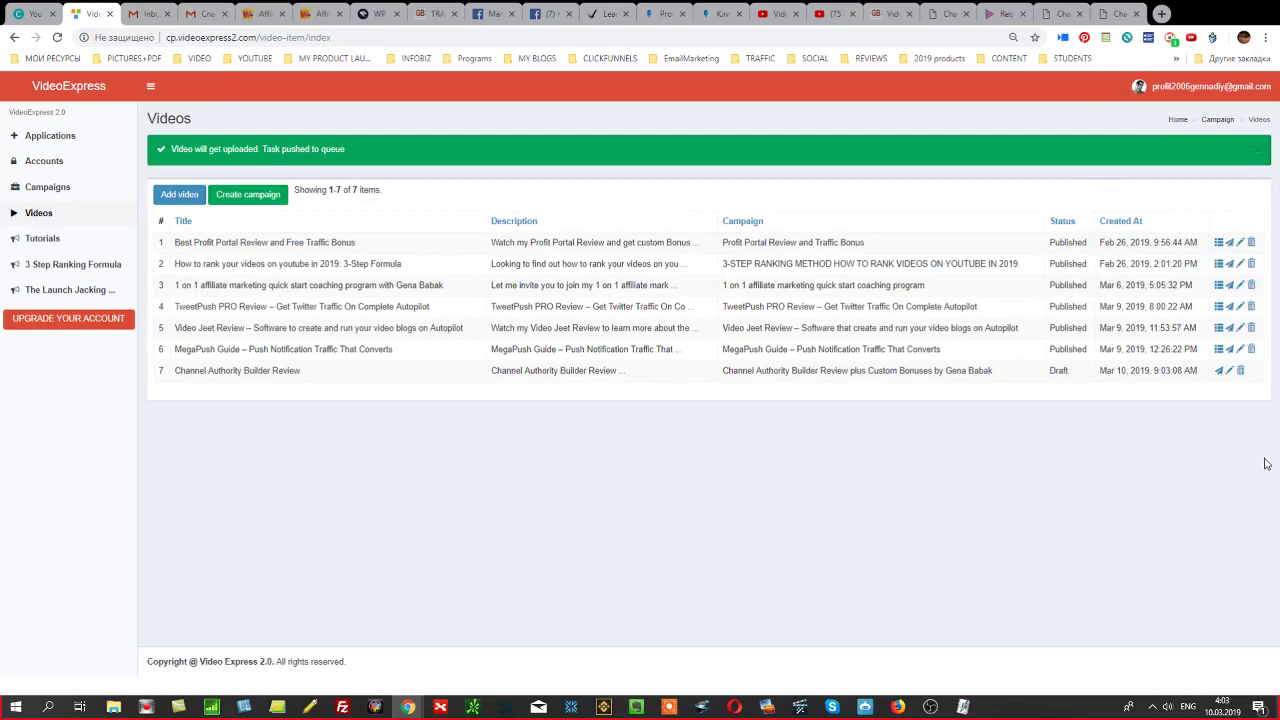
pyautogui.click(1220, 371)
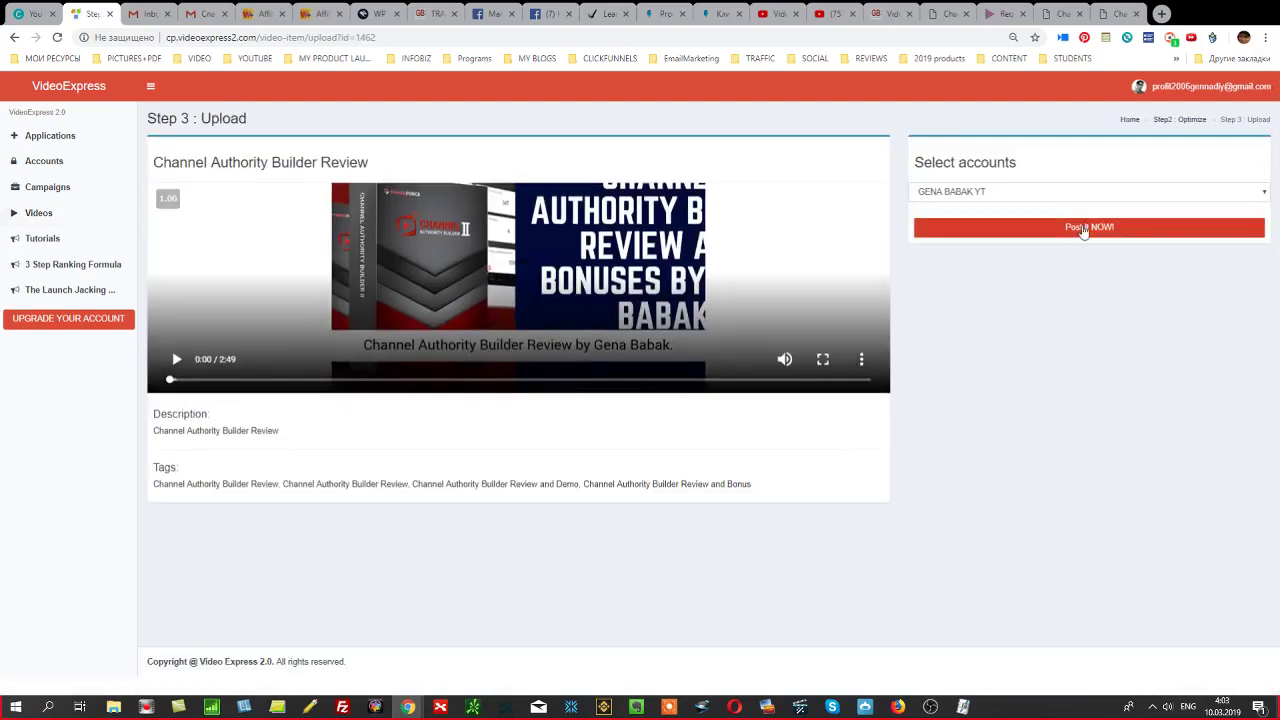
pyautogui.click(1083, 228)
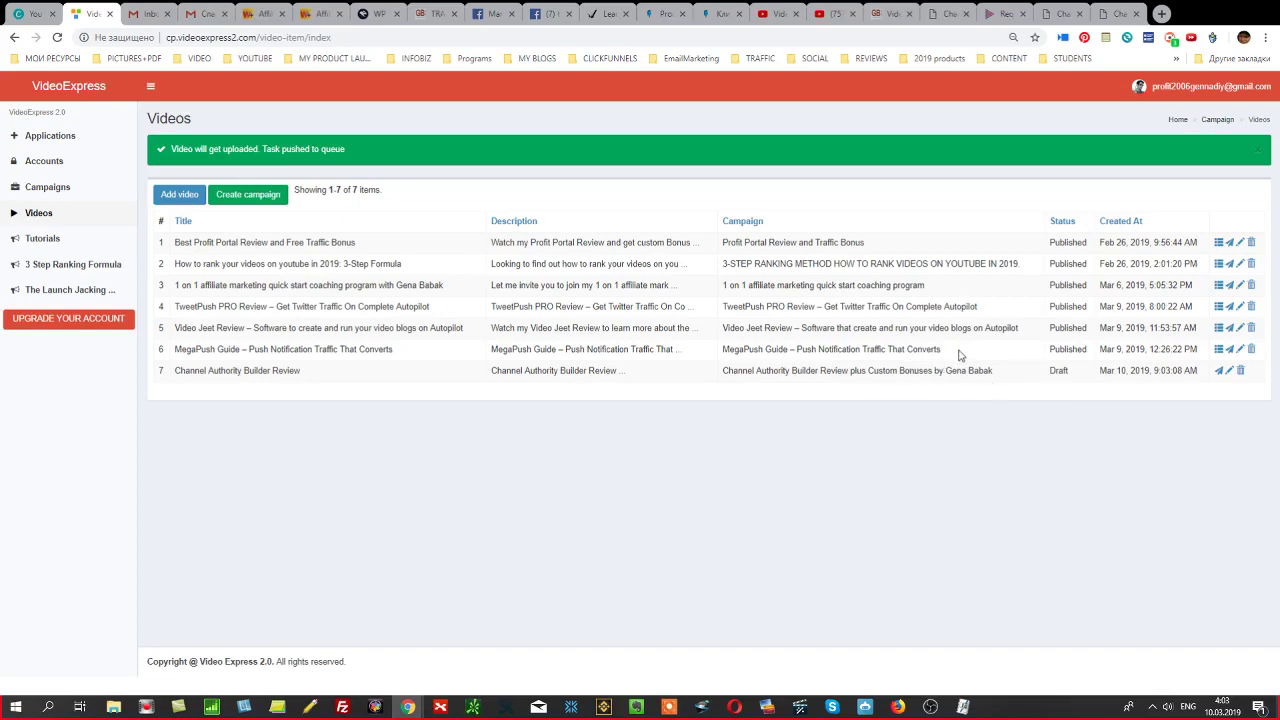
# View the backlink report of the MegaPush Guide video, close it, and reload the videos list to check the upload status.
pyautogui.click(1218, 352)
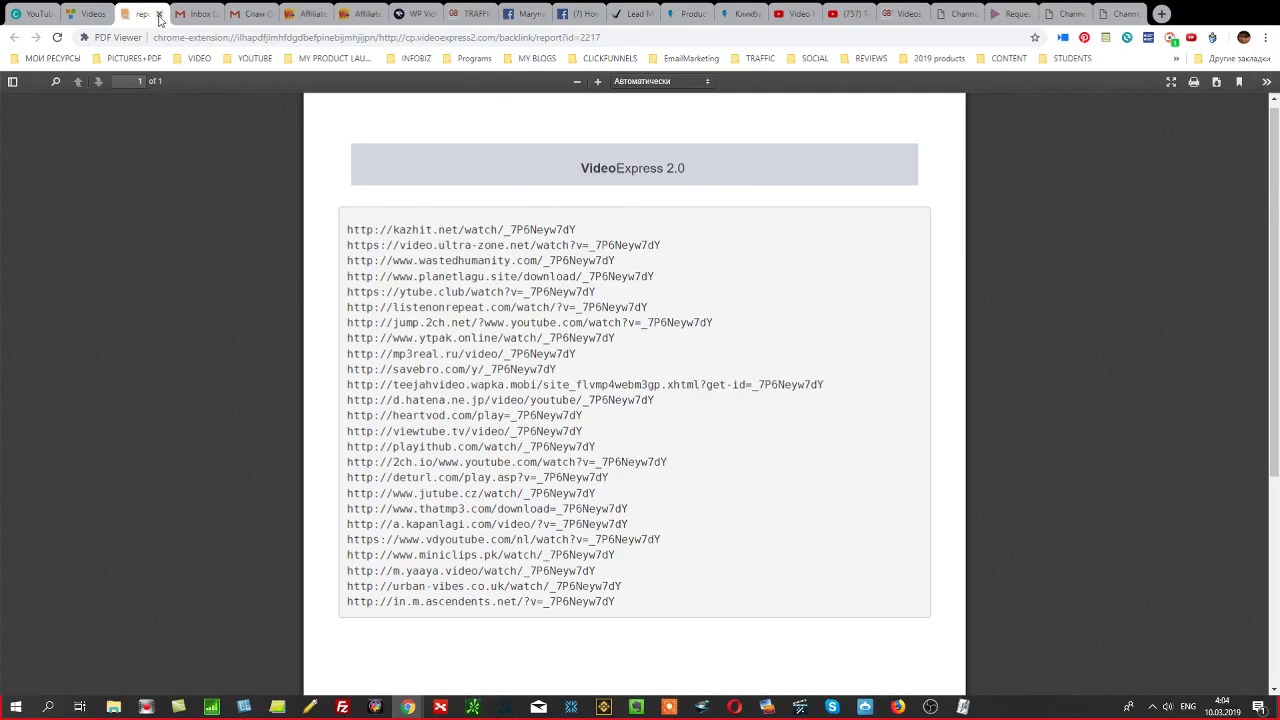
pyautogui.click(158, 14)
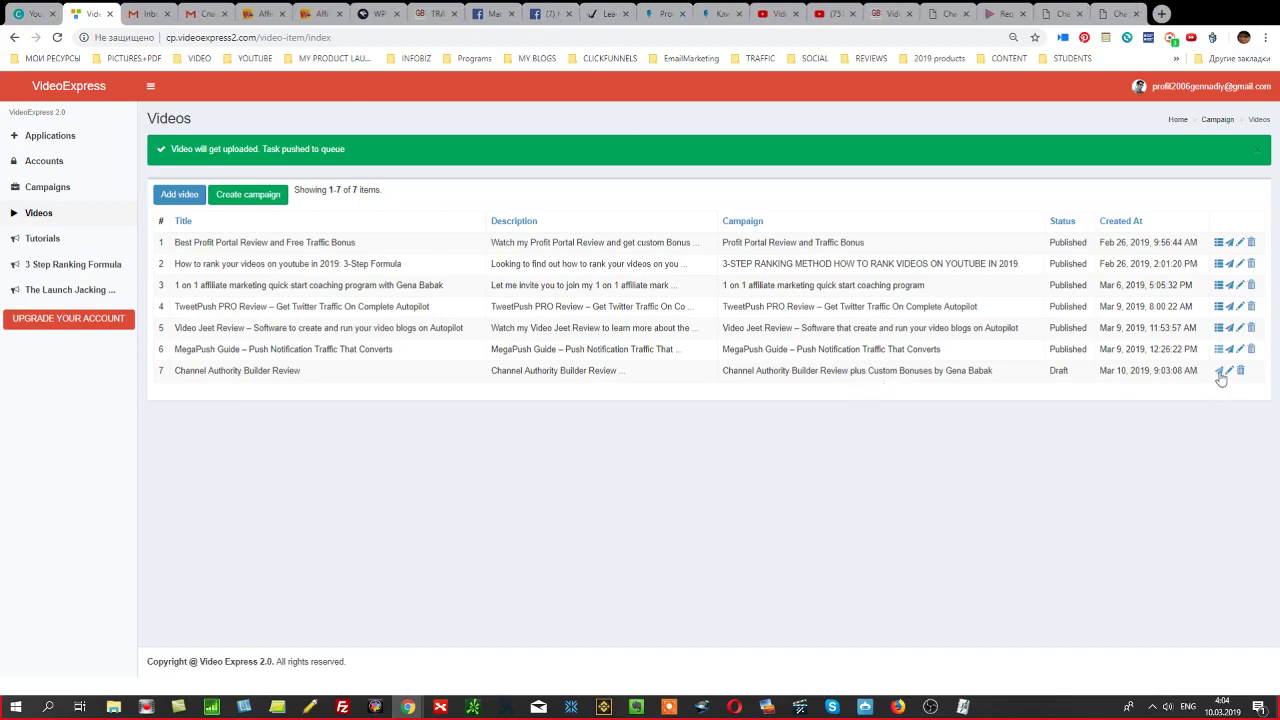
pyautogui.click(57, 40)
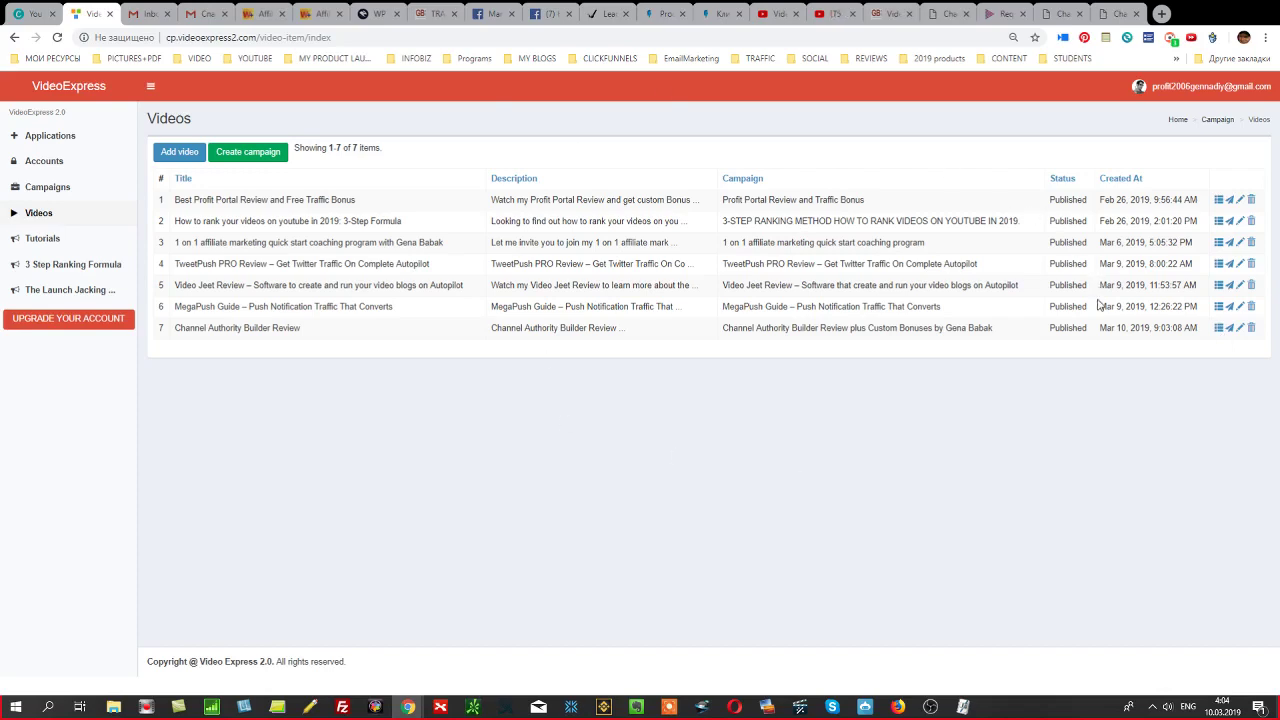
# Switch to YouTube and open the channel's uploaded videos list in YouTube Studio (beta).
pyautogui.click(837, 18)
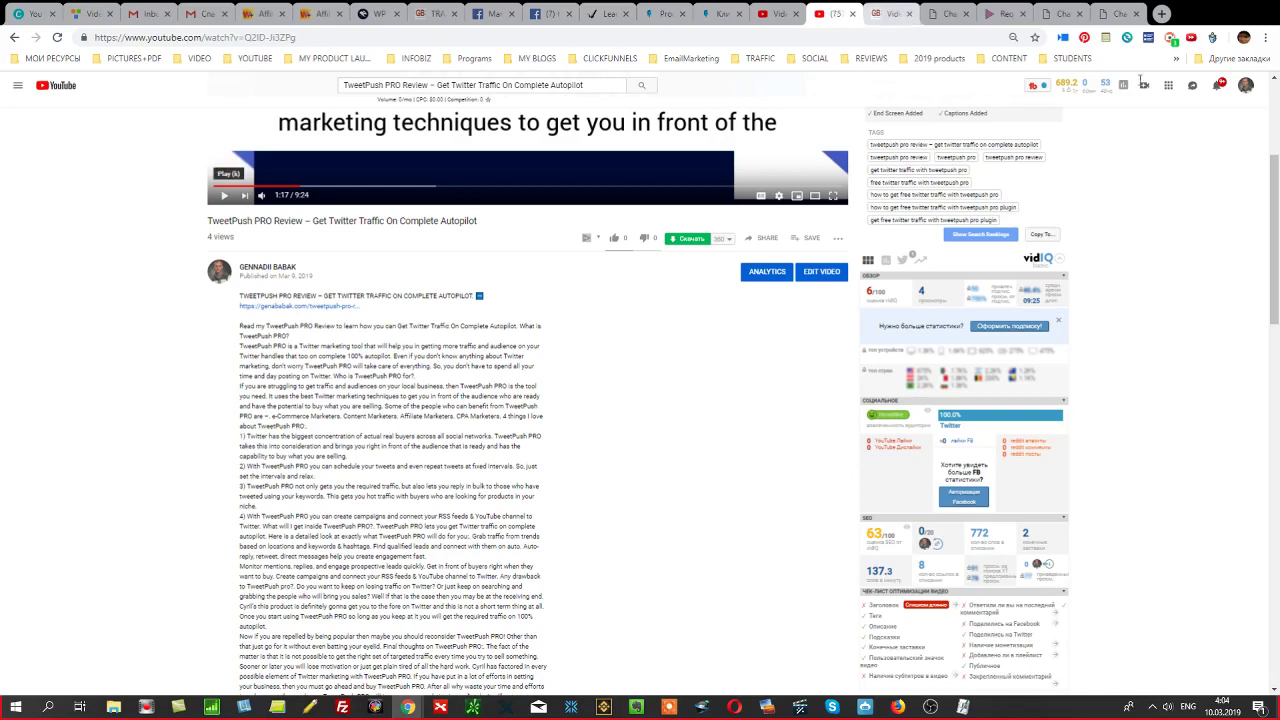
pyautogui.click(1245, 85)
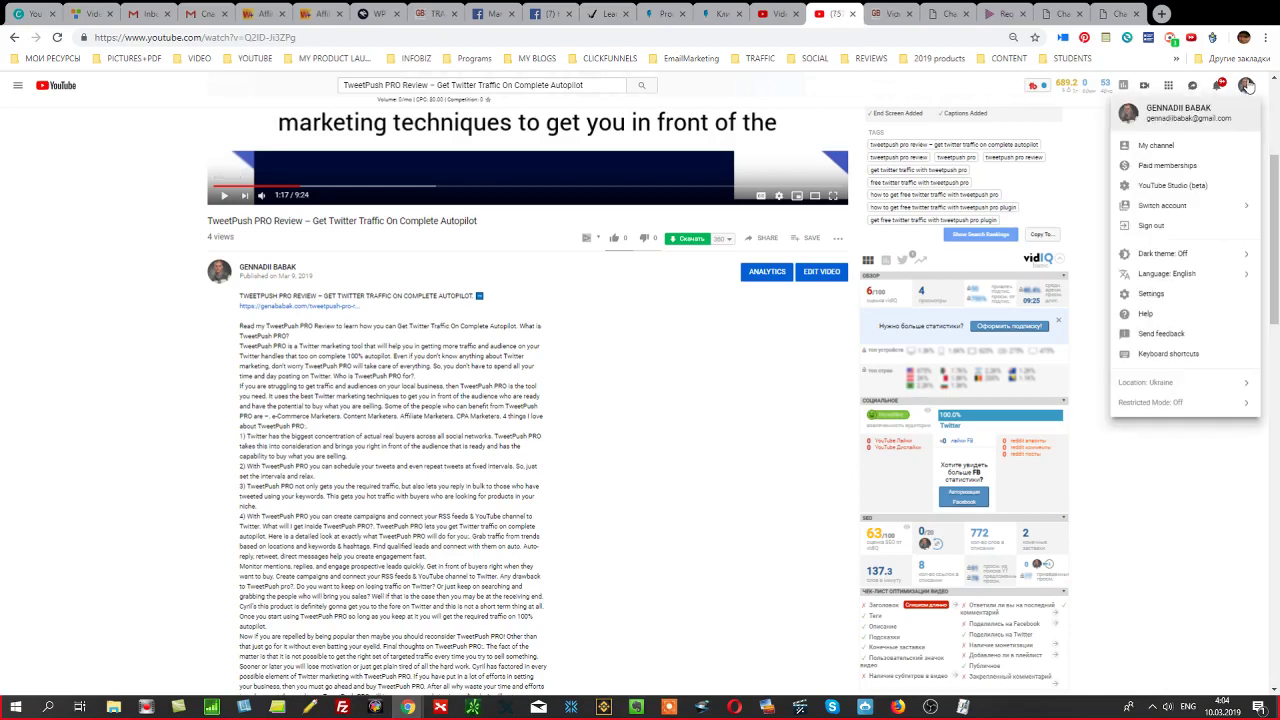
pyautogui.click(1152, 145)
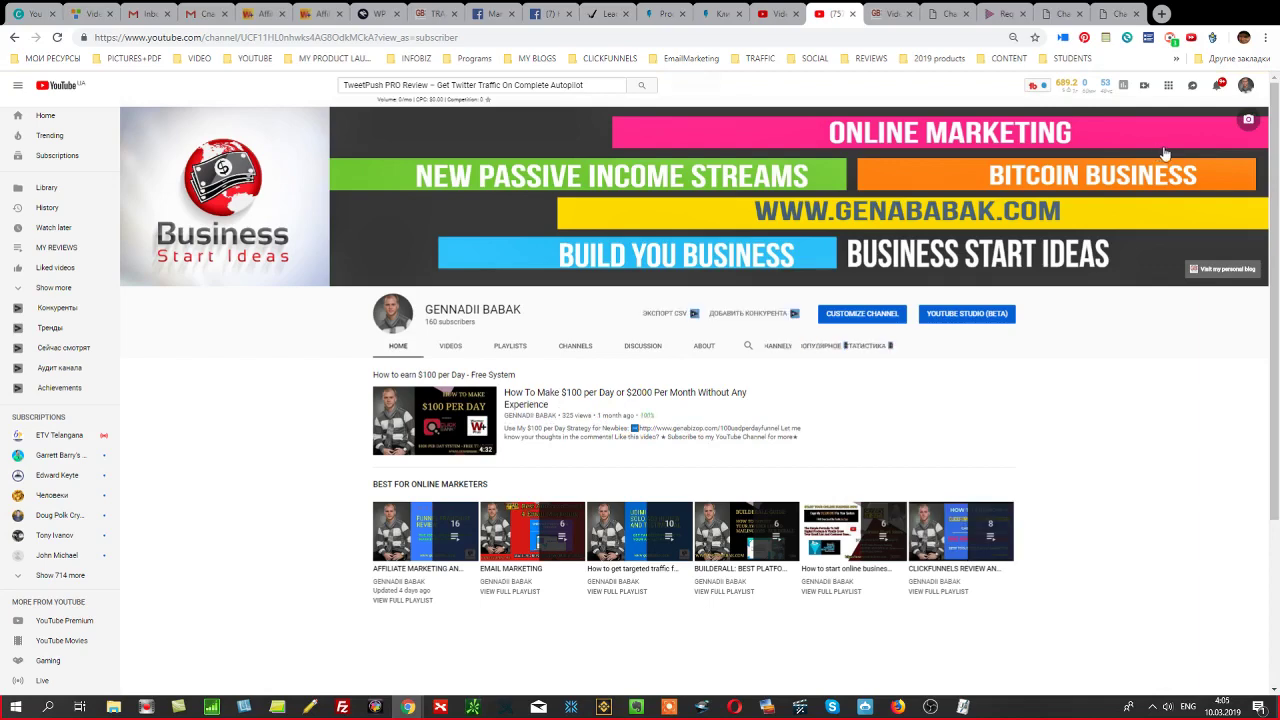
pyautogui.click(1245, 86)
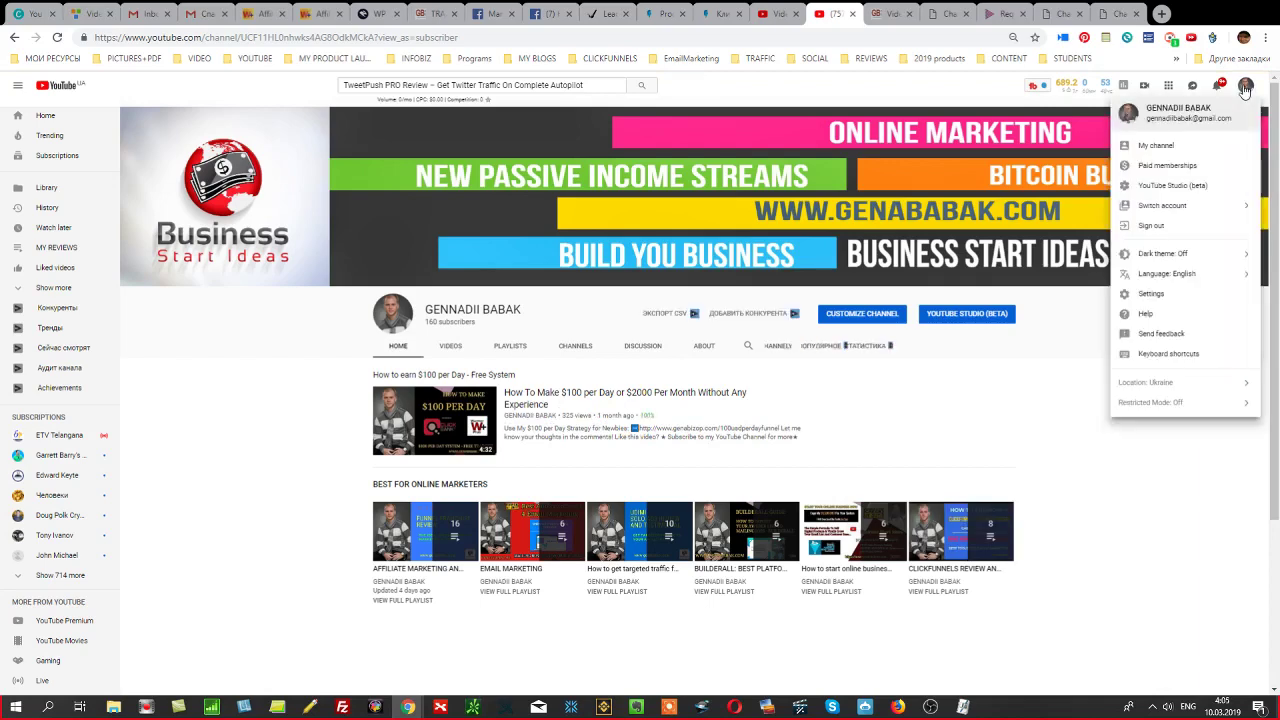
pyautogui.click(1177, 165)
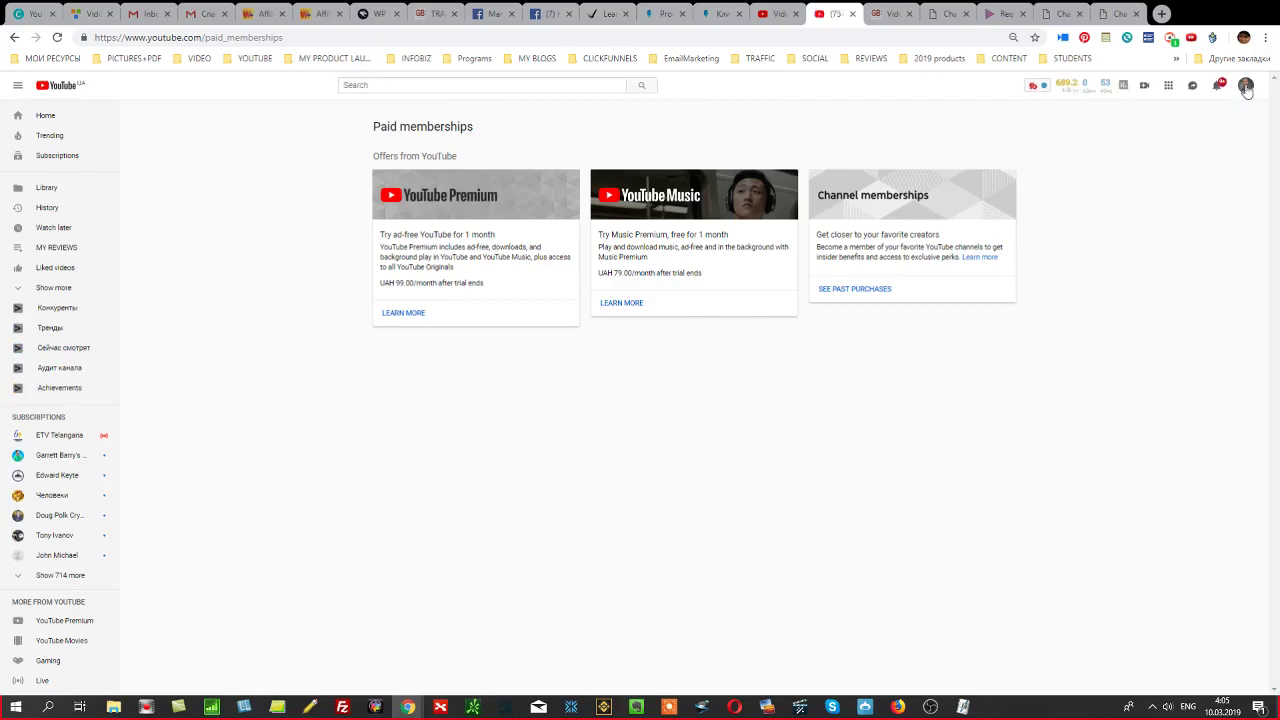
pyautogui.click(1246, 87)
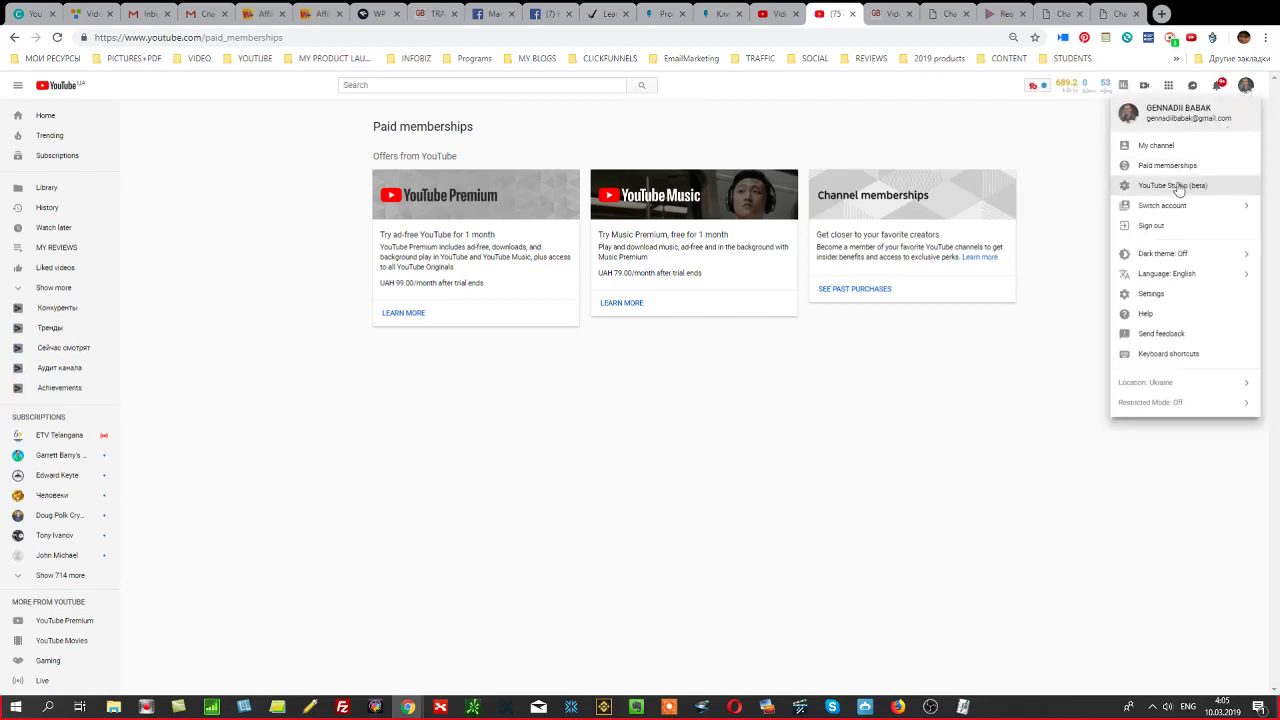
pyautogui.click(1178, 190)
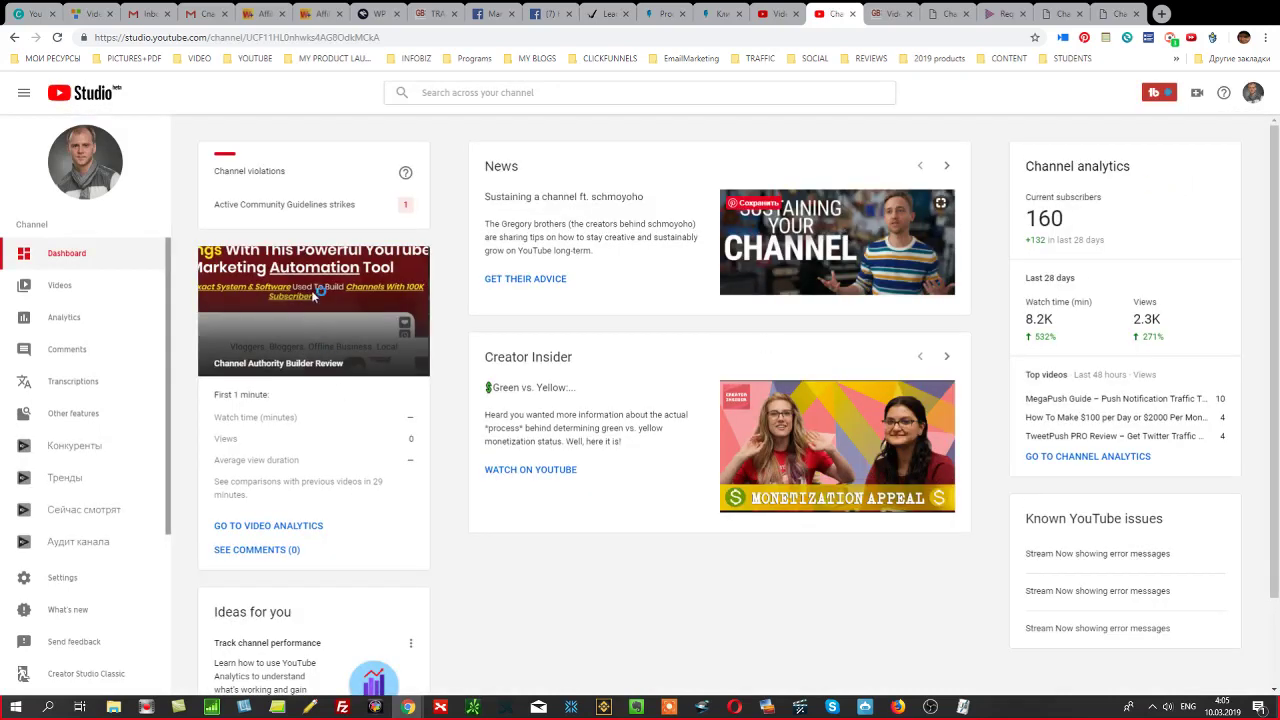
pyautogui.click(56, 289)
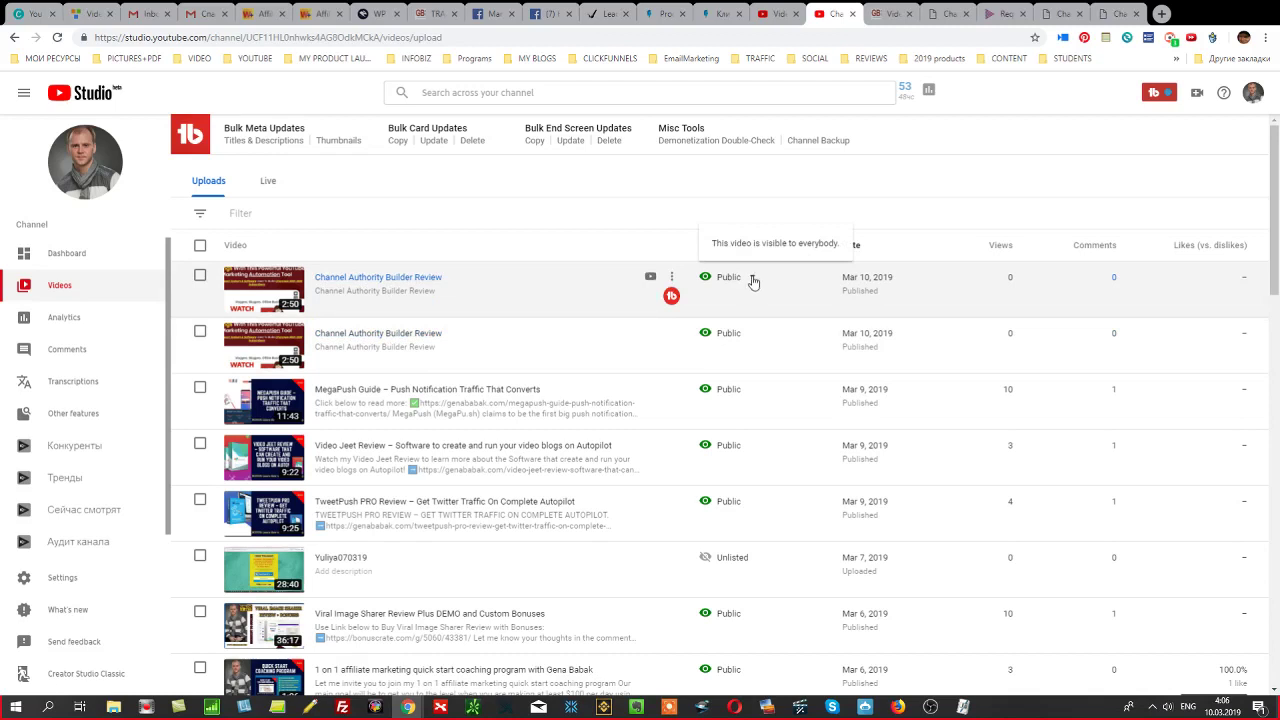
pyautogui.click(753, 281)
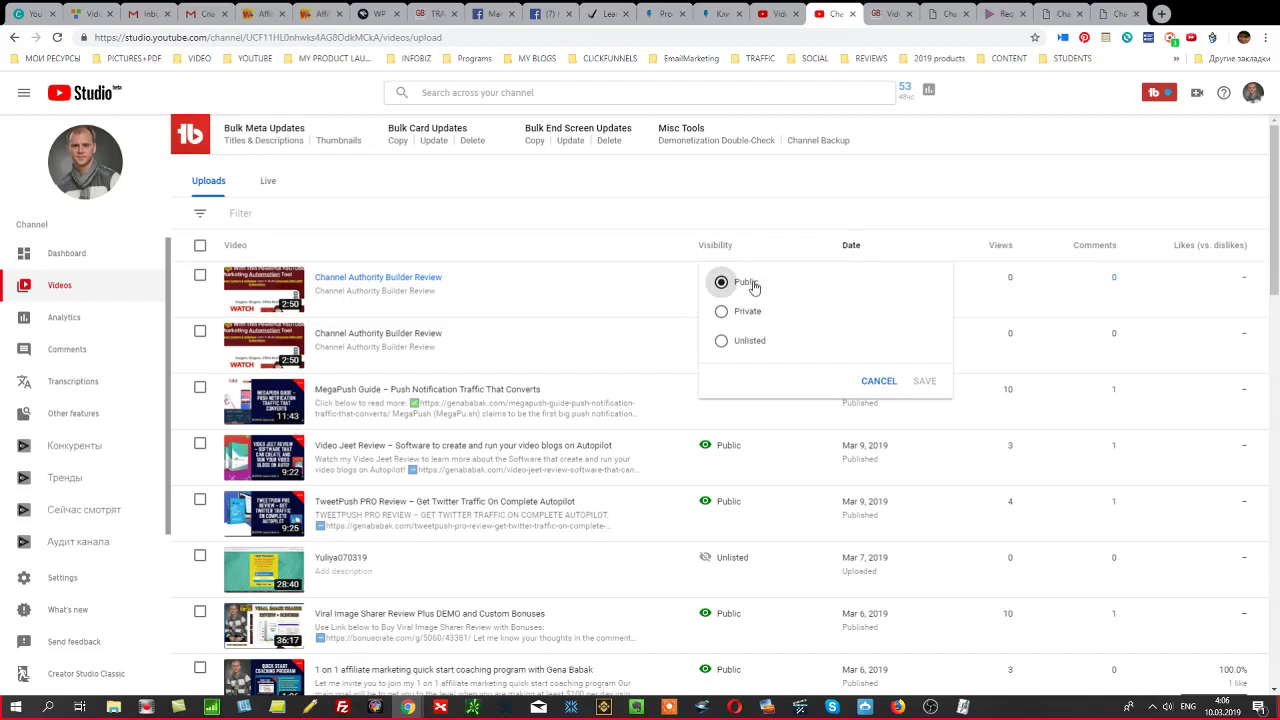
pyautogui.click(630, 275)
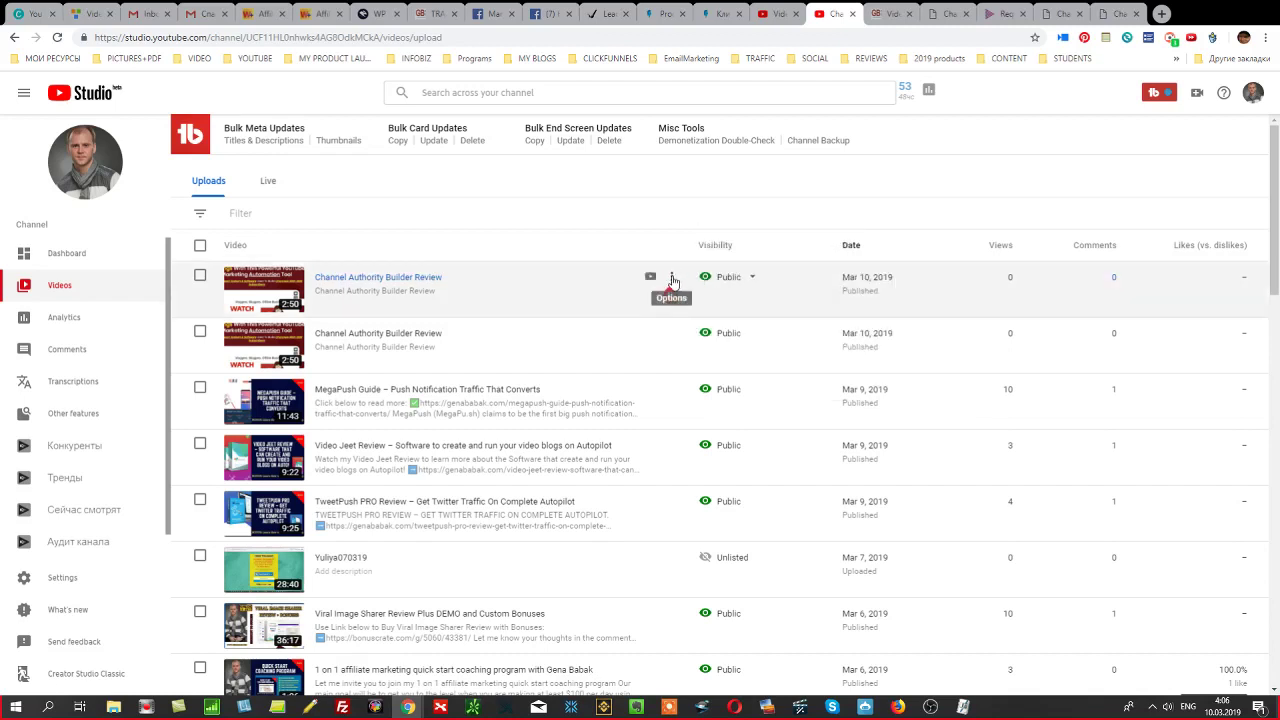
pyautogui.click(754, 281)
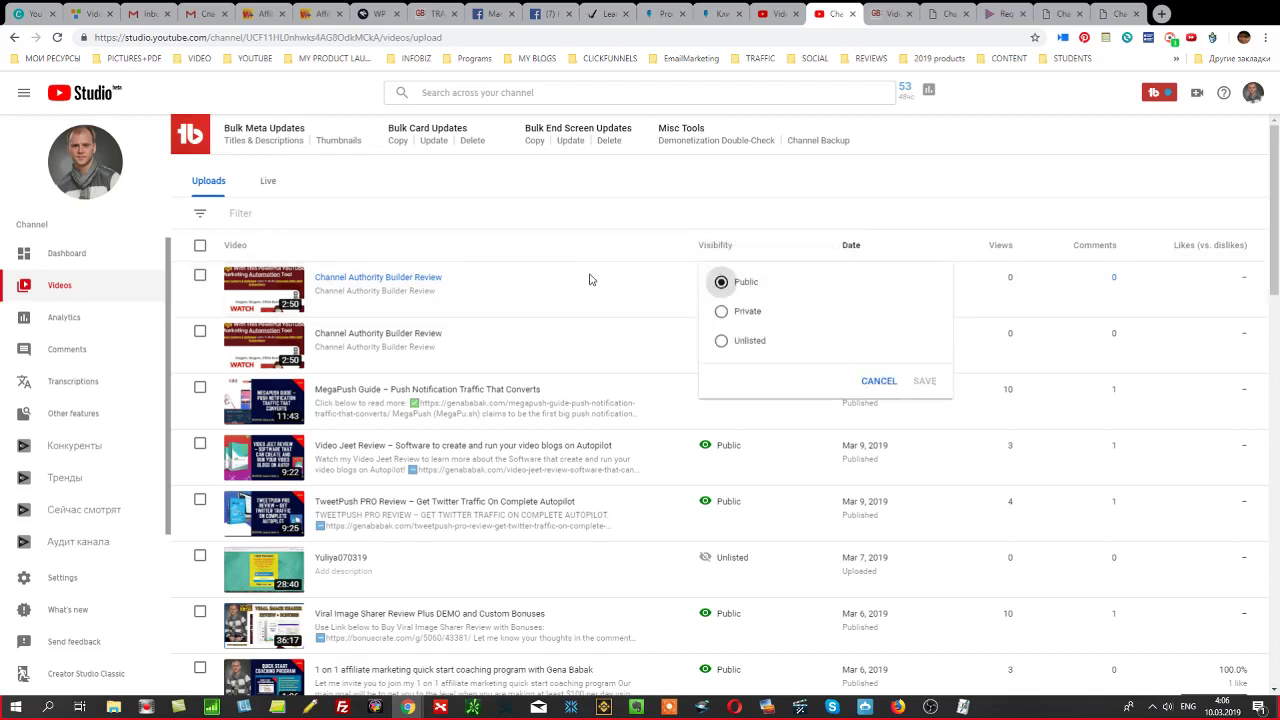
pyautogui.click(589, 240)
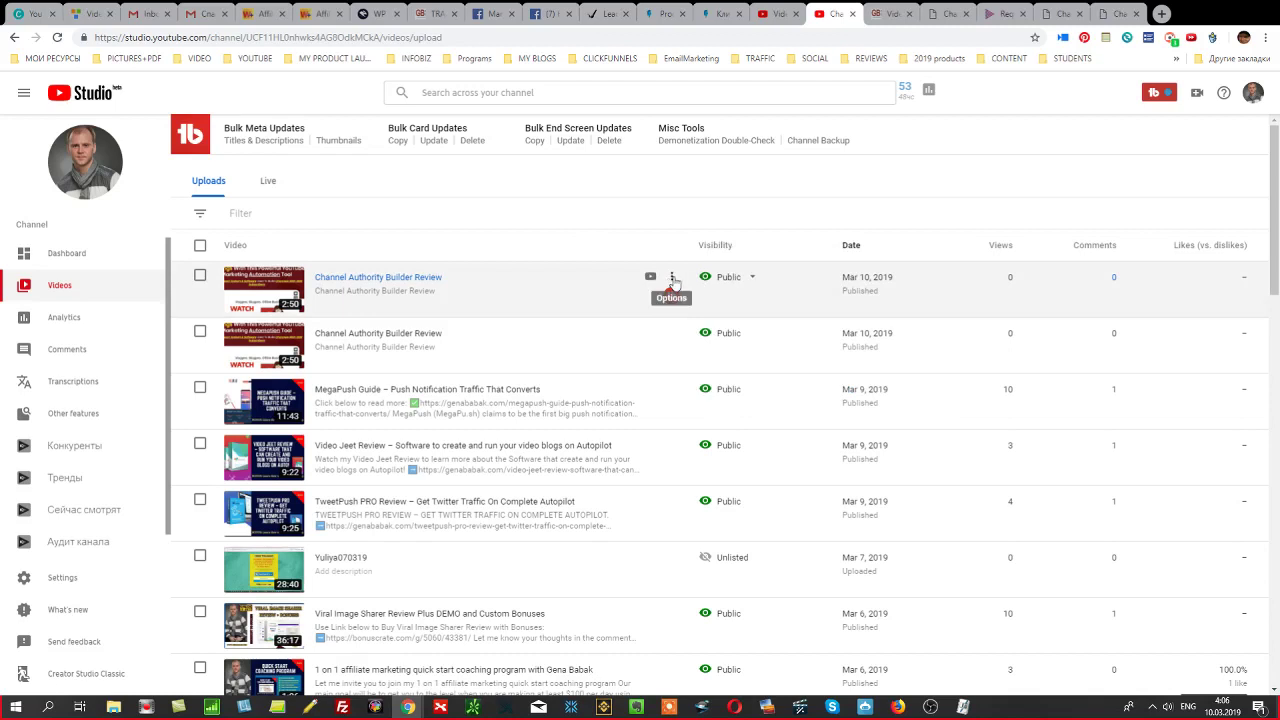
# Permanently delete the topmost duplicate upload of Channel Authority Builder Review, acknowledging that the deletion cannot be undone.
pyautogui.click(673, 280)
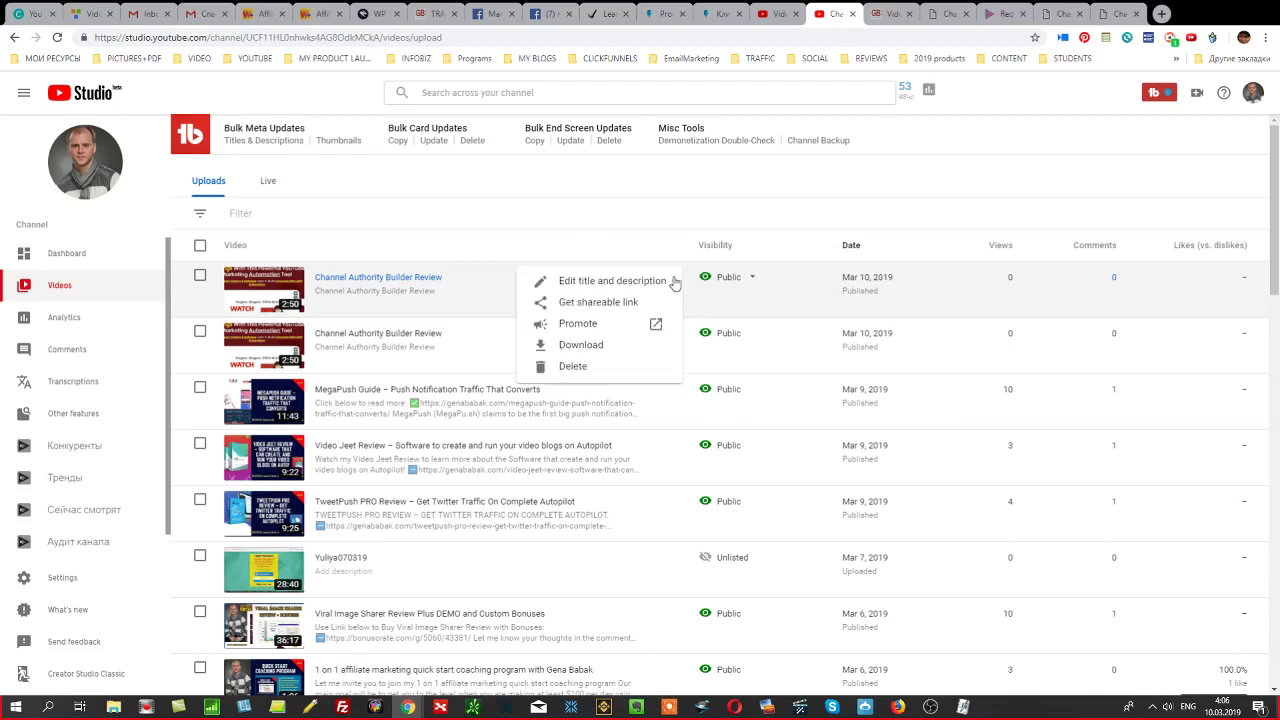
pyautogui.click(573, 368)
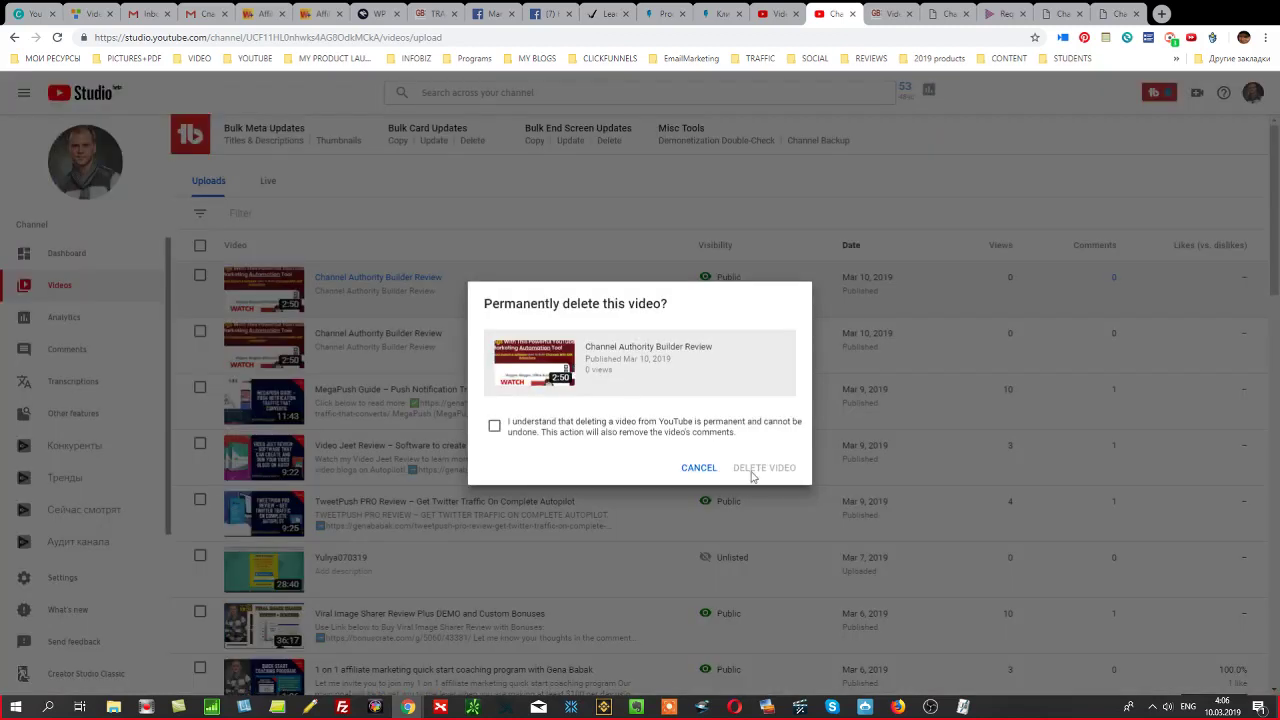
pyautogui.click(494, 425)
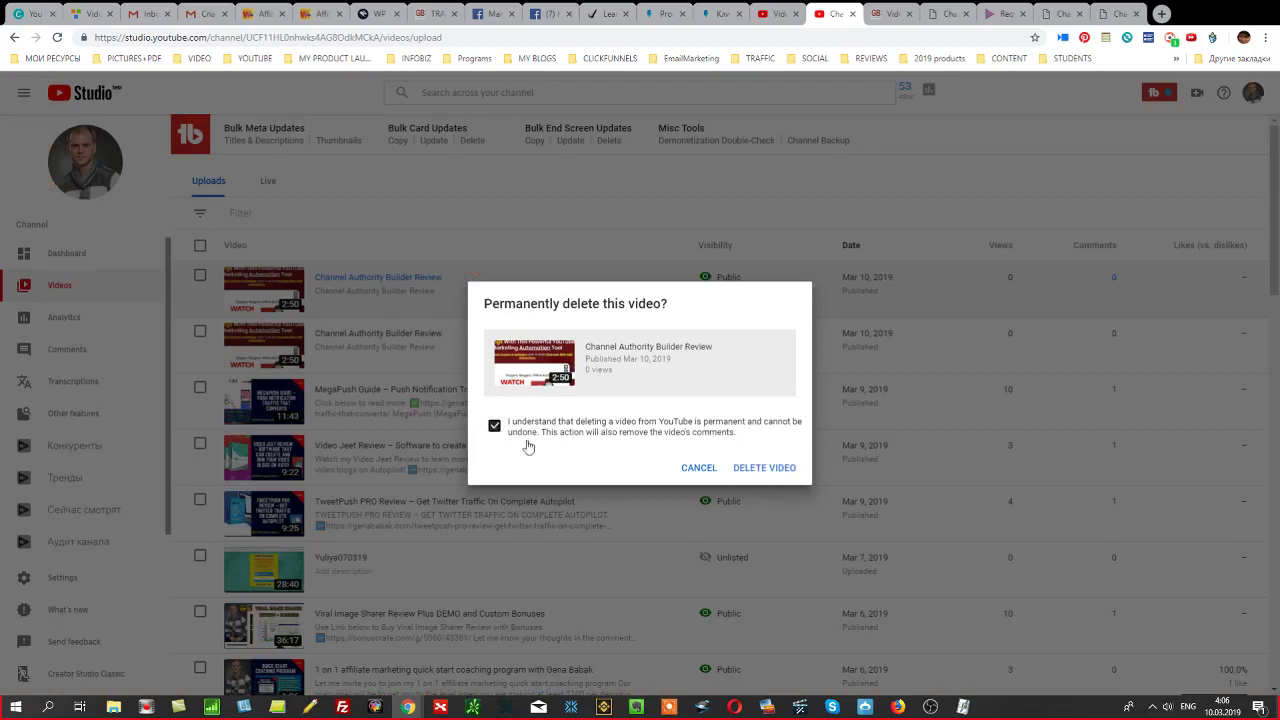
pyautogui.click(764, 469)
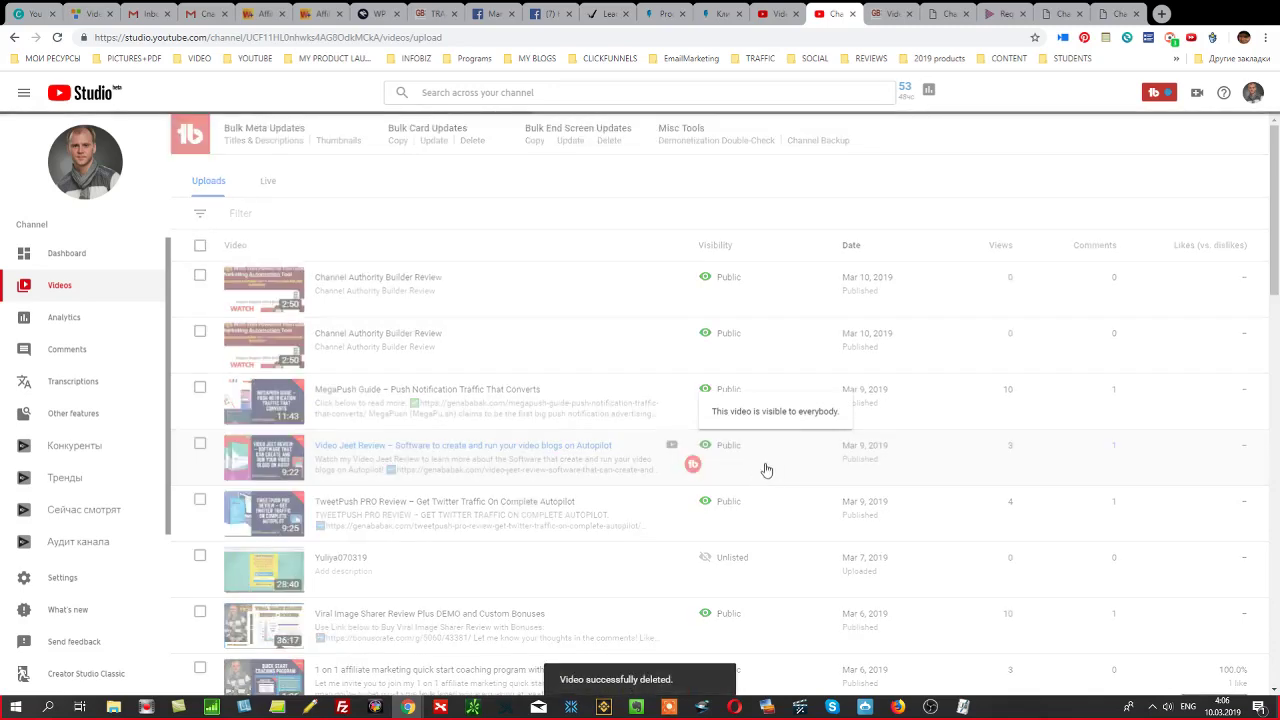
# Open the details of the remaining Channel Authority Builder Review upload and bring up the published review post on the blog.
pyautogui.click(374, 280)
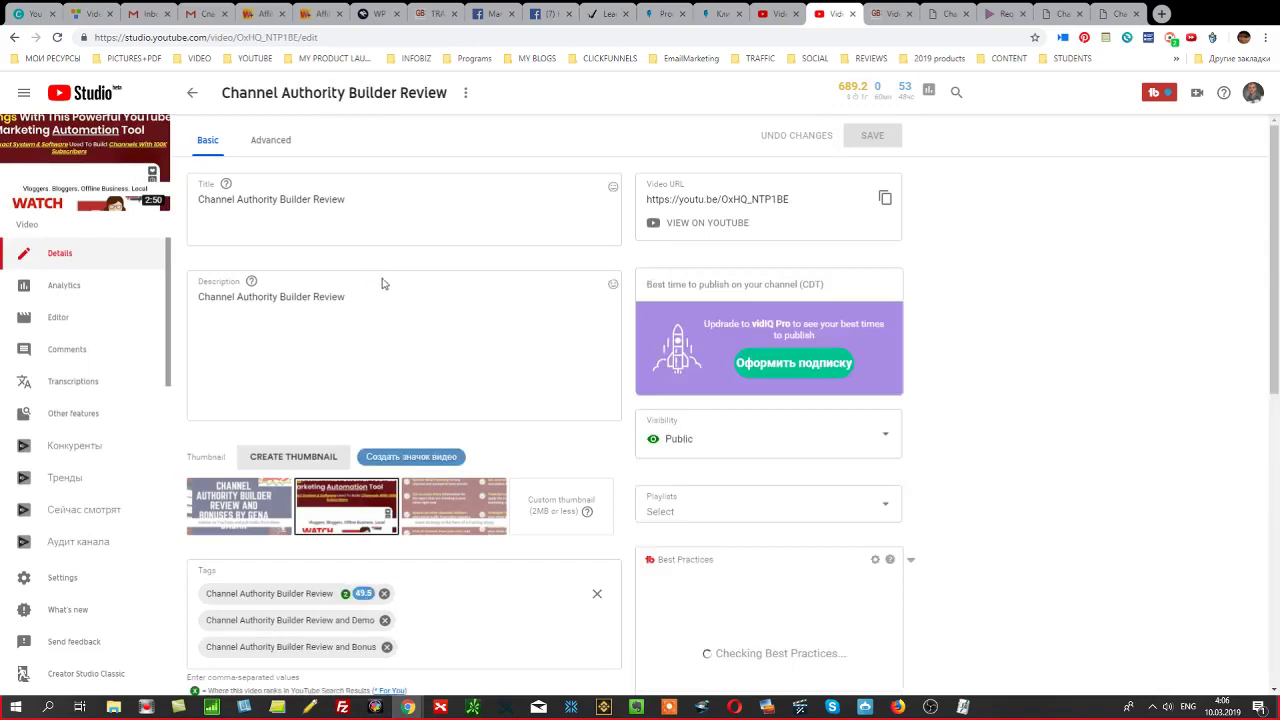
pyautogui.click(895, 19)
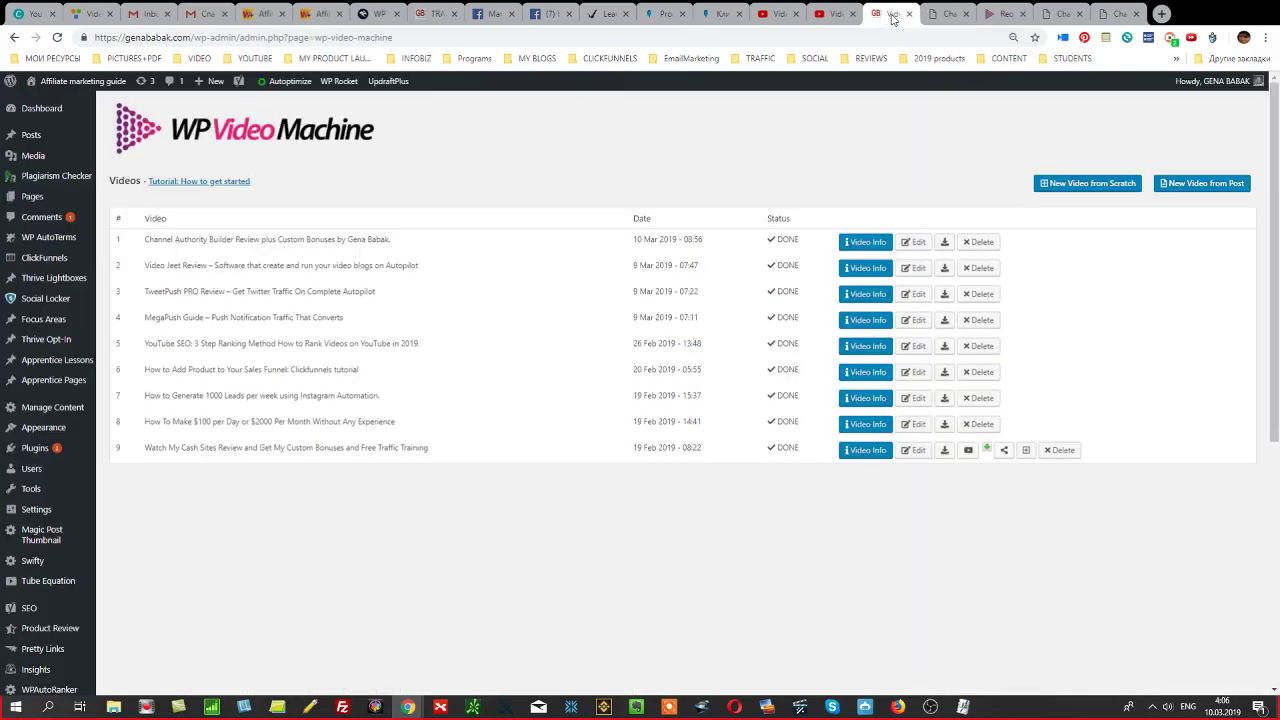
pyautogui.click(950, 16)
pyautogui.scroll(-3, 626, 486)
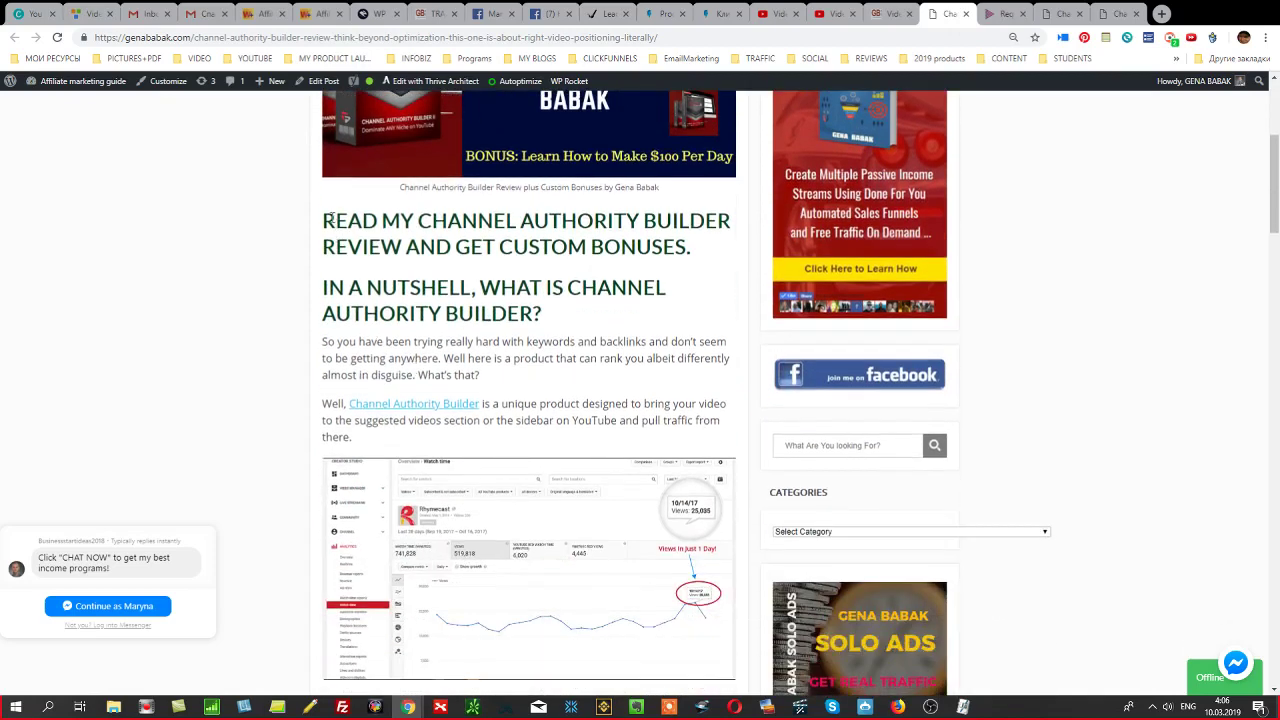
pyautogui.moveTo(341, 219); pyautogui.dragTo(660, 529)
pyautogui.scroll(-3, 658, 478)
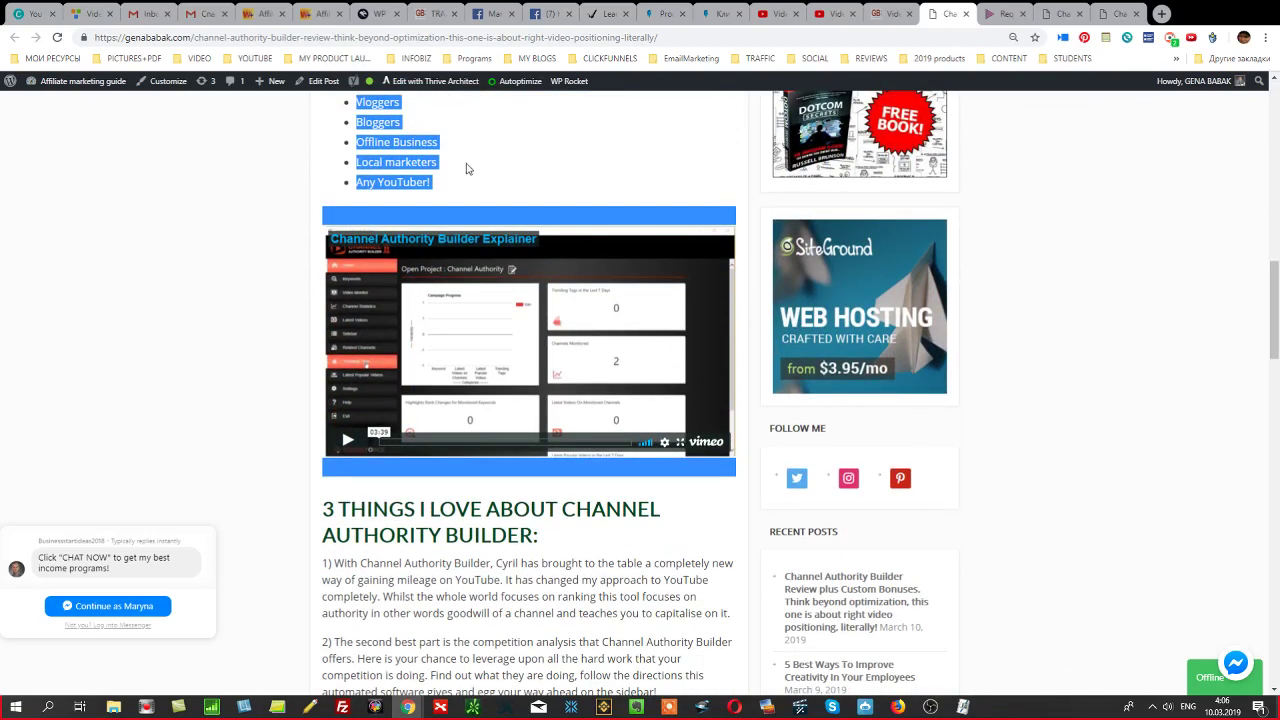
pyautogui.scroll(-3, 1077, 220)
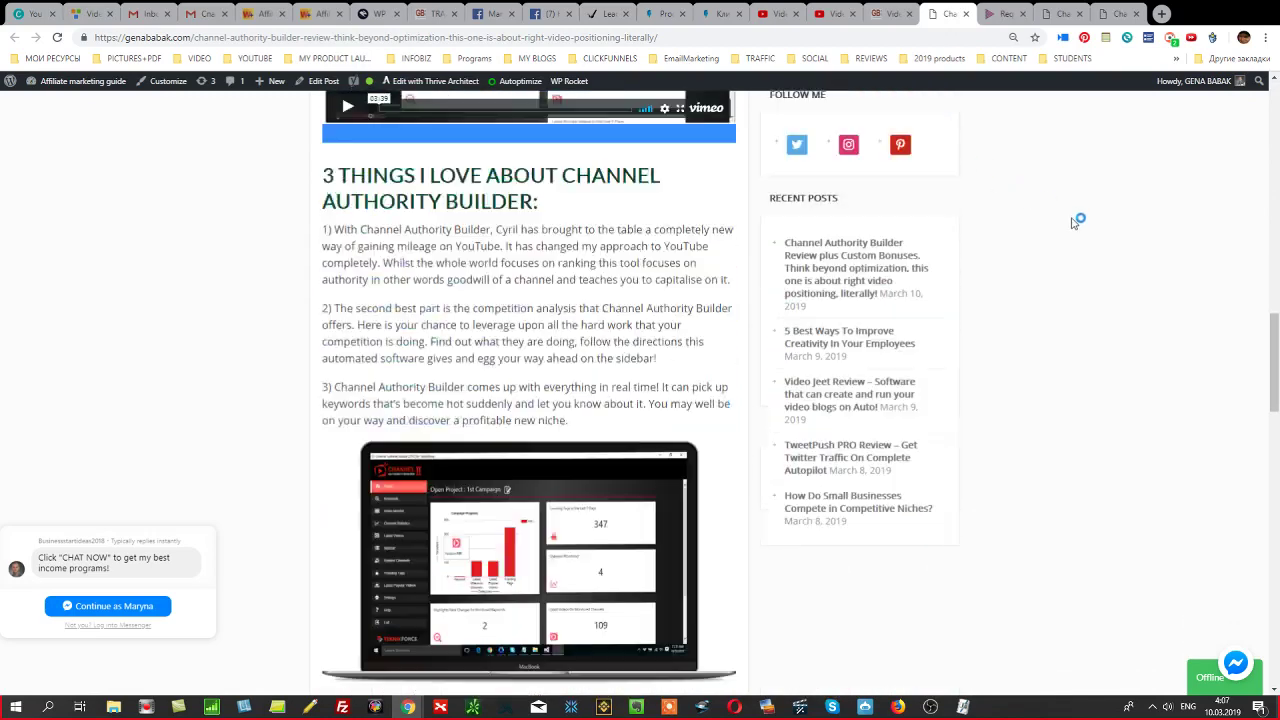
pyautogui.keyDown('shift'); pyautogui.click(1077, 220); pyautogui.keyUp('shift')
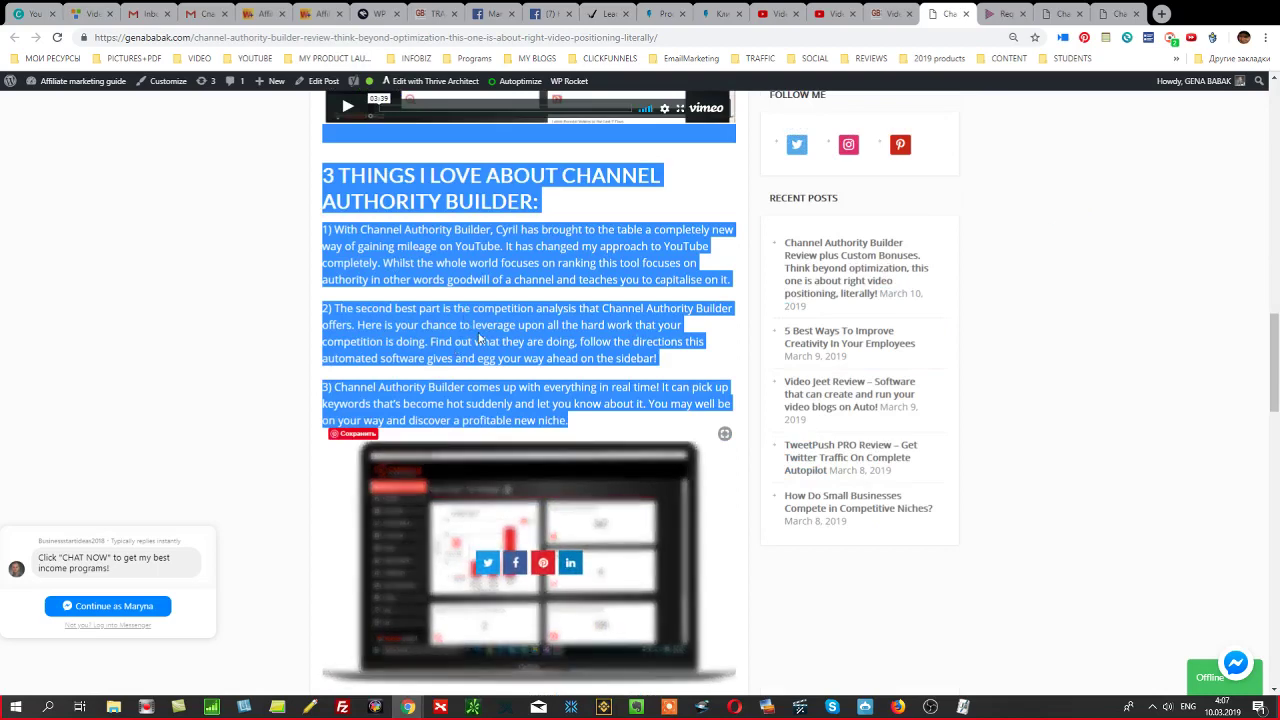
pyautogui.scroll(-1, 479, 340)
pyautogui.click(479, 340)
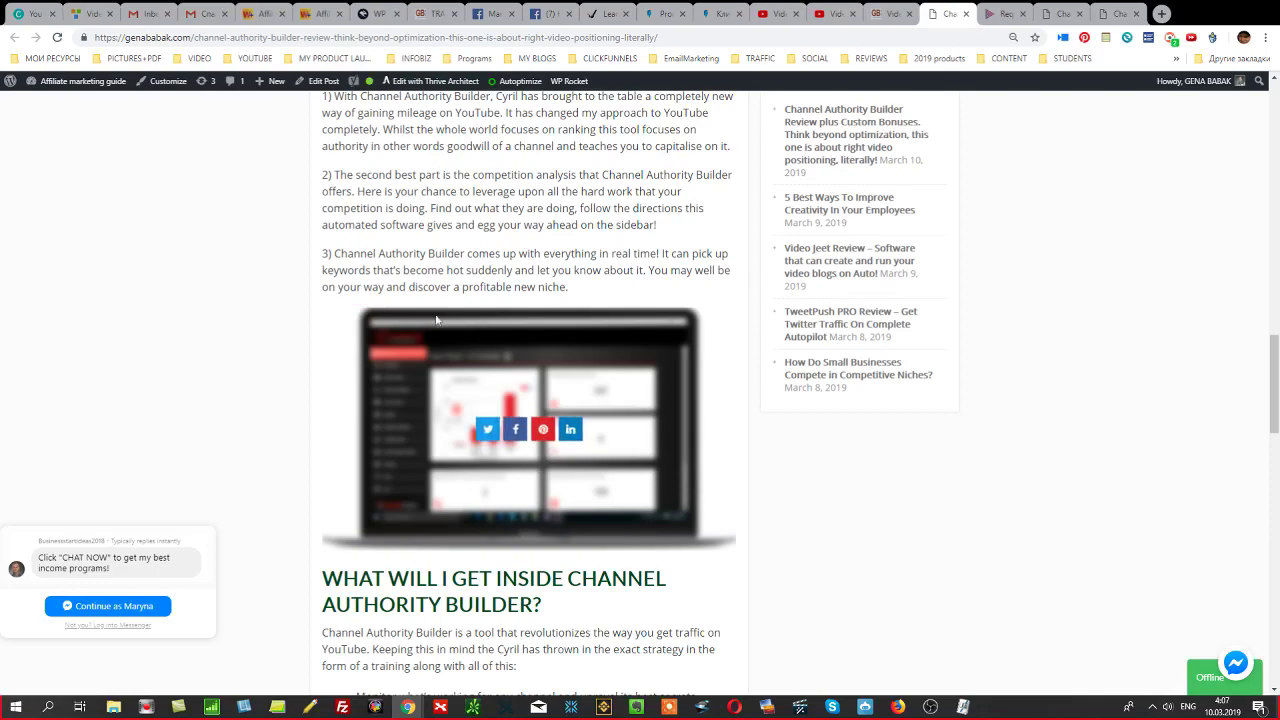
# Copy the post's text from the "Read my Channel Authority Builder Review" heading through the end of the "3 things I love" section.
pyautogui.moveTo(1274, 363); pyautogui.dragTo(1274, 140)
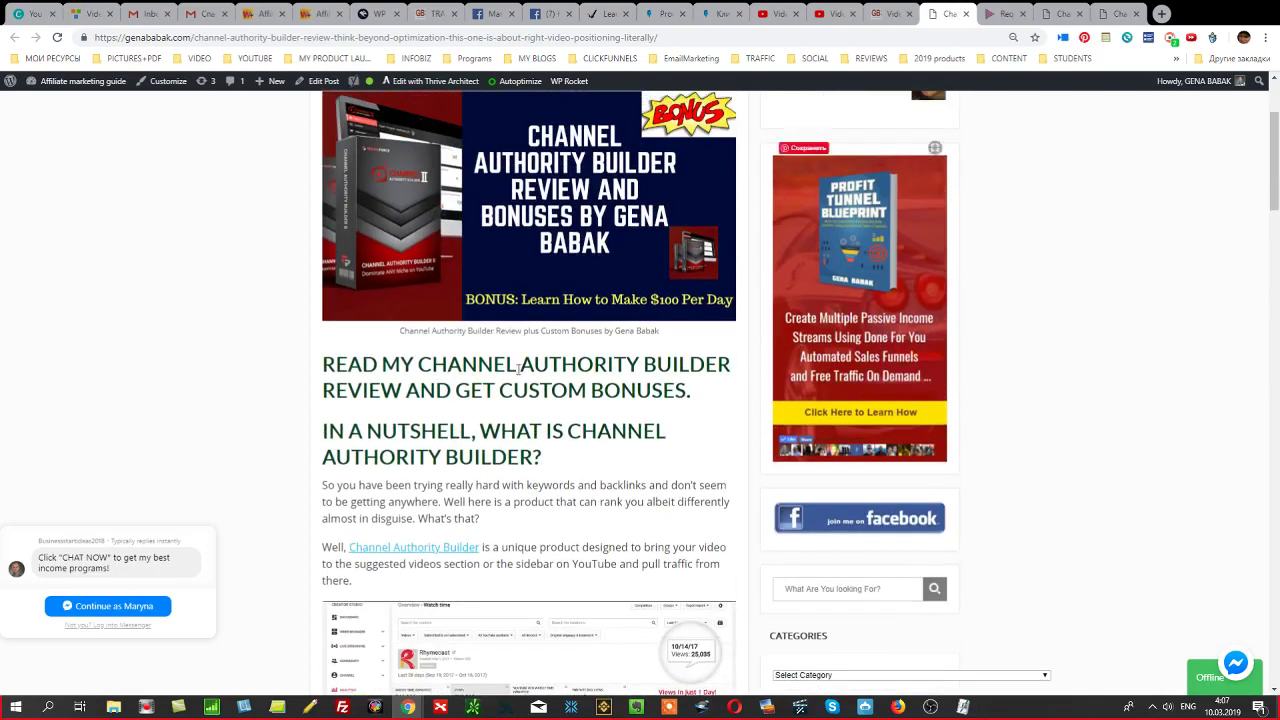
pyautogui.moveTo(322, 364); pyautogui.dragTo(611, 450)
pyautogui.scroll(-2, 629, 542)
pyautogui.scroll(-7, 609, 443)
pyautogui.scroll(-3, 611, 450)
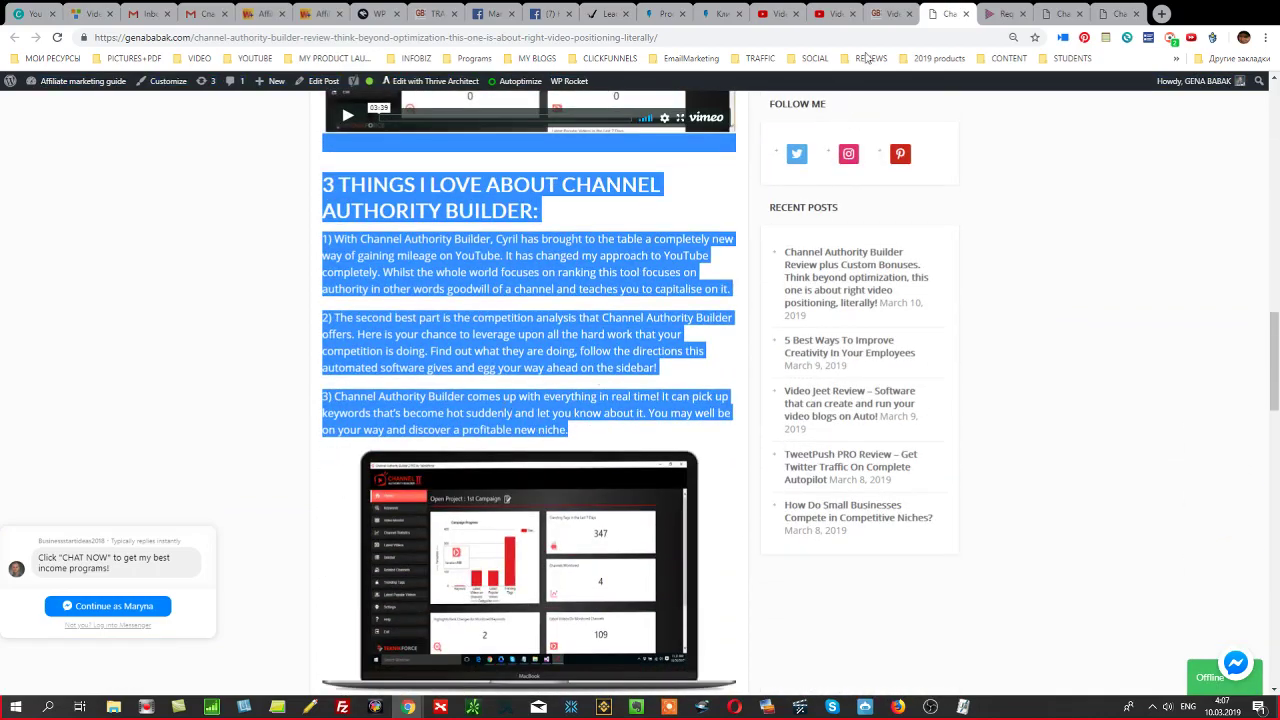
# Return to the video's details in YouTube Studio and paste the copied review text below the first line of the description.
pyautogui.click(838, 16)
pyautogui.click(249, 369)
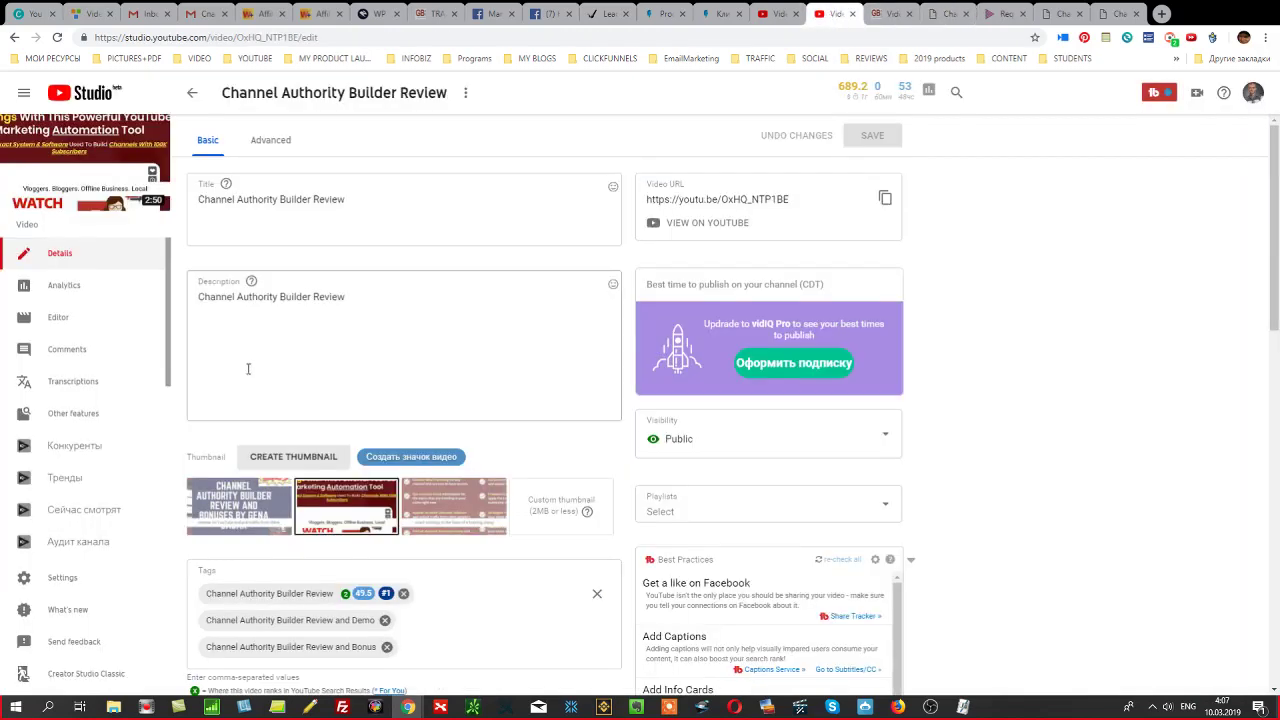
pyautogui.press('Return')
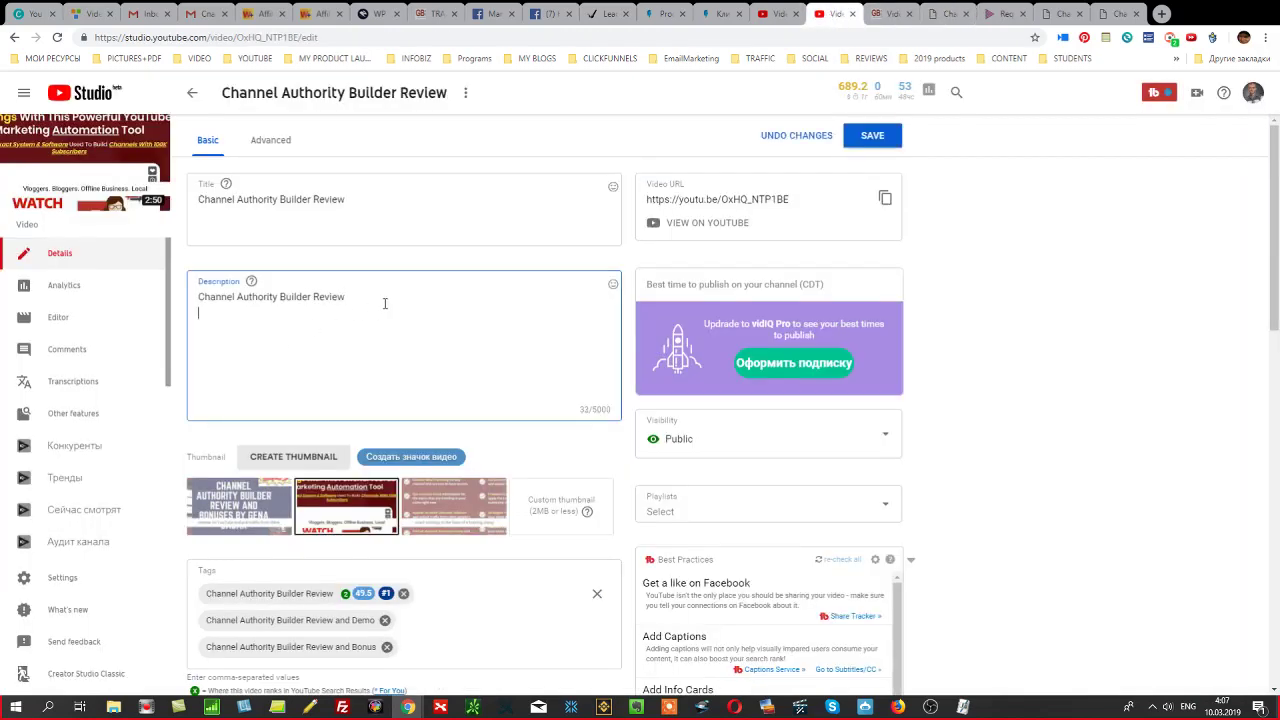
pyautogui.hotkey('ctrl', 'v')
pyautogui.hotkey('ctrl', 'Home')
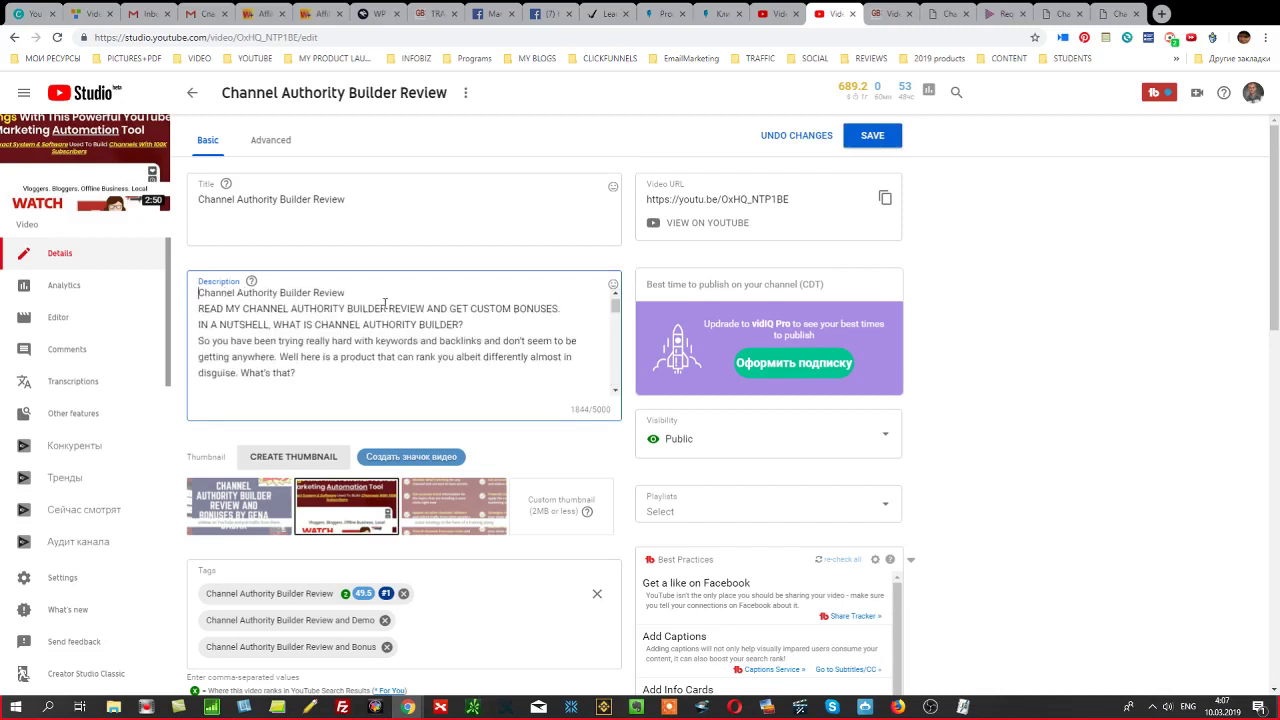
# Extend the video title to "Channel Authority Builder Review and Custom Traffic Bonuses" and save the changes.
pyautogui.click(431, 200)
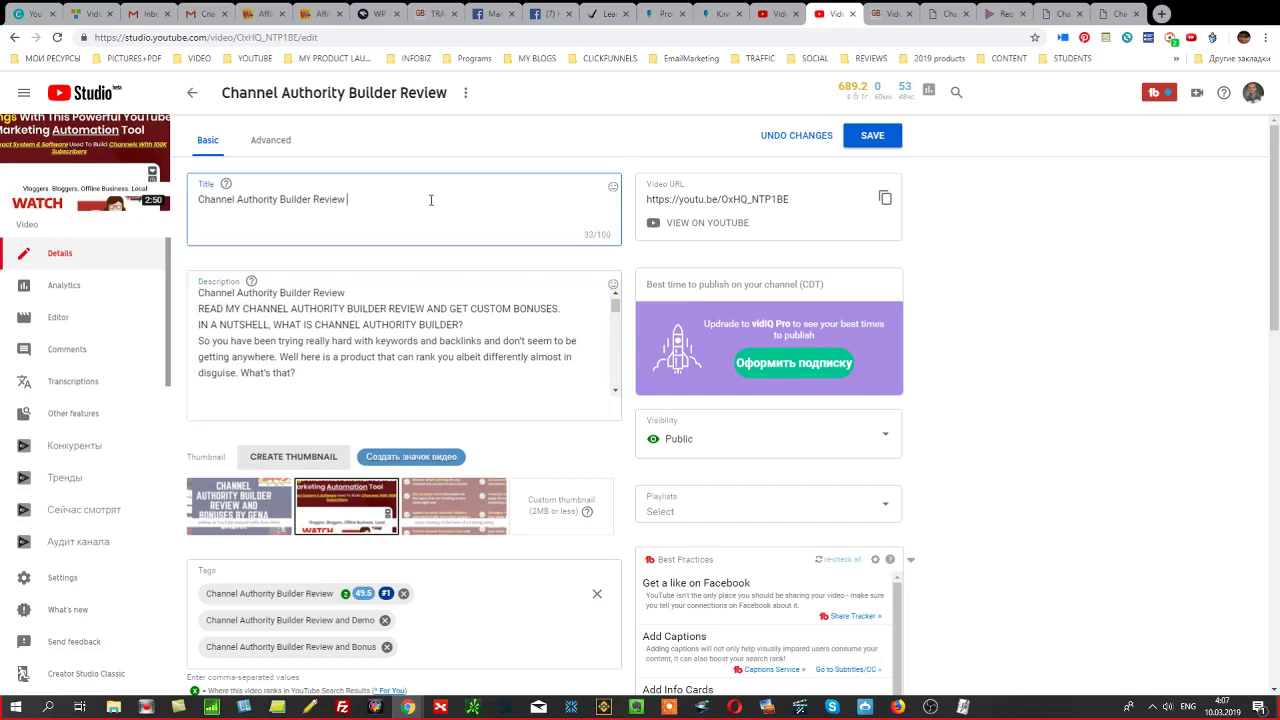
pyautogui.write('and Custom Bonuse')
pyautogui.press('Left')
pyautogui.press('Left')
pyautogui.write('Traffic')
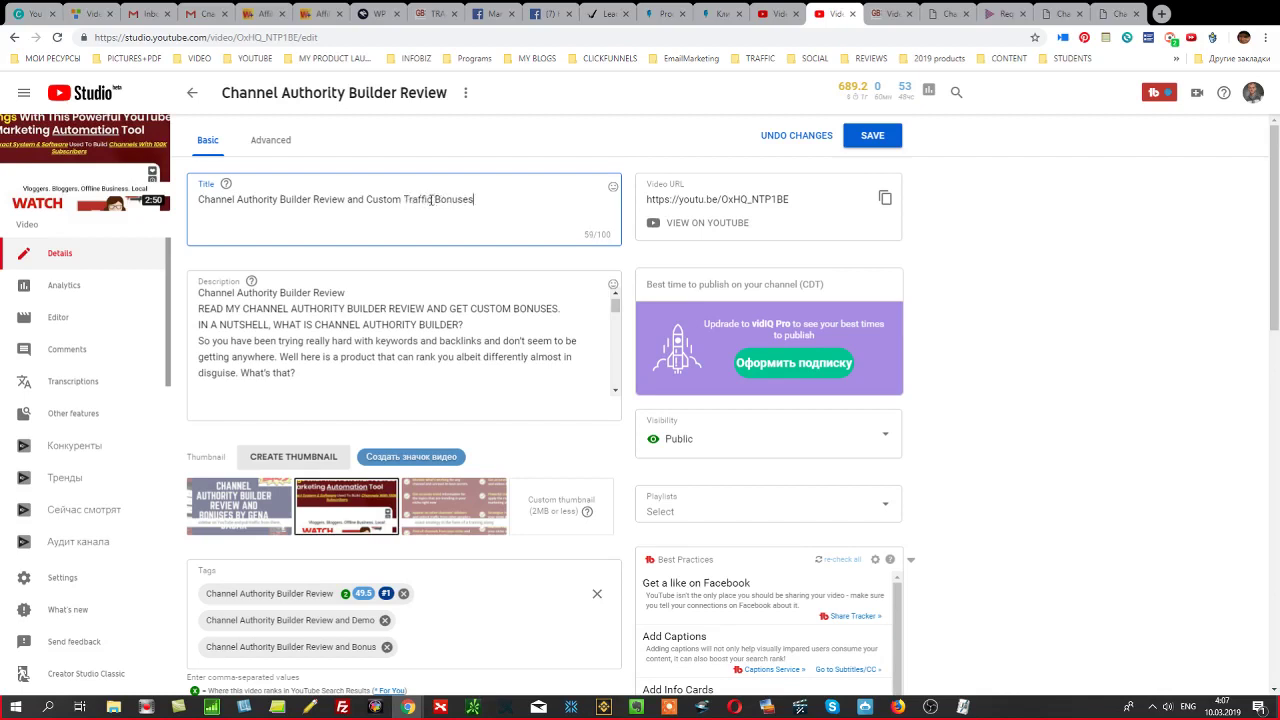
pyautogui.click(872, 135)
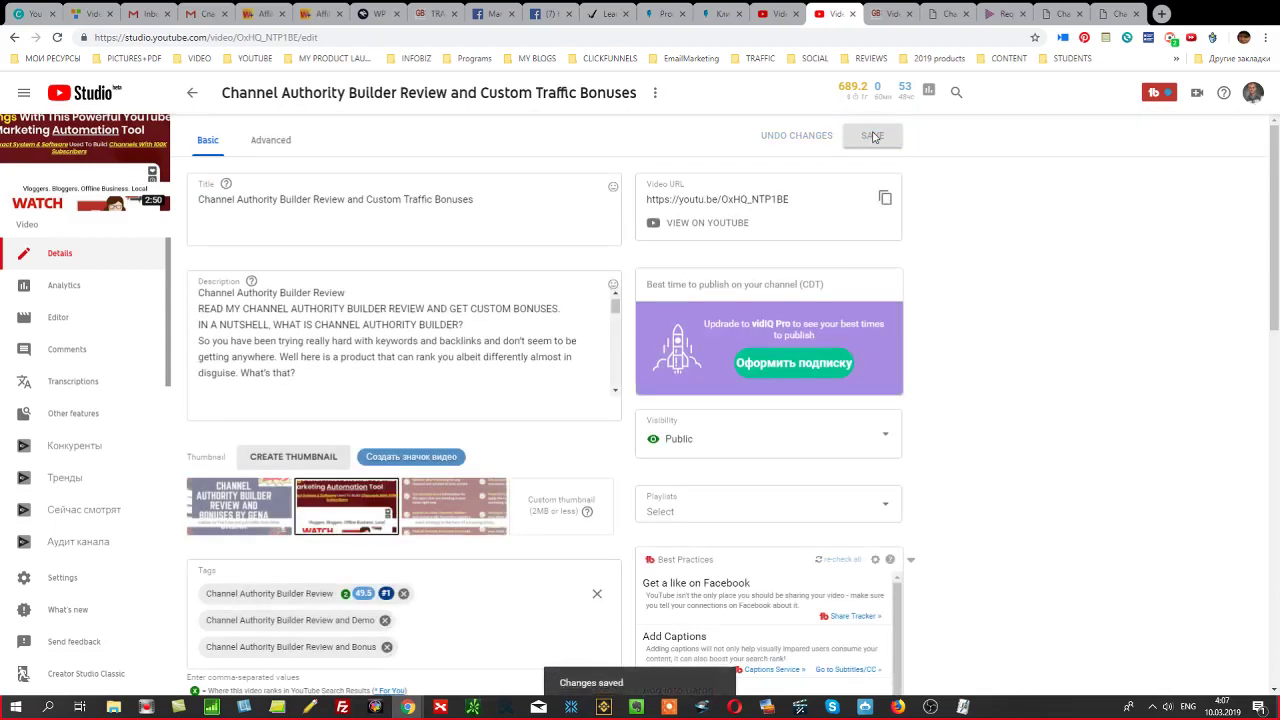
# Start a new thumbnail with the existing Channel Authority Builder bonus image as its background and proceed to the layers.
pyautogui.click(270, 458)
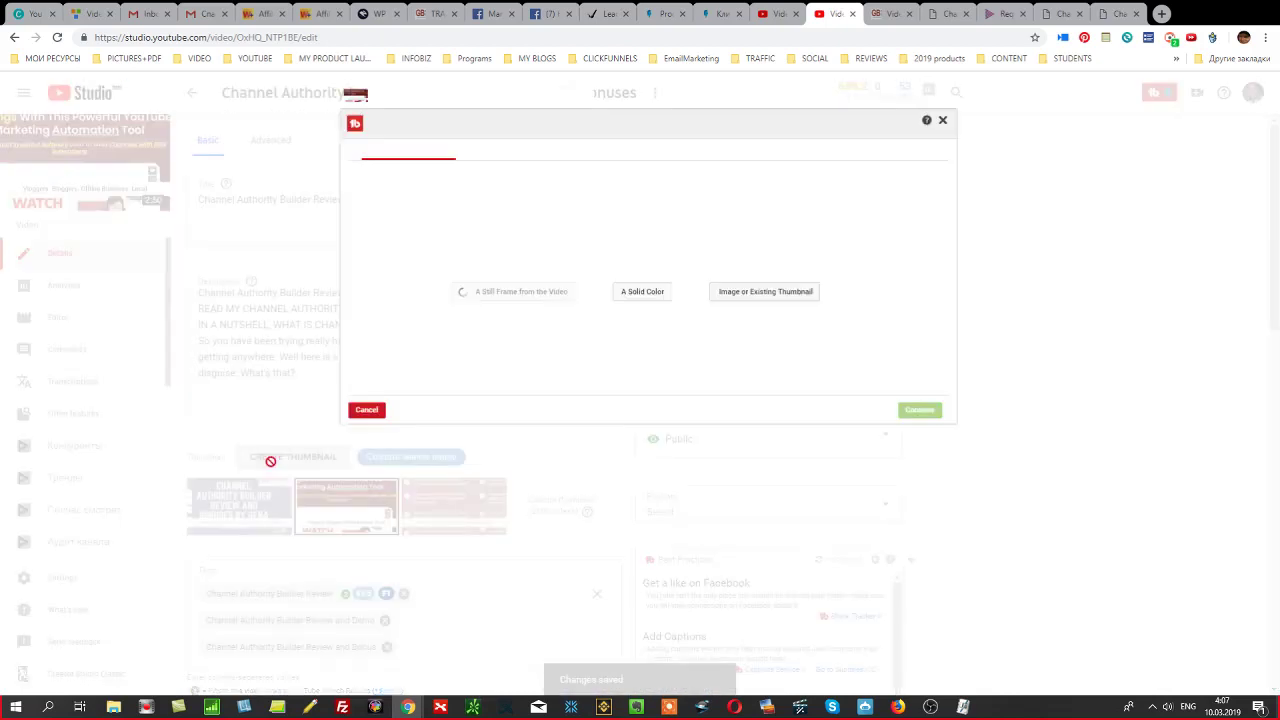
pyautogui.click(778, 291)
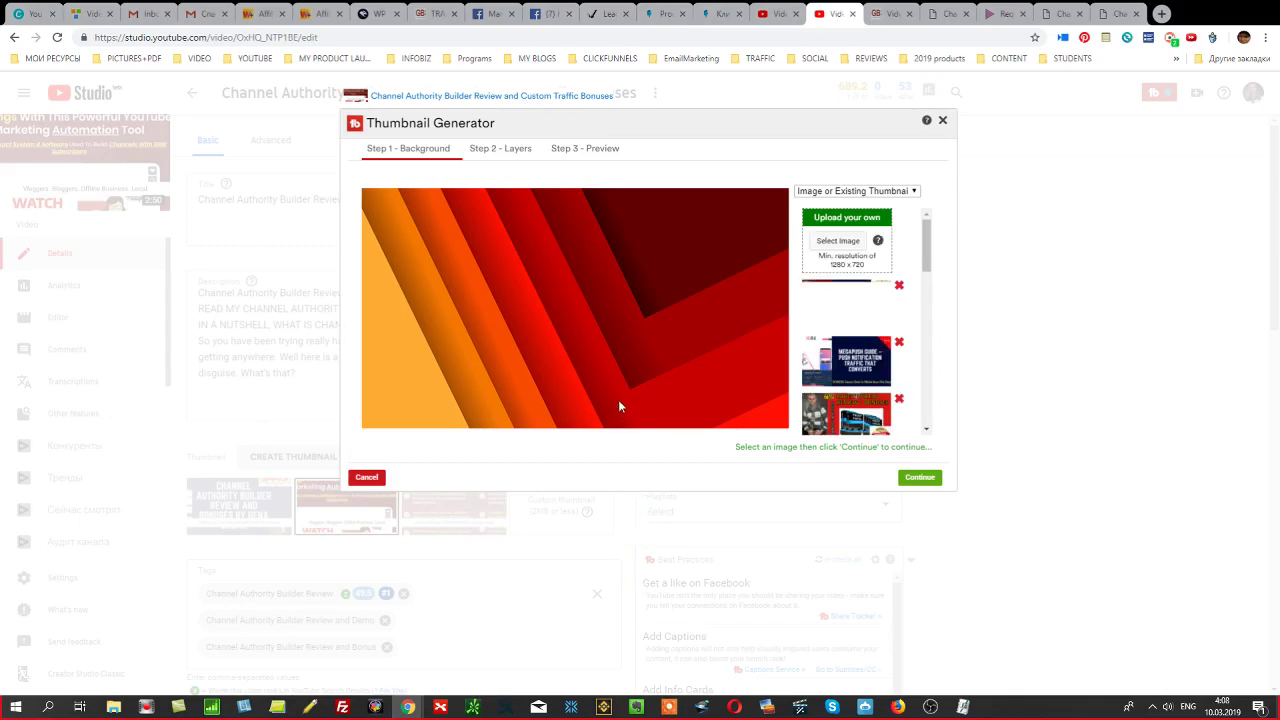
pyautogui.click(848, 306)
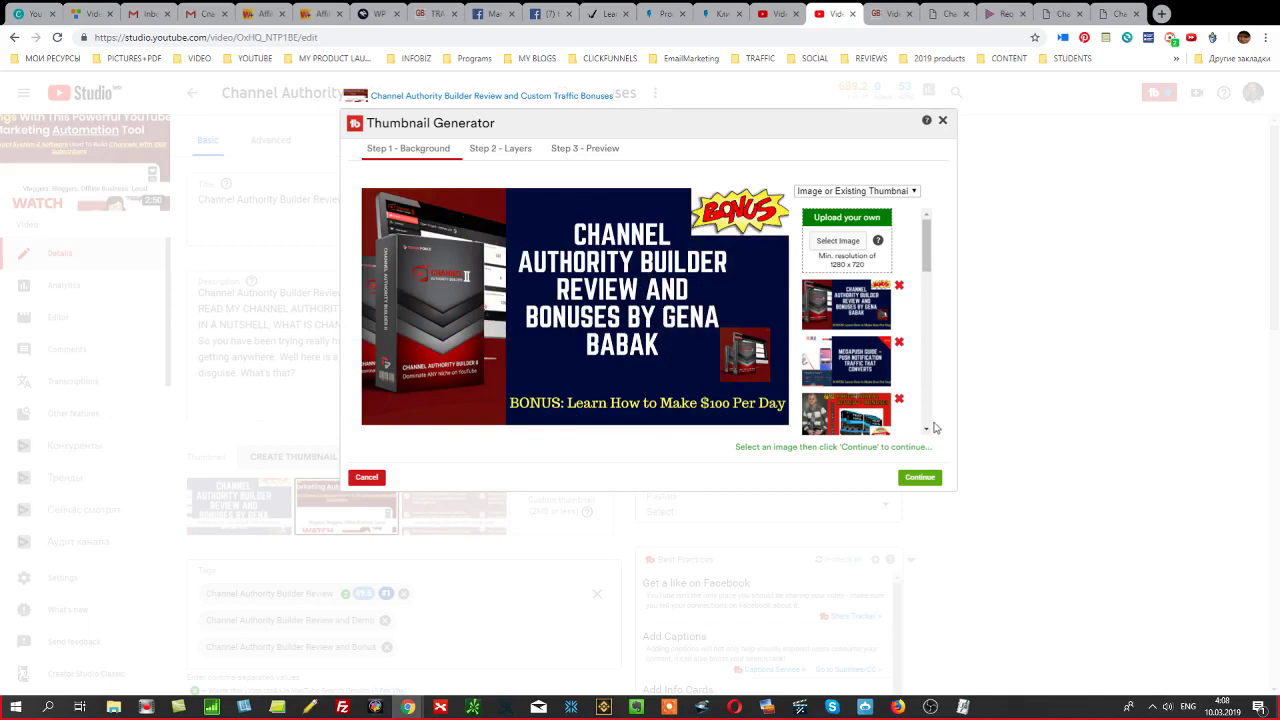
pyautogui.click(920, 478)
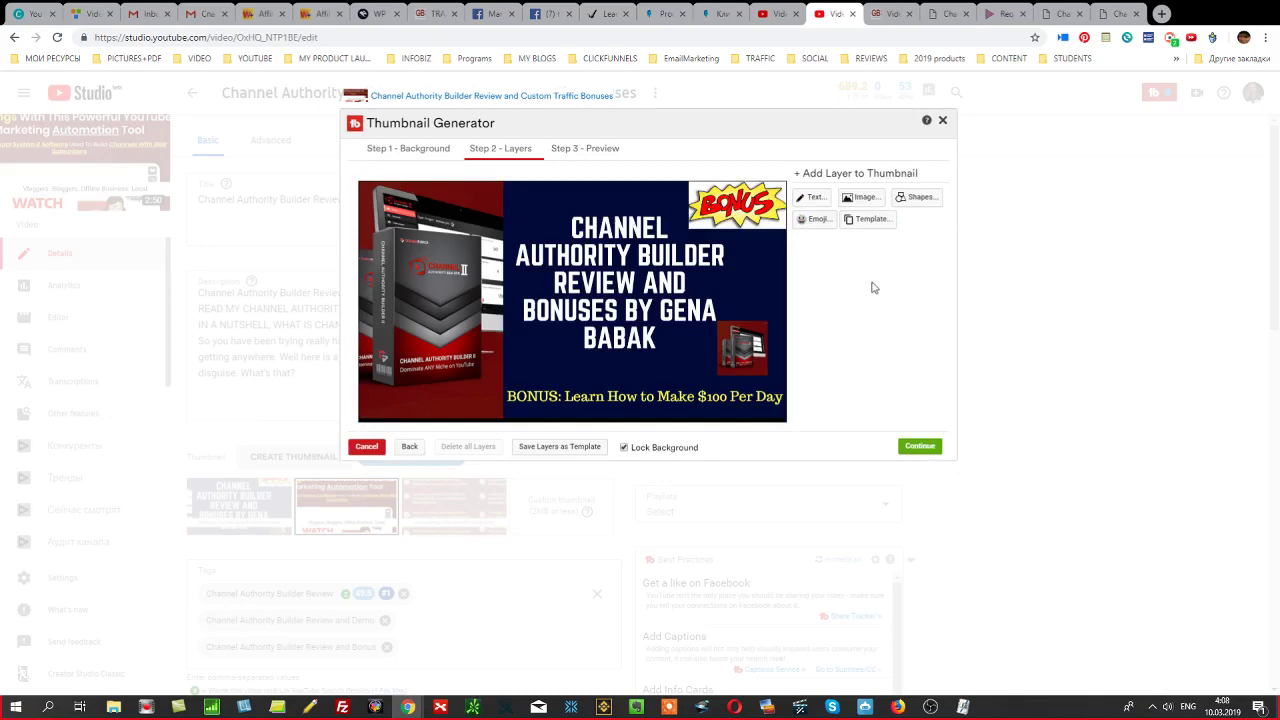
# Keep the thumbnail without extra layers, preview it among YouTube search results, publish it and reload the video's page.
pyautogui.click(921, 447)
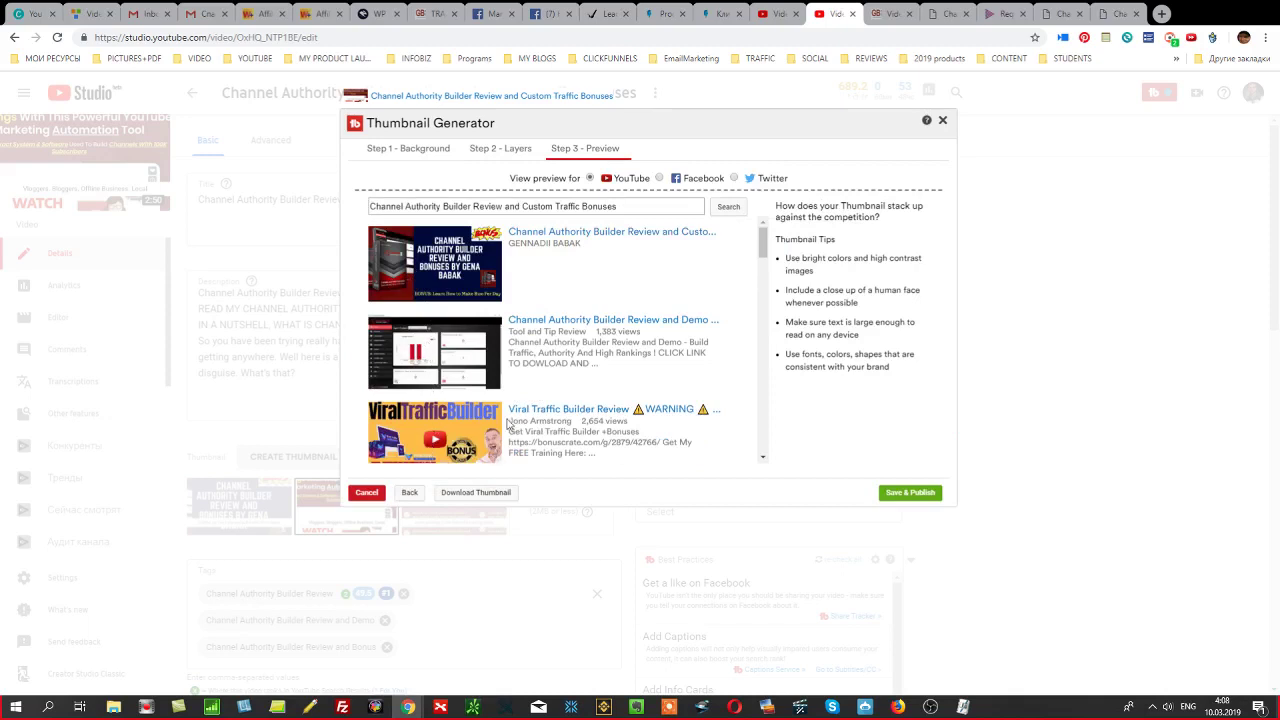
pyautogui.scroll(-3, 570, 400)
pyautogui.scroll(3, 574, 396)
pyautogui.click(910, 492)
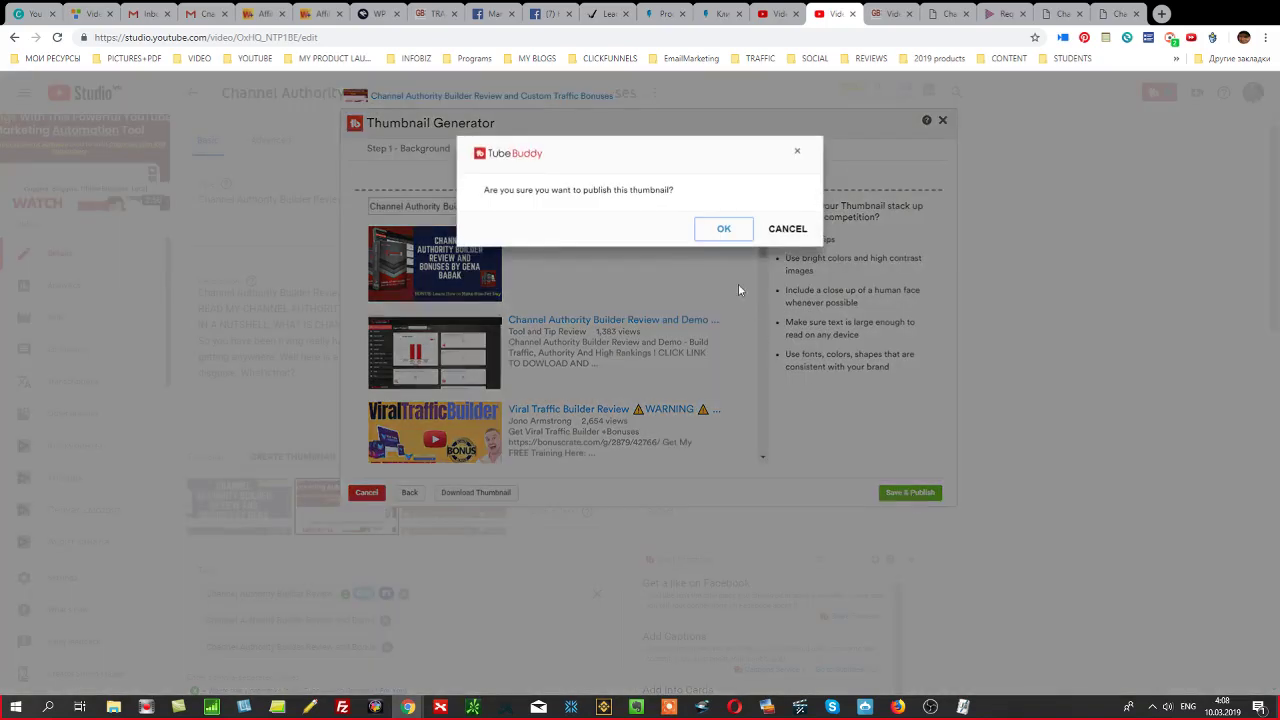
pyautogui.click(723, 230)
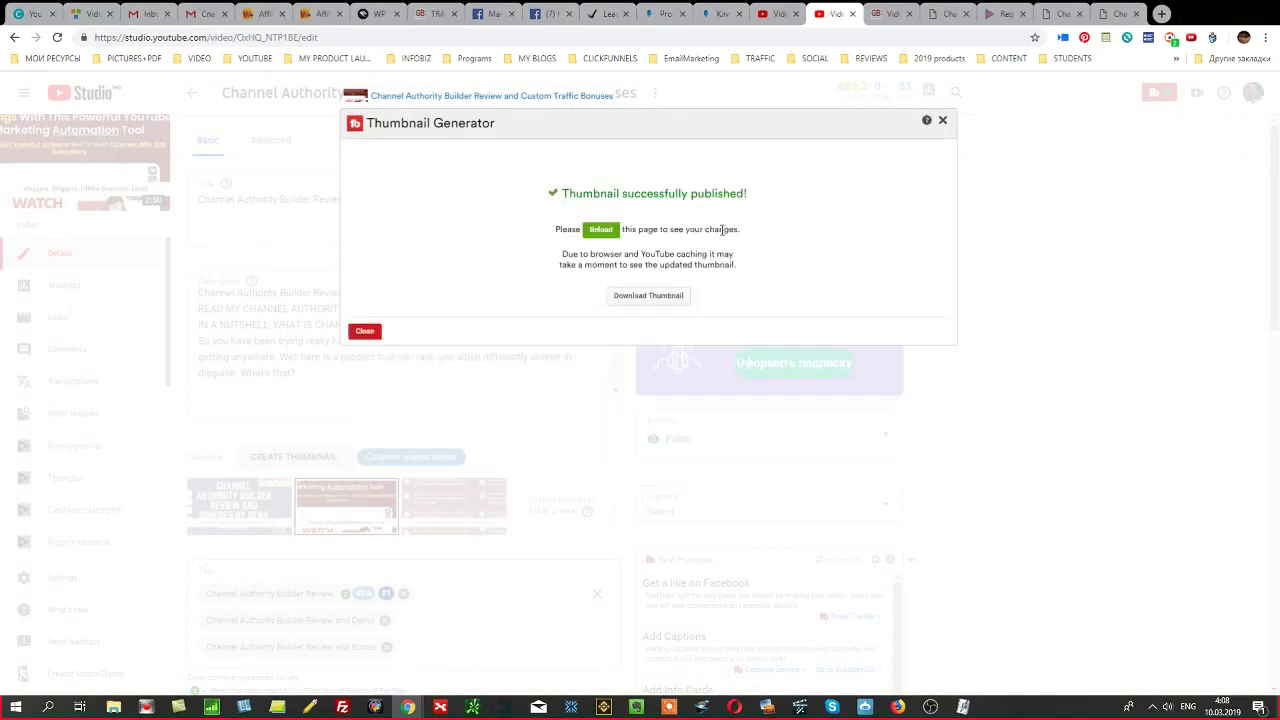
pyautogui.click(601, 231)
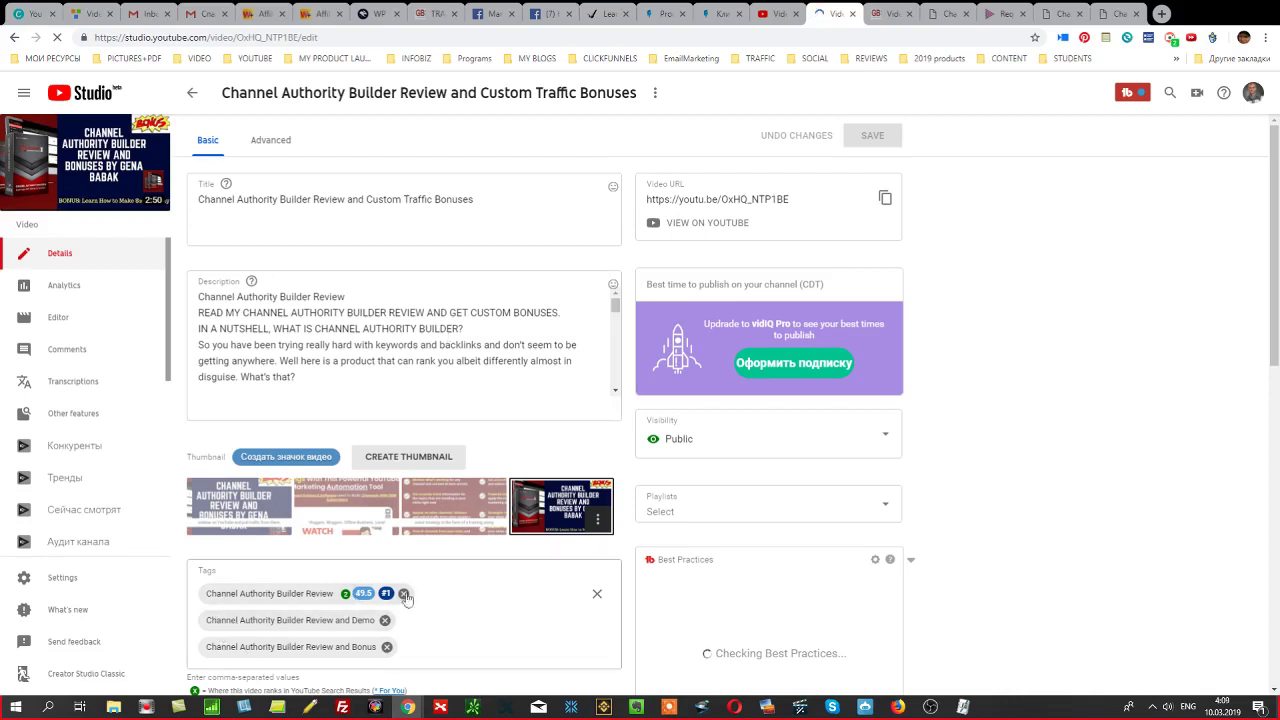
# Copy the full video title and add "Channel Authority Builder Review and Custom Traffic Bonuses" as a tag.
pyautogui.scroll(-1, 480, 650)
pyautogui.scroll(-1, 465, 521)
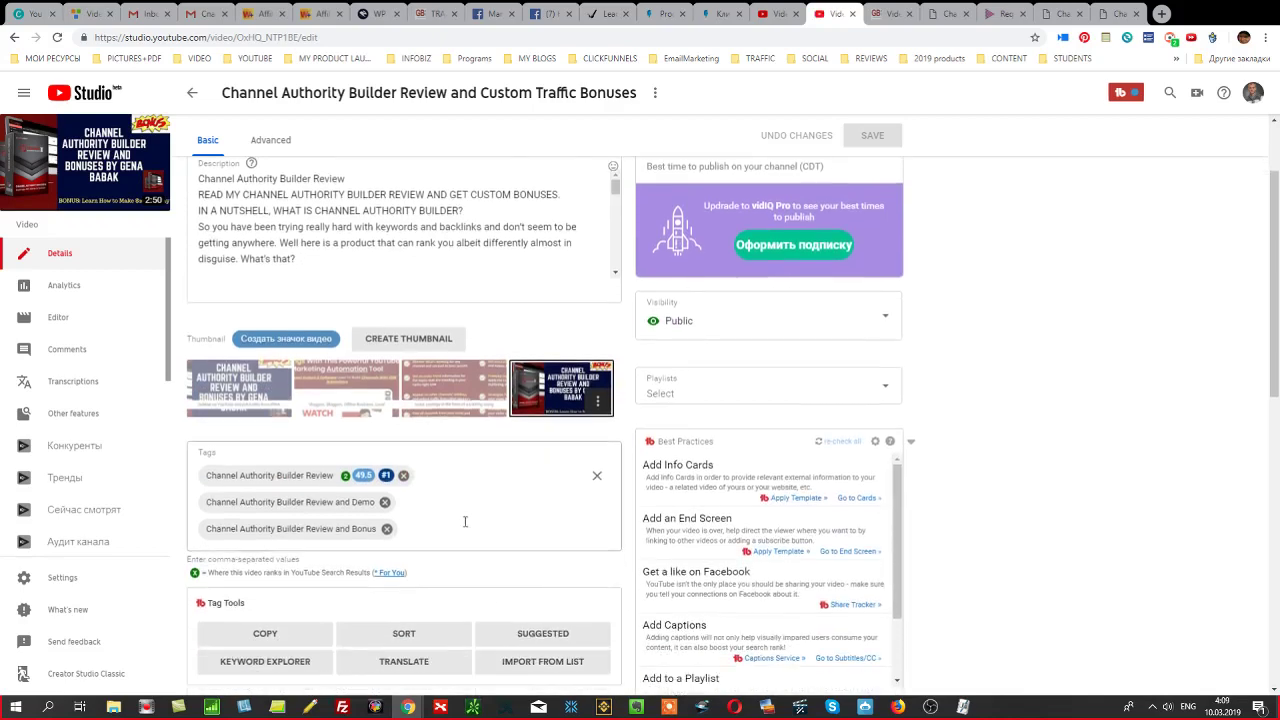
pyautogui.scroll(-1, 465, 521)
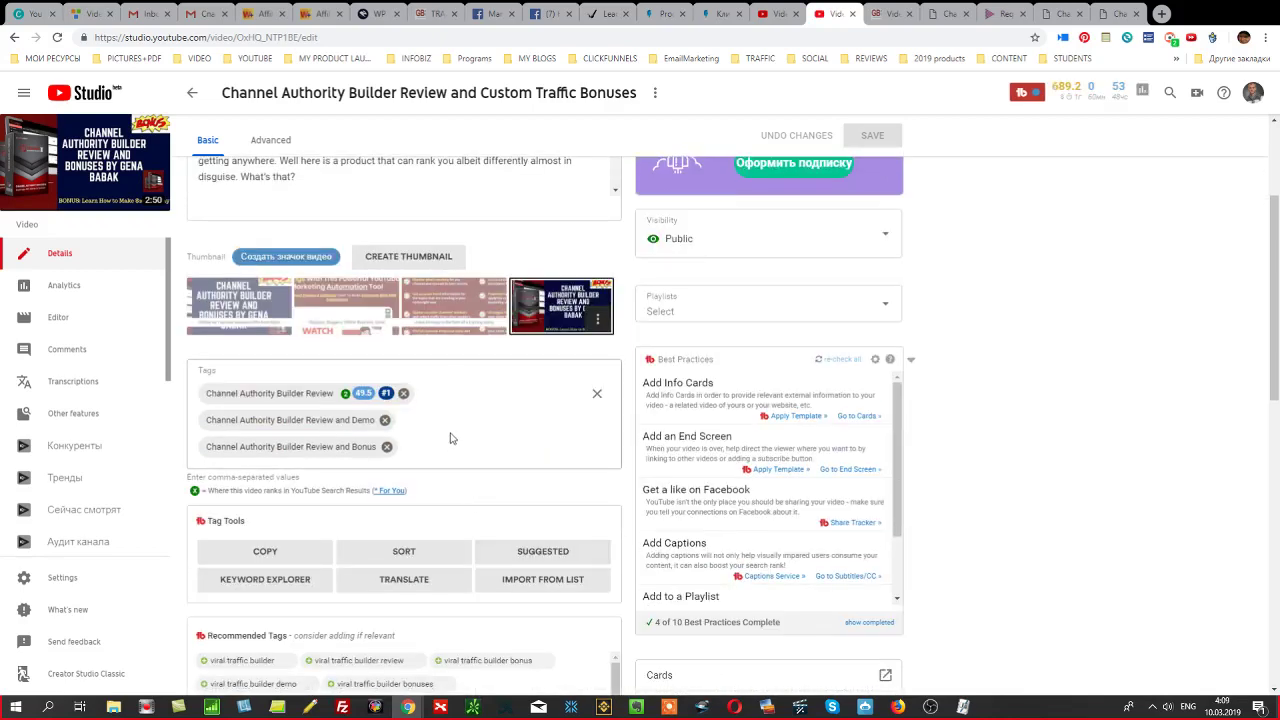
pyautogui.scroll(2, 355, 175)
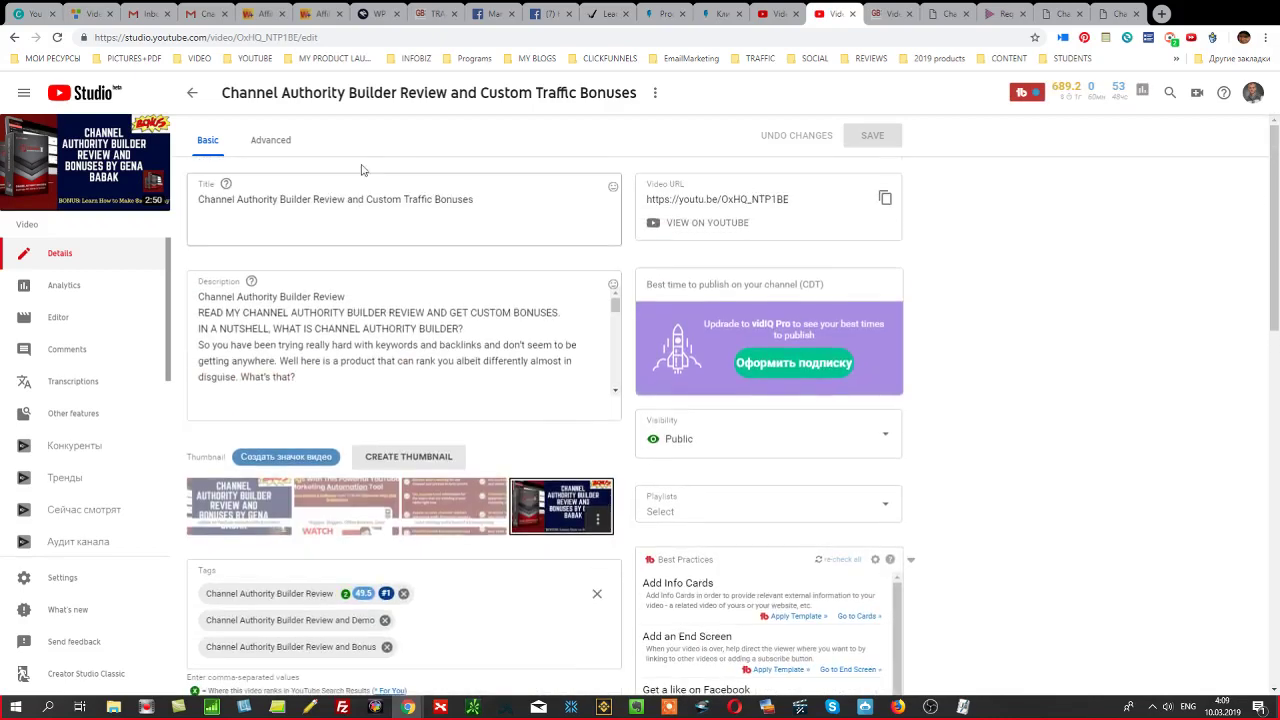
pyautogui.doubleClick(202, 201)
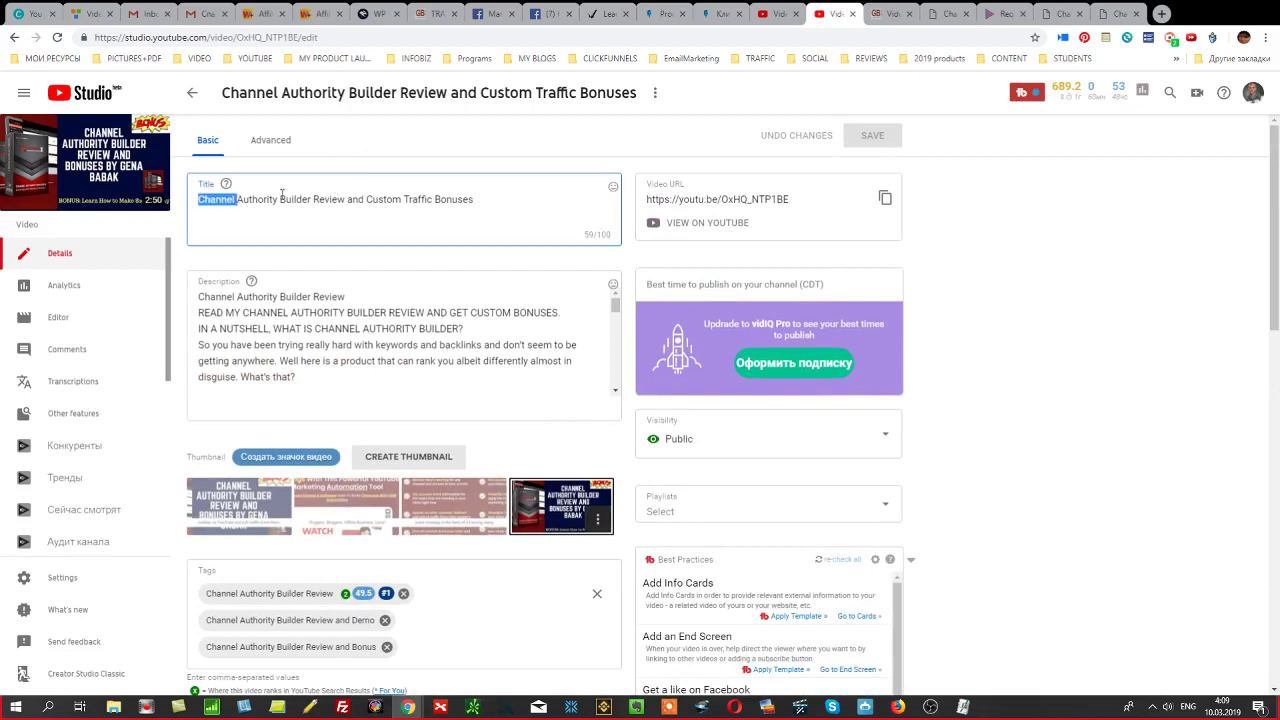
pyautogui.moveTo(282, 194); pyautogui.dragTo(494, 193)
pyautogui.hotkey('ctrl', 'c')
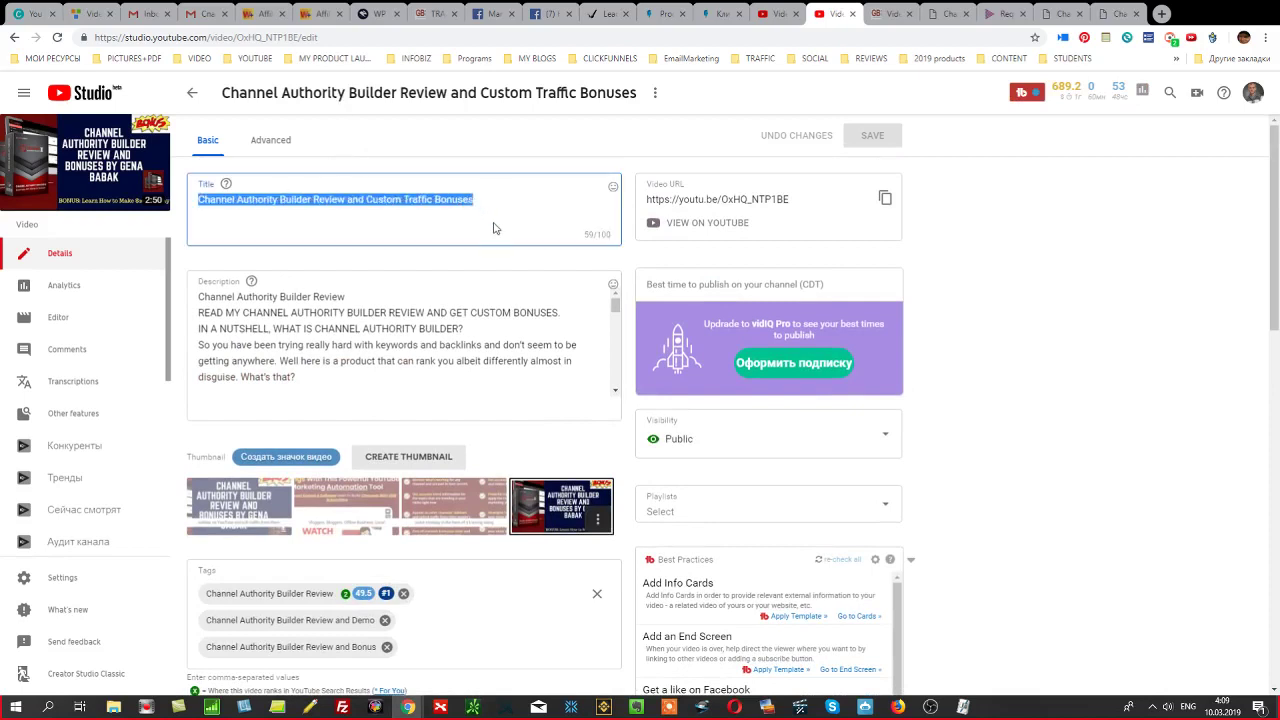
pyautogui.scroll(-1, 460, 640)
pyautogui.click(426, 590)
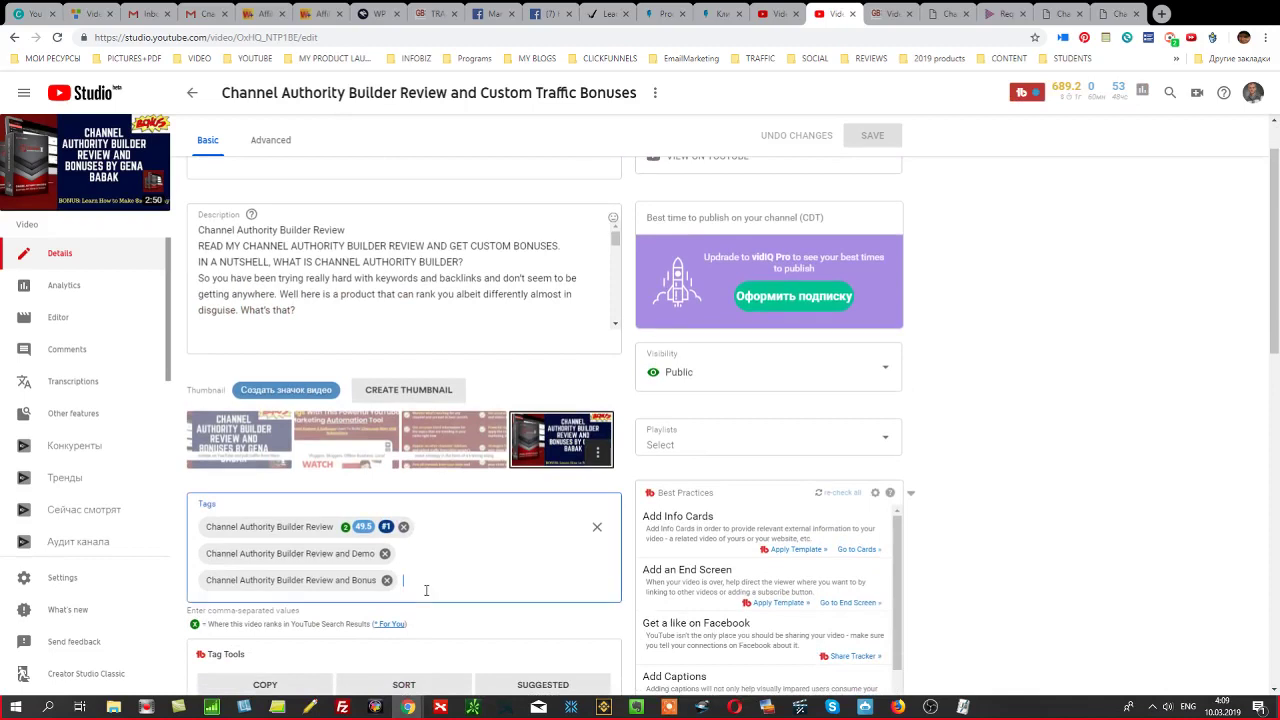
pyautogui.hotkey('ctrl', 'v')
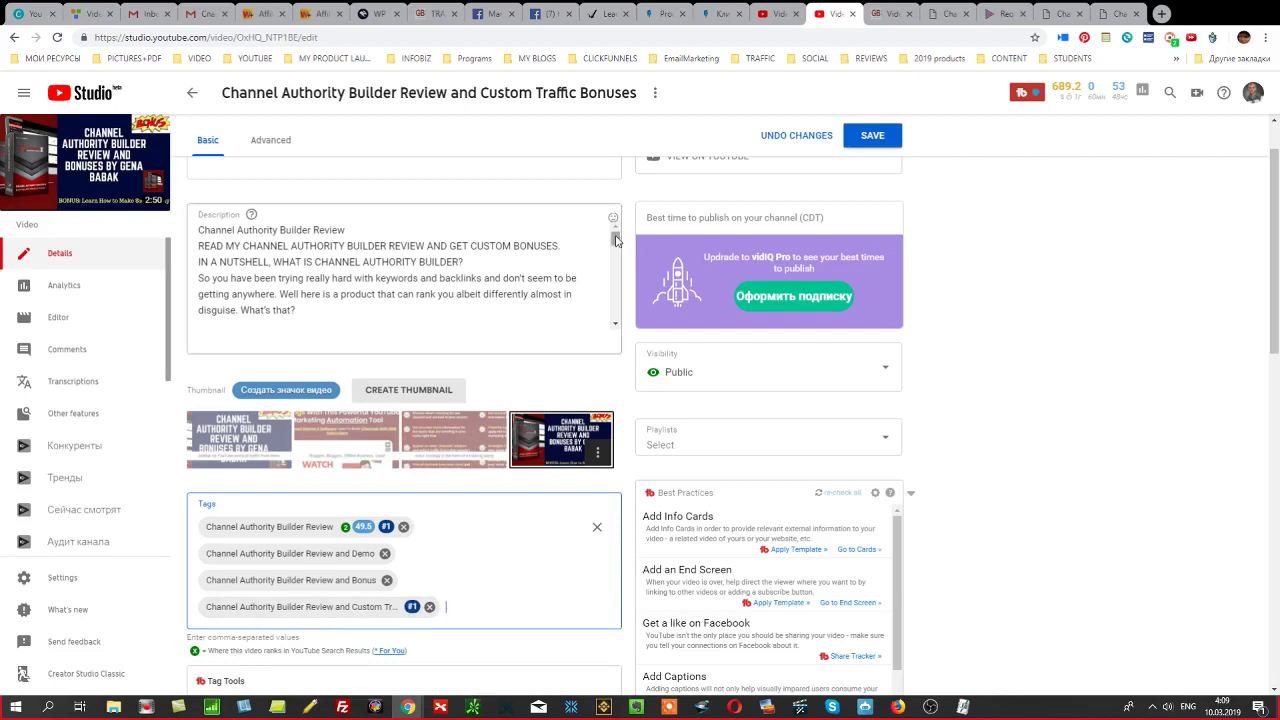
# Append the line "Watch My Channel Authority Builder Review and Get Custom Traffic Bonuses" to the end of the description.
pyautogui.click(494, 329)
pyautogui.scroll(-5, 603, 309)
pyautogui.scroll(-5, 603, 309)
pyautogui.hotkey('ctrl', 'a')
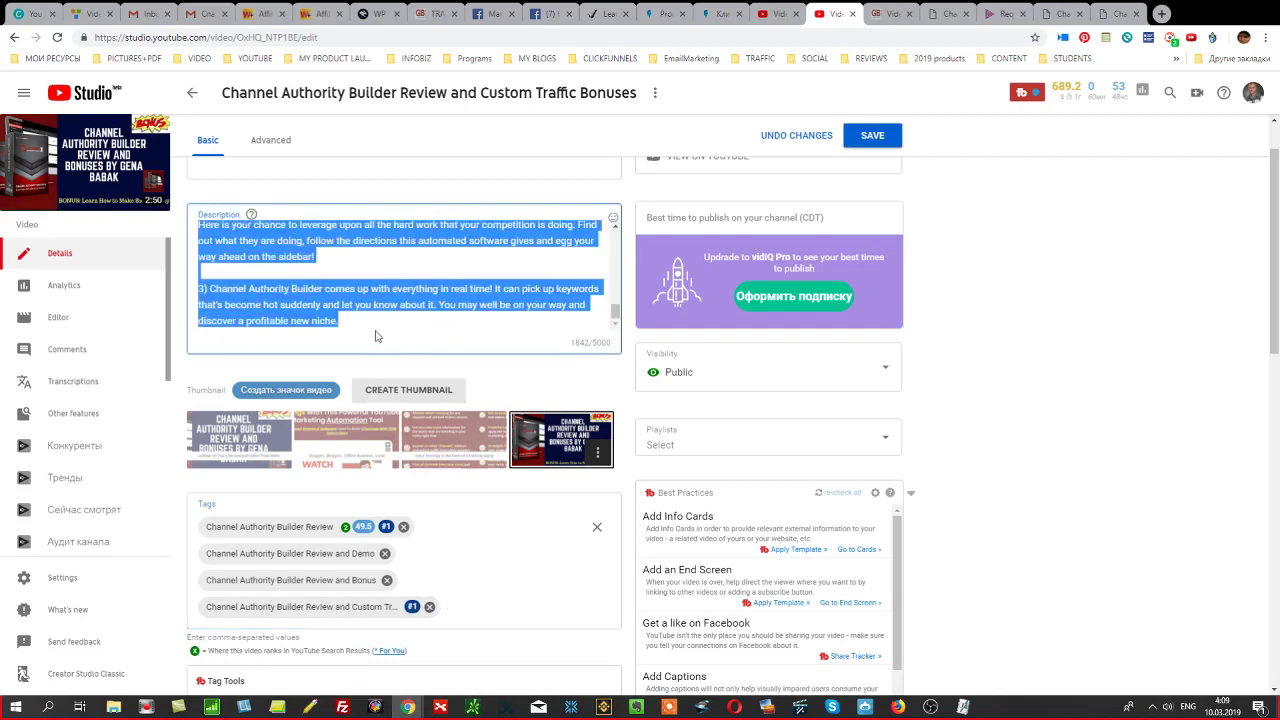
pyautogui.click(376, 336)
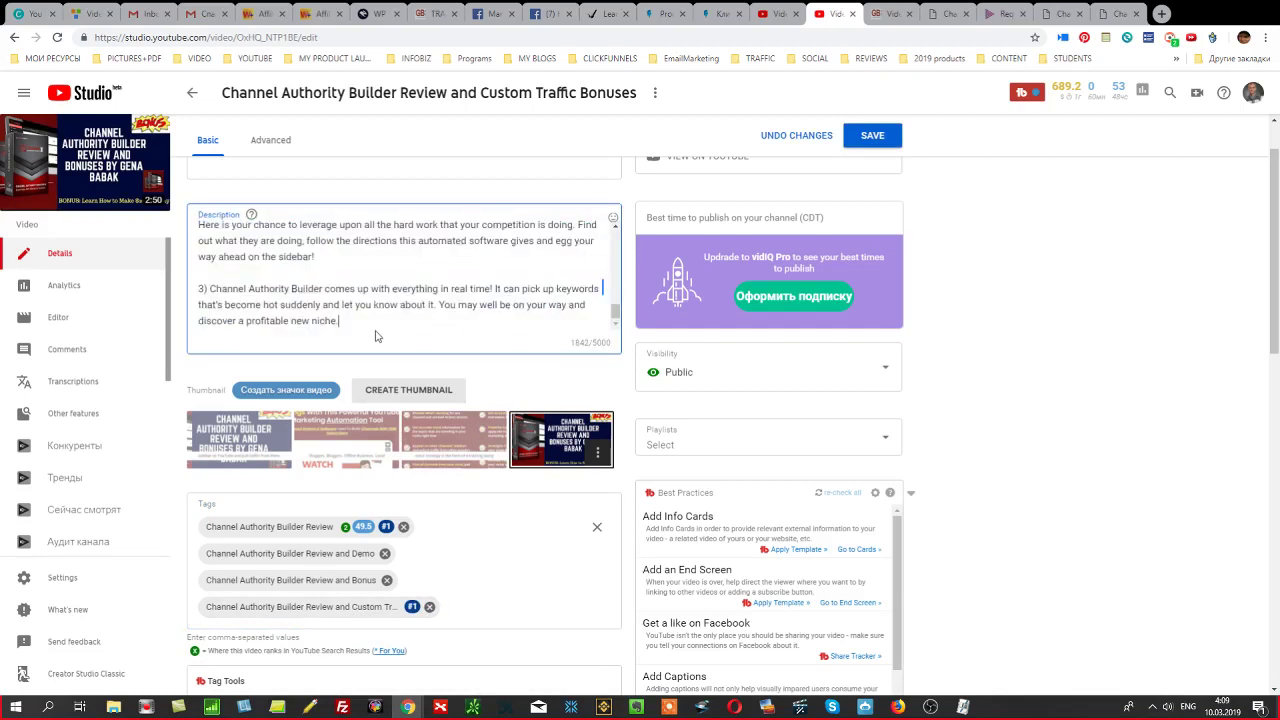
pyautogui.press('Return')
pyautogui.hotkey('ctrl', 'v')
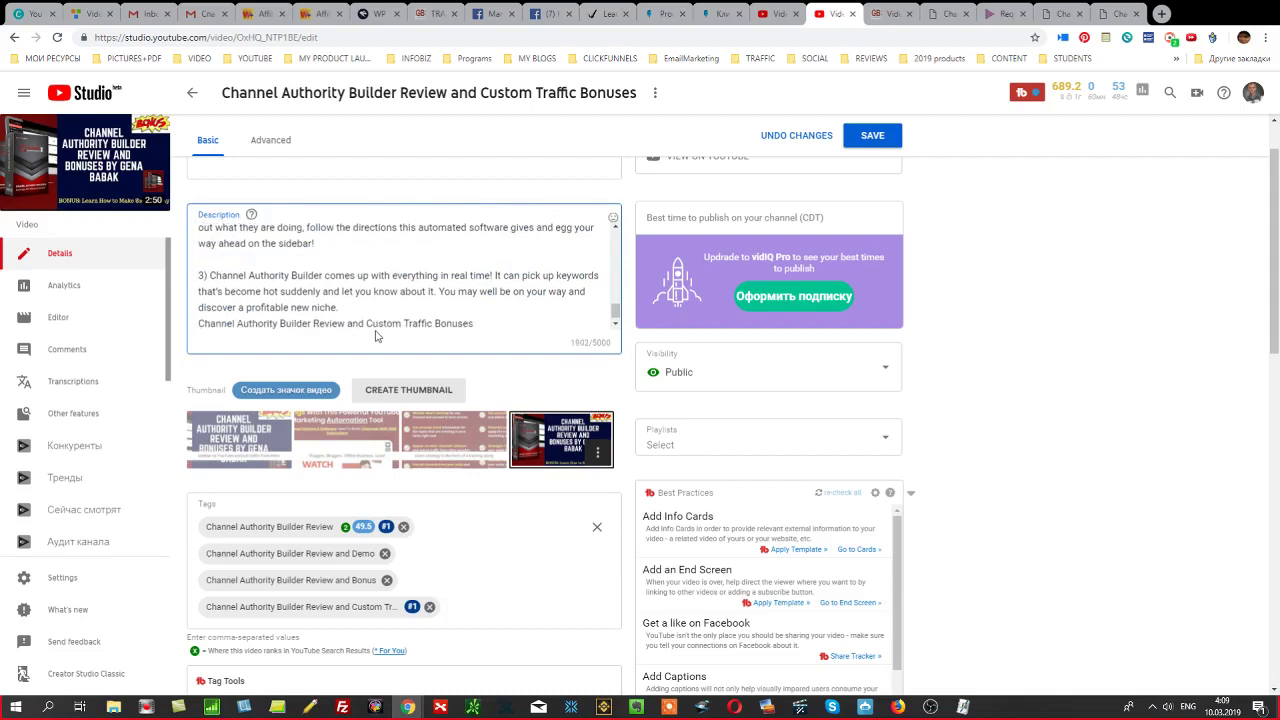
pyautogui.write('Watch M')
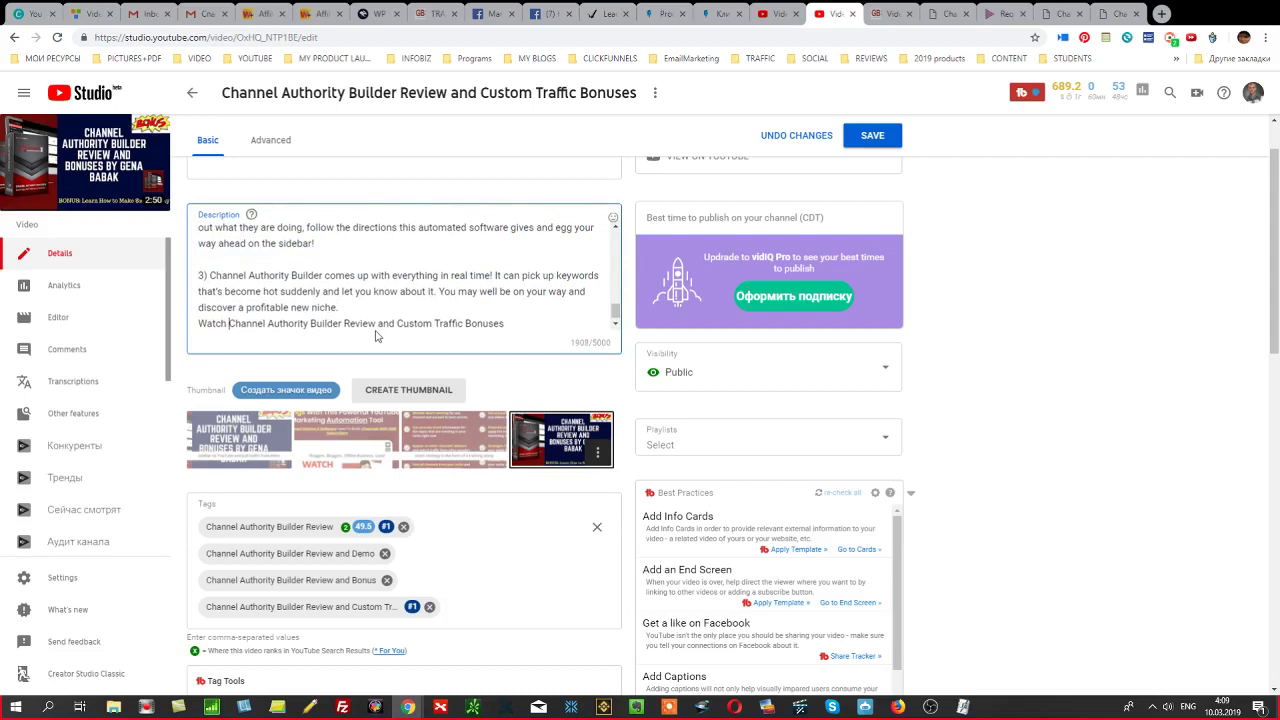
pyautogui.write('y')
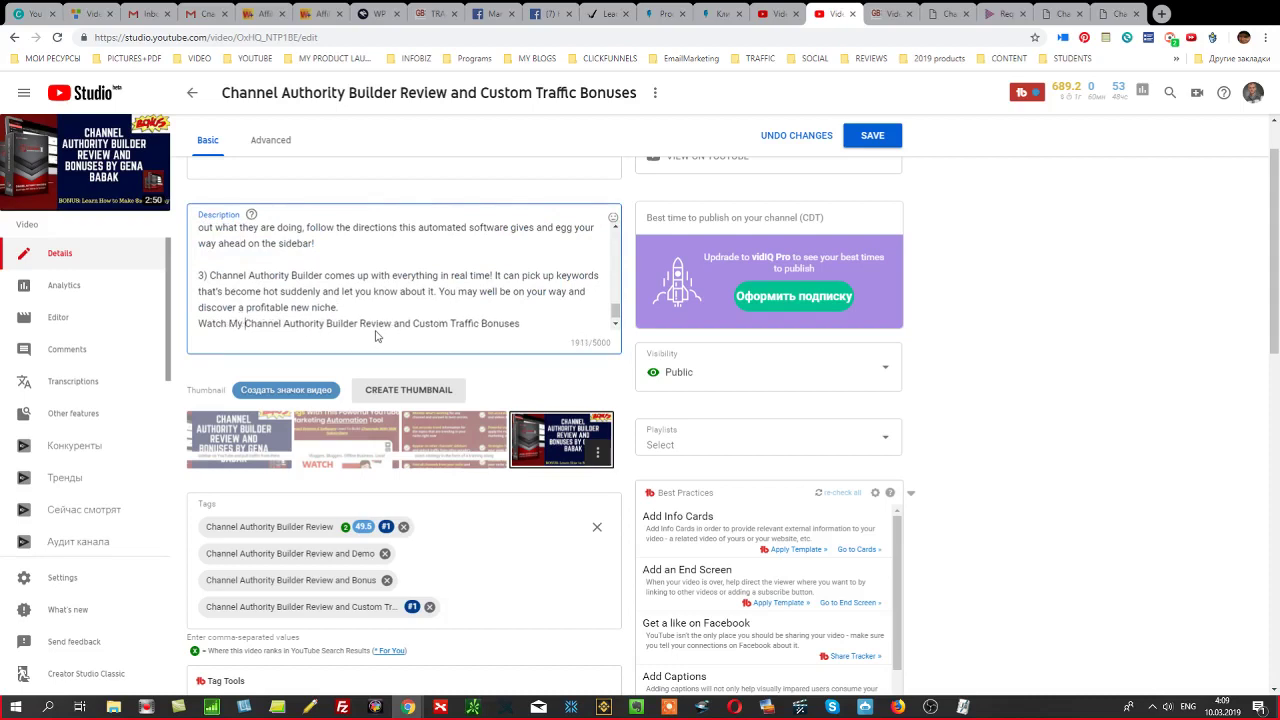
pyautogui.press('Right')
pyautogui.press('Right')
pyautogui.press('Right')
pyautogui.press('Right')
pyautogui.press('Right')
pyautogui.press('Right')
pyautogui.press('Right')
pyautogui.press('Right')
pyautogui.press('Right')
pyautogui.press('Right')
pyautogui.press('Right')
pyautogui.press('Right')
pyautogui.write('Get')
# Add the description's last line as a tag and remove the tags ending in "Review and Bonus" and "Review and Demo".
pyautogui.tripleClick(376, 336)
pyautogui.hotkey('ctrl', 'c')
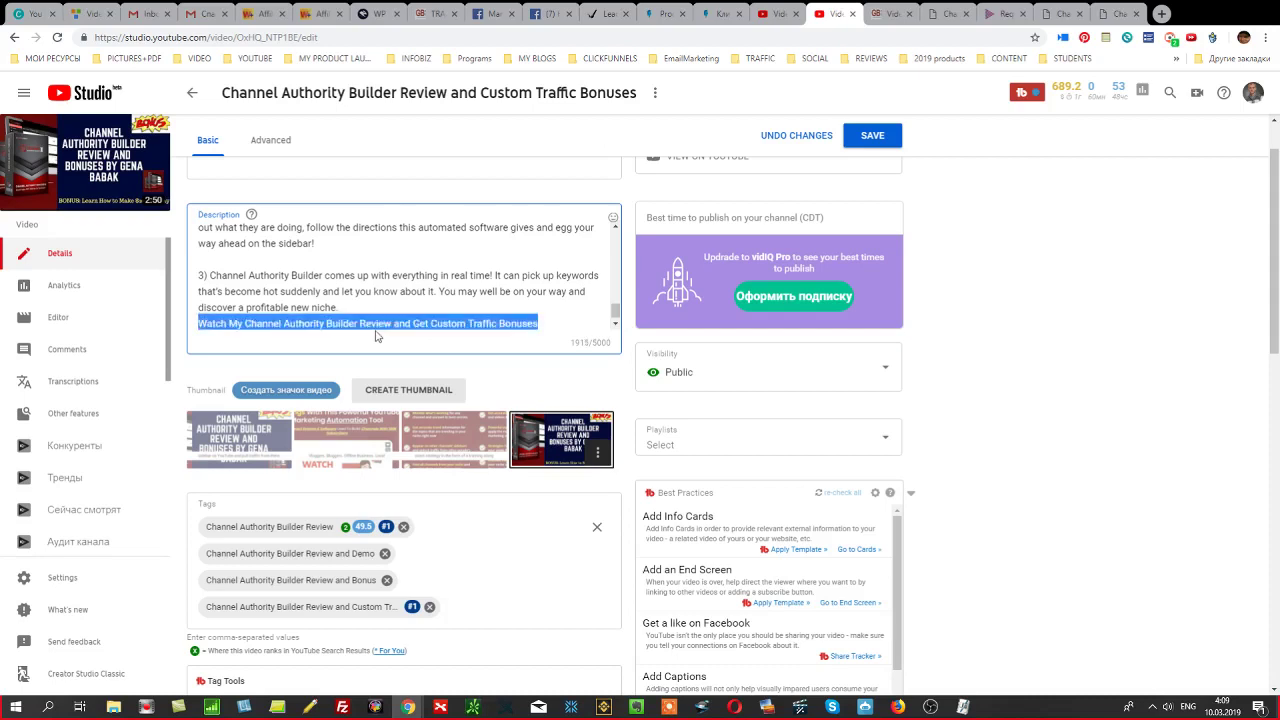
pyautogui.click(452, 606)
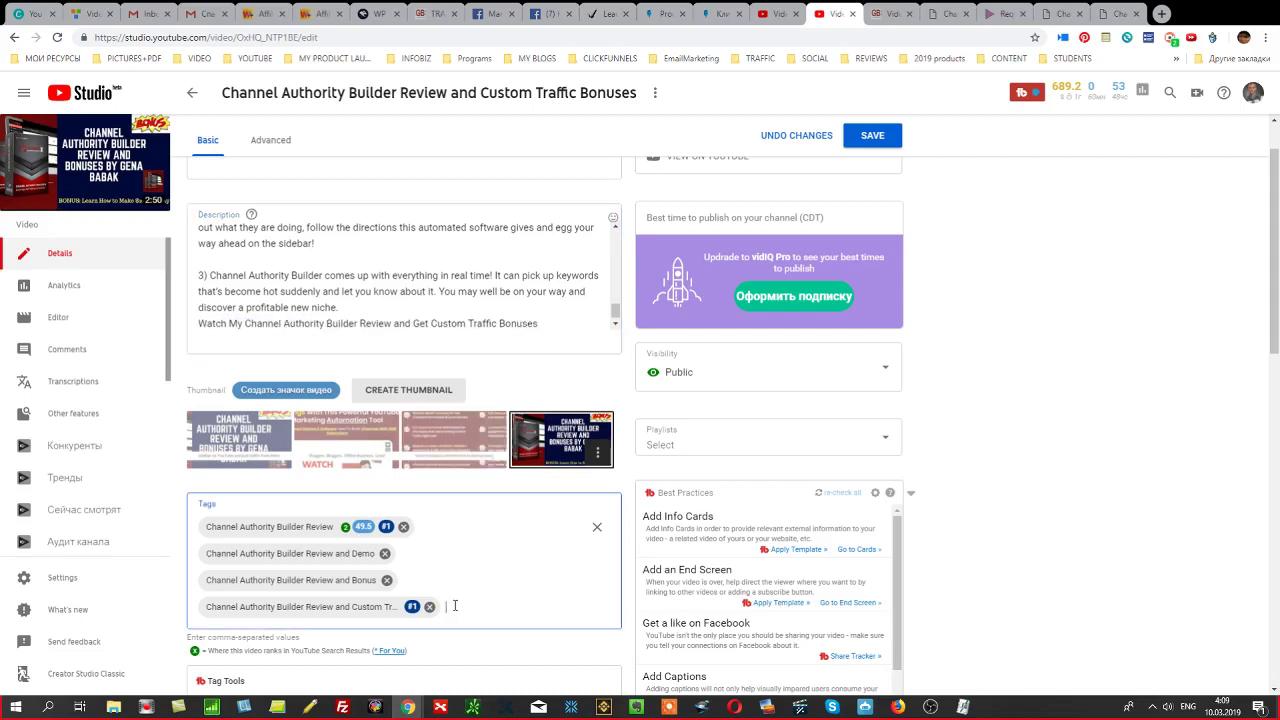
pyautogui.hotkey('ctrl', 'v')
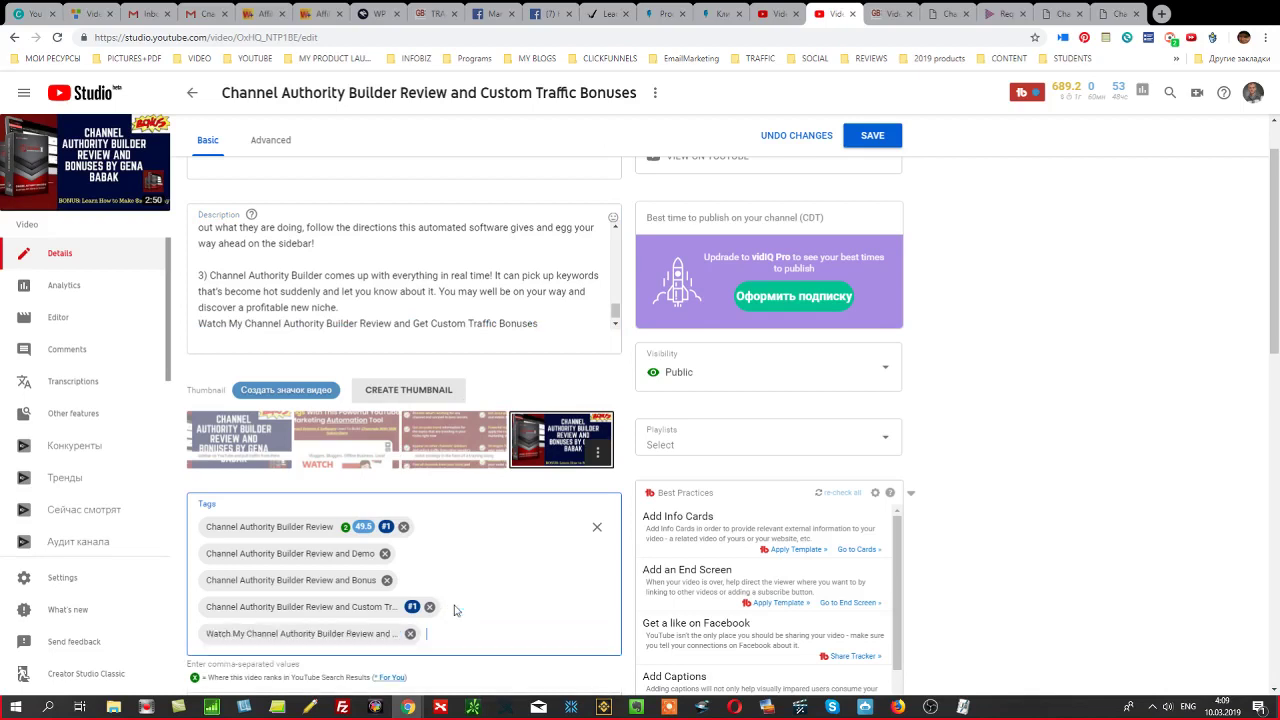
pyautogui.click(387, 580)
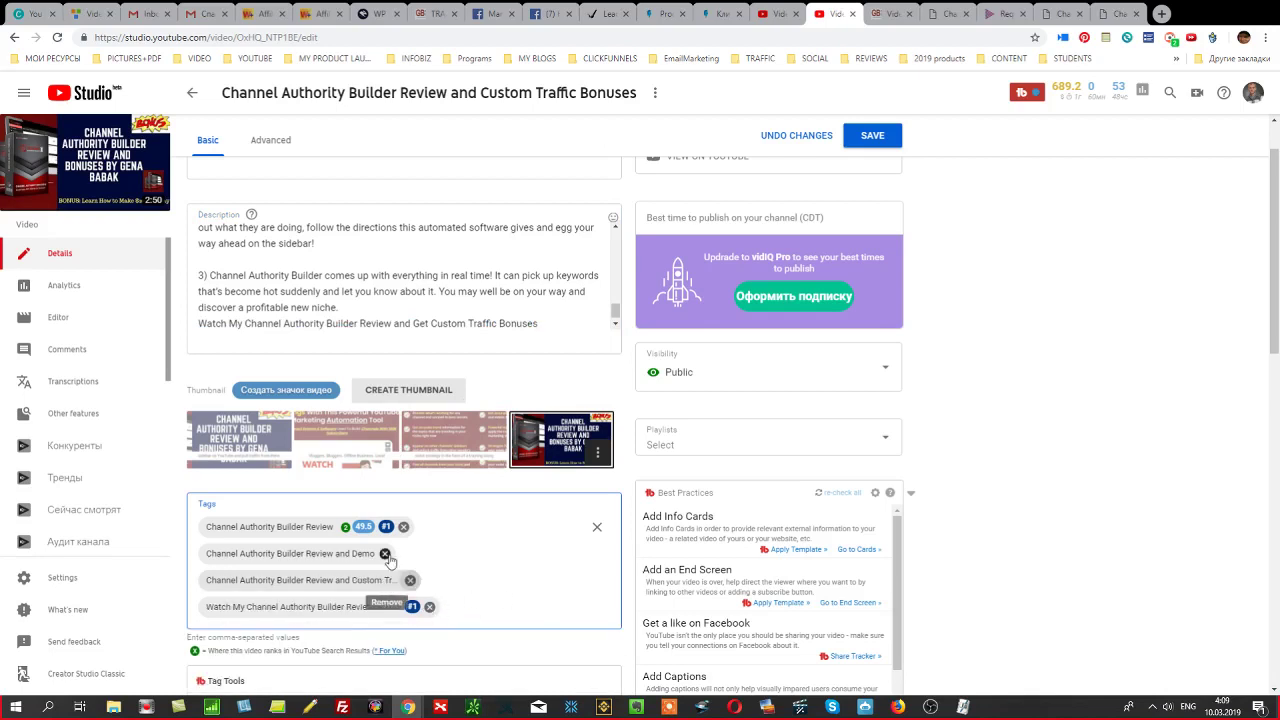
pyautogui.click(384, 553)
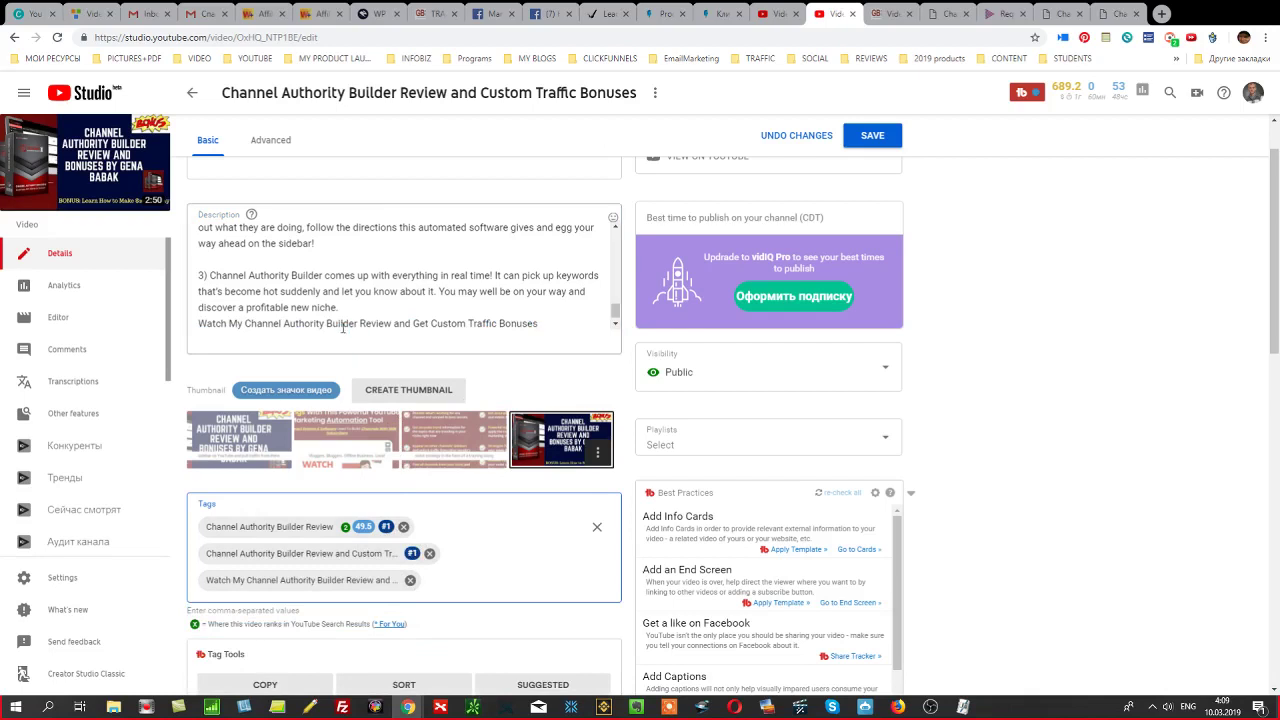
# Replace "Watch My" with "Honest" at the start of the description's last line.
pyautogui.click(343, 327)
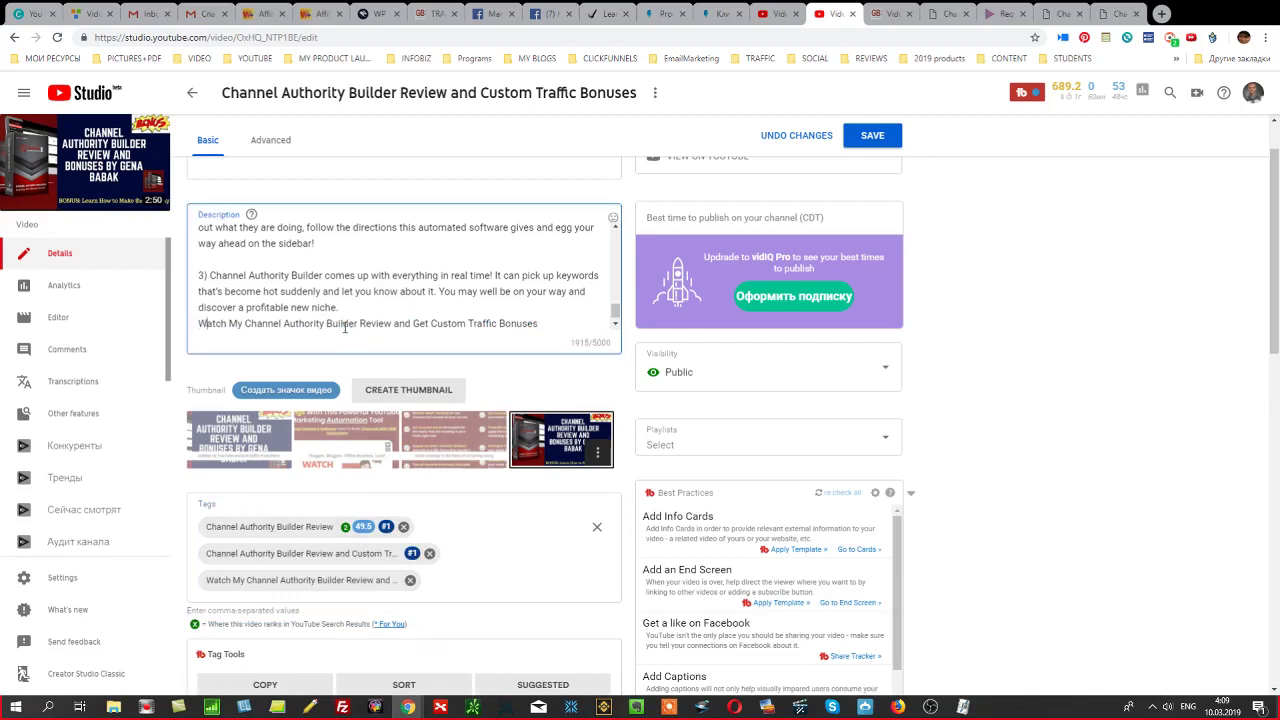
pyautogui.press('Delete')
pyautogui.press('Delete')
pyautogui.press('Delete')
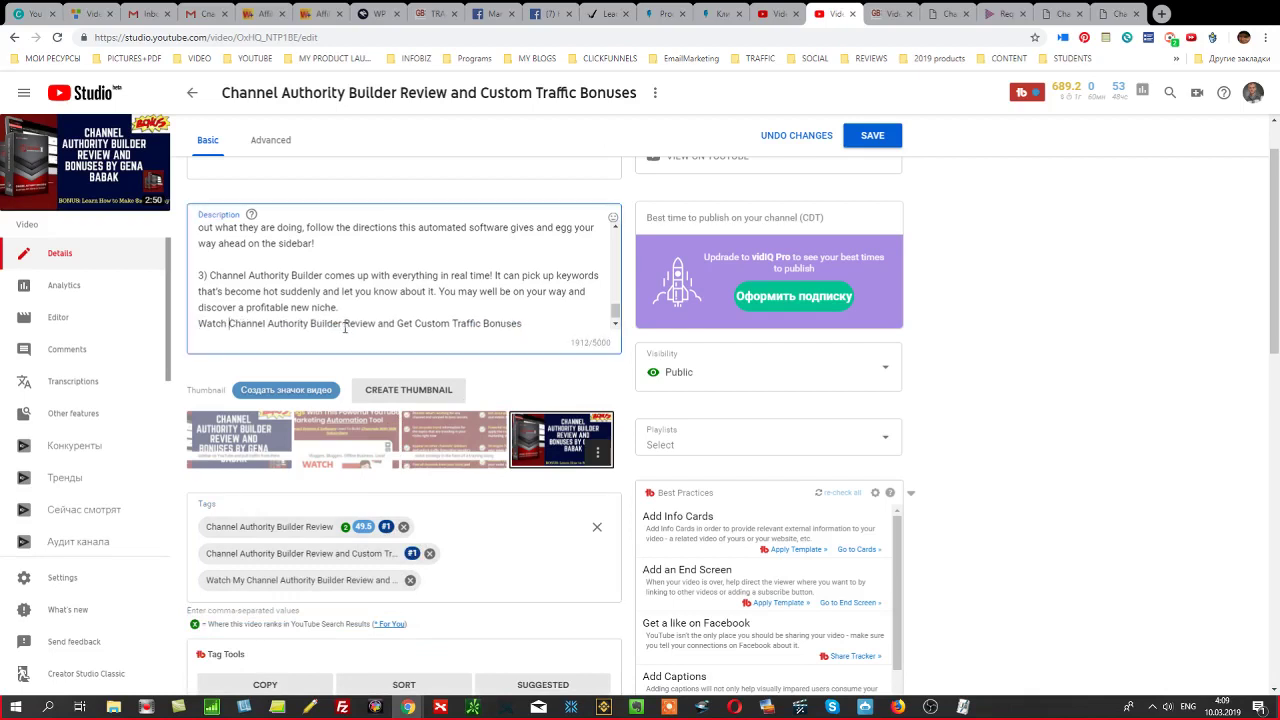
pyautogui.press('Delete')
pyautogui.press('Delete')
pyautogui.press('Delete')
pyautogui.press('Delete')
pyautogui.press('Delete')
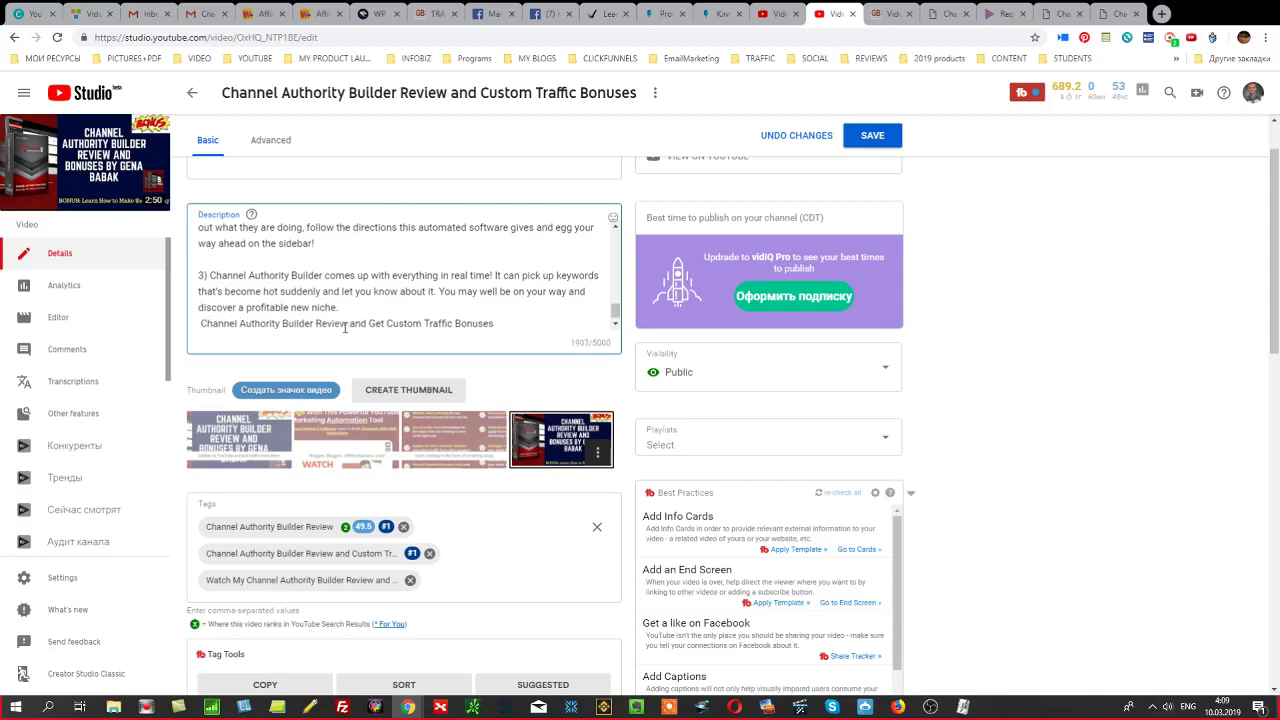
pyautogui.write('Honest')
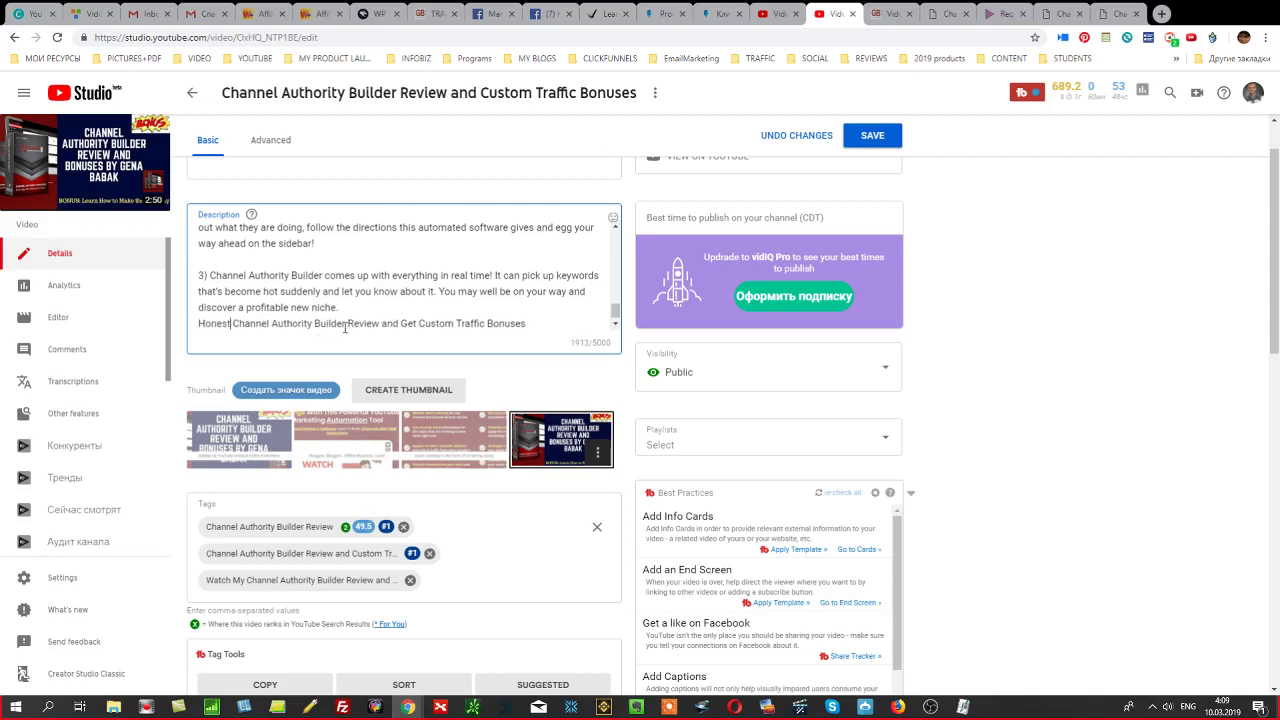
# Copy the line "Honest Channel Authority Builder Review and Get Custom Traffic Bonuses" from the description into the tags.
pyautogui.tripleClick(345, 327)
pyautogui.hotkey('ctrl', 'c')
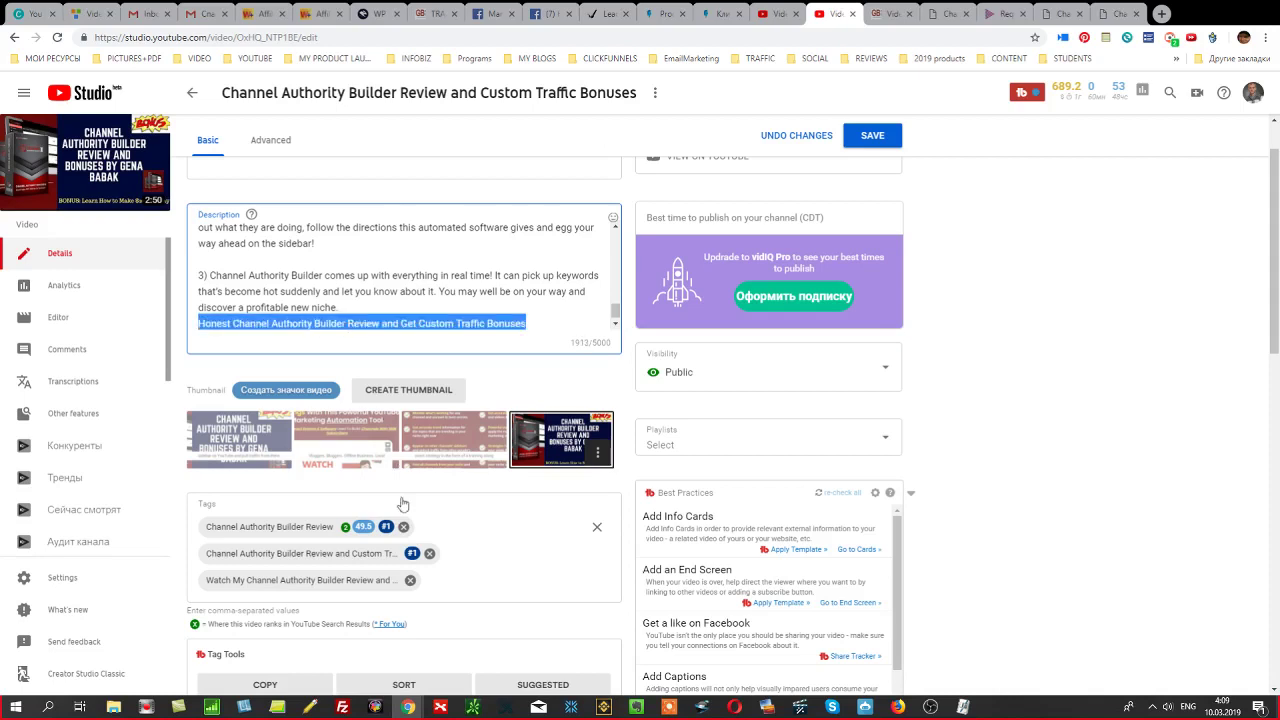
pyautogui.click(452, 585)
pyautogui.hotkey('ctrl', 'v')
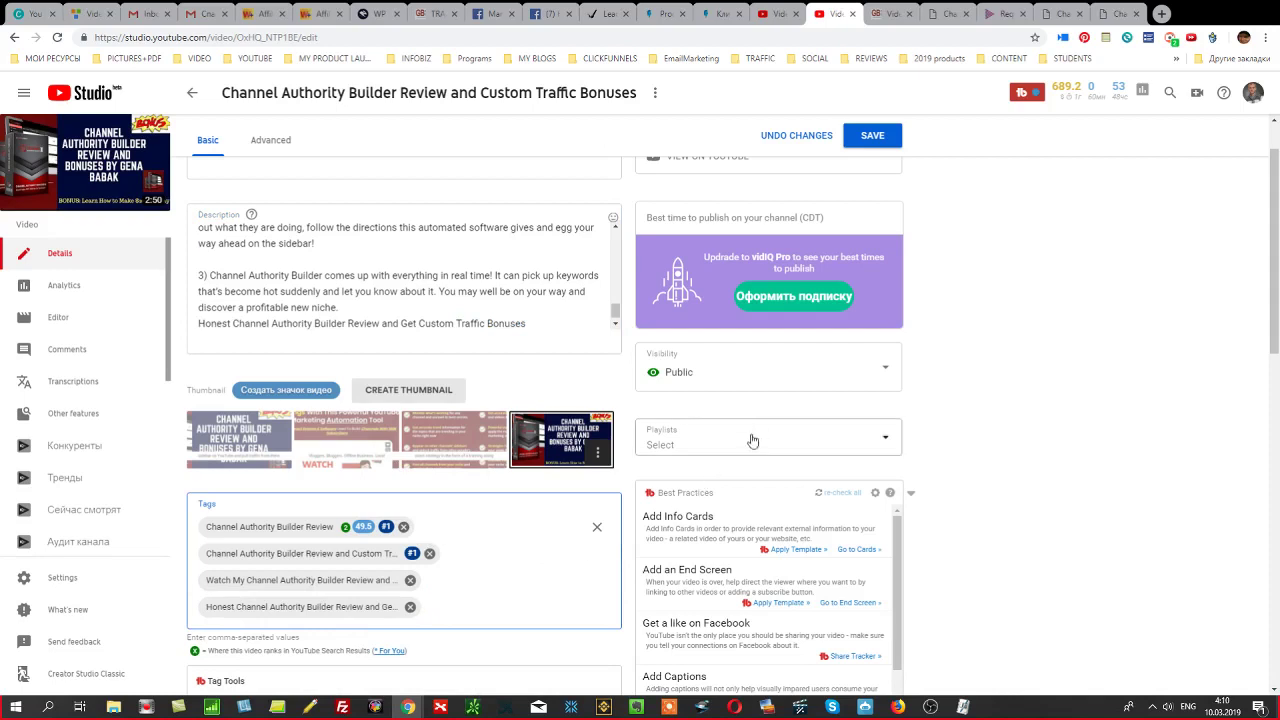
# Add the video to the MY REVIEWS playlist and save the changes.
pyautogui.click(840, 436)
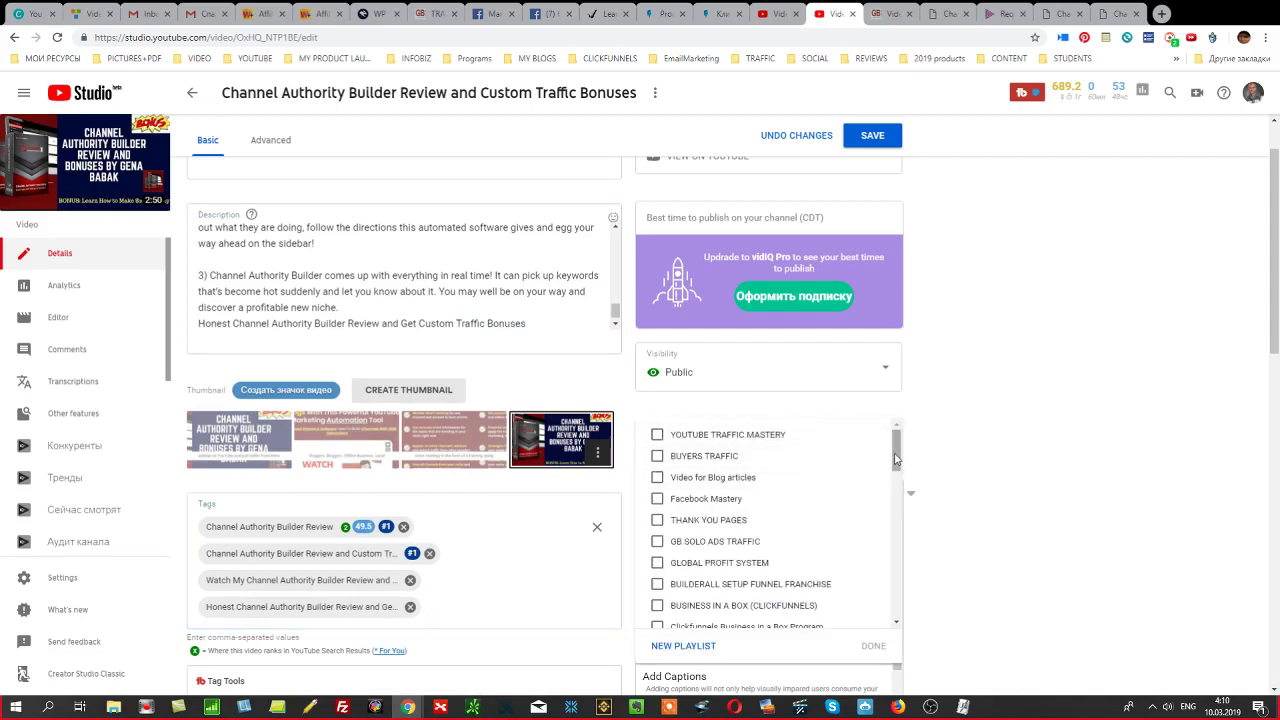
pyautogui.moveTo(897, 450); pyautogui.dragTo(898, 530)
pyautogui.click(657, 587)
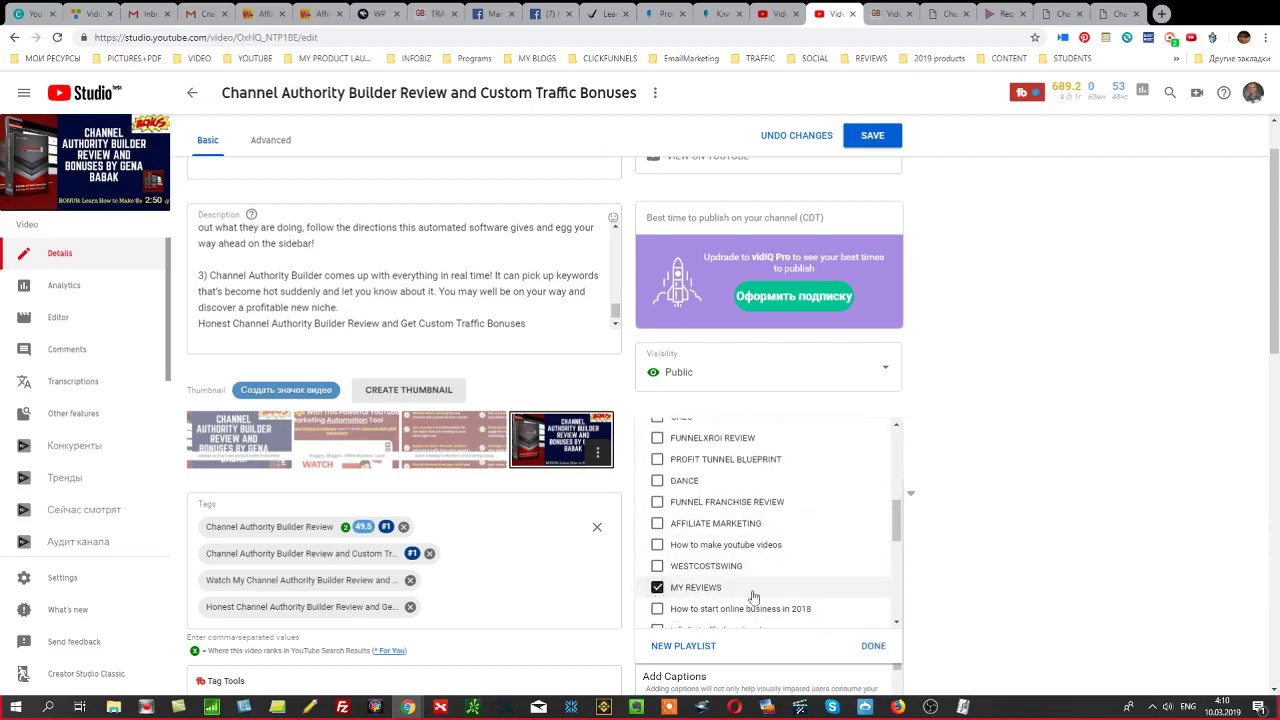
pyautogui.click(871, 646)
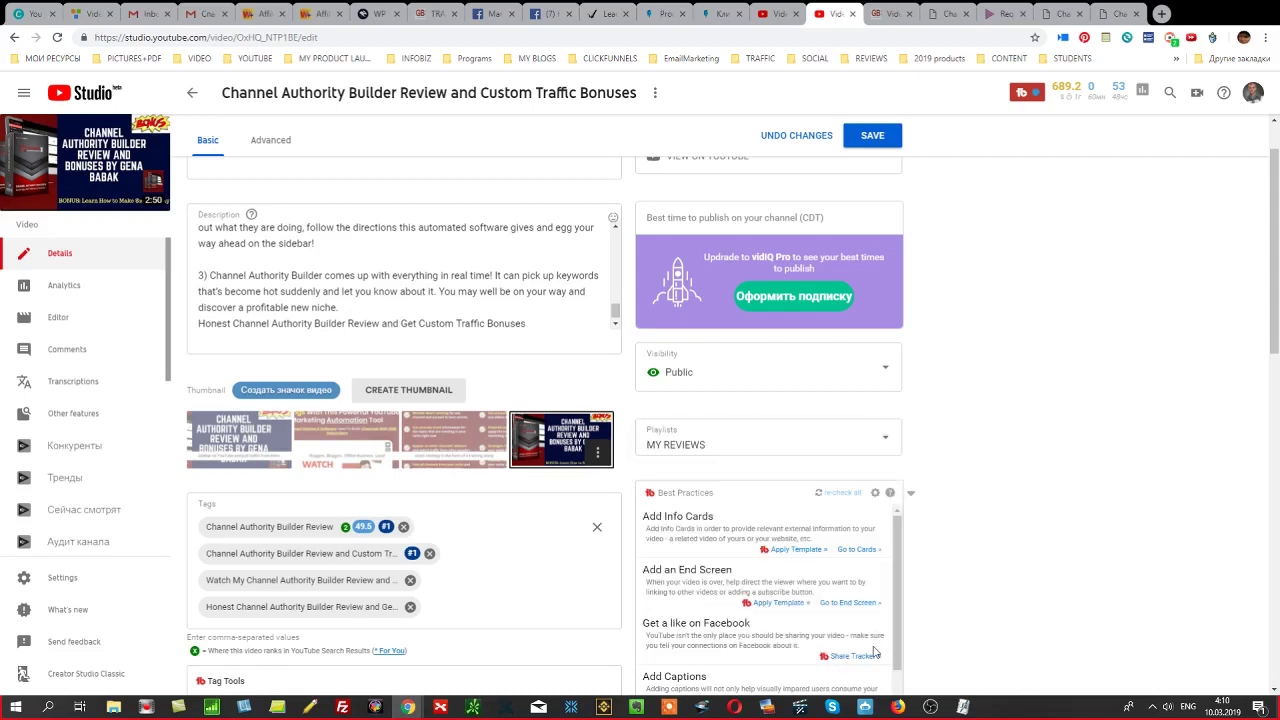
pyautogui.click(870, 138)
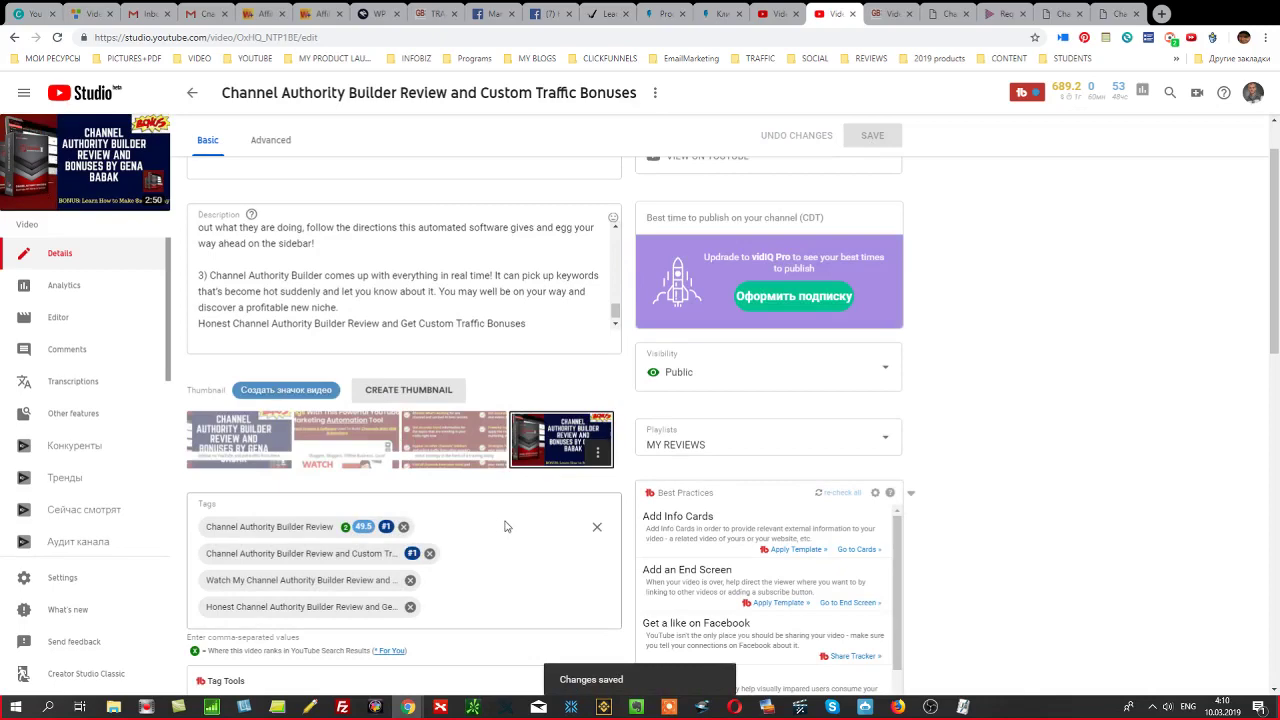
# Open the video's cards editor and create a video card at 0:43 linking to the "How to start online business in 2019" upload.
pyautogui.scroll(-1, 506, 526)
pyautogui.scroll(-2, 510, 504)
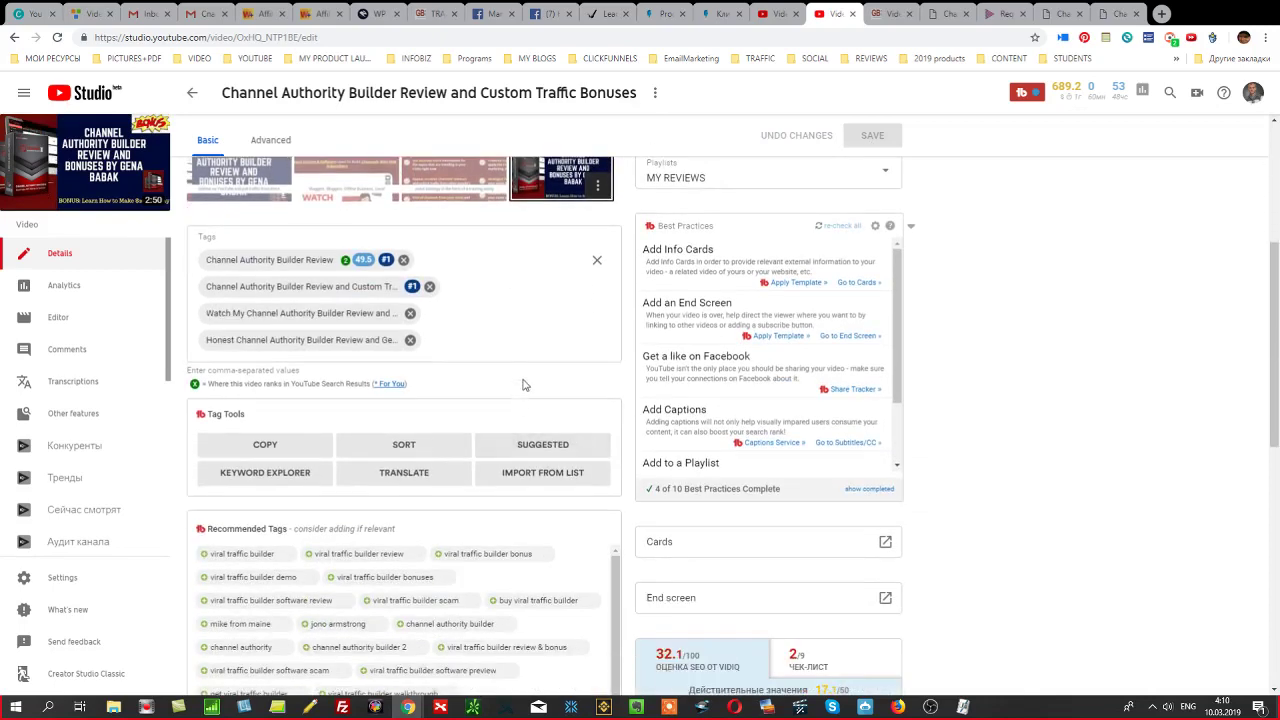
pyautogui.click(885, 476)
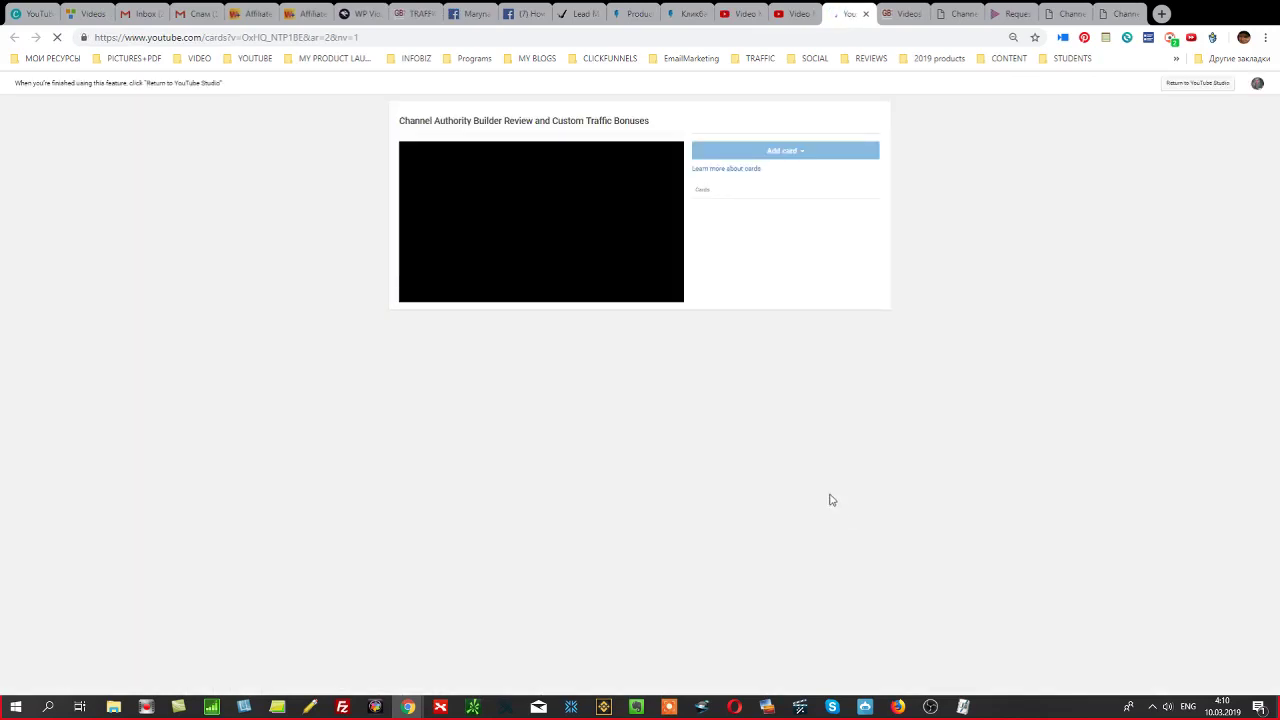
pyautogui.click(474, 287)
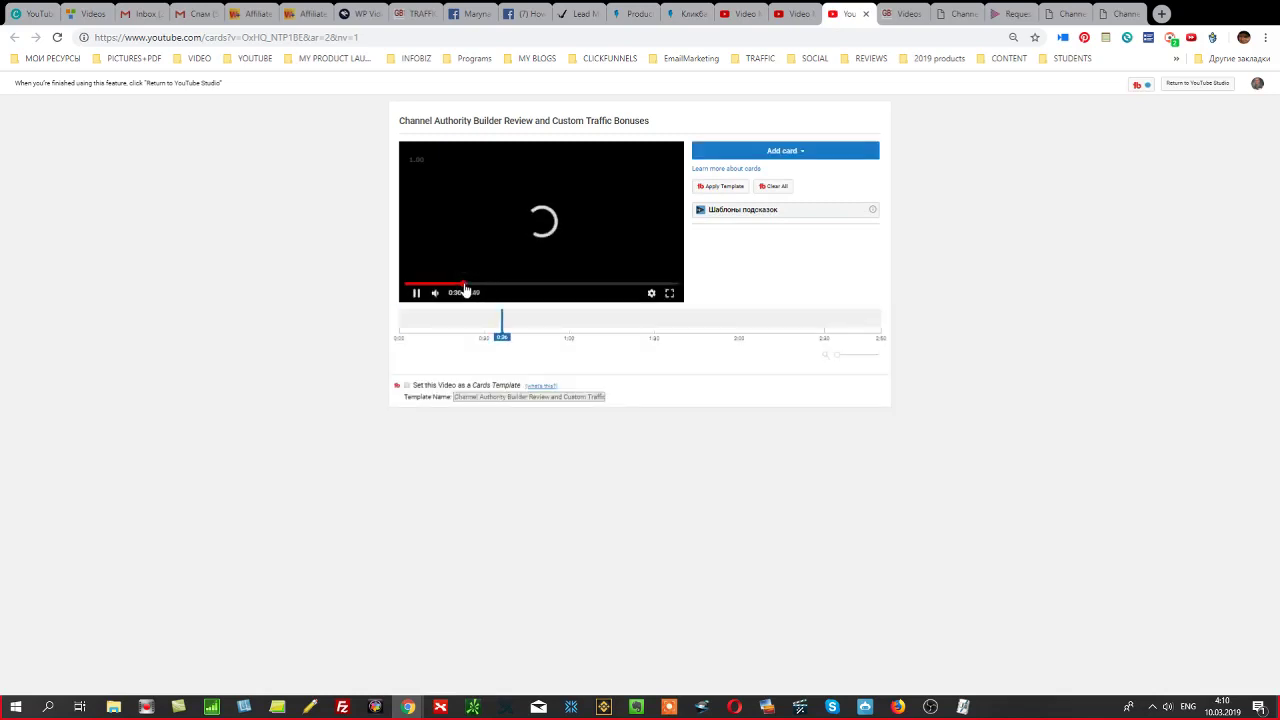
pyautogui.click(769, 155)
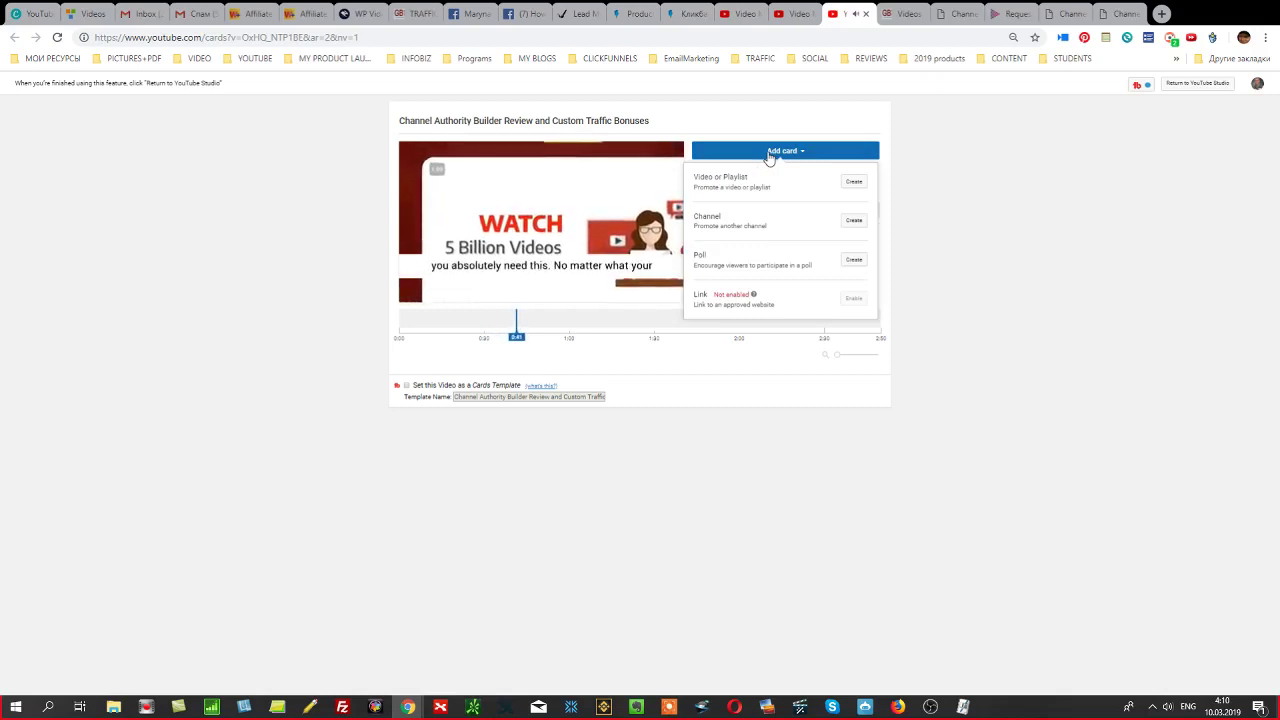
pyautogui.click(853, 184)
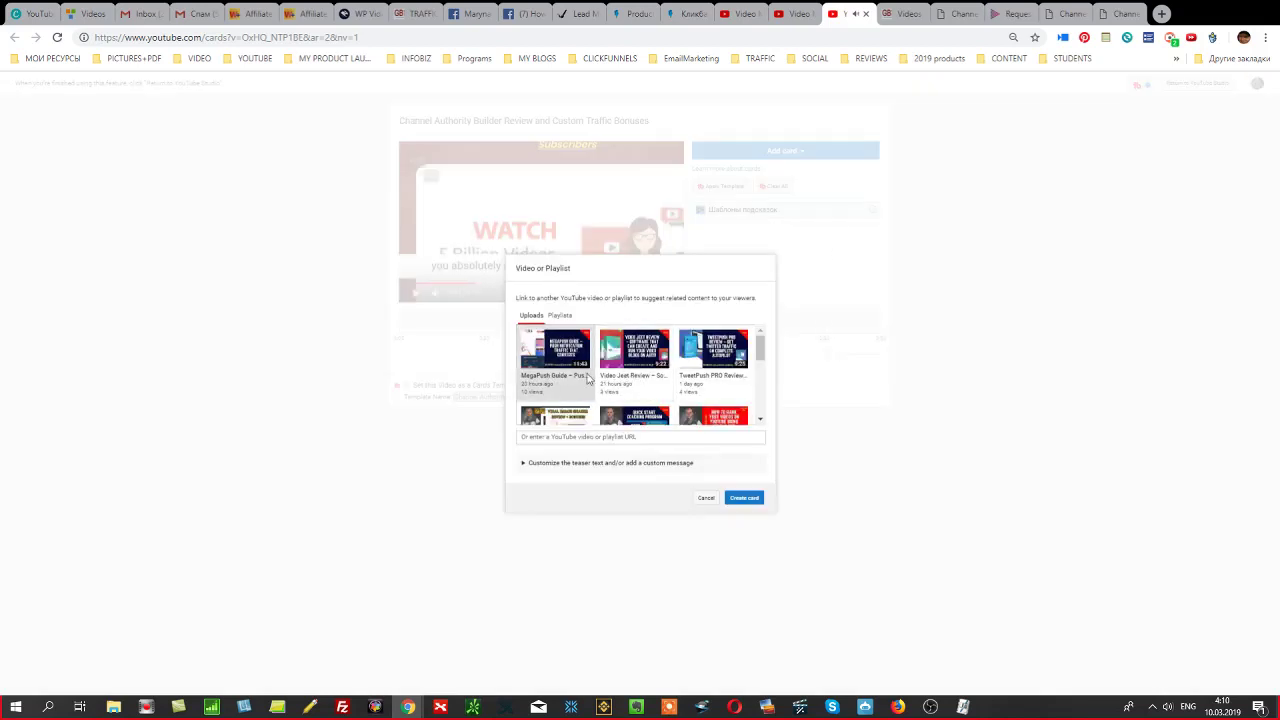
pyautogui.scroll(-3, 590, 378)
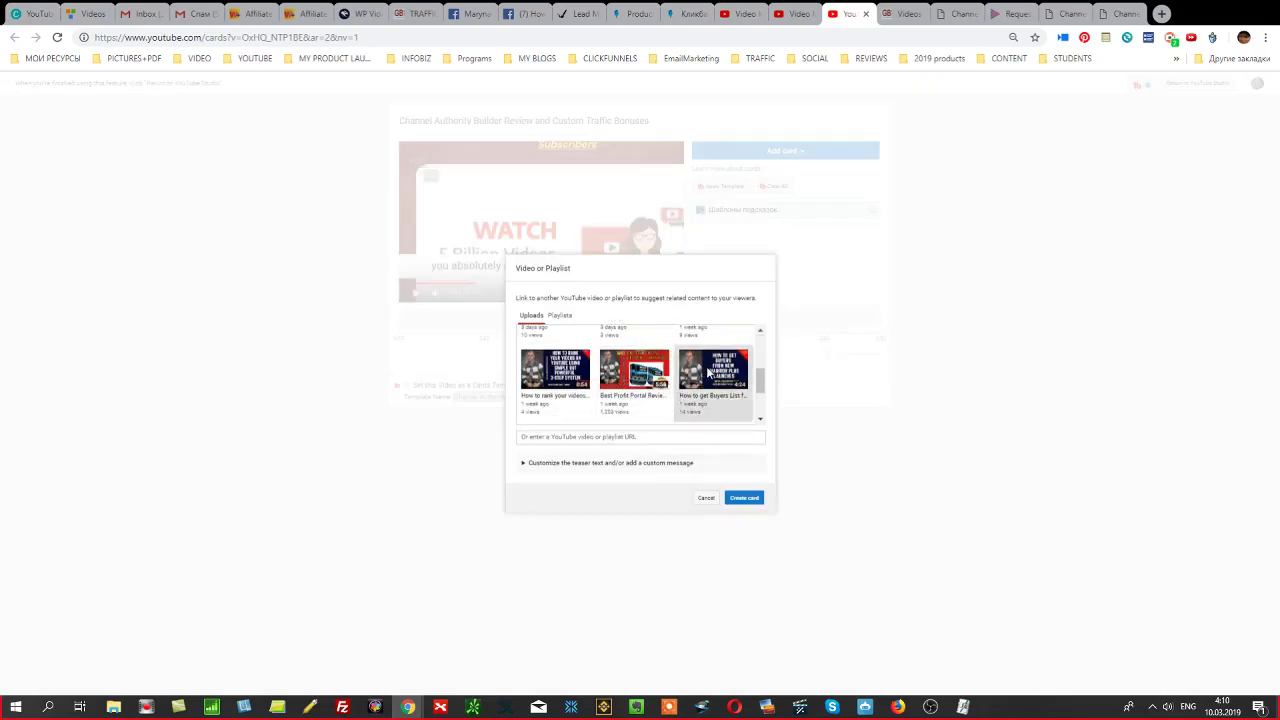
pyautogui.scroll(-2, 707, 372)
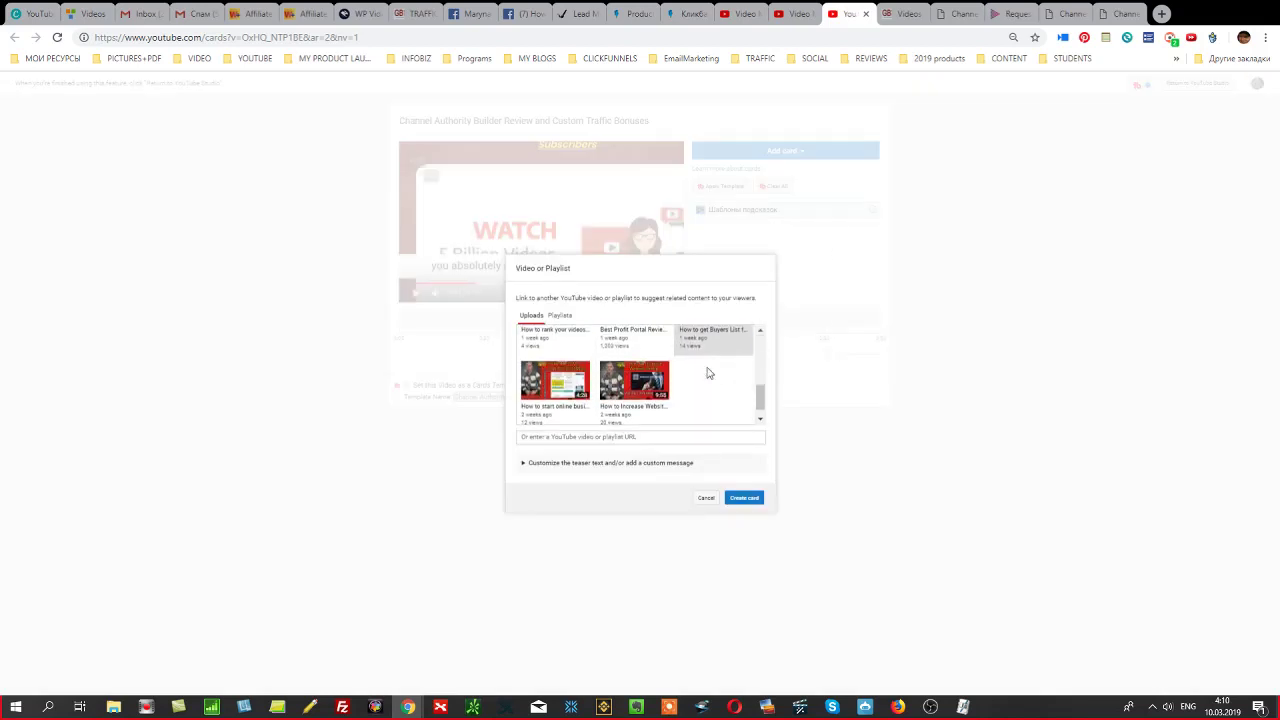
pyautogui.click(624, 384)
pyautogui.click(743, 498)
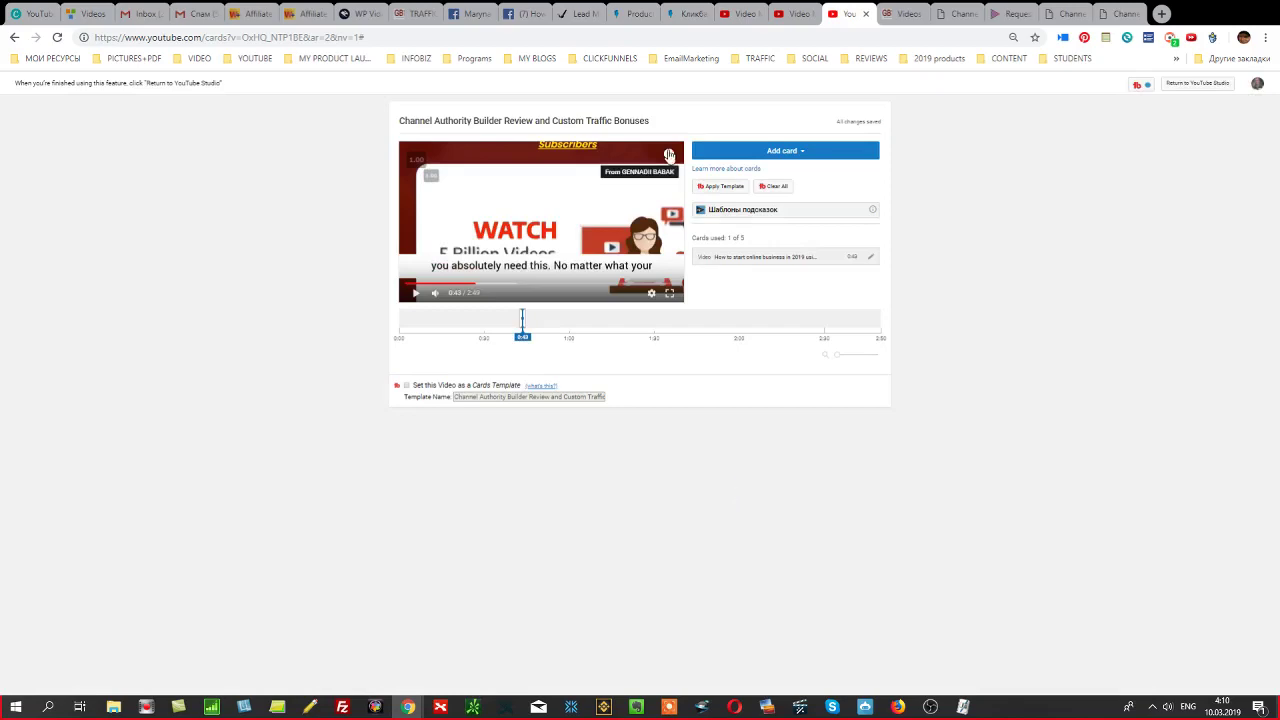
# Open the video's end screen editor and apply the "How to Create an Exit Popup for Landing Page: Clickfunnels Tutorial" template with both video elements.
pyautogui.click(1203, 84)
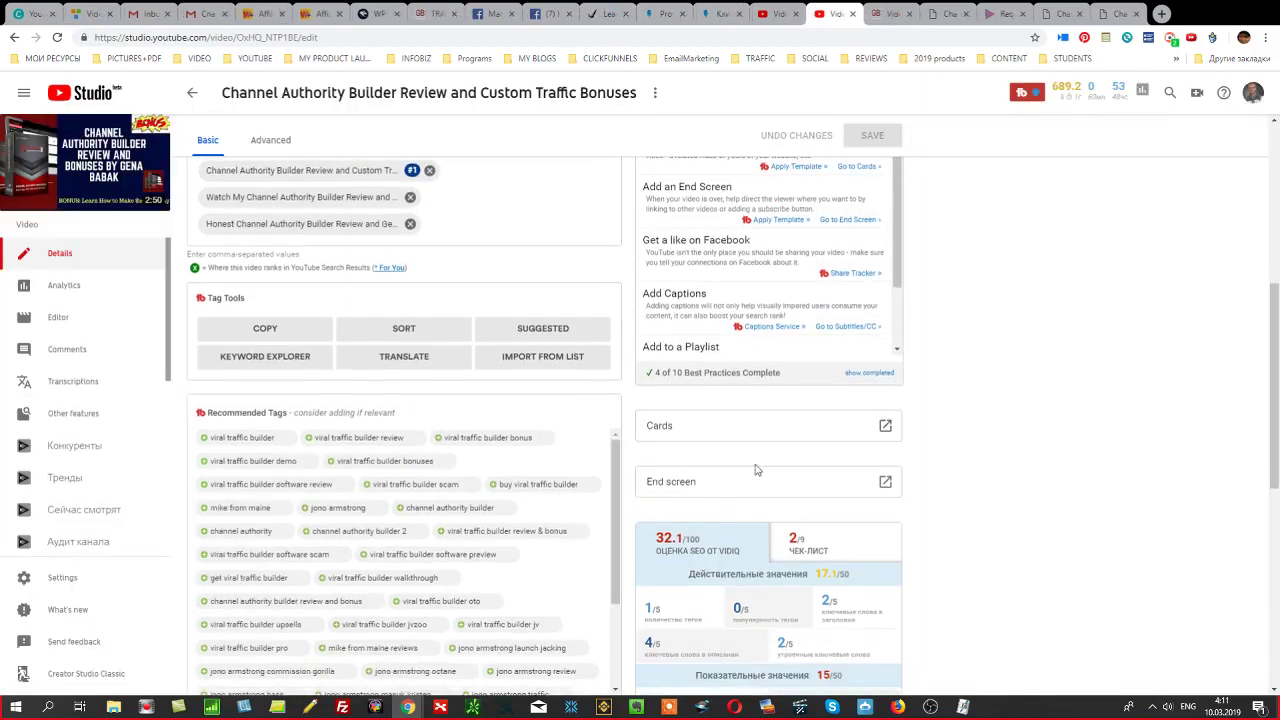
pyautogui.click(885, 470)
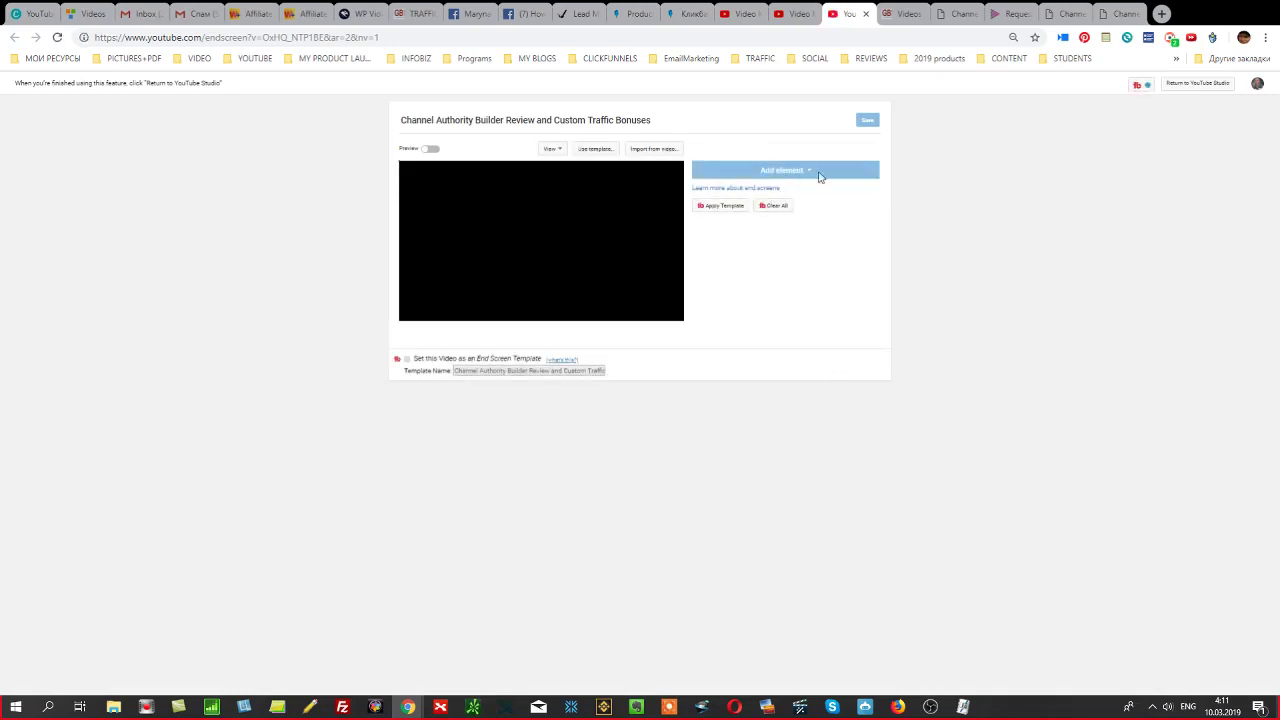
pyautogui.click(721, 205)
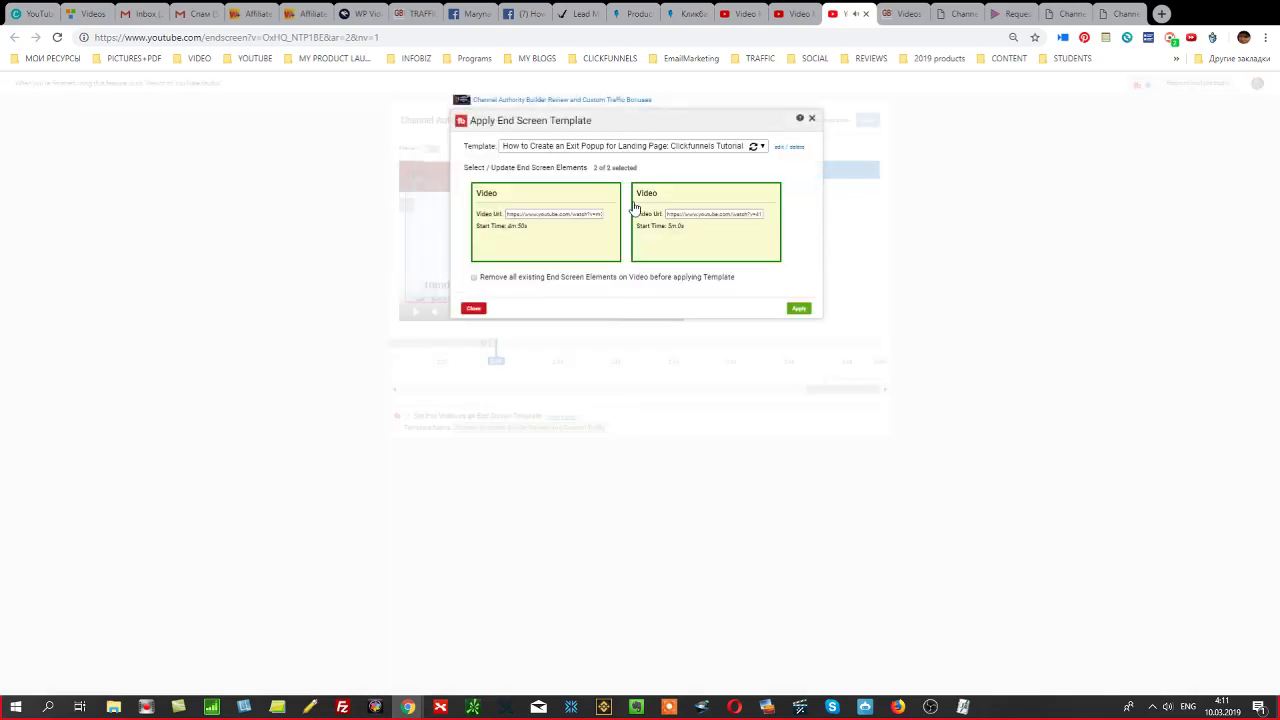
pyautogui.click(798, 308)
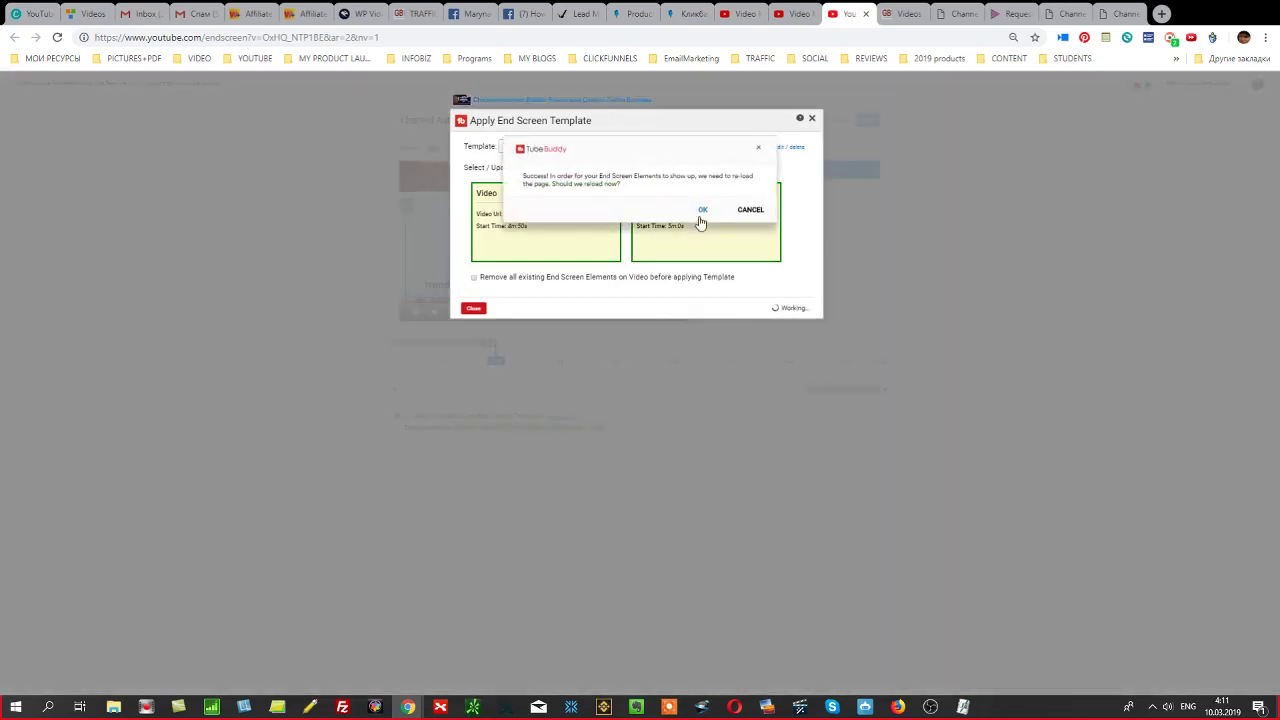
pyautogui.click(701, 218)
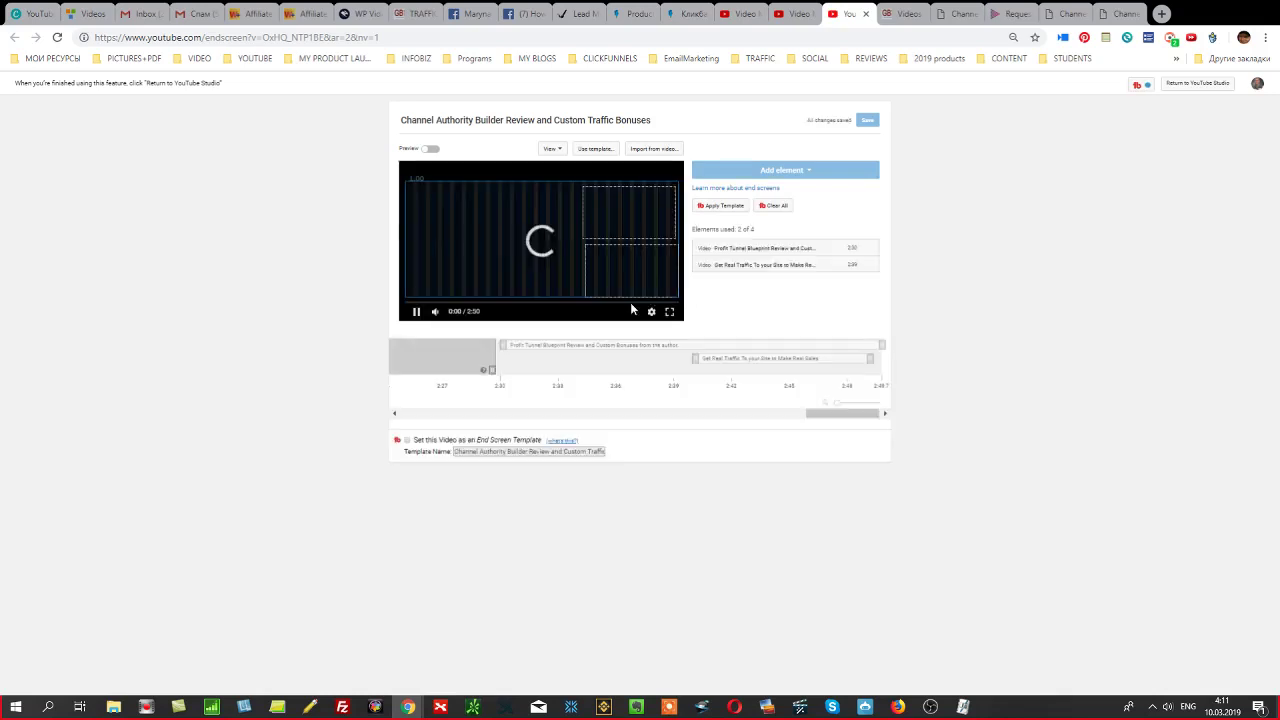
# Set the "Get Real Traffic To your Site to Make Real Sales" element to start at 2:34, save the end screen and return to YouTube Studio.
pyautogui.click(500, 345)
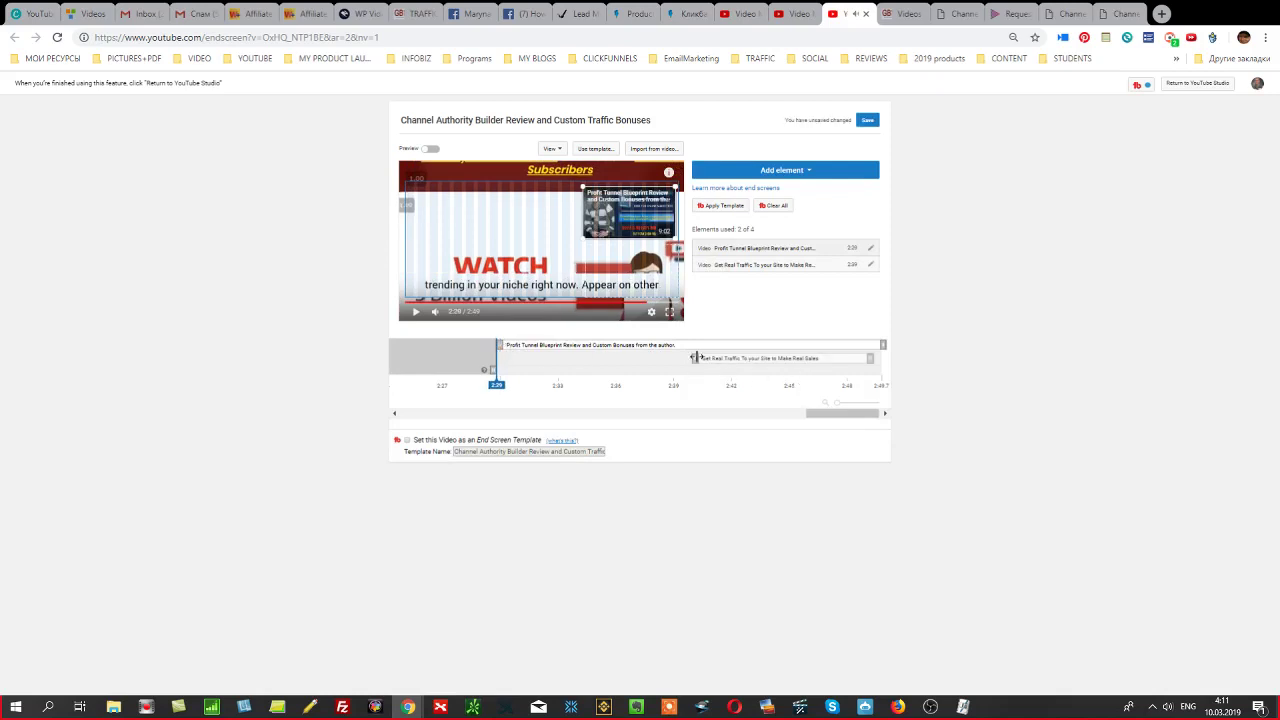
pyautogui.moveTo(692, 358); pyautogui.dragTo(586, 355)
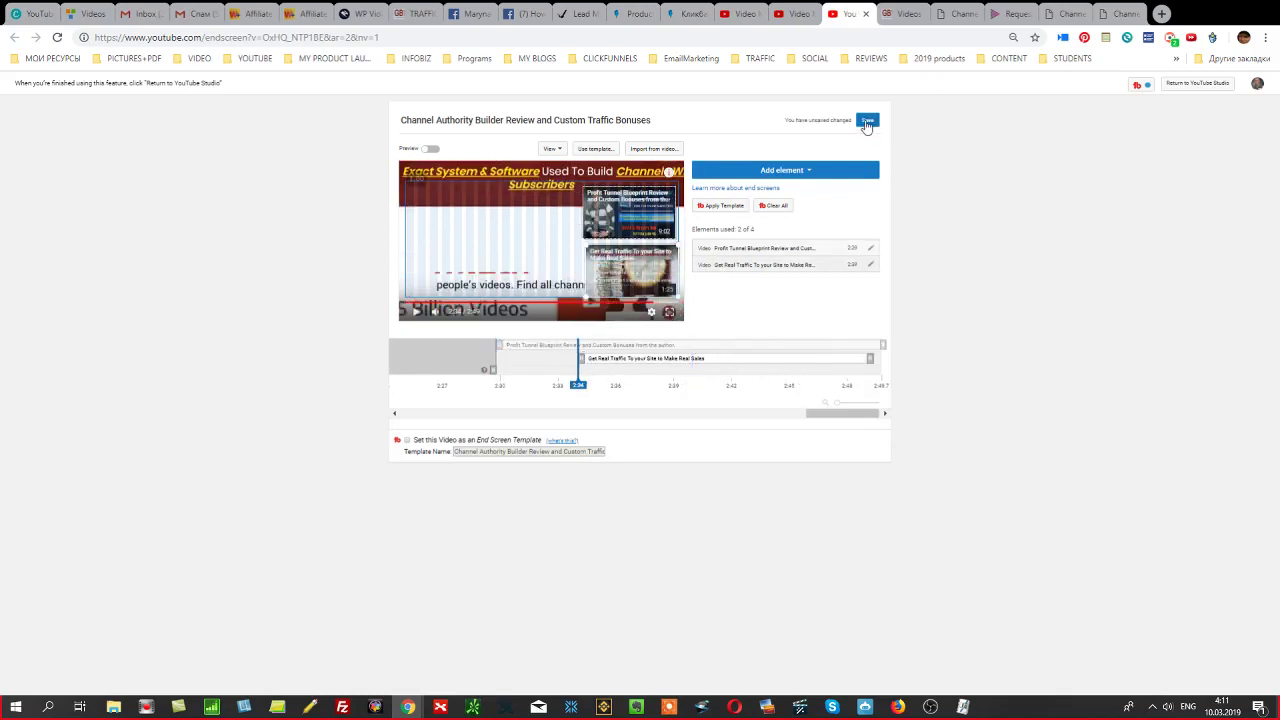
pyautogui.click(867, 121)
pyautogui.click(1197, 89)
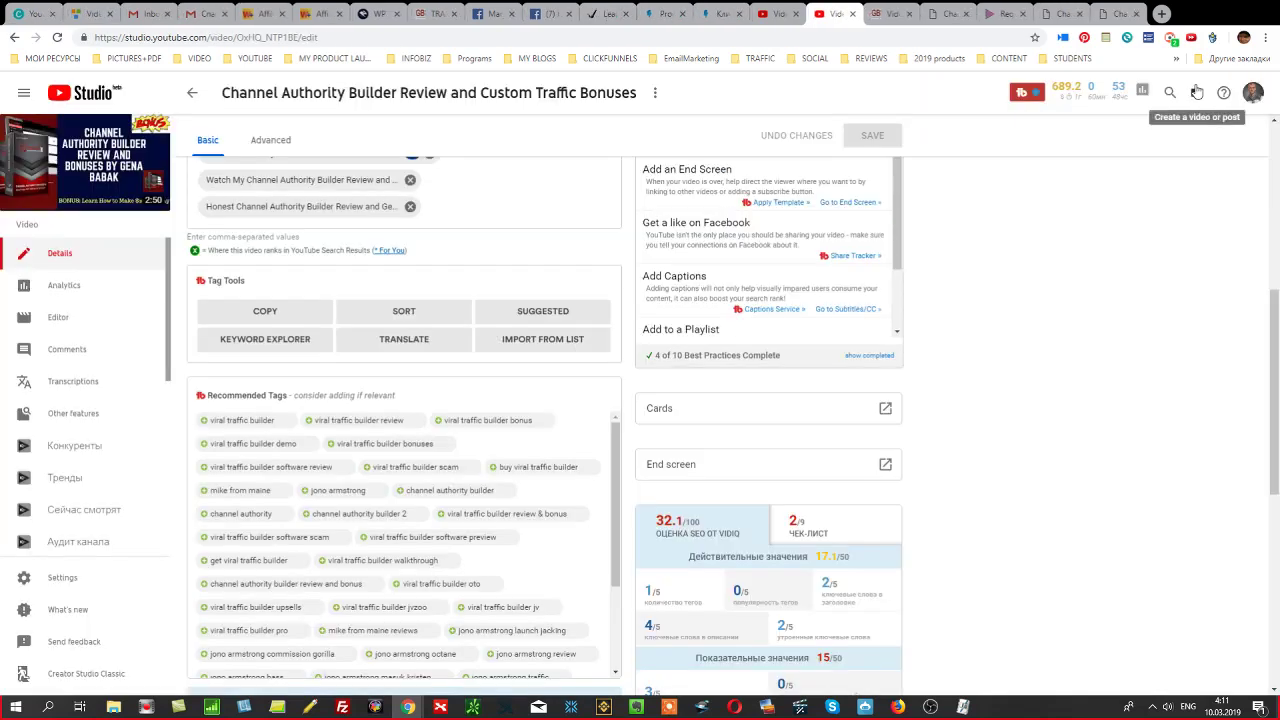
# Examine the video's recommended tags, title and description, and compare them with the tags and details of the TweetPush PRO Review video.
pyautogui.scroll(-3, 1100, 410)
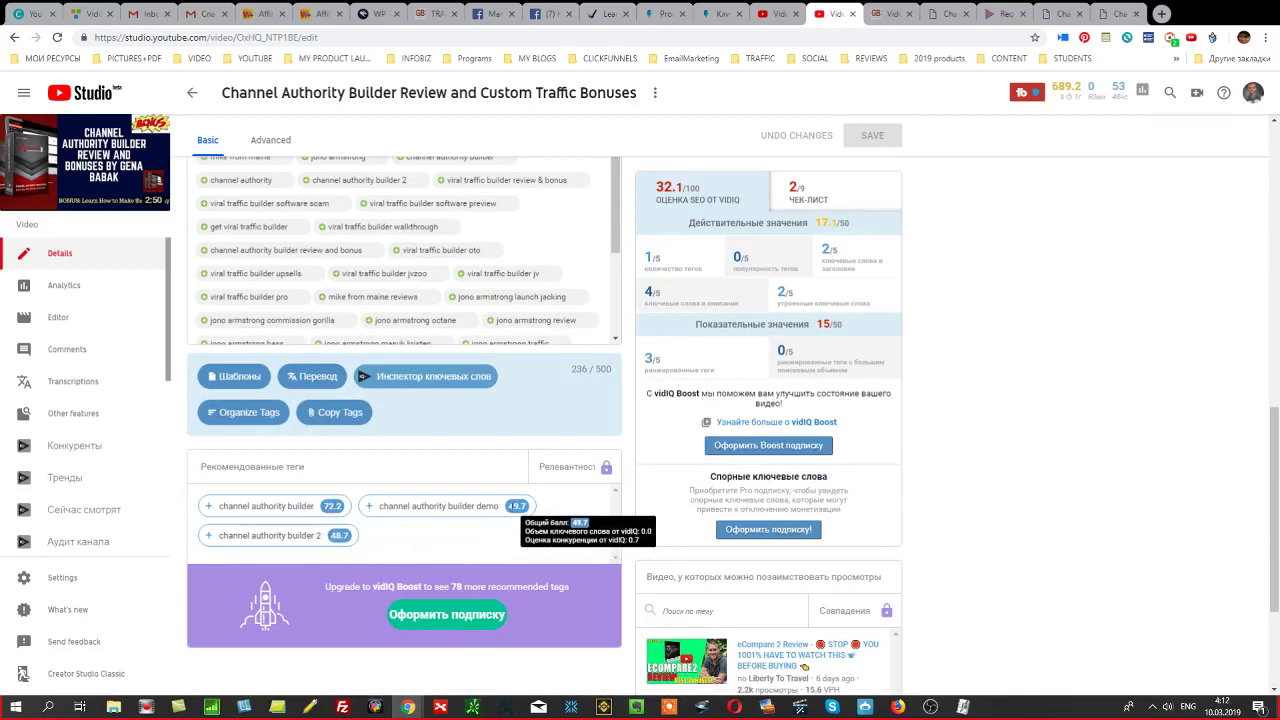
pyautogui.scroll(5, 1160, 383)
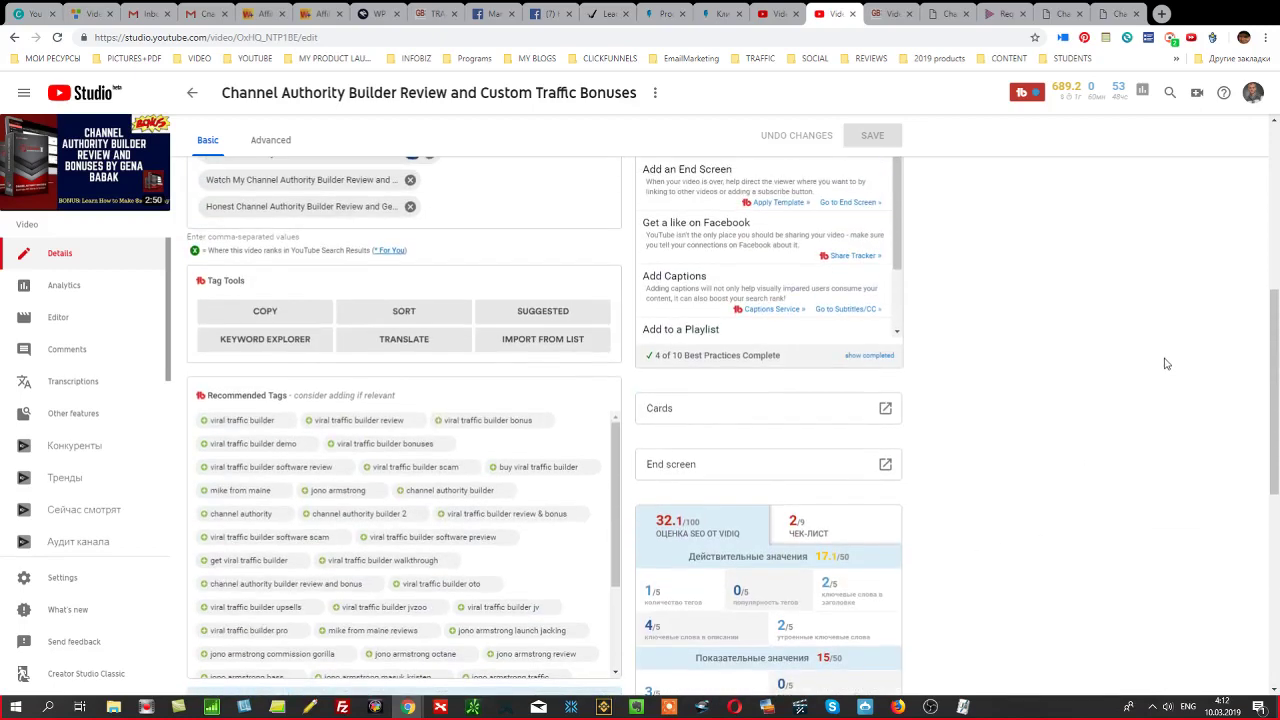
pyautogui.scroll(3, 1170, 377)
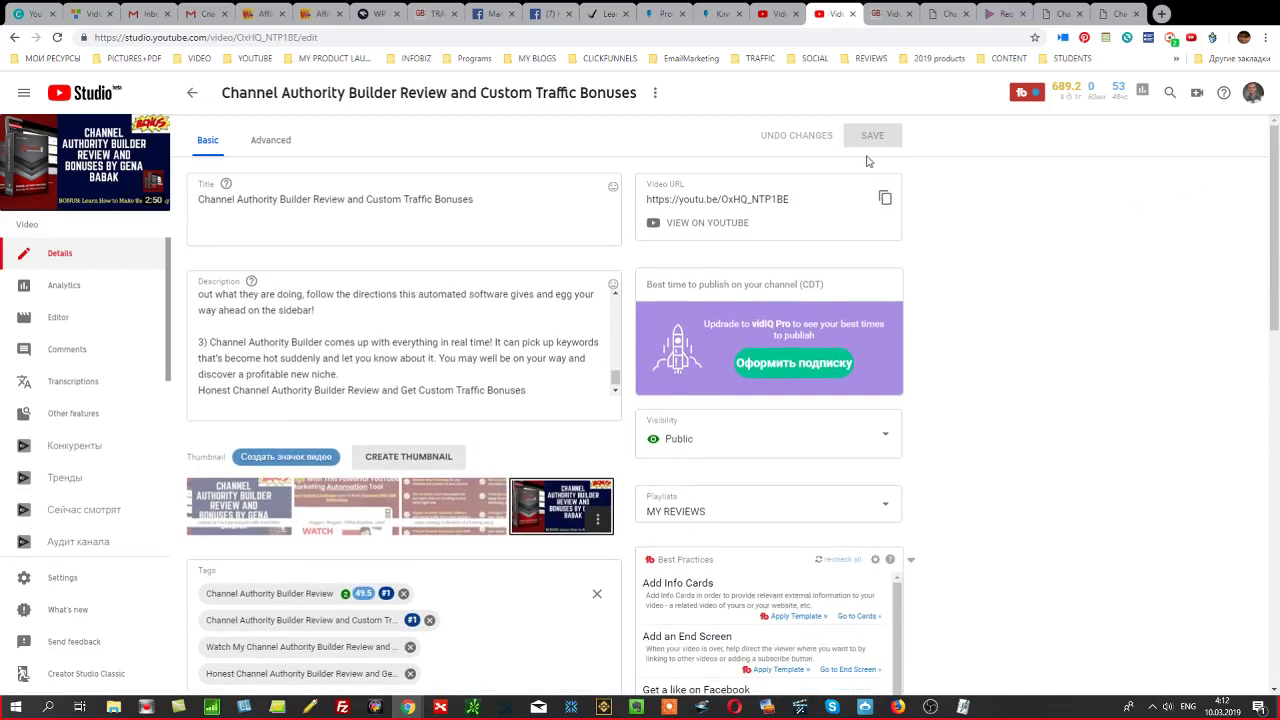
pyautogui.click(514, 204)
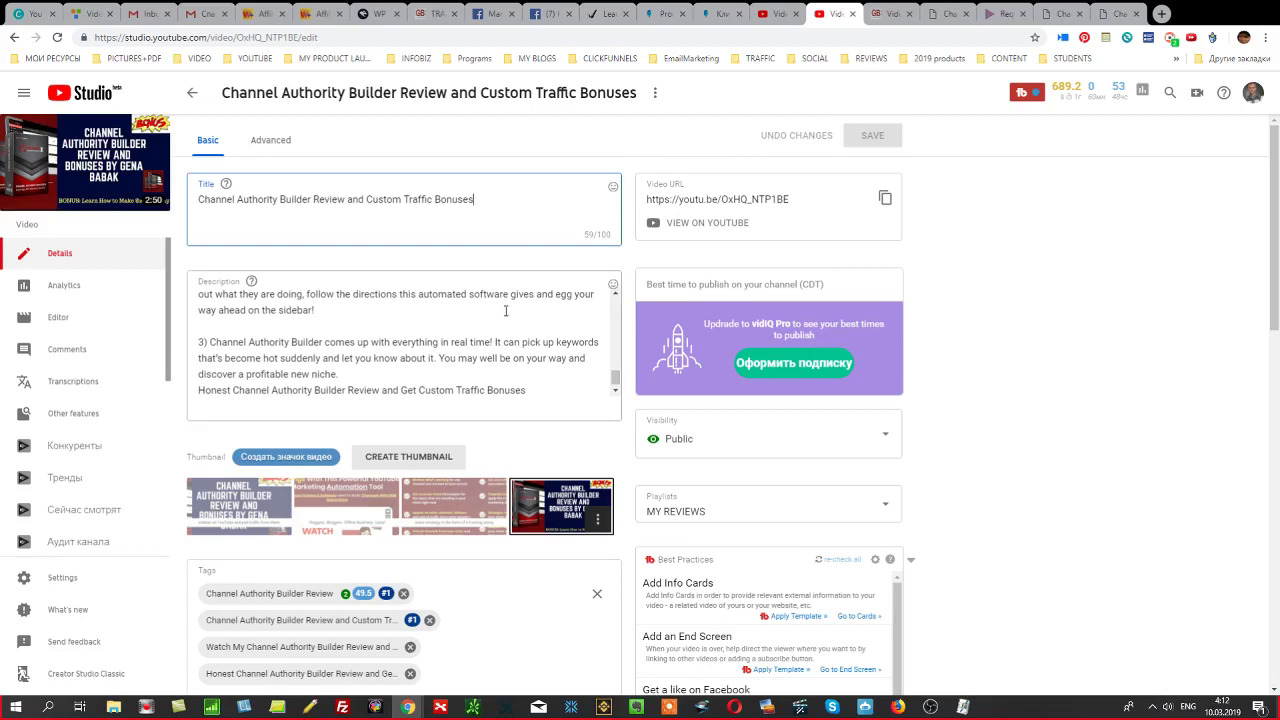
pyautogui.click(510, 385)
pyautogui.hotkey('ctrl', 'Home')
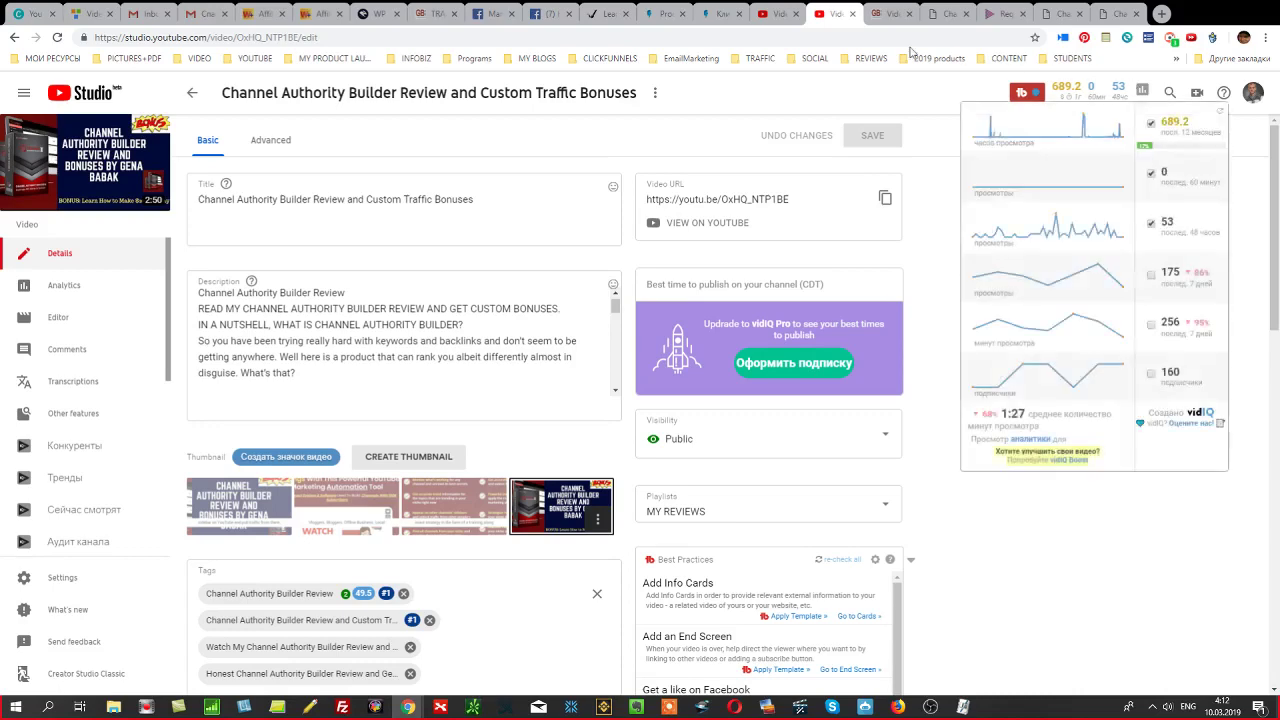
pyautogui.click(777, 15)
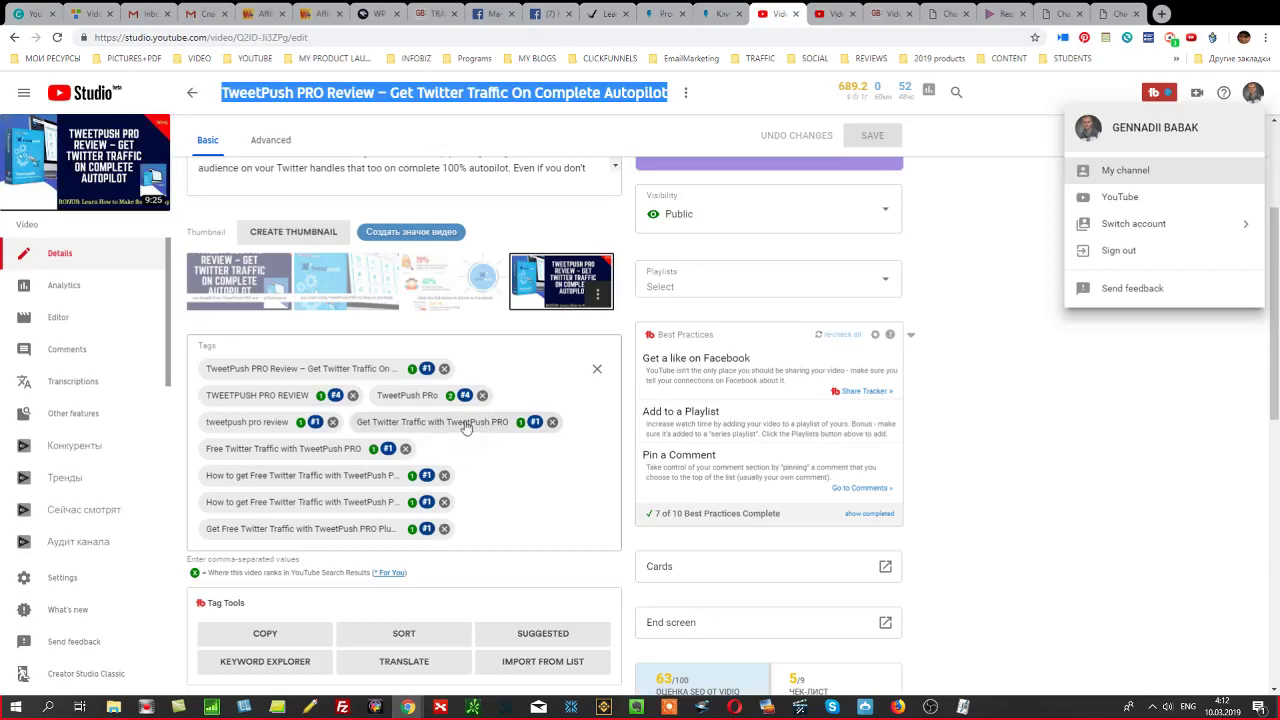
pyautogui.click(1099, 512)
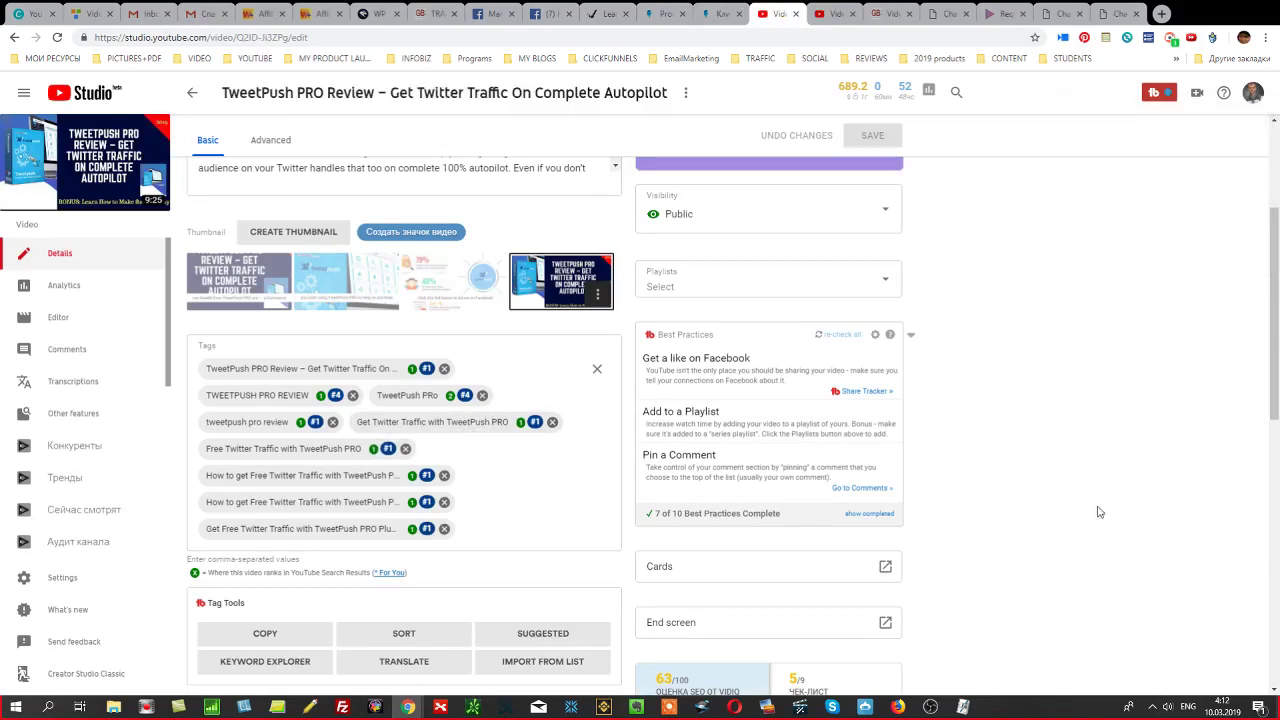
pyautogui.scroll(-3, 425, 466)
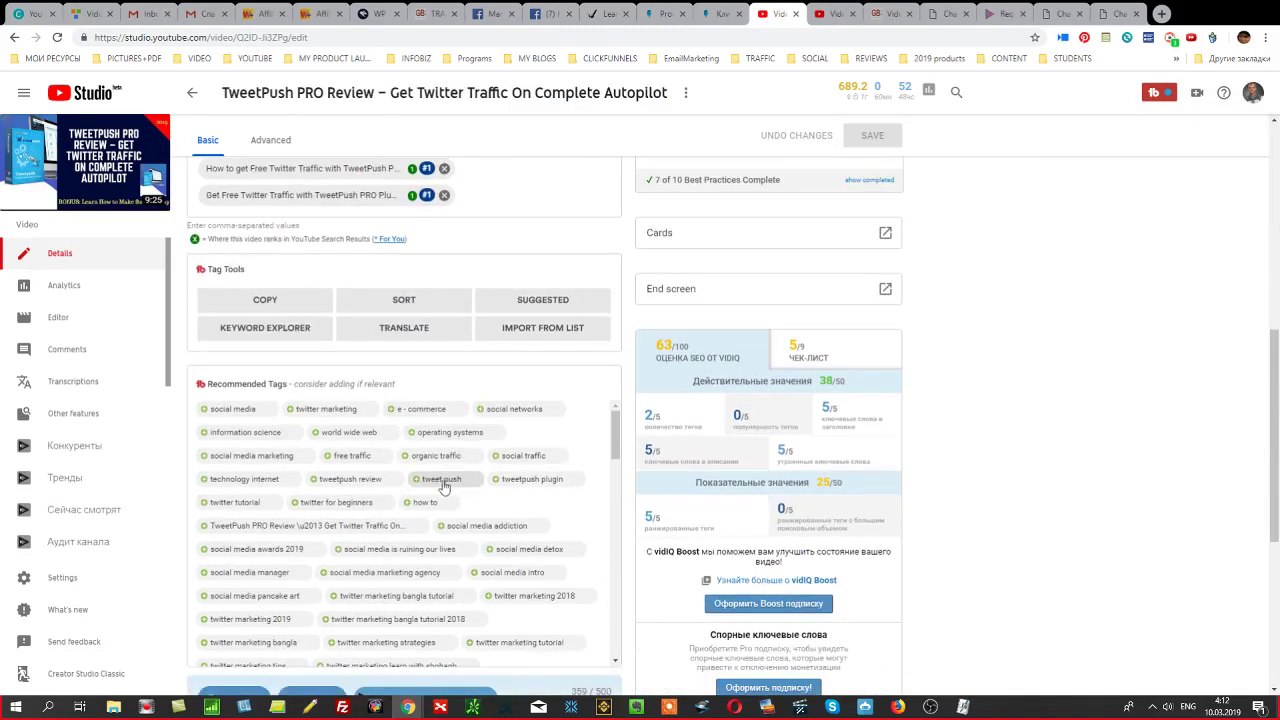
pyautogui.scroll(-2, 444, 487)
pyautogui.scroll(2, 444, 480)
pyautogui.scroll(3, 451, 349)
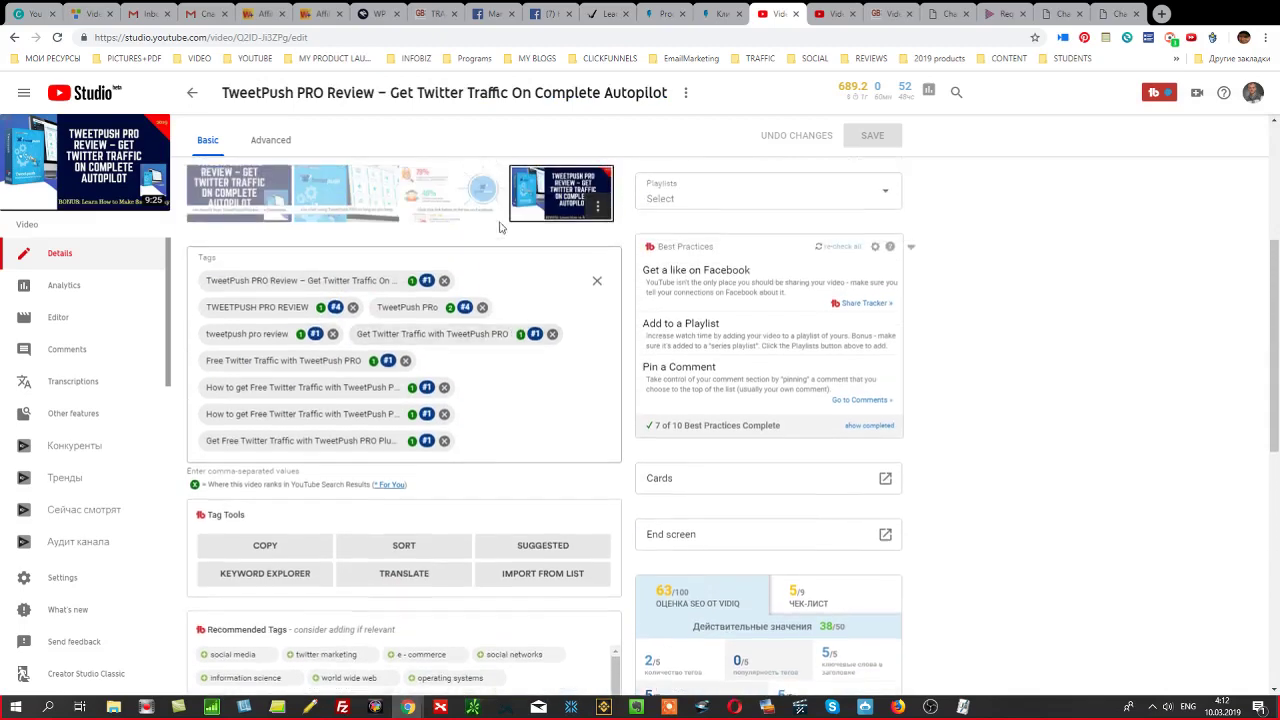
pyautogui.scroll(3, 500, 227)
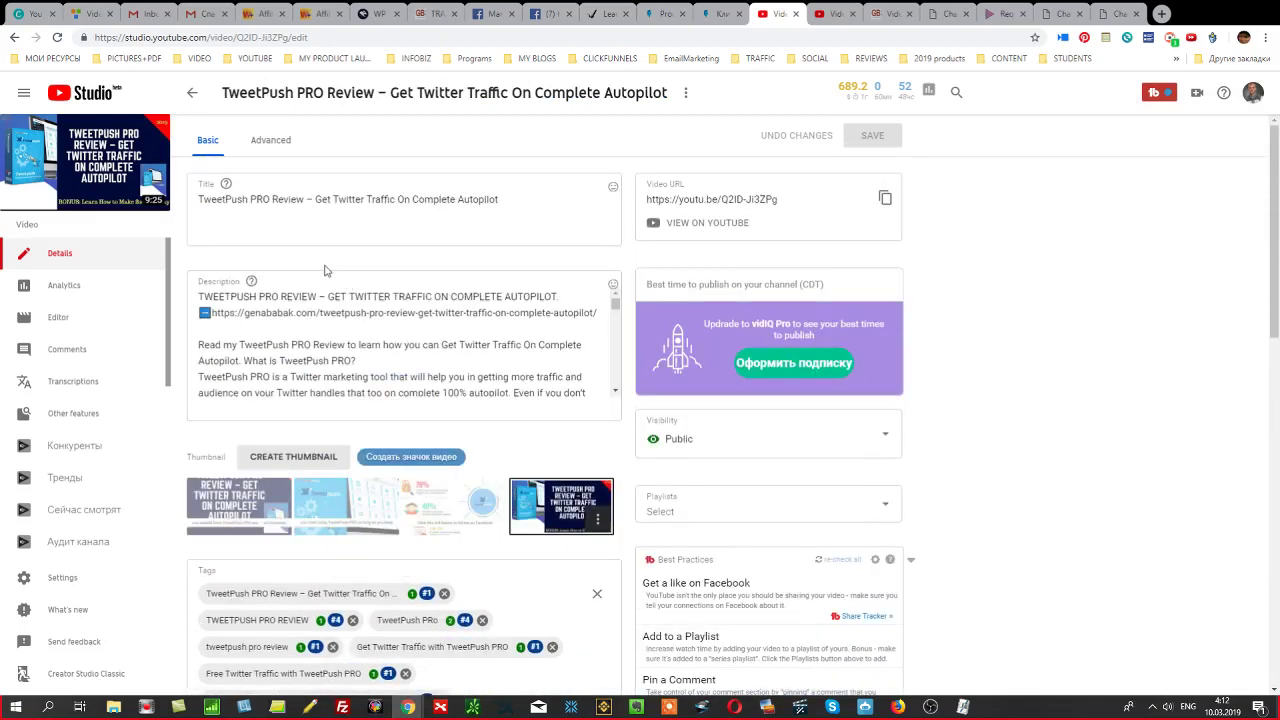
# Copy the TweetPush PRO Review description from the separator line above "Use My $100 per Day Strategy for Newbies" through its last line.
pyautogui.click(319, 329)
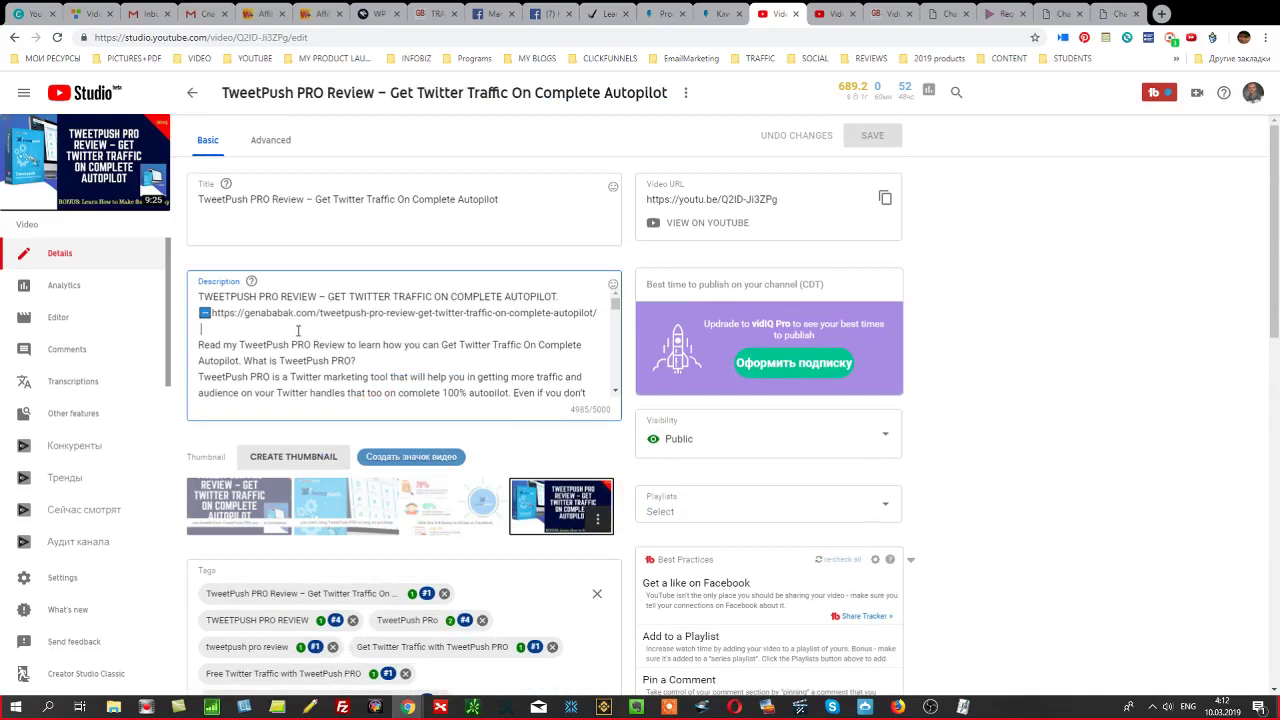
pyautogui.scroll(-10, 297, 330)
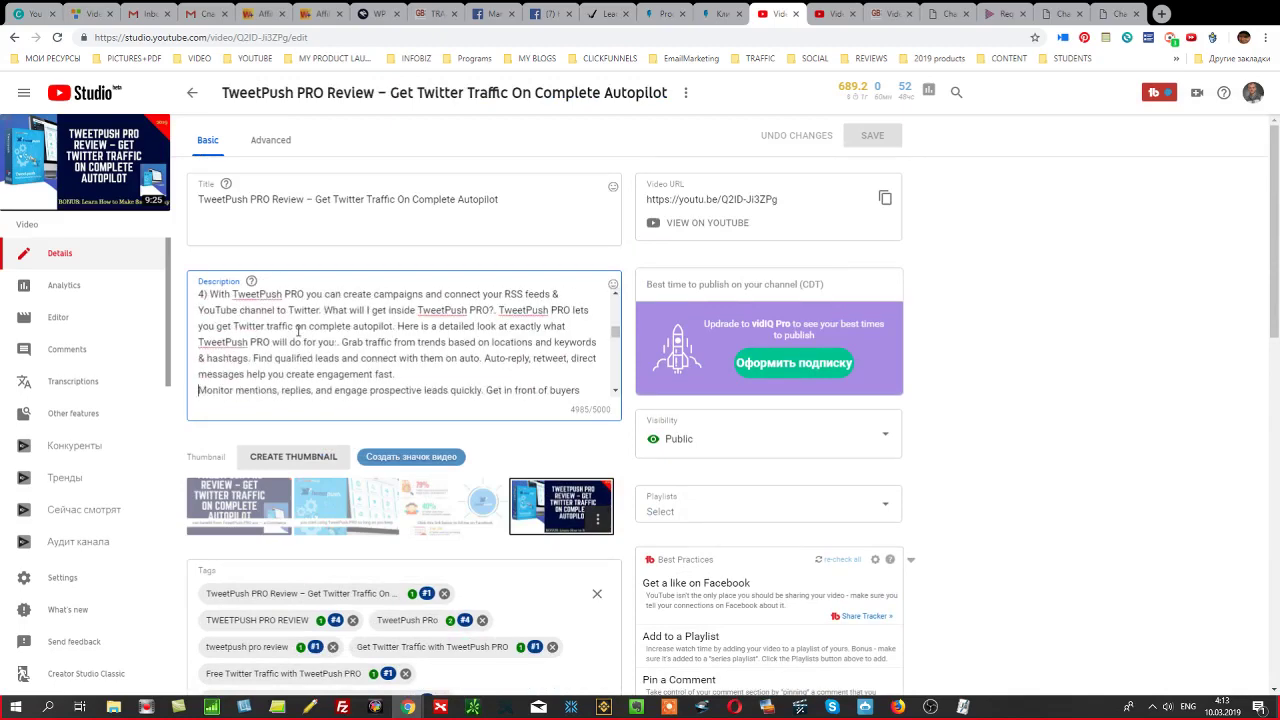
pyautogui.scroll(-5, 339, 322)
pyautogui.scroll(10, 330, 322)
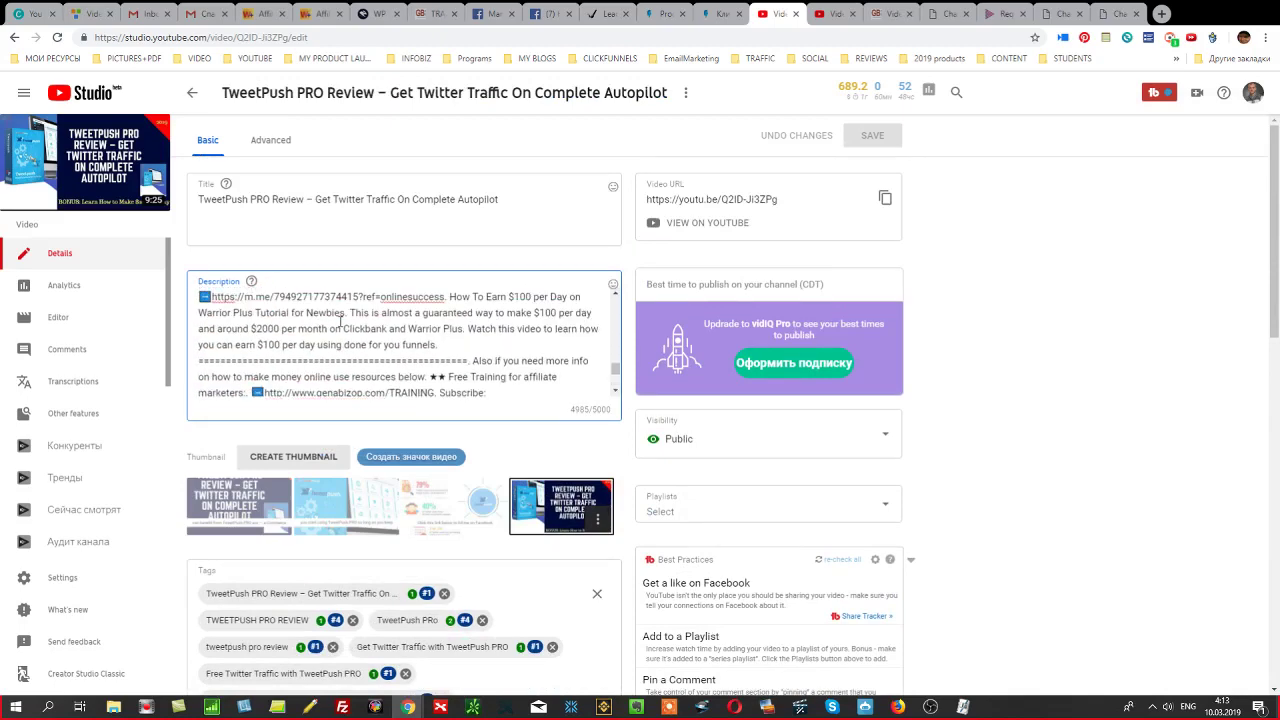
pyautogui.scroll(1, 318, 321)
pyautogui.scroll(-3, 318, 330)
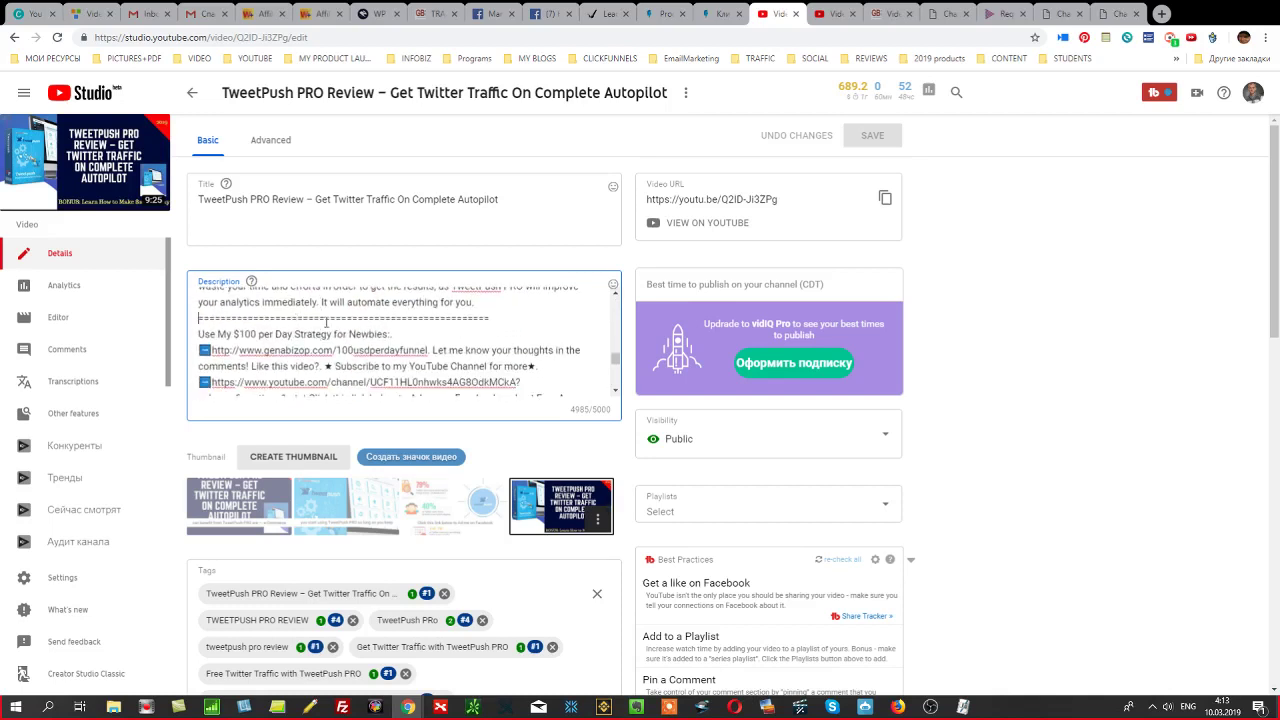
pyautogui.hotkey('shift', 'Down')
pyautogui.hotkey('shift', 'Down')
pyautogui.hotkey('shift', 'Down')
pyautogui.hotkey('shift', 'Down')
pyautogui.hotkey('shift', 'Down')
pyautogui.hotkey('shift', 'Down')
pyautogui.hotkey('shift', 'Down')
pyautogui.hotkey('shift', 'Down')
pyautogui.hotkey('shift', 'Down')
pyautogui.hotkey('shift', 'Down')
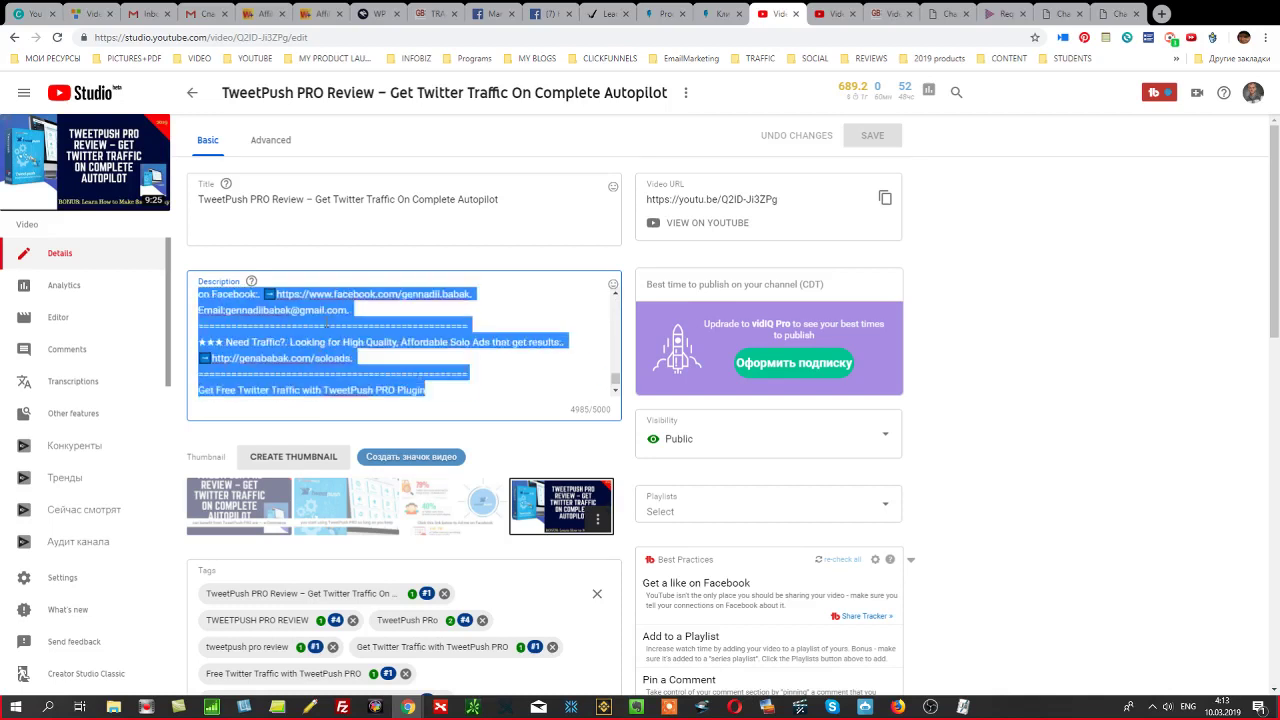
# Paste the copied promotional block on a new line at the end of the Channel Authority Builder video's description.
pyautogui.click(826, 14)
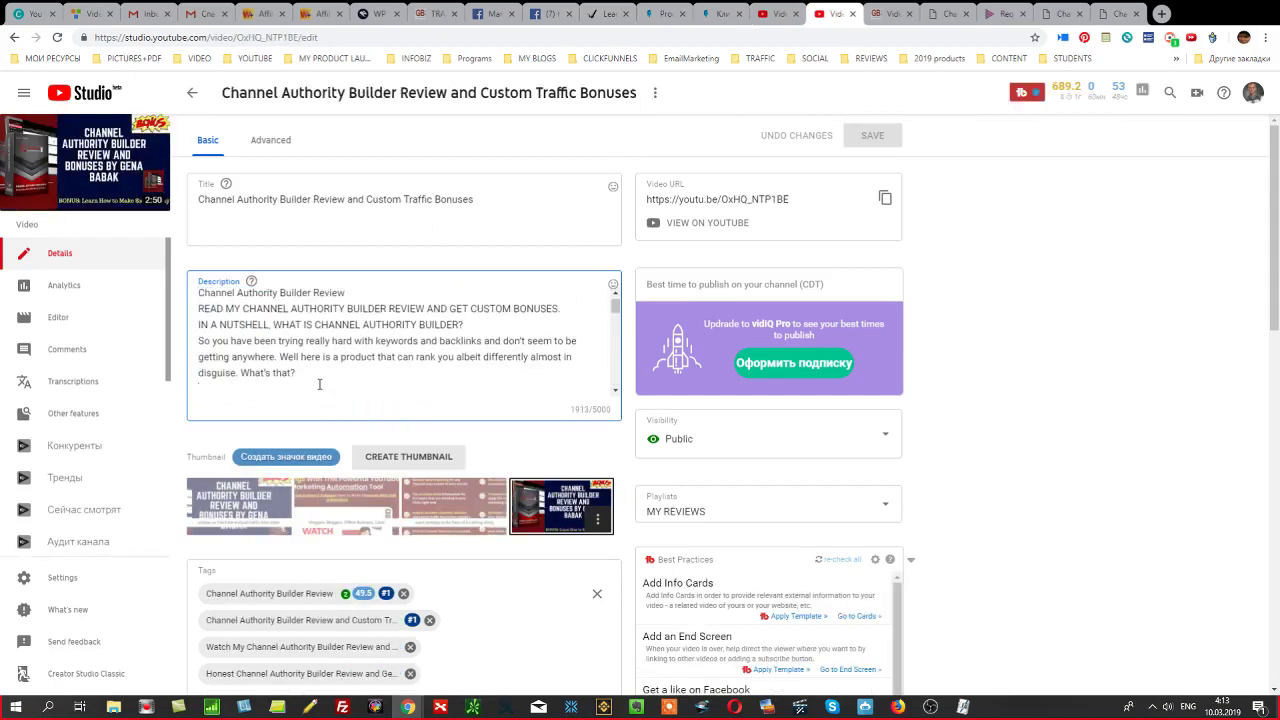
pyautogui.write('Honest Channel Authority Builder Review and Get Custom Traffic Bonuses')
pyautogui.press('Return')
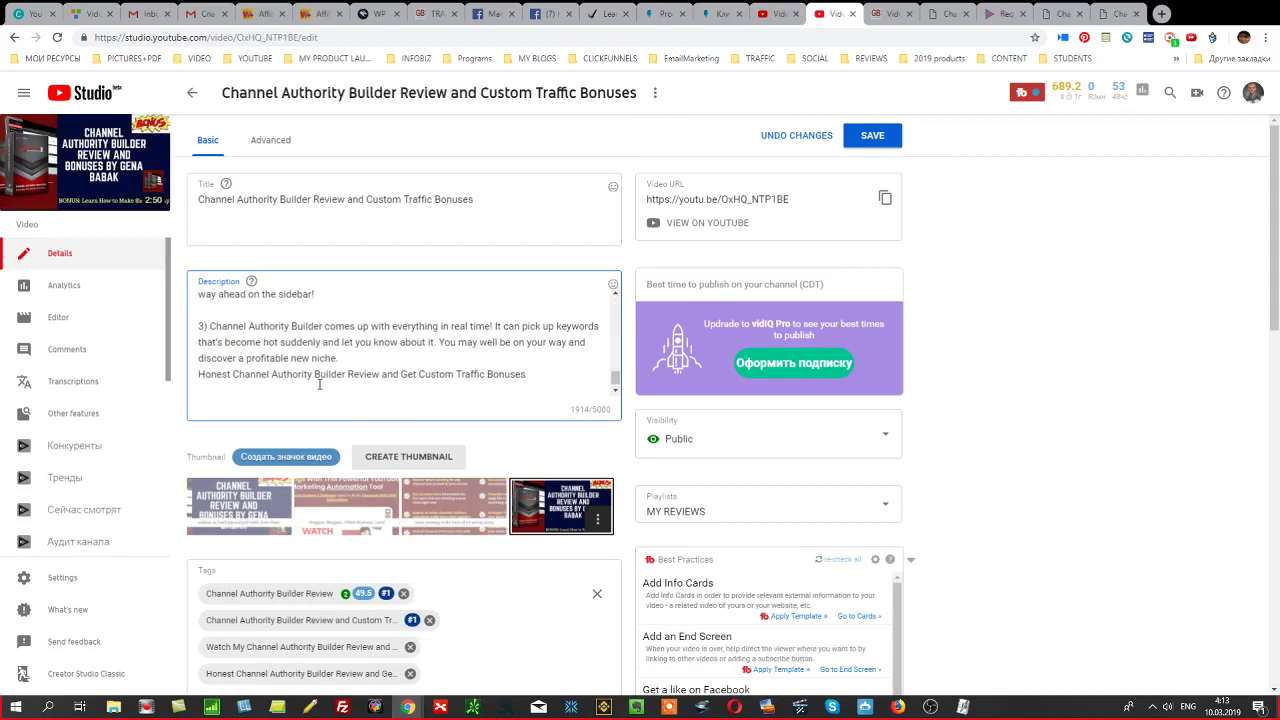
pyautogui.hotkey('ctrl', 'v')
# Copy the arrow emoji before the solo ads link and paste it on a new line below the description's first line.
pyautogui.press('Up')
pyautogui.press('Up')
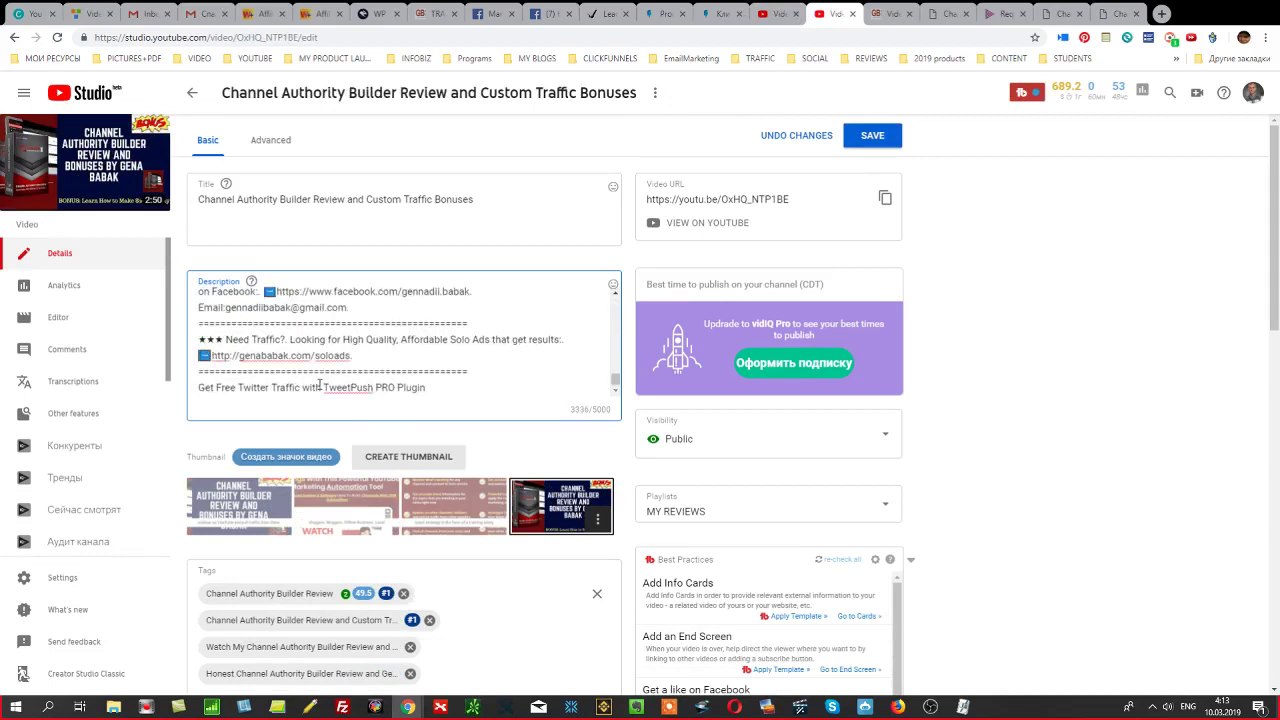
pyautogui.press('Home')
pyautogui.hotkey('shift', 'Right')
pyautogui.hotkey('ctrl', 'Home')
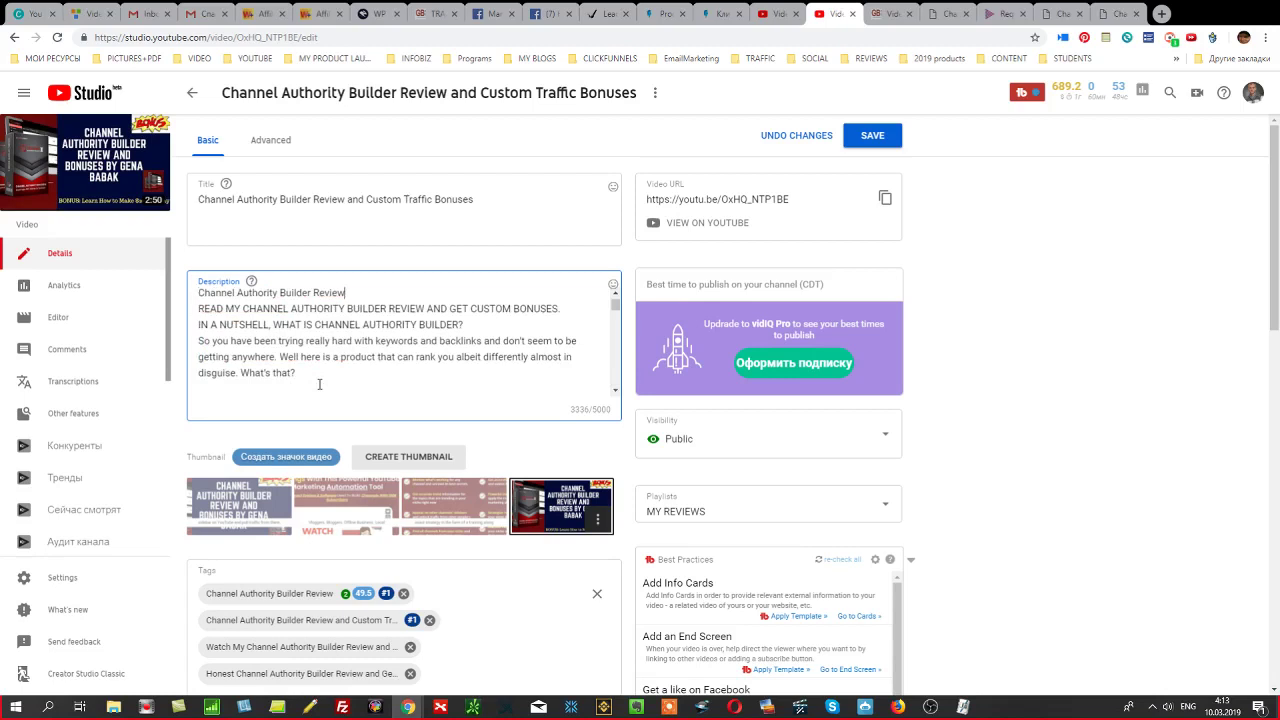
pyautogui.hotkey('shift', 'Home')
pyautogui.hotkey('ctrl', 'x')
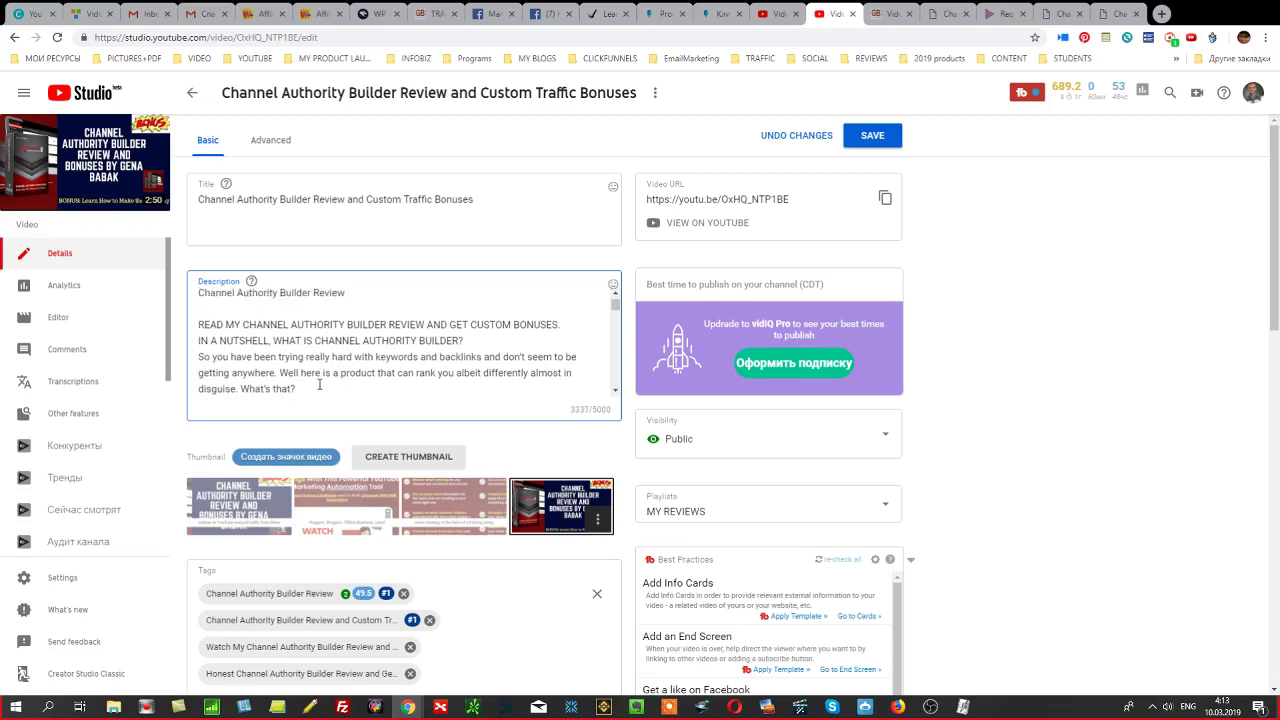
pyautogui.hotkey('ctrl', 'v')
# Copy the URL of the Channel Authority Builder review blog post, paste it after the arrow emoji in the description and add a blank line below.
pyautogui.click(886, 14)
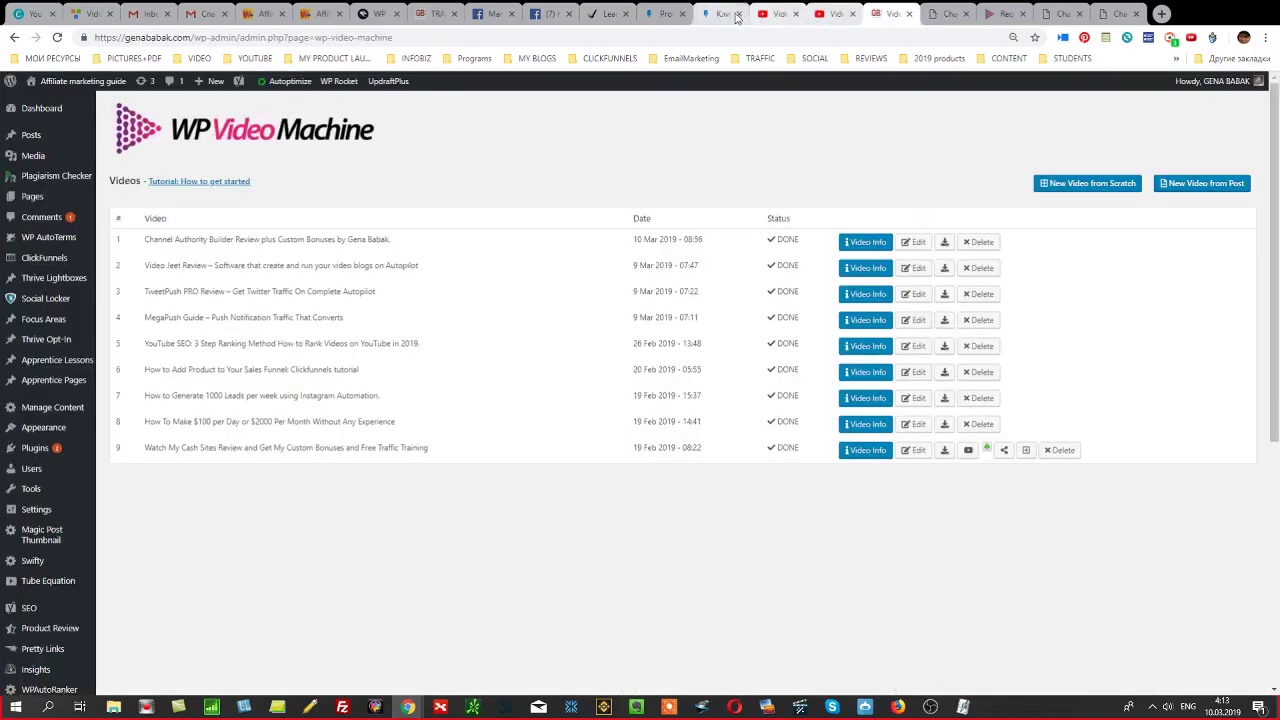
pyautogui.click(953, 15)
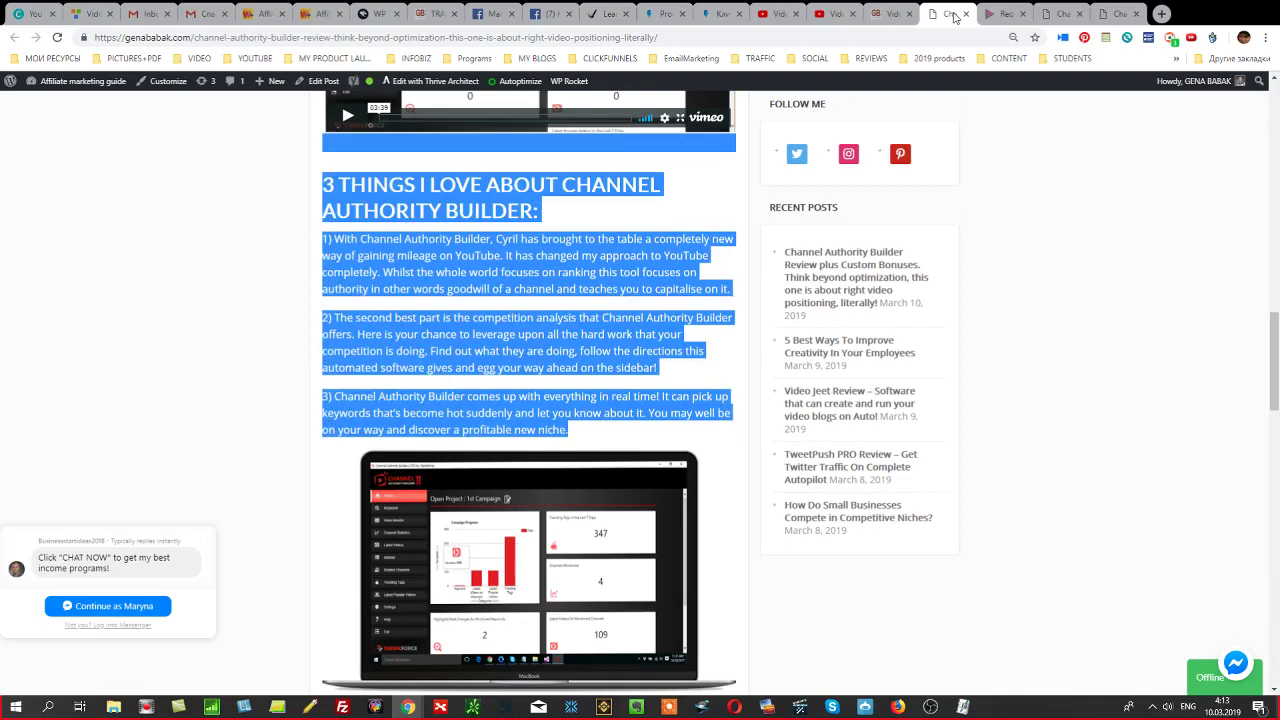
pyautogui.moveTo(1274, 360); pyautogui.dragTo(1266, 127)
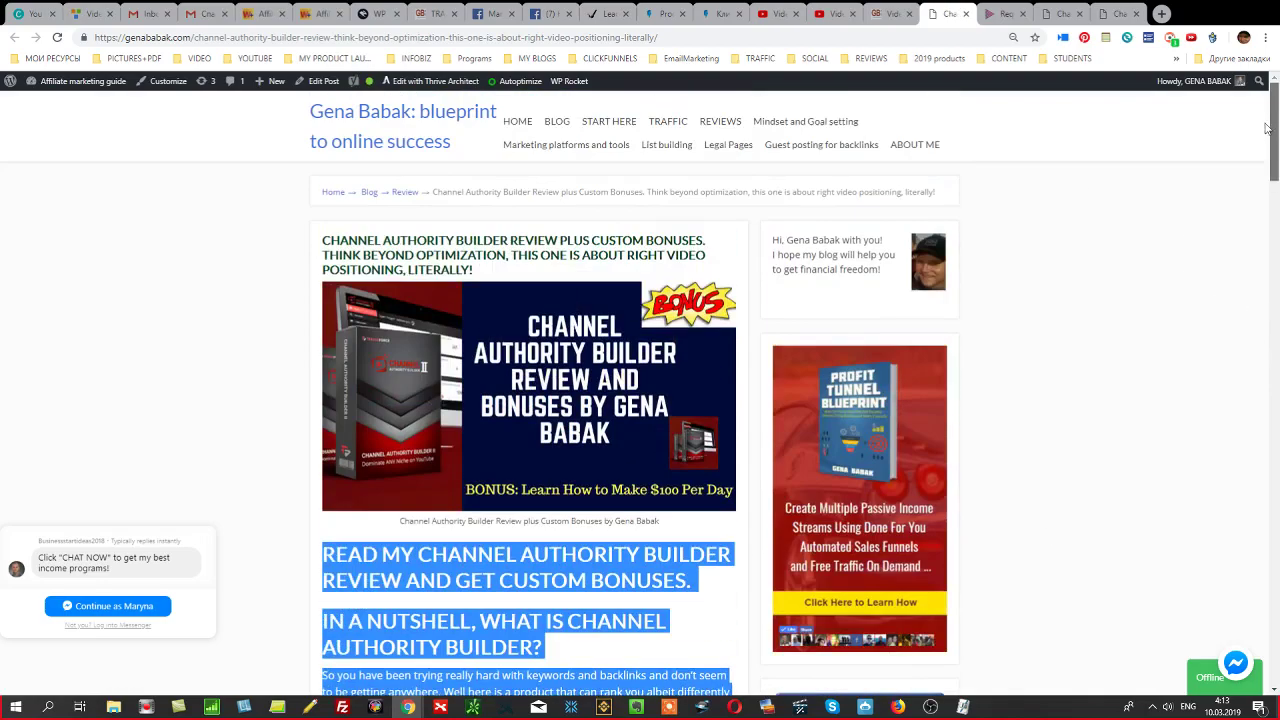
pyautogui.click(643, 38)
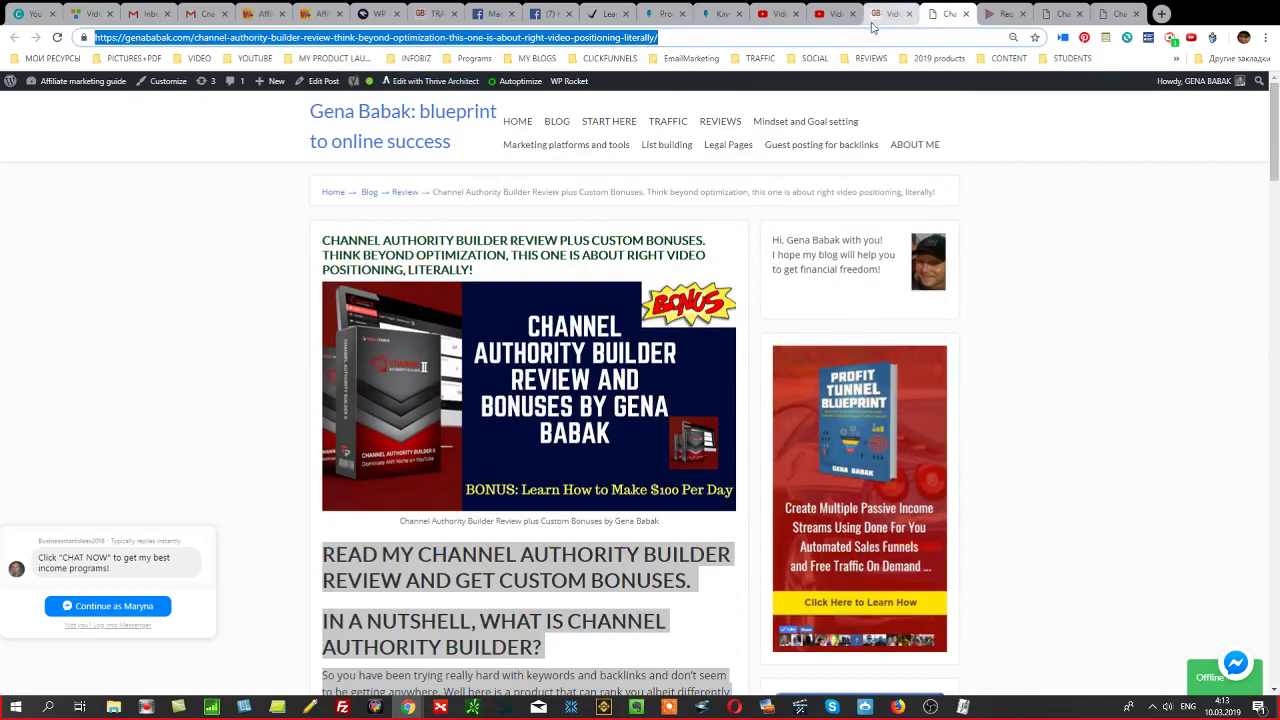
pyautogui.click(831, 15)
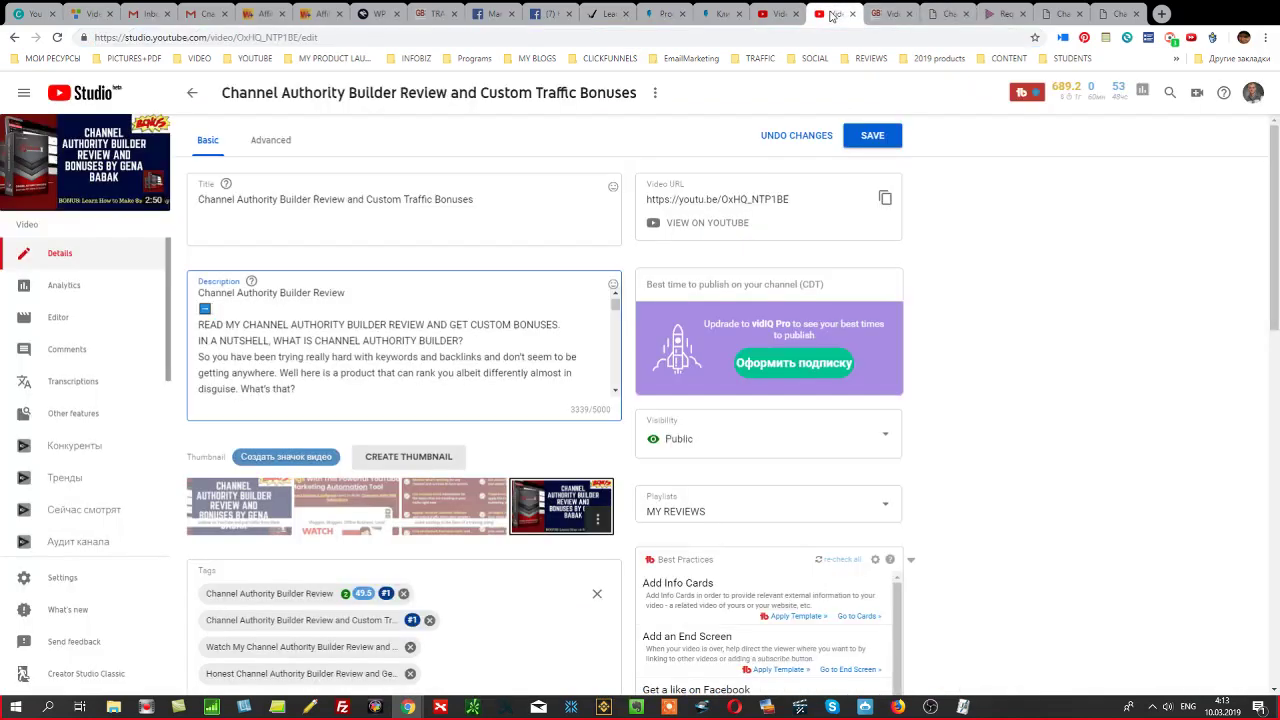
pyautogui.hotkey('ctrl', 'v')
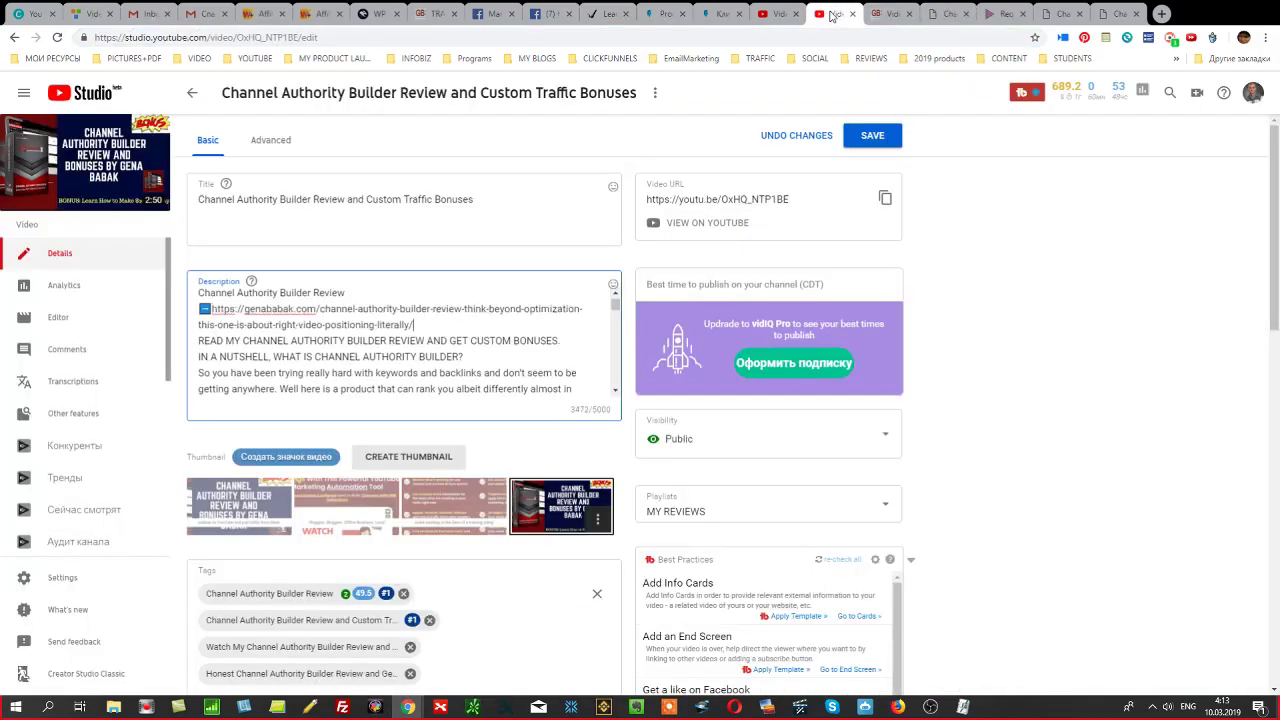
pyautogui.press('Return')
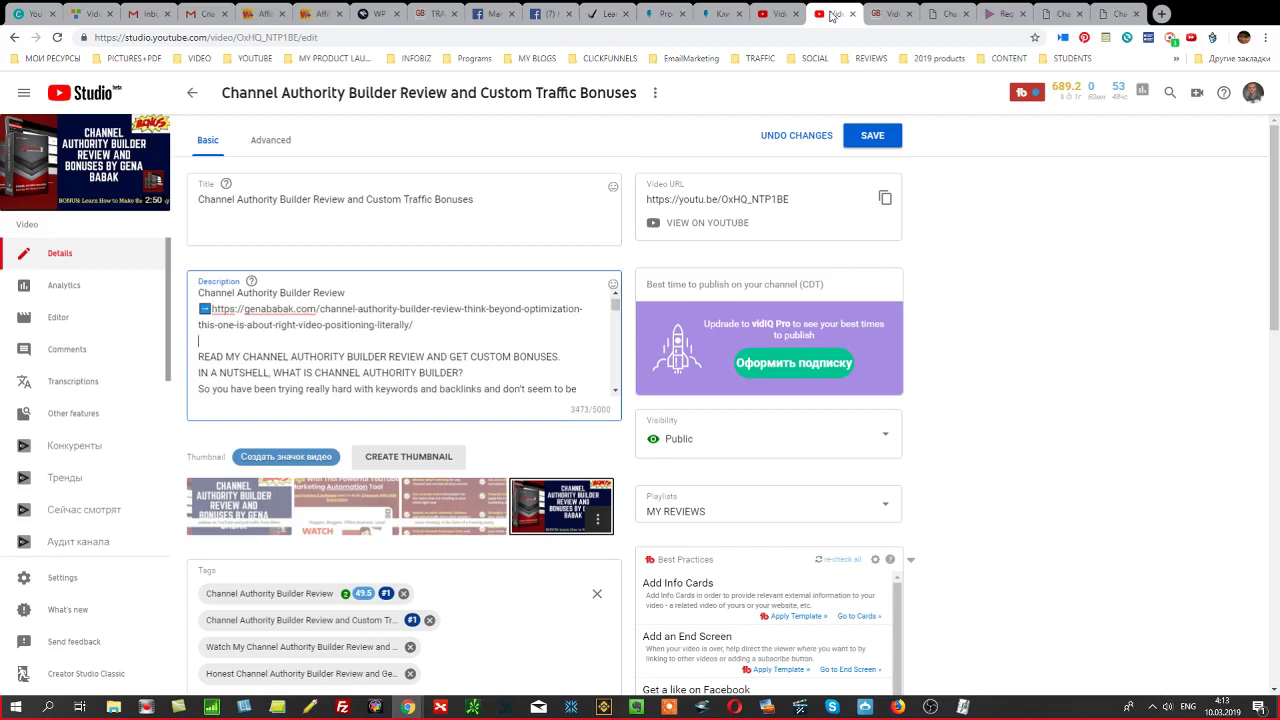
# Remove the blank lines before "READ MY CHANNEL AUTHORITY BUILDER REVIEW", around the "Well, Channel Authority Builder" paragraph and before "WHO IS CHANNEL AUTHORITY BUILDER FOR?".
pyautogui.press('BackSpace')
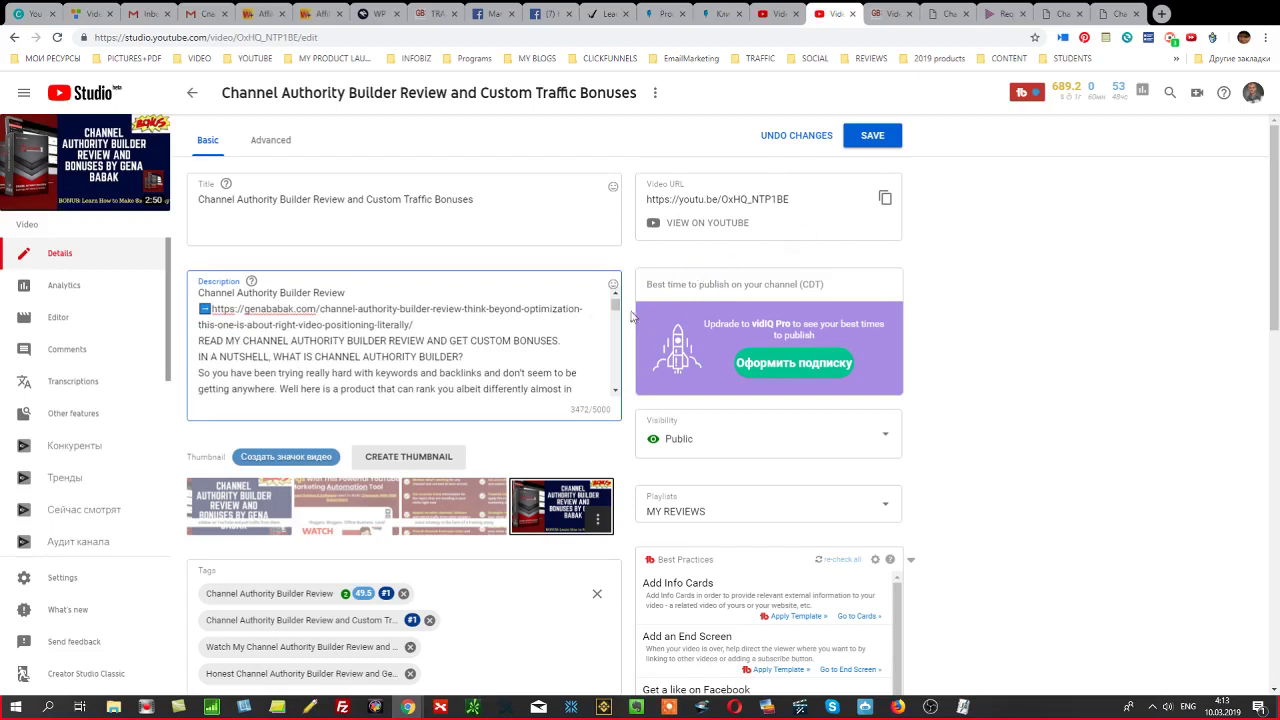
pyautogui.scroll(-6, 285, 358)
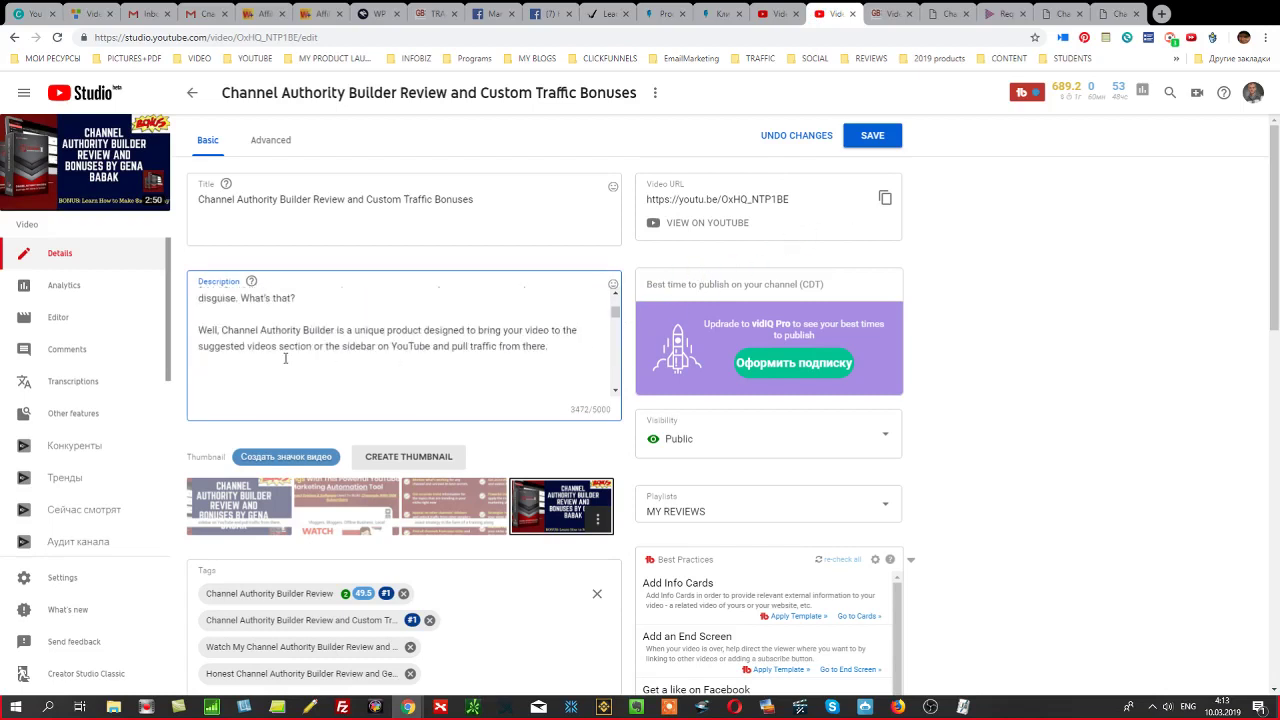
pyautogui.press('BackSpace')
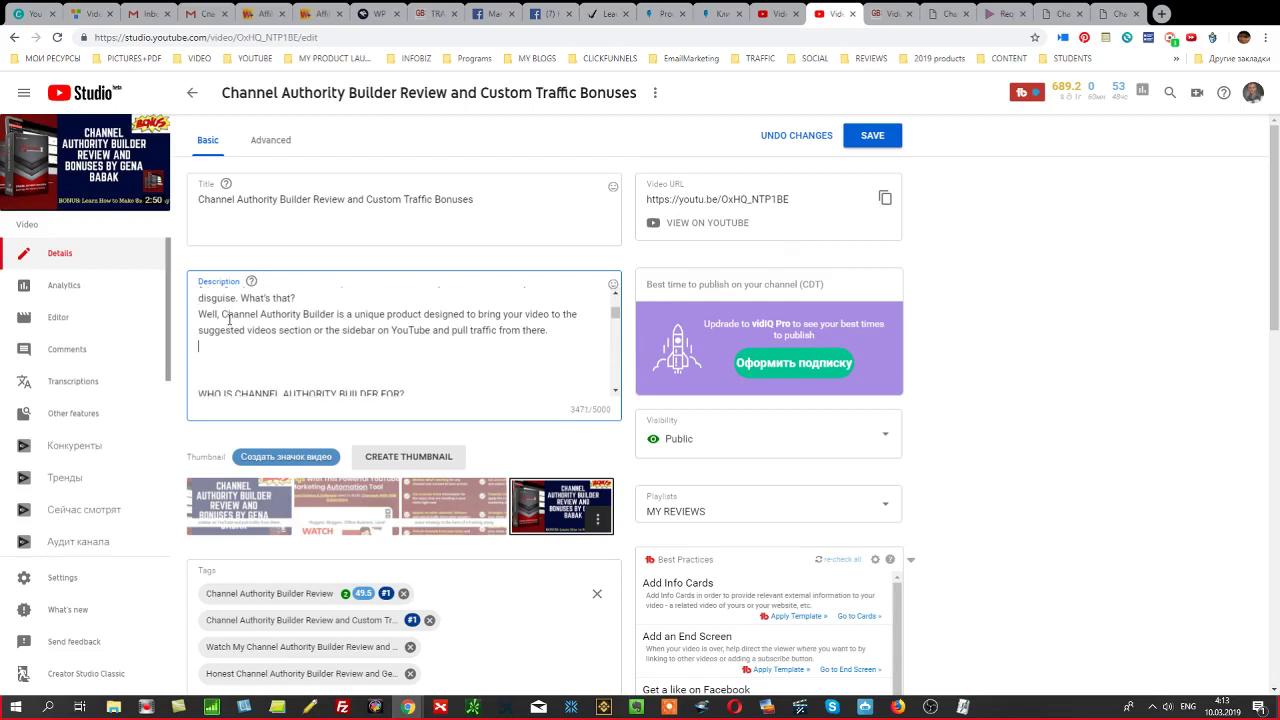
pyautogui.press('Delete')
pyautogui.press('Delete')
pyautogui.press('Delete')
pyautogui.press('Down')
pyautogui.press('Down')
pyautogui.press('Down')
pyautogui.press('Down')
pyautogui.press('Down')
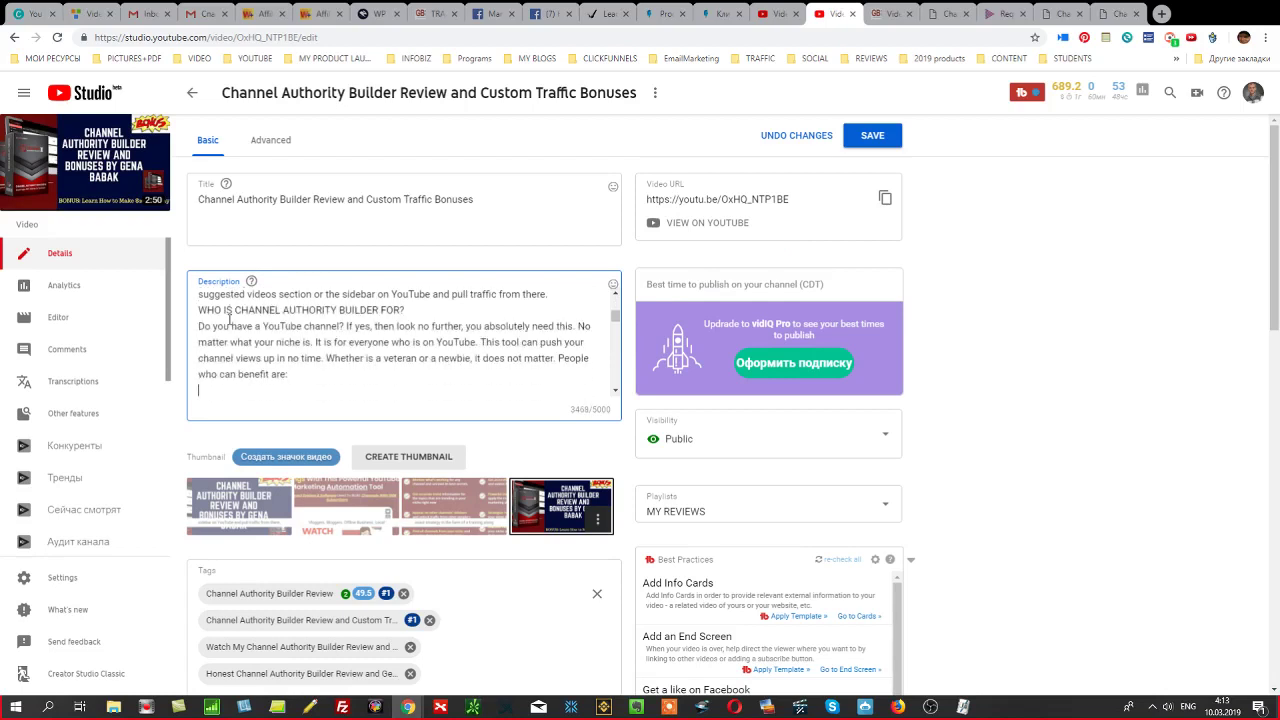
# Remove the blank lines before the "Video marketers" list and around the "3 THINGS I LOVE ABOUT CHANNEL AUTHORITY BUILDER" heading in the description.
pyautogui.press('Delete')
pyautogui.press('Down')
pyautogui.press('Down')
pyautogui.press('Down')
pyautogui.press('Down')
pyautogui.press('Down')
pyautogui.press('Down')
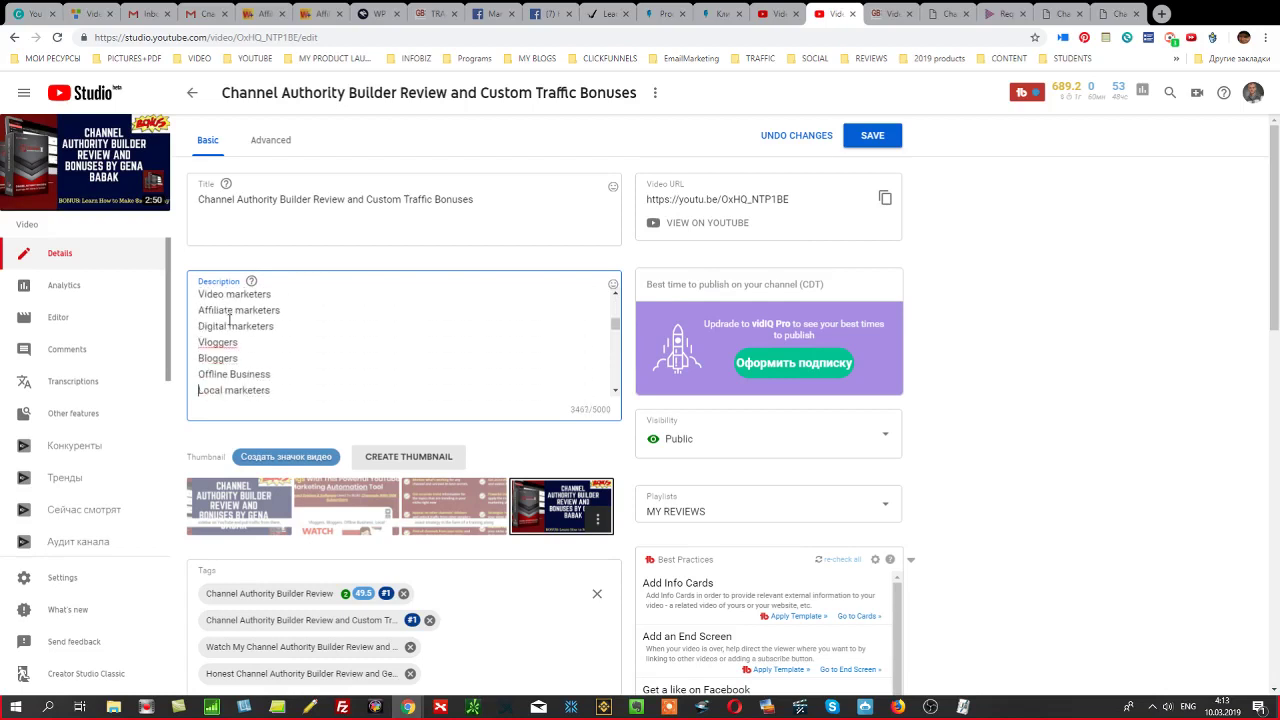
pyautogui.press('Down')
pyautogui.press('Down')
pyautogui.press('Return')
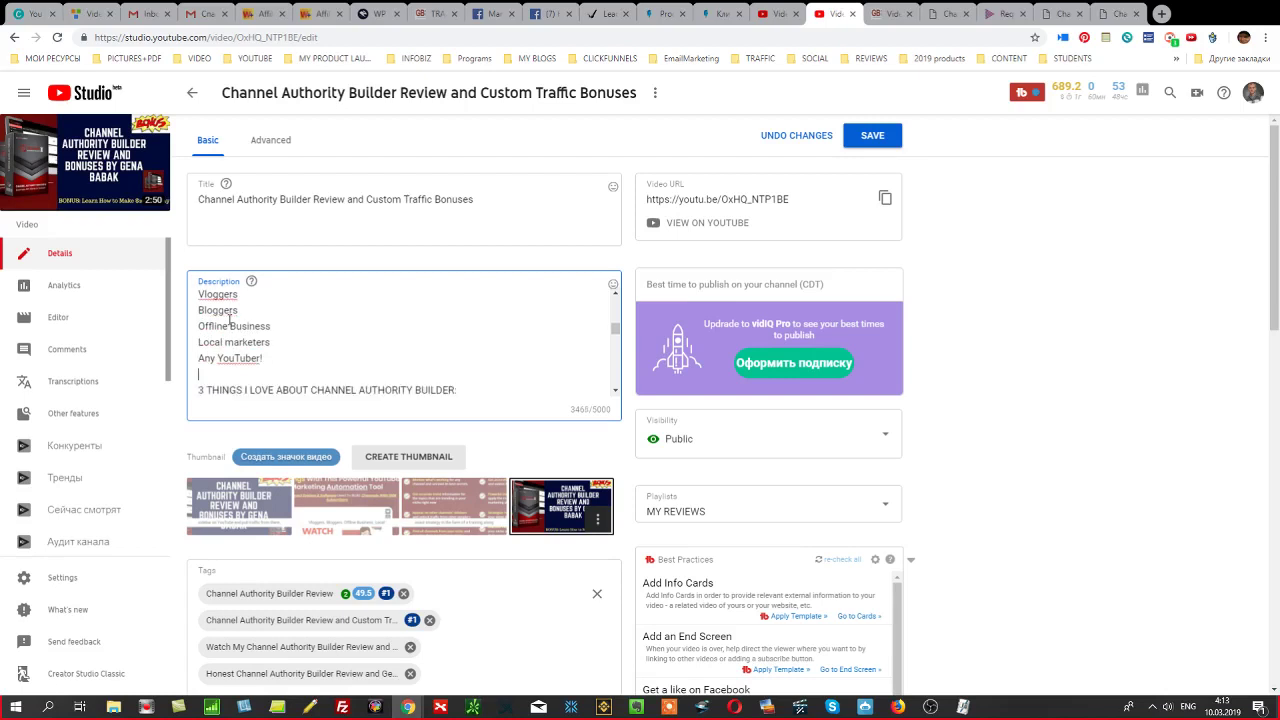
pyautogui.press('Delete')
pyautogui.press('Down')
pyautogui.press('Down')
pyautogui.press('Down')
pyautogui.press('Down')
pyautogui.press('Down')
pyautogui.press('Down')
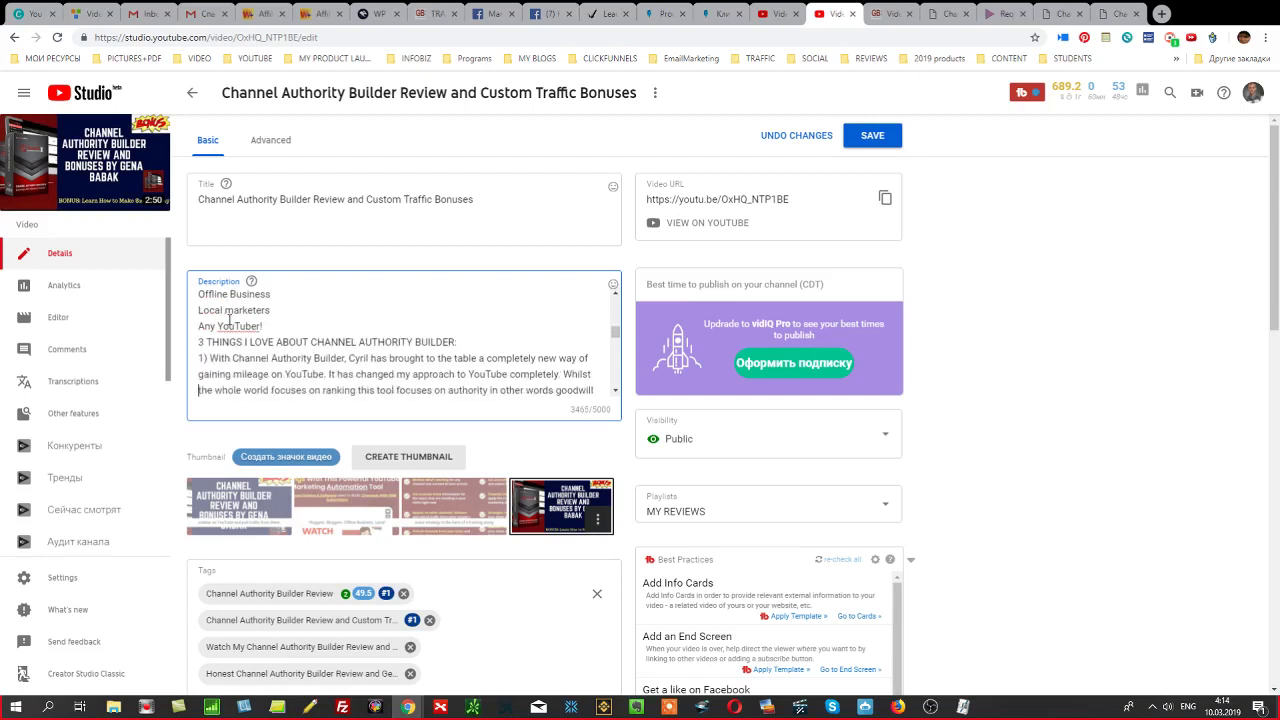
# Remove the blank lines between the three numbered points in the description.
pyautogui.press('Delete')
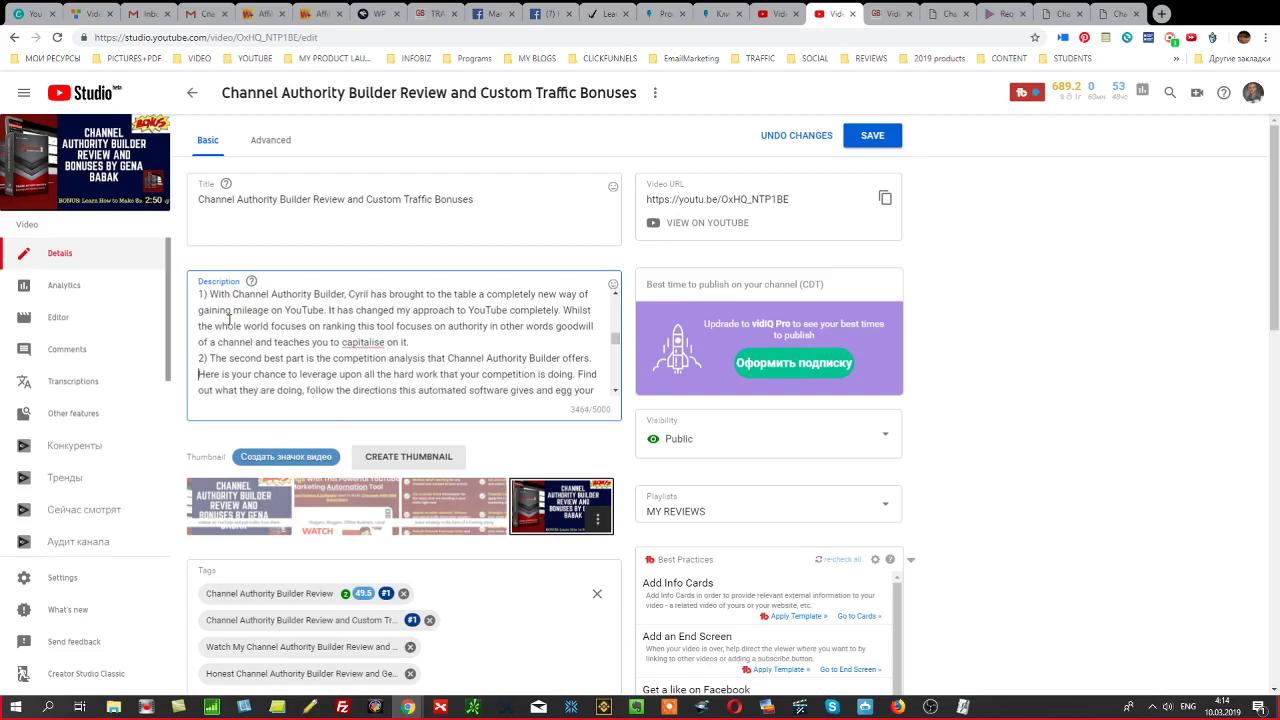
pyautogui.press('Down')
pyautogui.press('Down')
pyautogui.press('Down')
pyautogui.press('Down')
pyautogui.press('Delete')
pyautogui.press('Down')
pyautogui.press('Down')
pyautogui.press('Down')
pyautogui.press('Down')
pyautogui.press('Down')
pyautogui.press('Down')
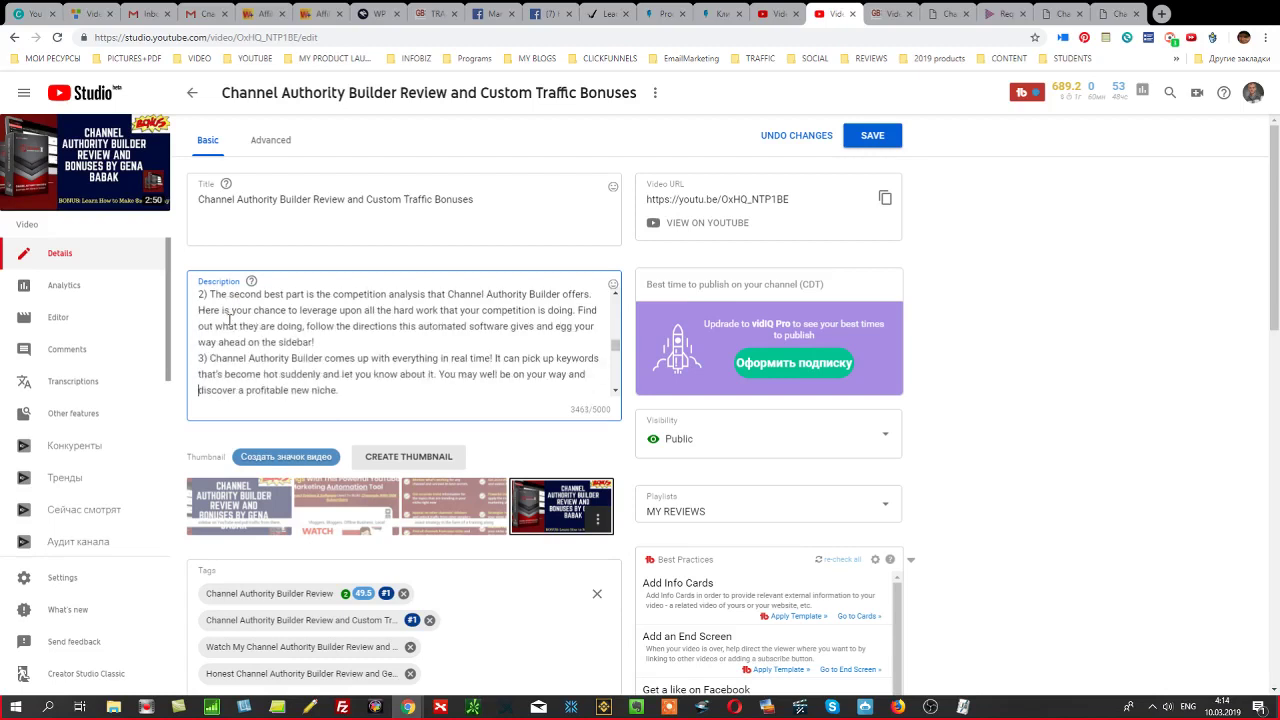
# Delete the line "Get Free Twitter Traffic with TweetPush PRO Plugin" near the description's end and save the video details.
pyautogui.press('Down')
pyautogui.press('Down')
pyautogui.press('Down')
pyautogui.press('Down')
pyautogui.press('Down')
pyautogui.press('Down')
pyautogui.press('Down')
pyautogui.press('Down')
pyautogui.press('Down')
pyautogui.press('Down')
pyautogui.press('Down')
pyautogui.press('Down')
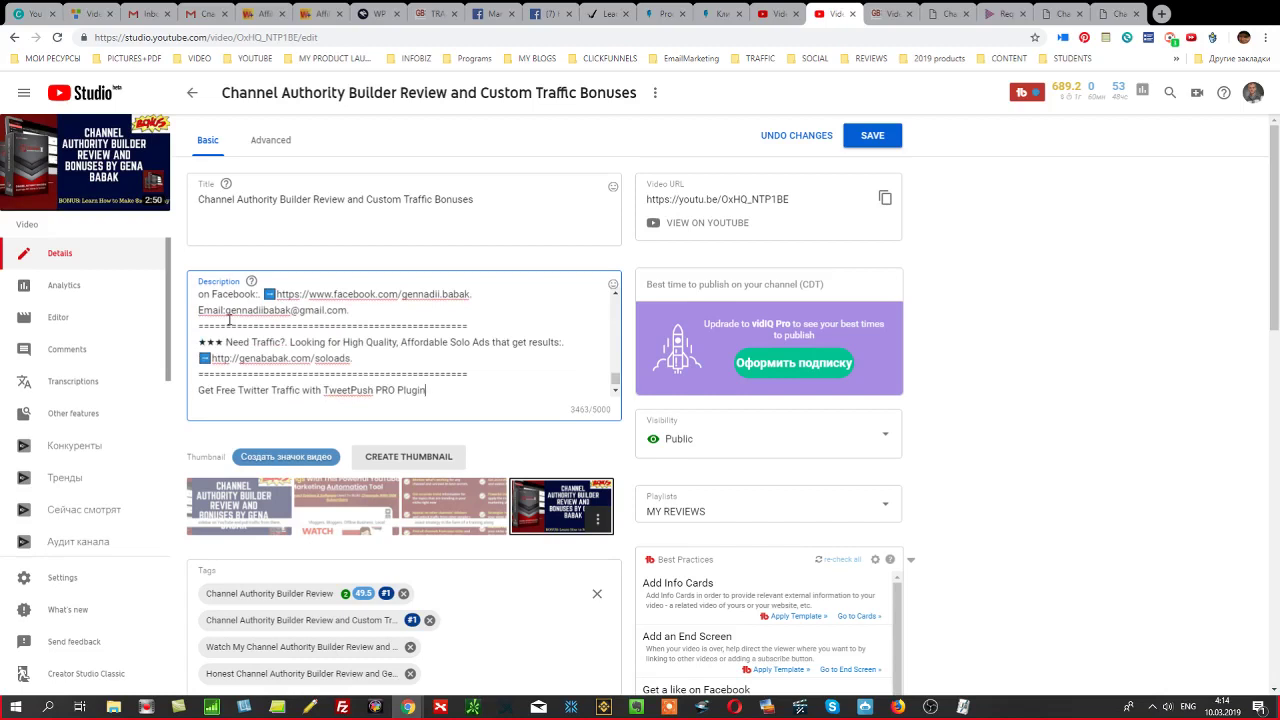
pyautogui.hotkey('shift', 'Home')
pyautogui.press('BackSpace')
pyautogui.hotkey('ctrl', 'Home')
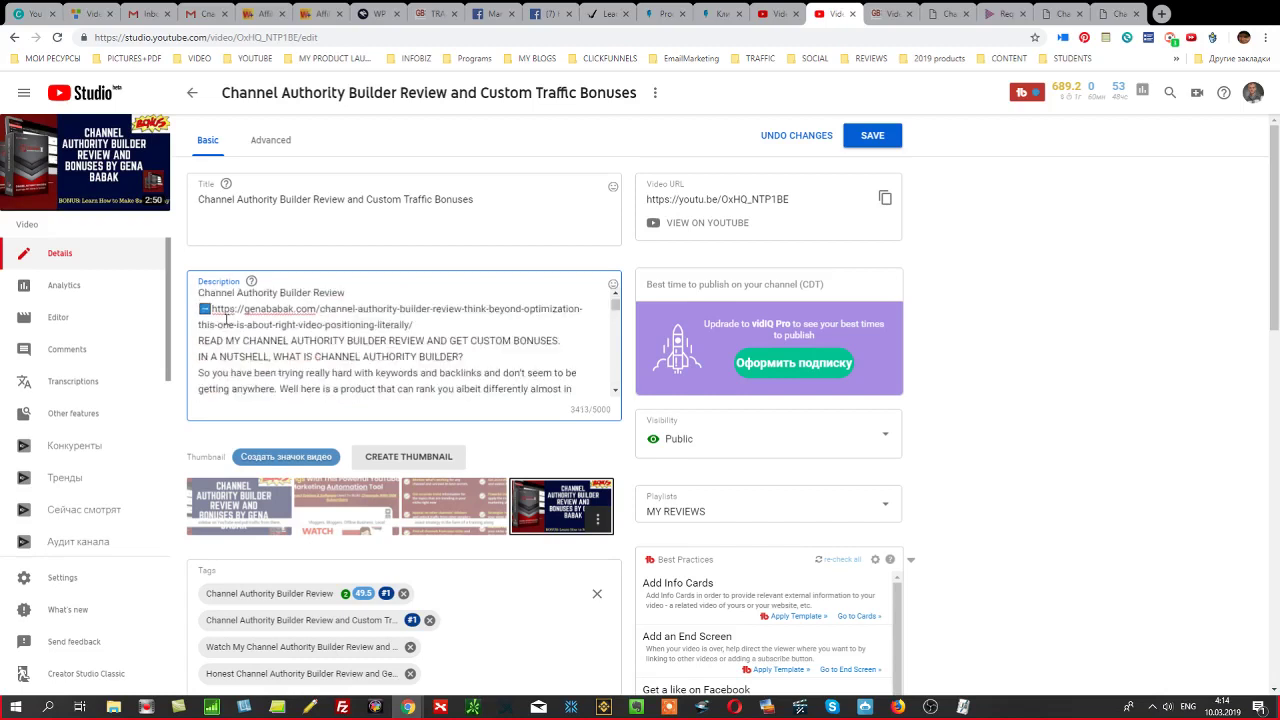
pyautogui.click(874, 145)
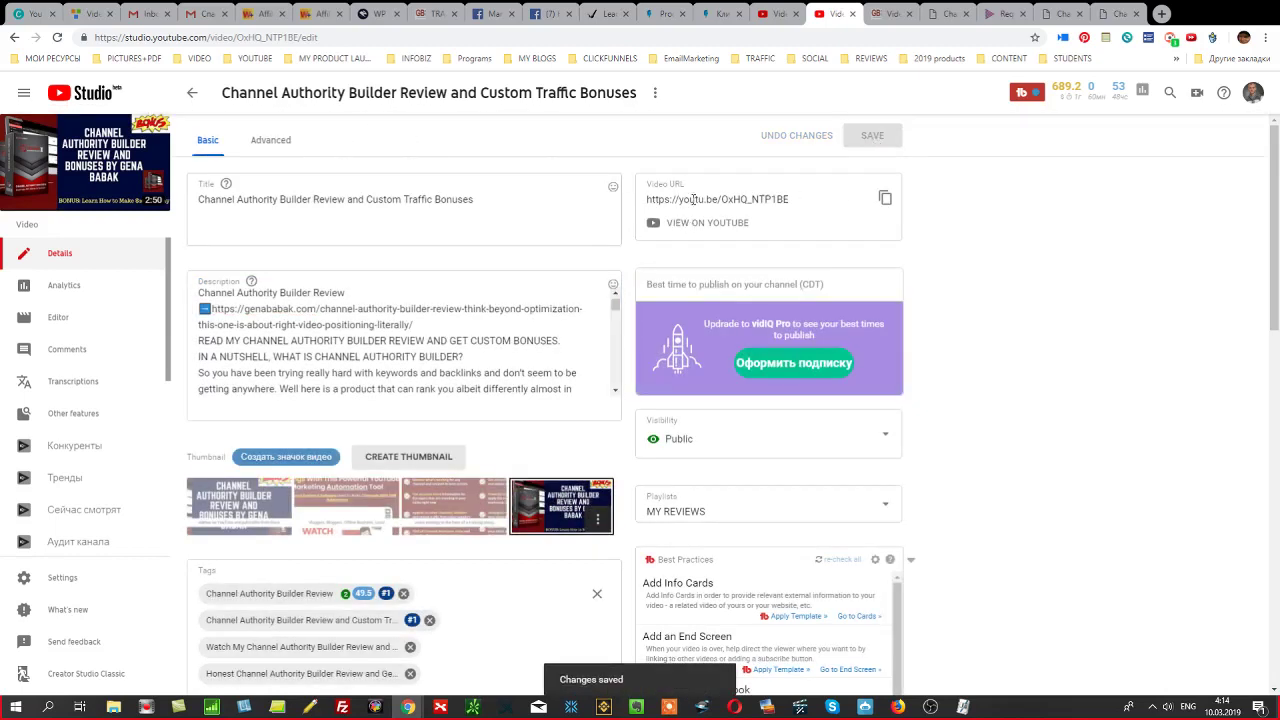
# Copy the video's URL, close the WP Video Machine page and open the Channel Authority Builder review post for editing in WordPress.
pyautogui.click(885, 197)
pyautogui.moveTo(790, 199); pyautogui.dragTo(645, 201)
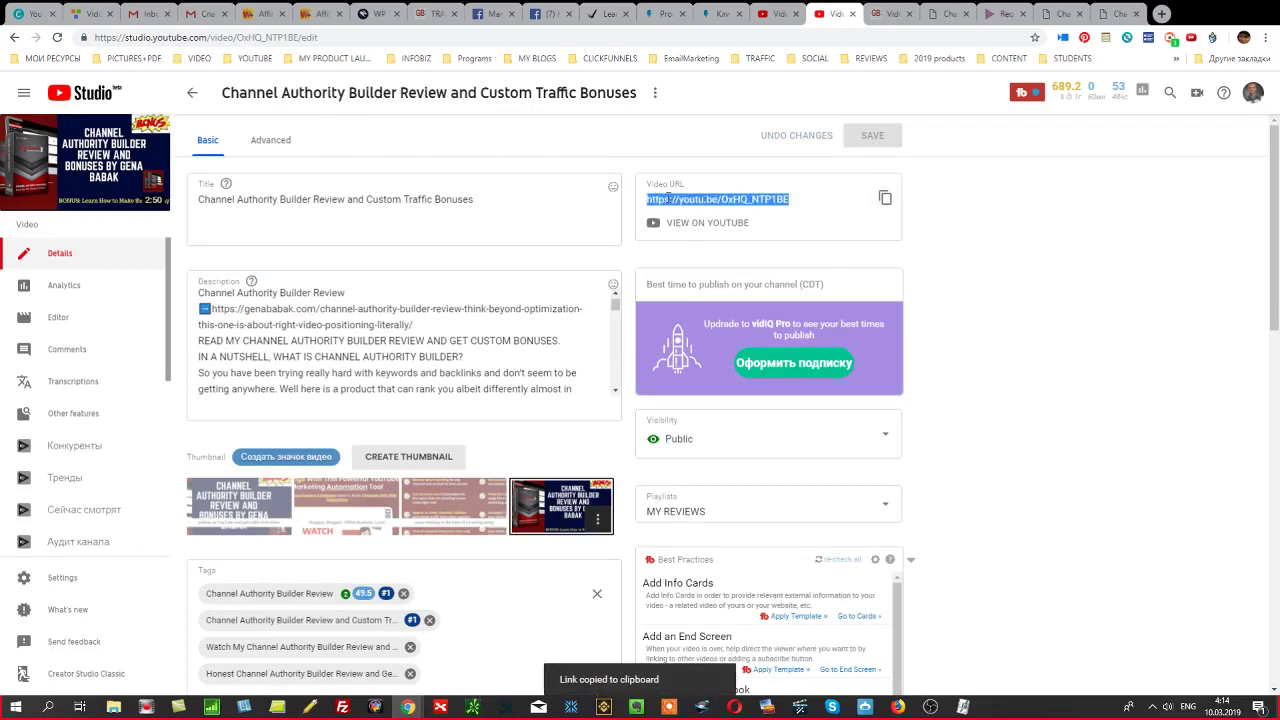
pyautogui.click(888, 15)
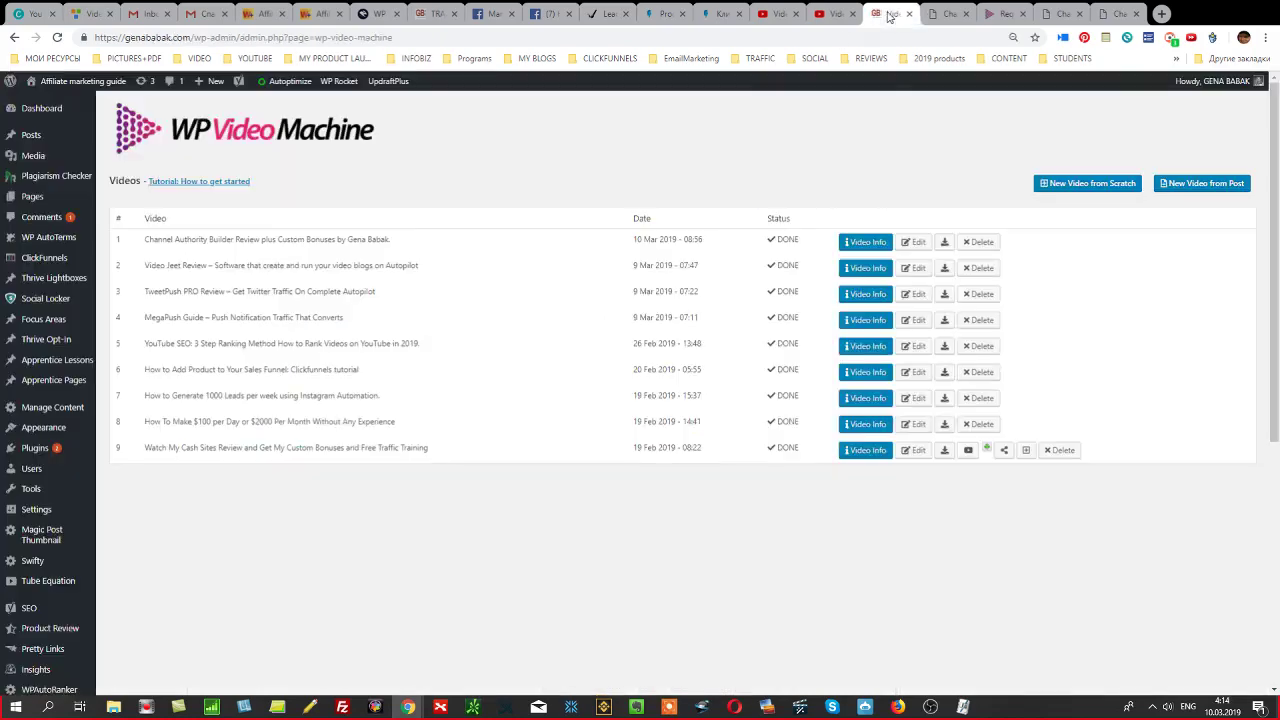
pyautogui.hotkey('ctrl', 'w')
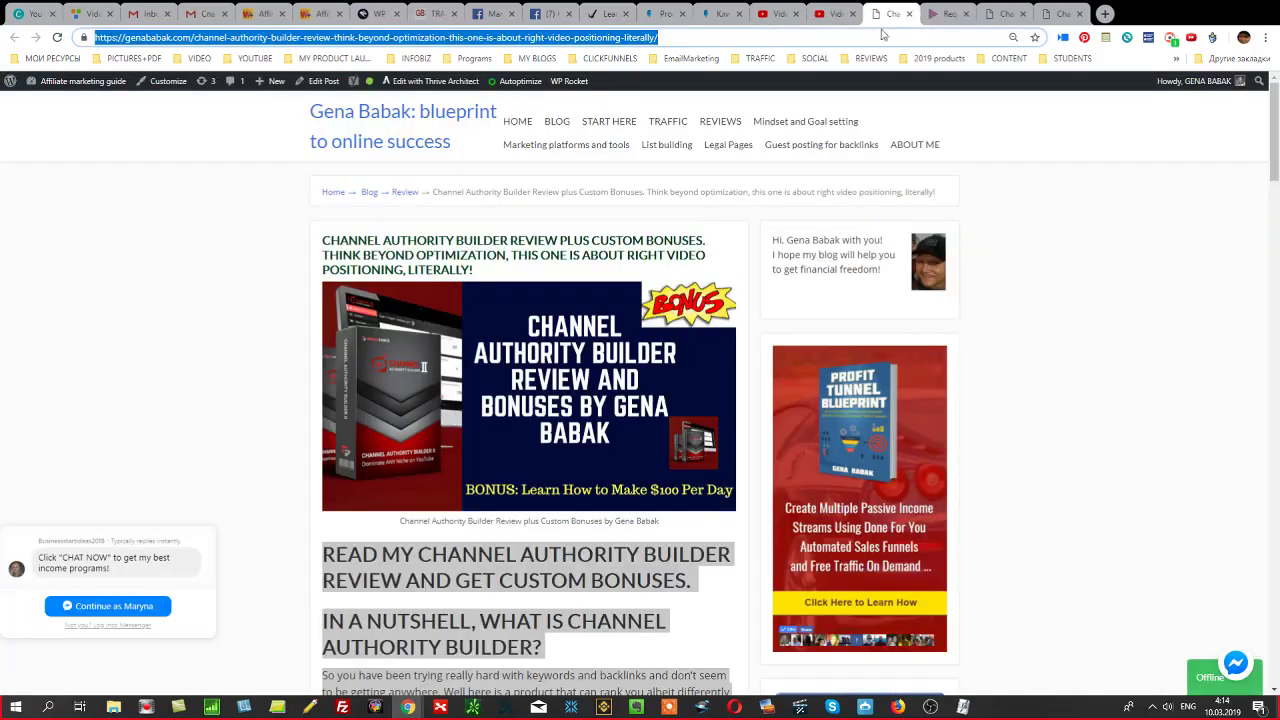
pyautogui.click(316, 84)
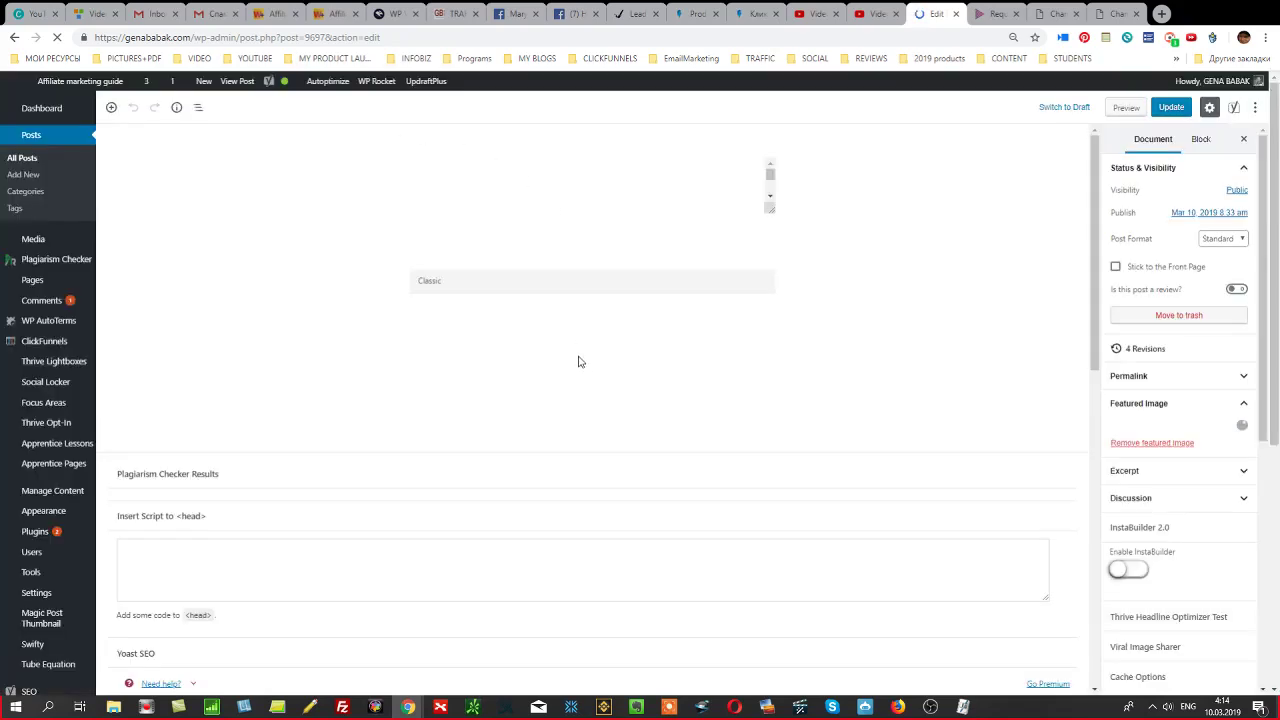
# Insert a YouTube block in the post, embed the copied video URL and centre-align it.
pyautogui.click(111, 108)
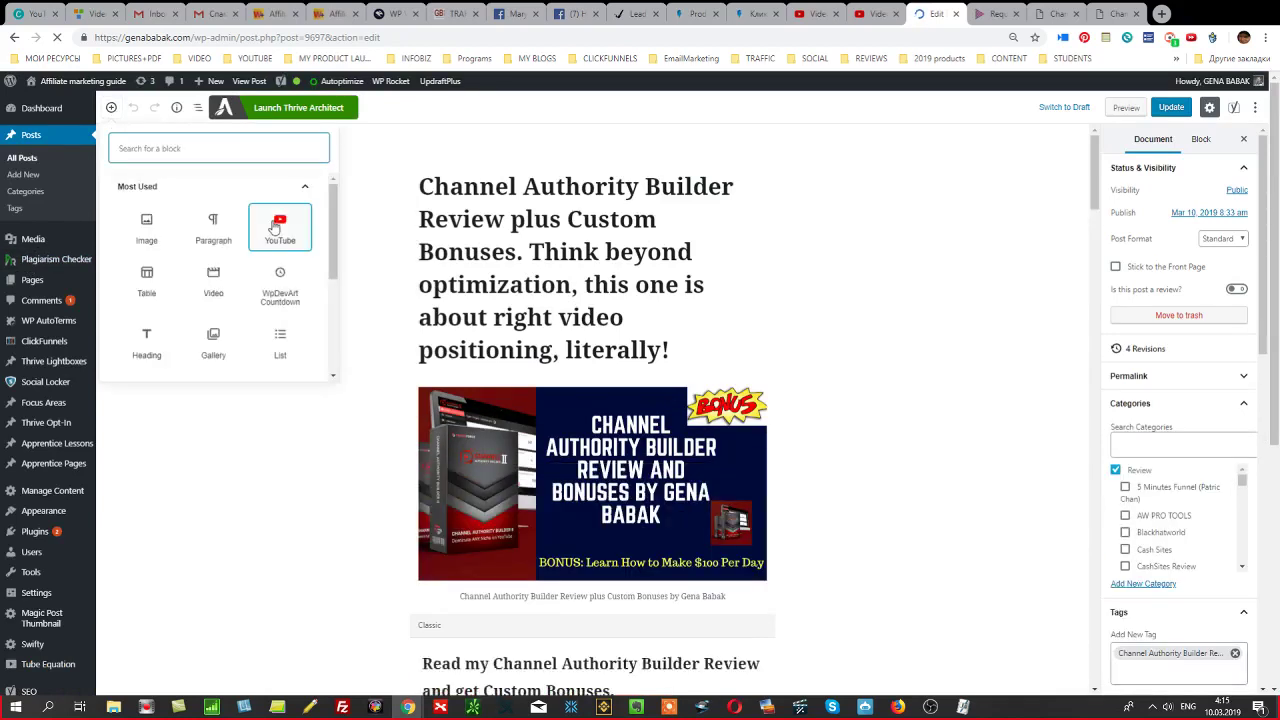
pyautogui.click(278, 225)
pyautogui.hotkey('ctrl', 'v')
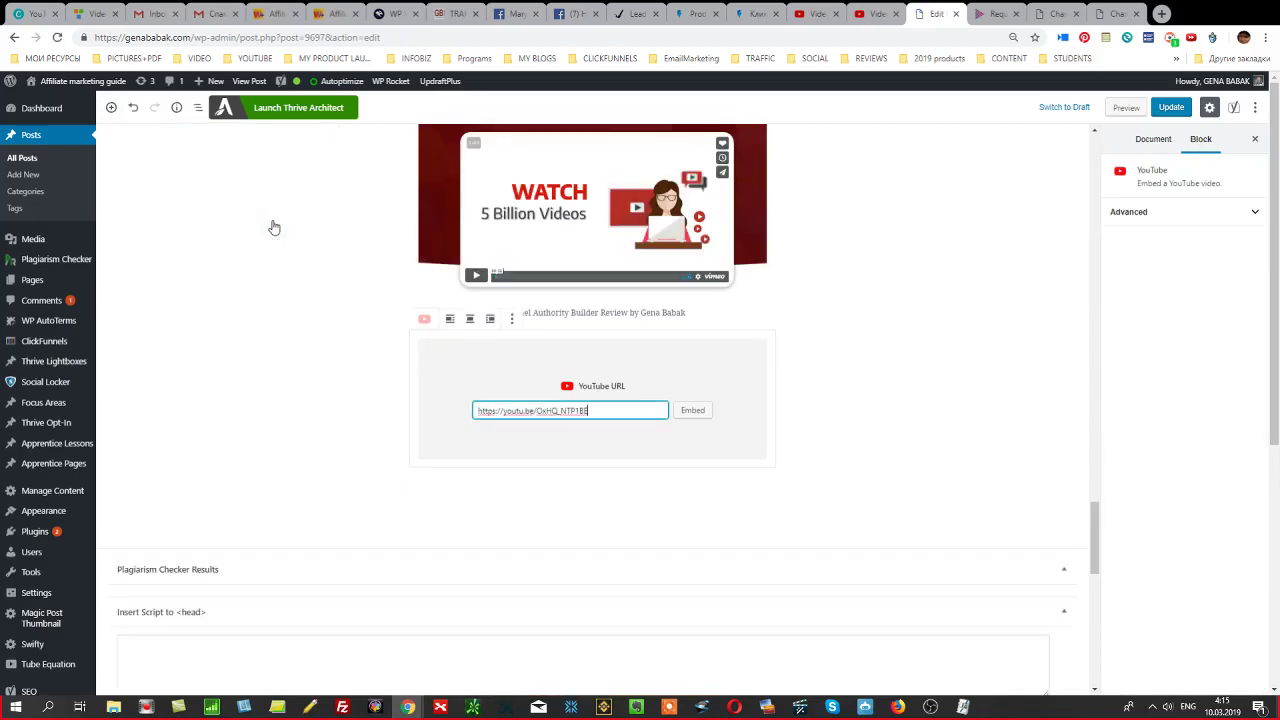
pyautogui.click(693, 410)
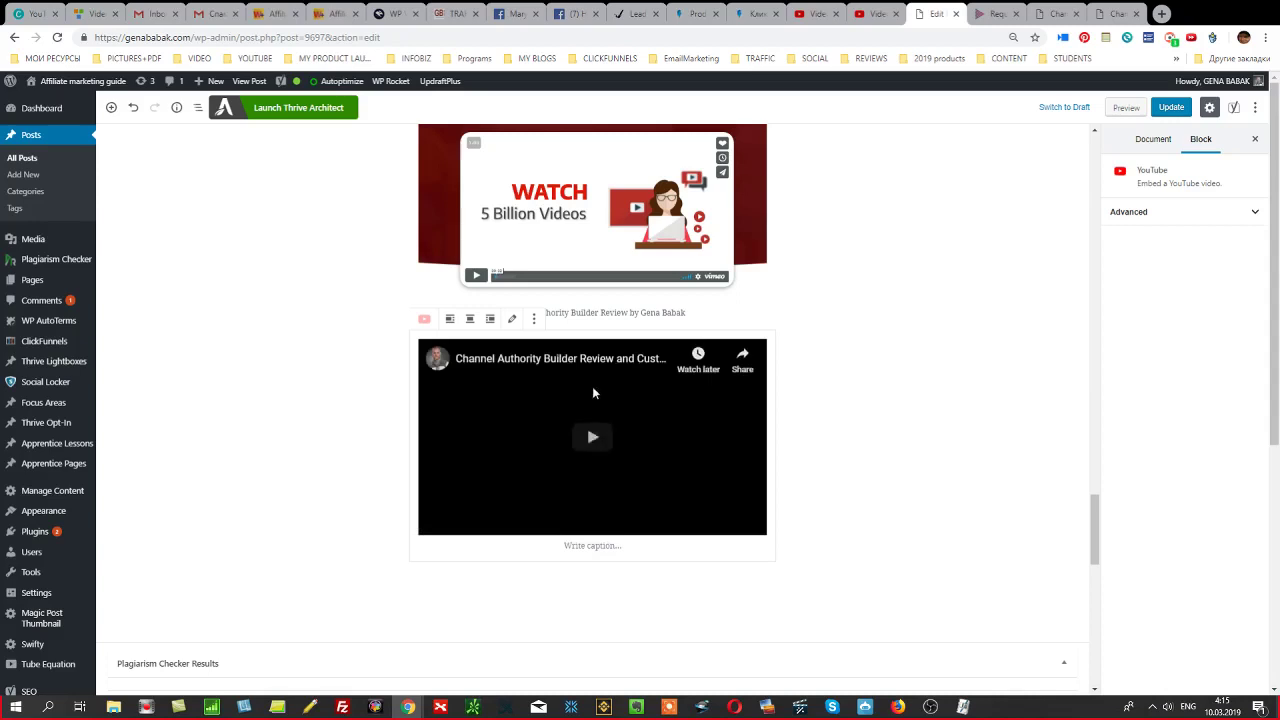
pyautogui.click(469, 320)
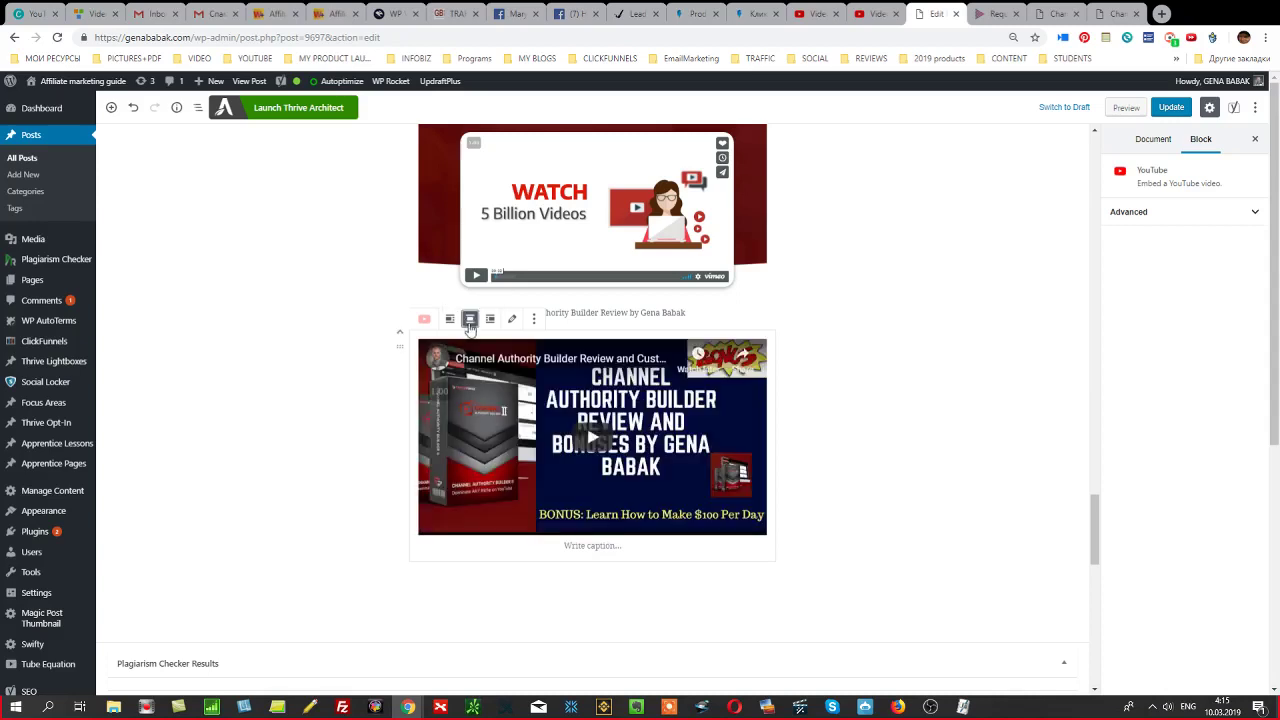
# Copy the full title of the Channel Authority Builder review post for the video caption.
pyautogui.click(596, 545)
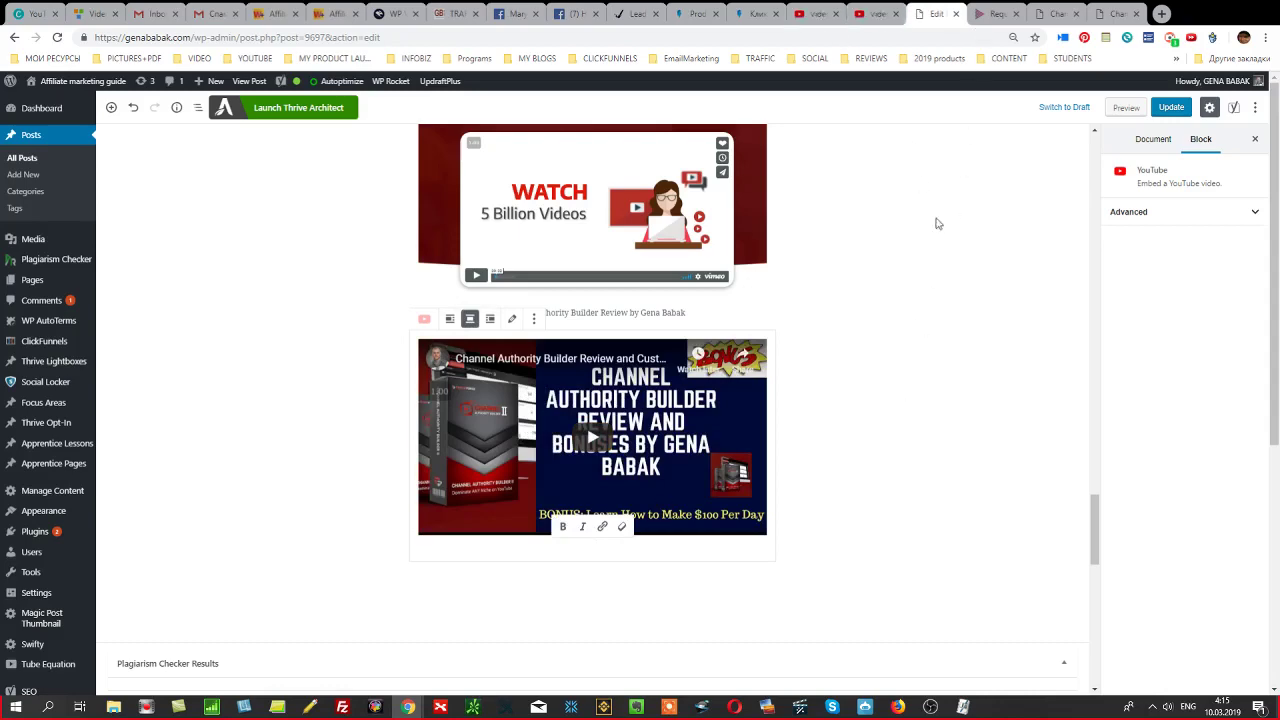
pyautogui.moveTo(1096, 500); pyautogui.dragTo(1089, 163)
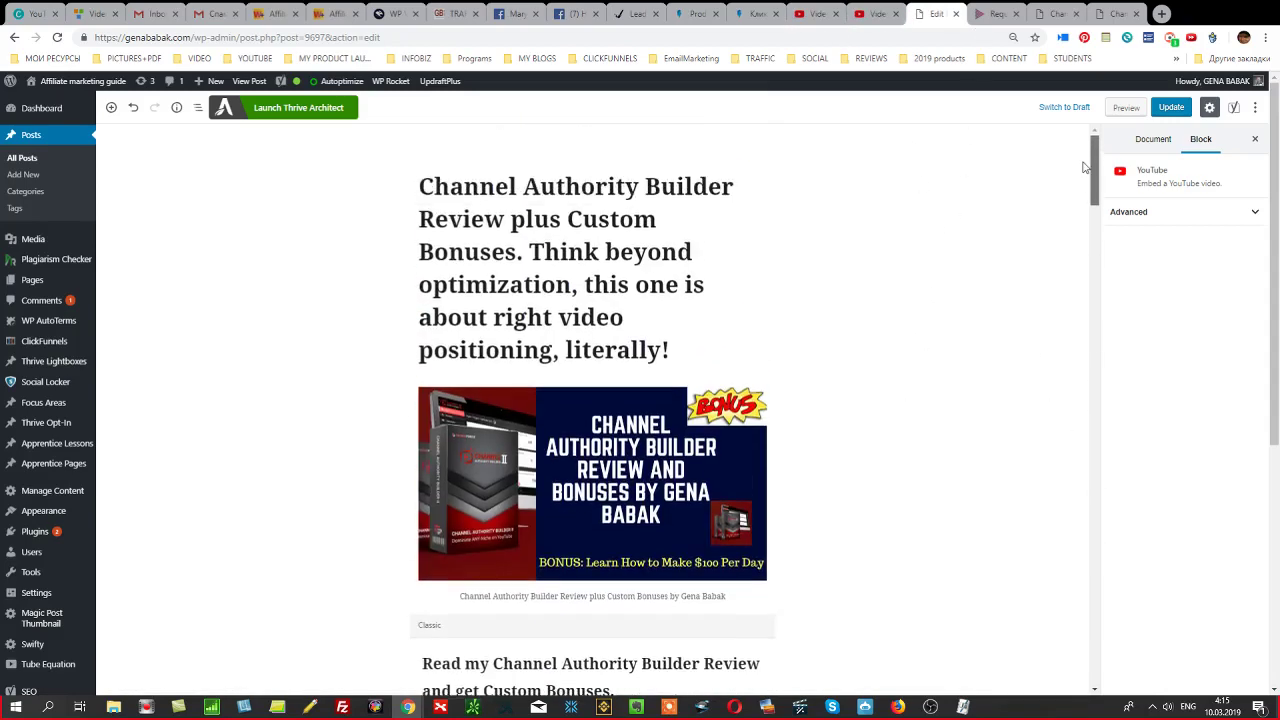
pyautogui.click(514, 187)
pyautogui.press('Home')
pyautogui.hotkey('shift', 'Down')
pyautogui.hotkey('shift', 'Down')
pyautogui.hotkey('shift', 'Down')
pyautogui.hotkey('shift', 'Down')
pyautogui.hotkey('shift', 'Down')
pyautogui.hotkey('shift', 'Down')
pyautogui.hotkey('ctrl', 'c')
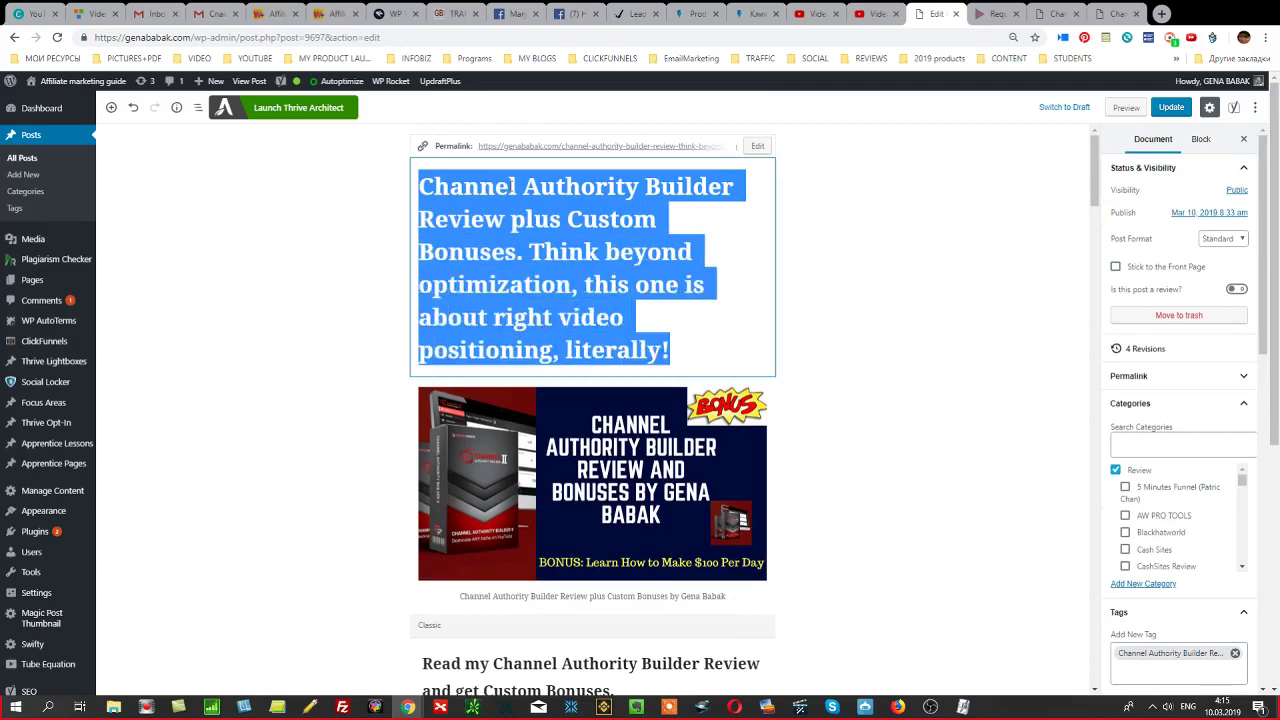
pyautogui.press('Right')
# Paste the copied post title as the embedded YouTube video's caption and pause the video's playback.
pyautogui.click(935, 269)
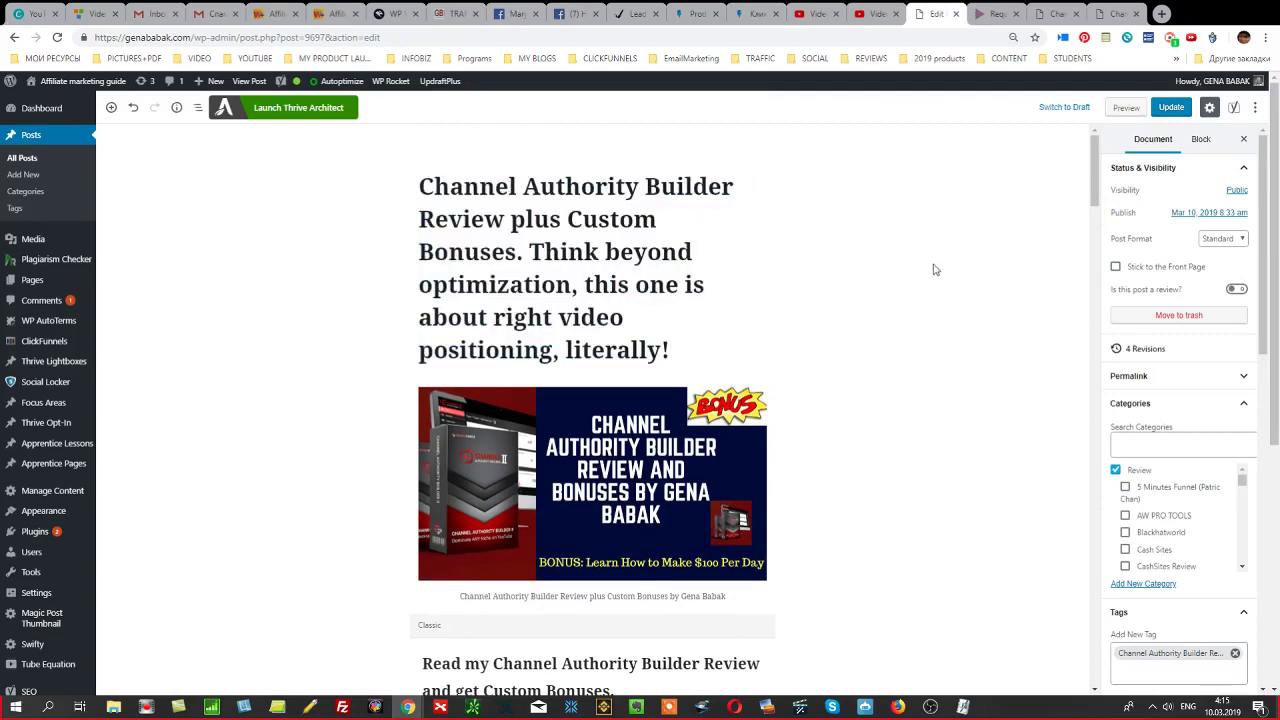
pyautogui.scroll(-15, 935, 269)
pyautogui.scroll(3, 825, 238)
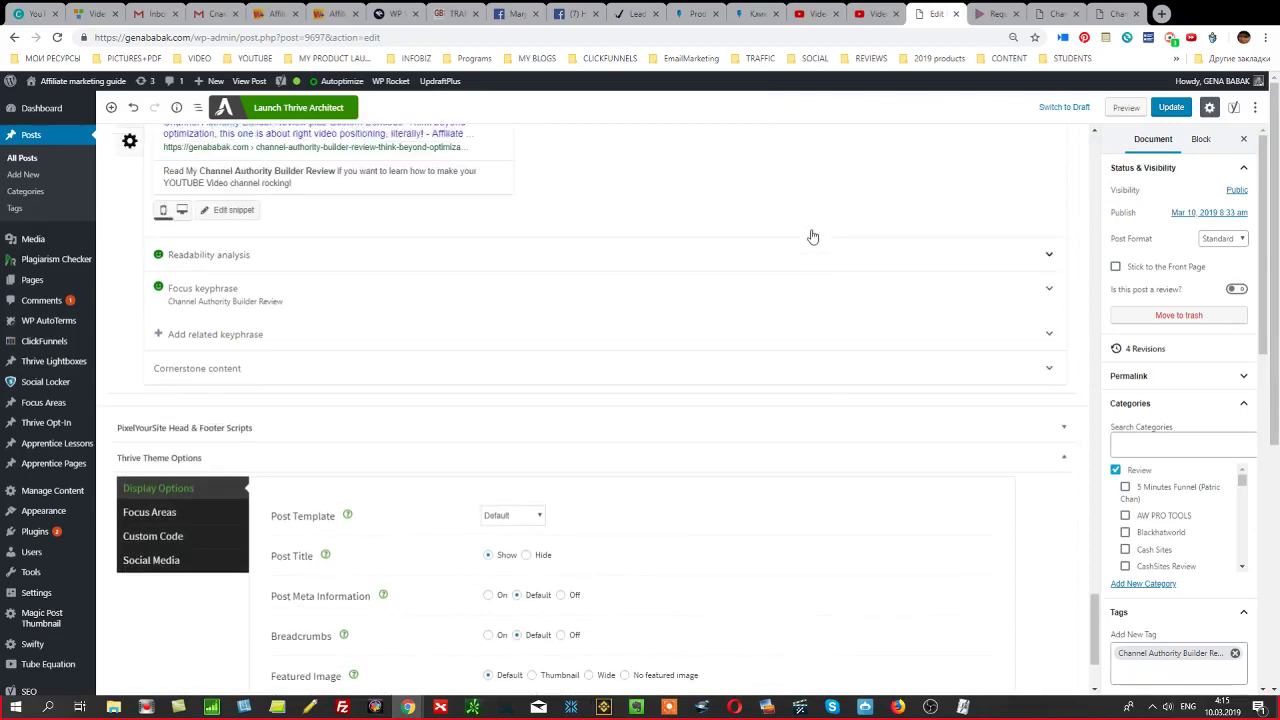
pyautogui.moveTo(1098, 622); pyautogui.dragTo(1095, 530)
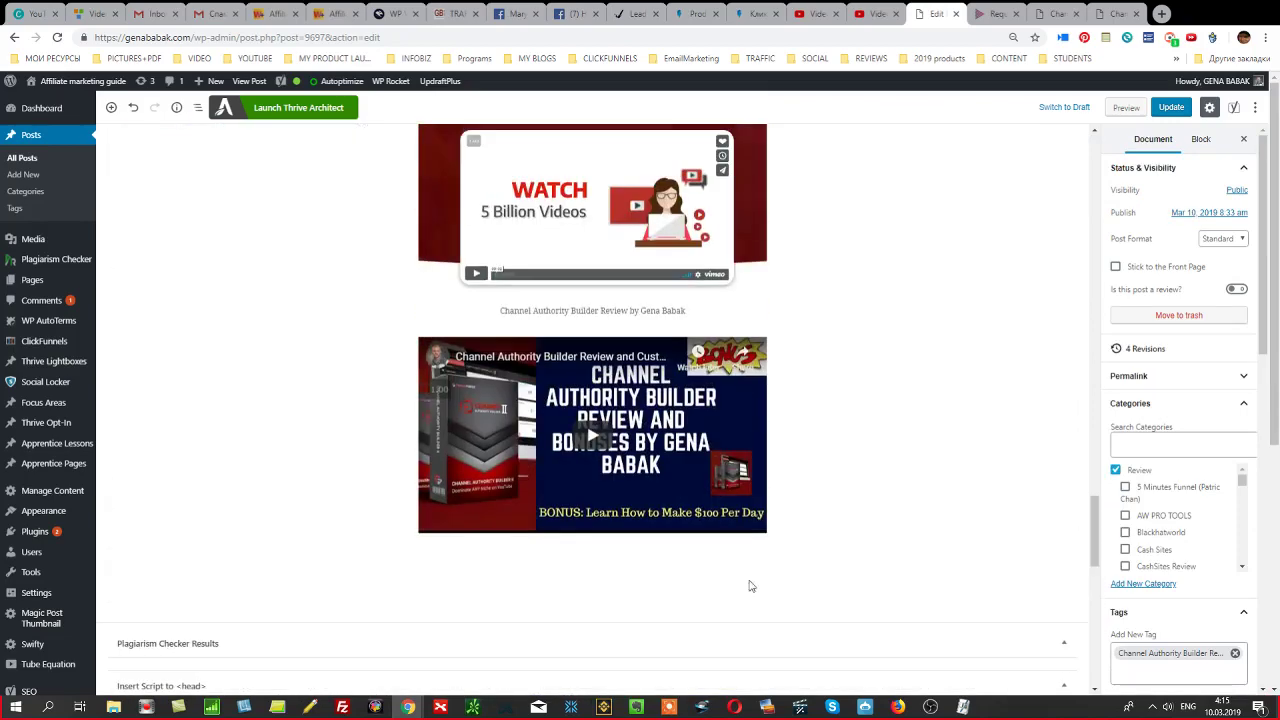
pyautogui.click(618, 500)
pyautogui.click(617, 500)
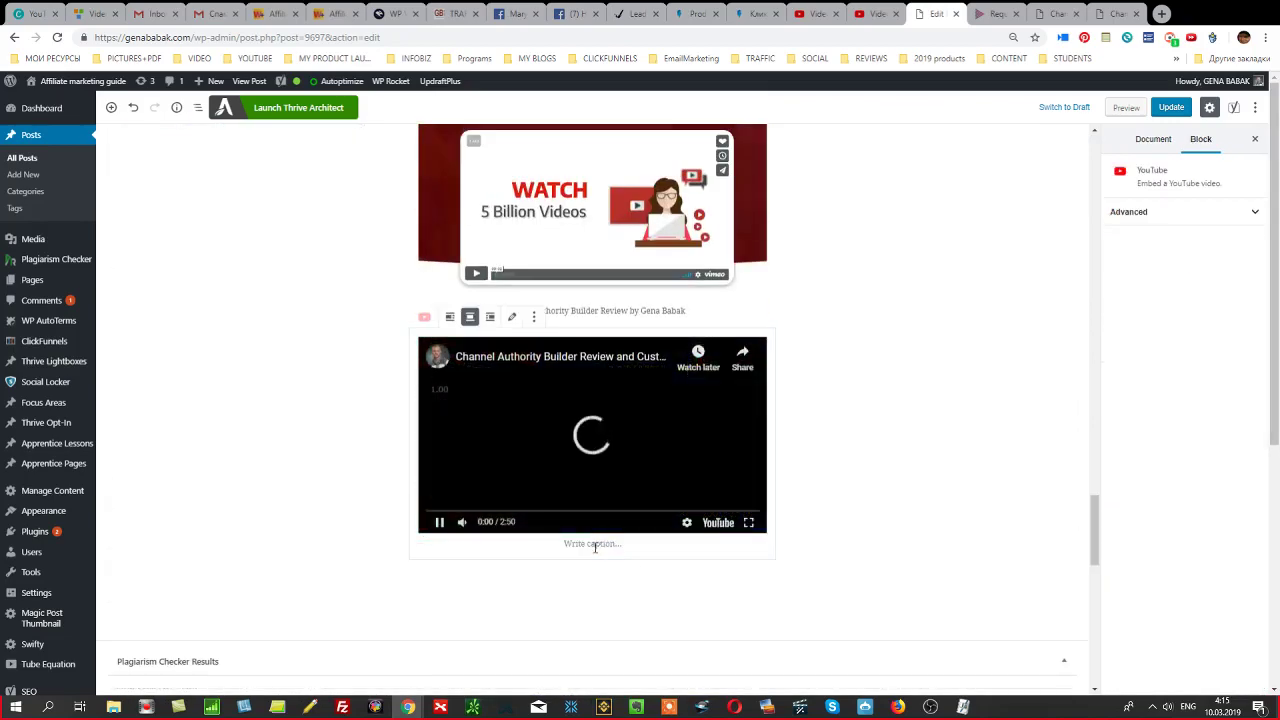
pyautogui.hotkey('ctrl', 'v')
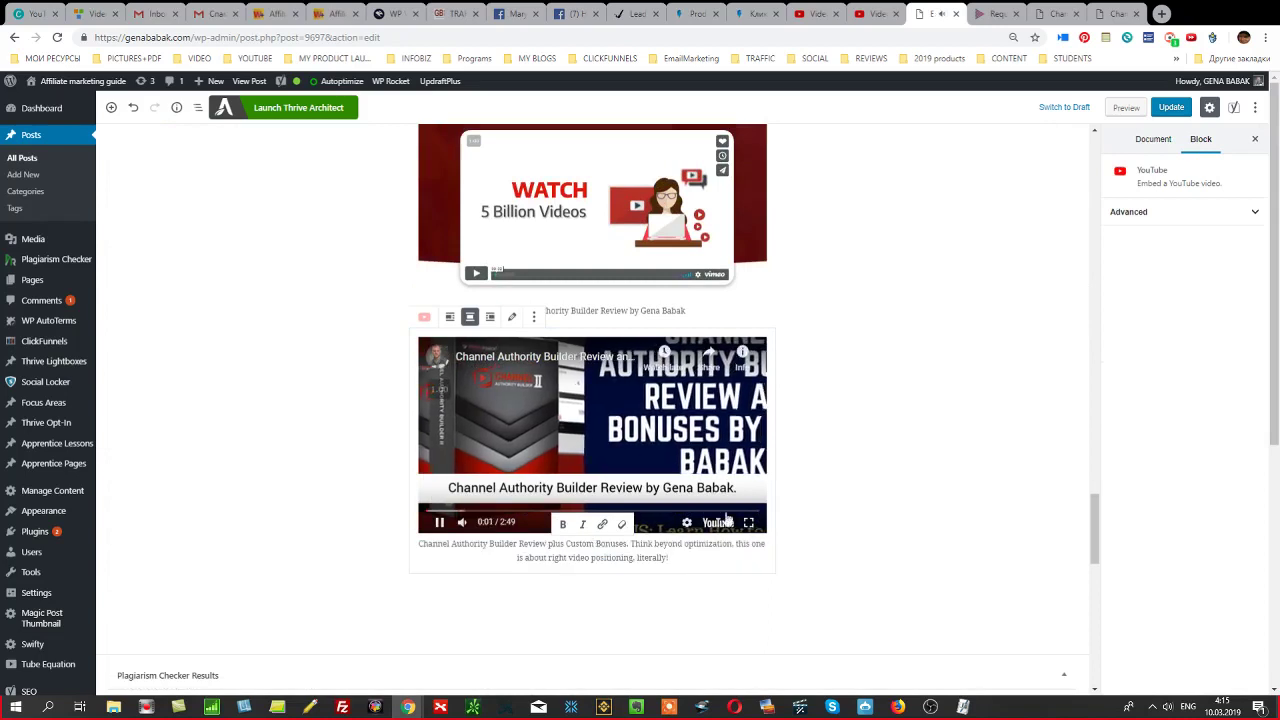
pyautogui.click(864, 467)
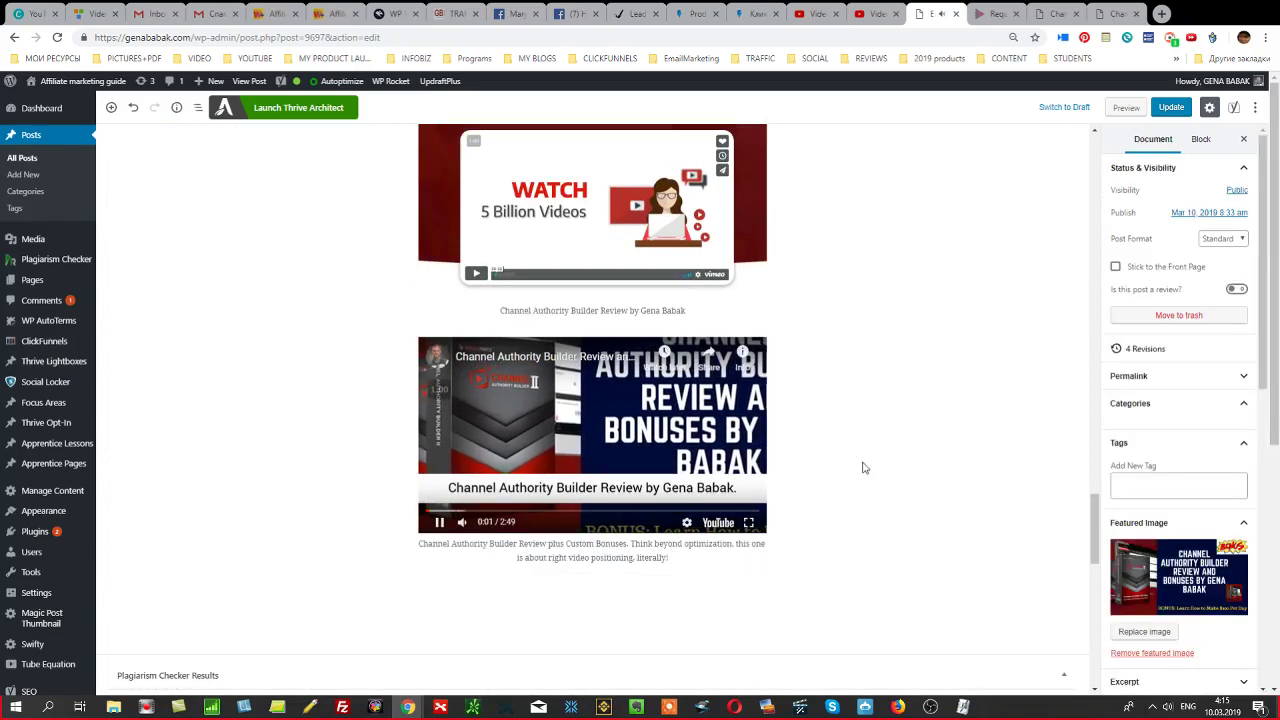
pyautogui.click(441, 512)
pyautogui.click(440, 522)
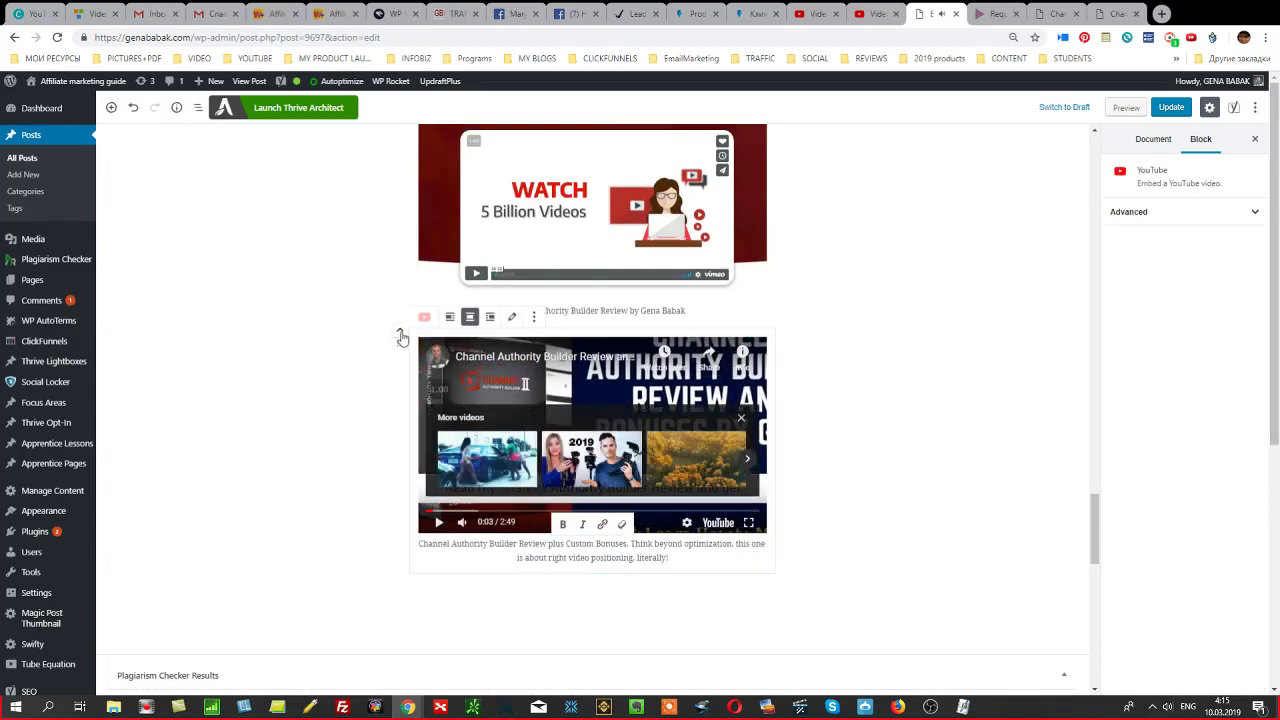
# Move the YouTube video block up to the top of the post and the header image block down below the main text.
pyautogui.click(400, 336)
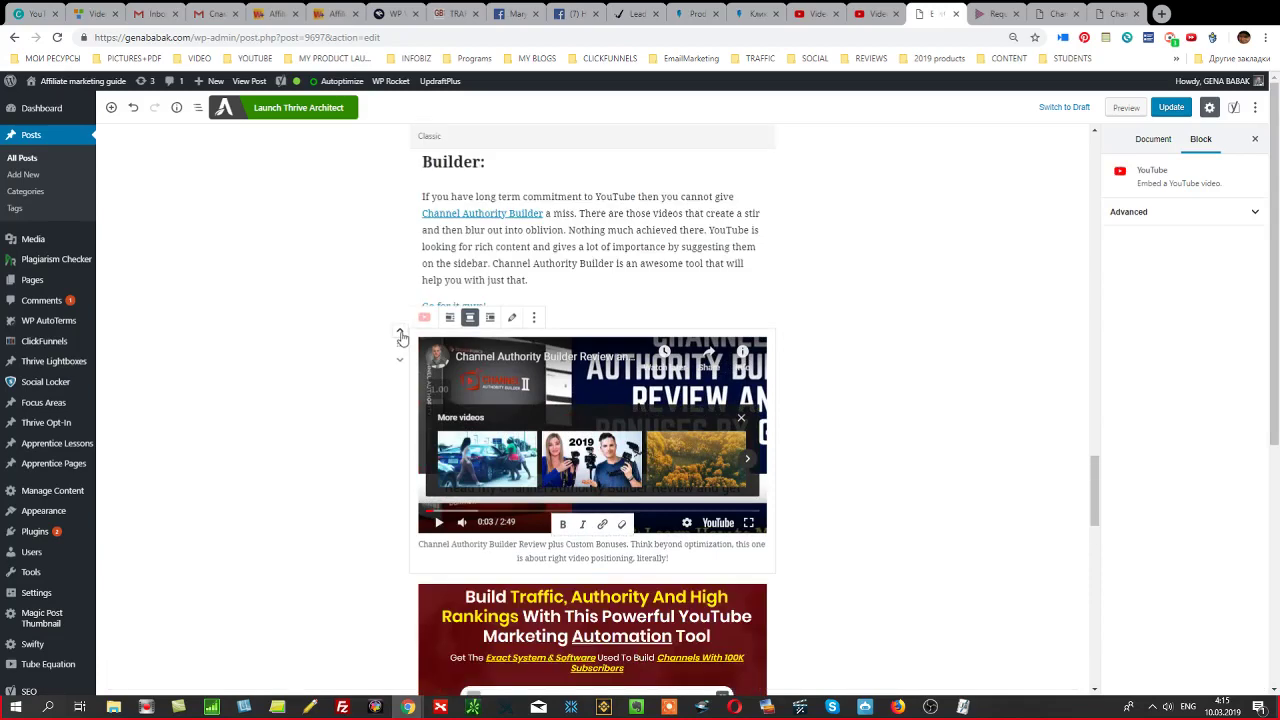
pyautogui.click(400, 335)
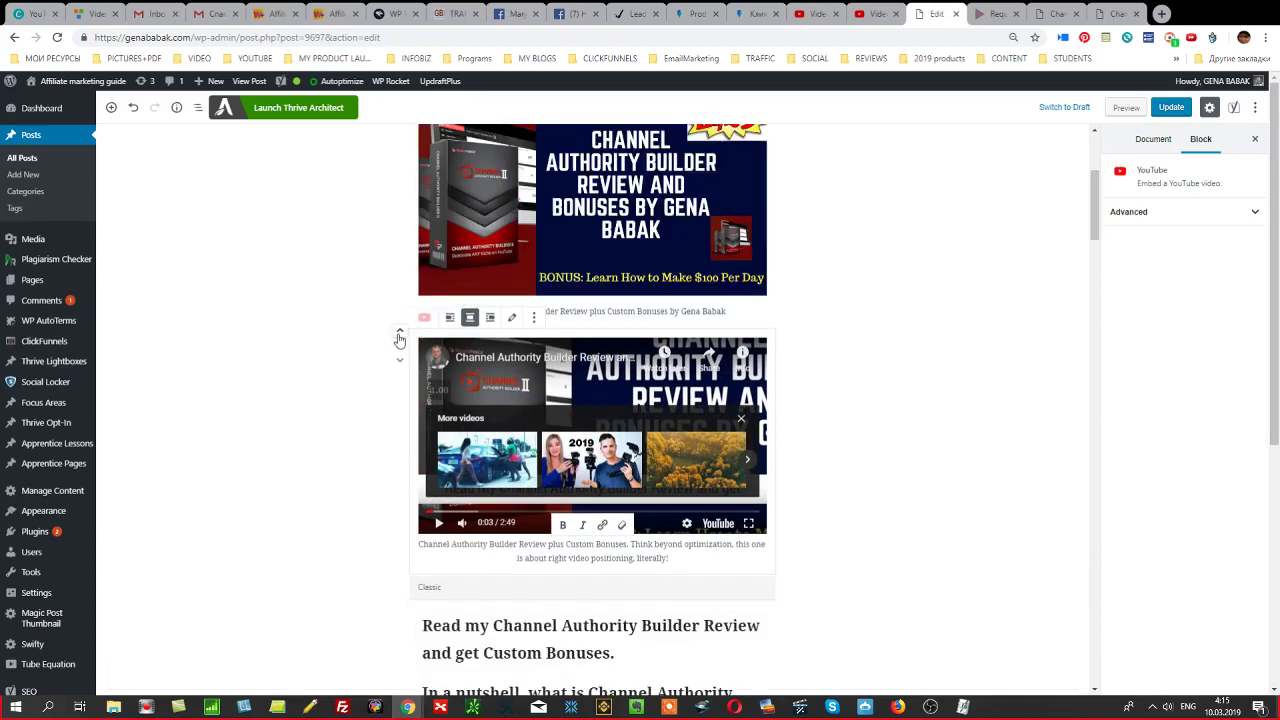
pyautogui.scroll(2, 877, 345)
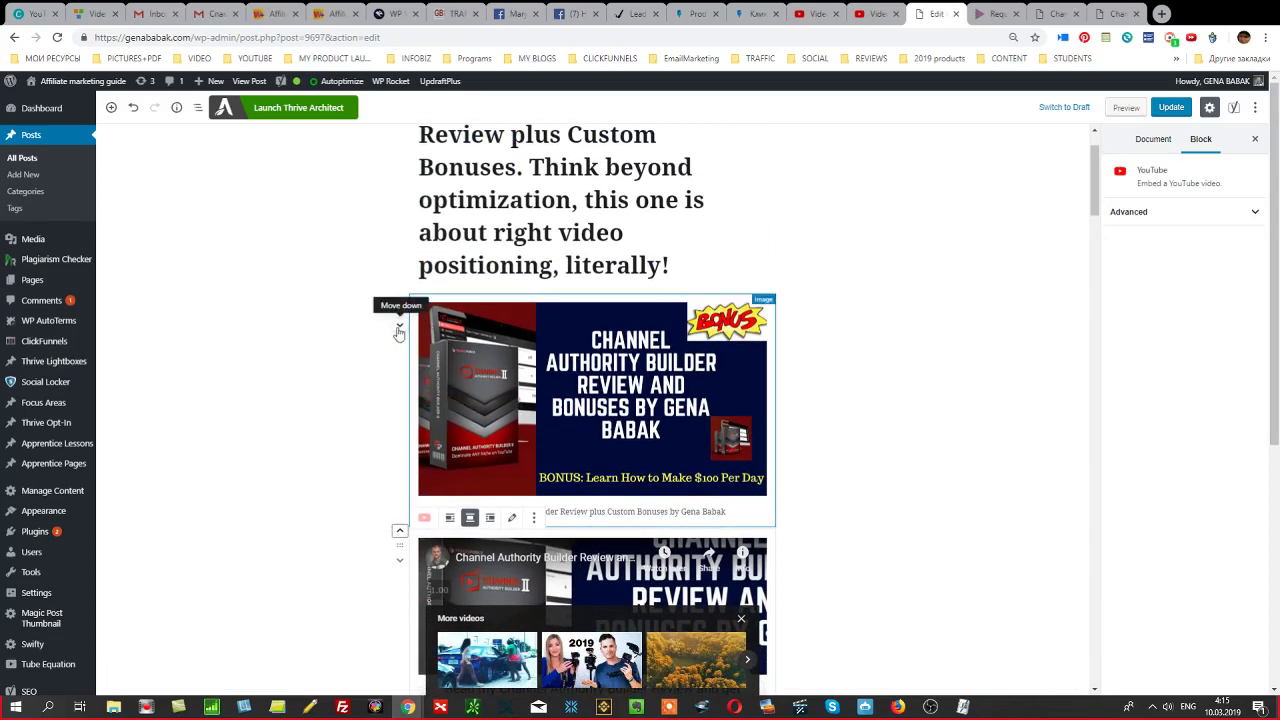
pyautogui.click(399, 330)
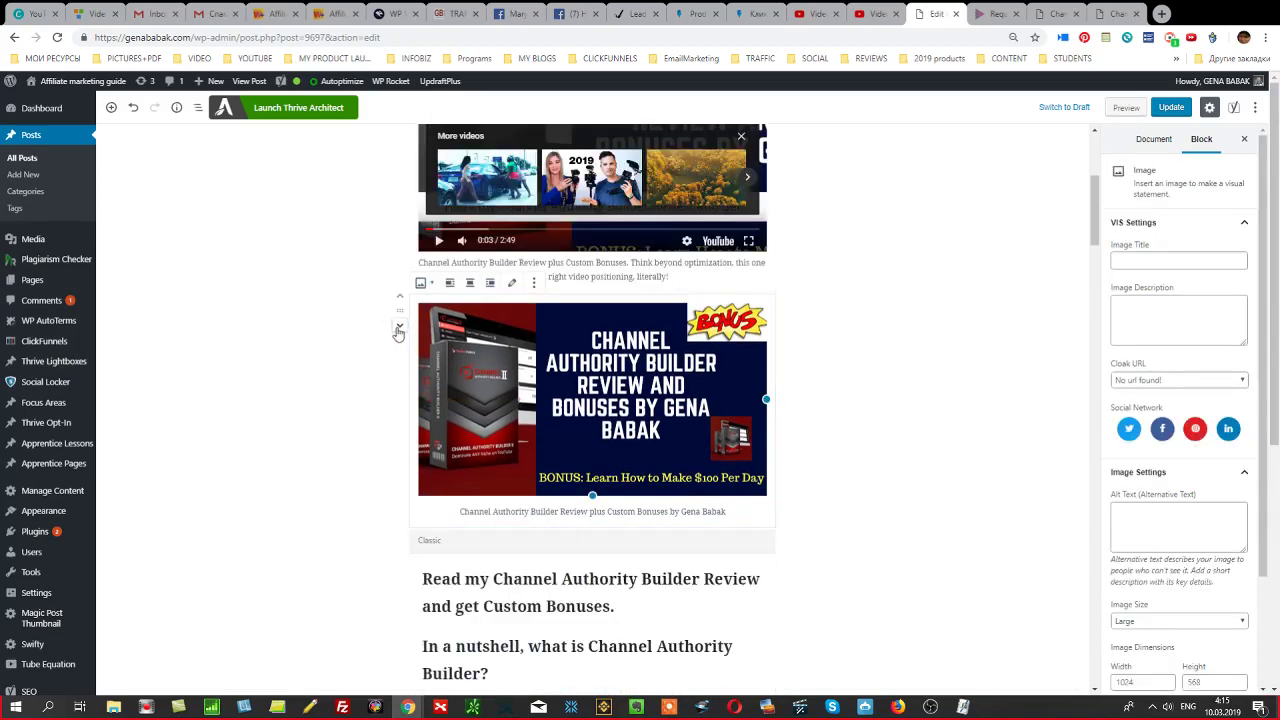
pyautogui.click(399, 329)
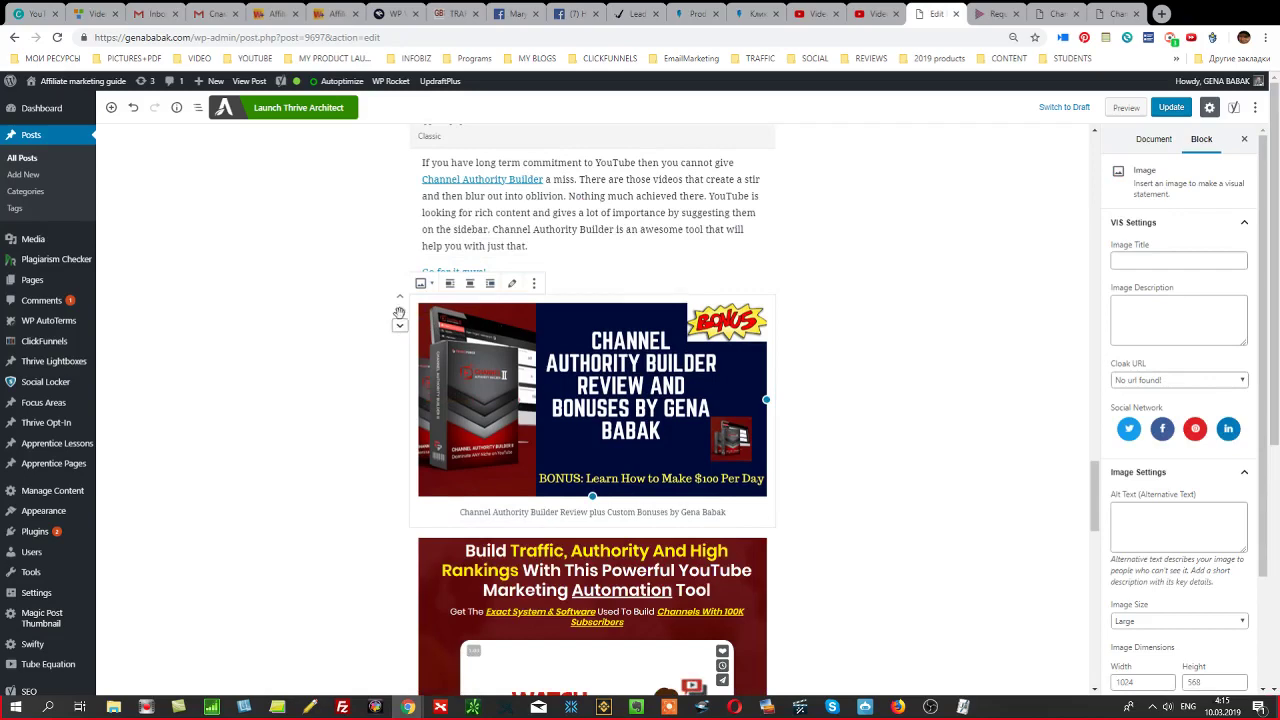
# Return to the start of the post and open the block inserter directly above the embedded YouTube video.
pyautogui.scroll(-1, 900, 400)
pyautogui.scroll(1, 900, 400)
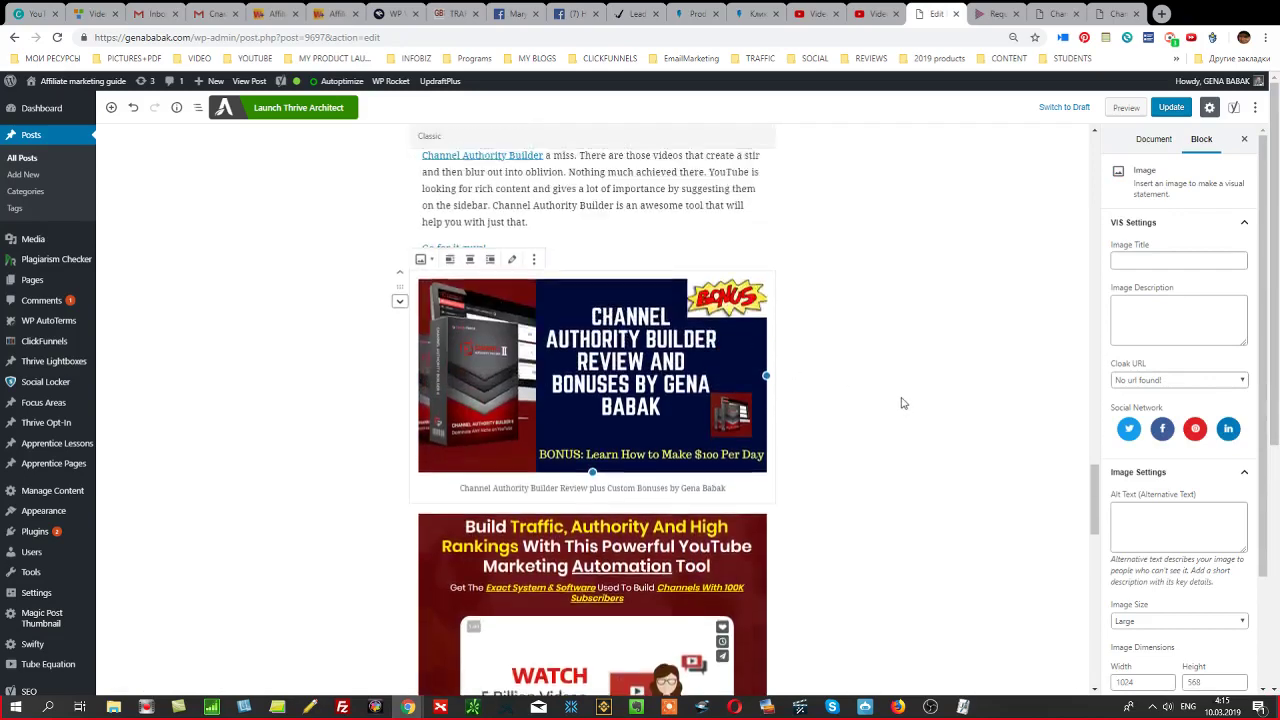
pyautogui.scroll(-1, 900, 400)
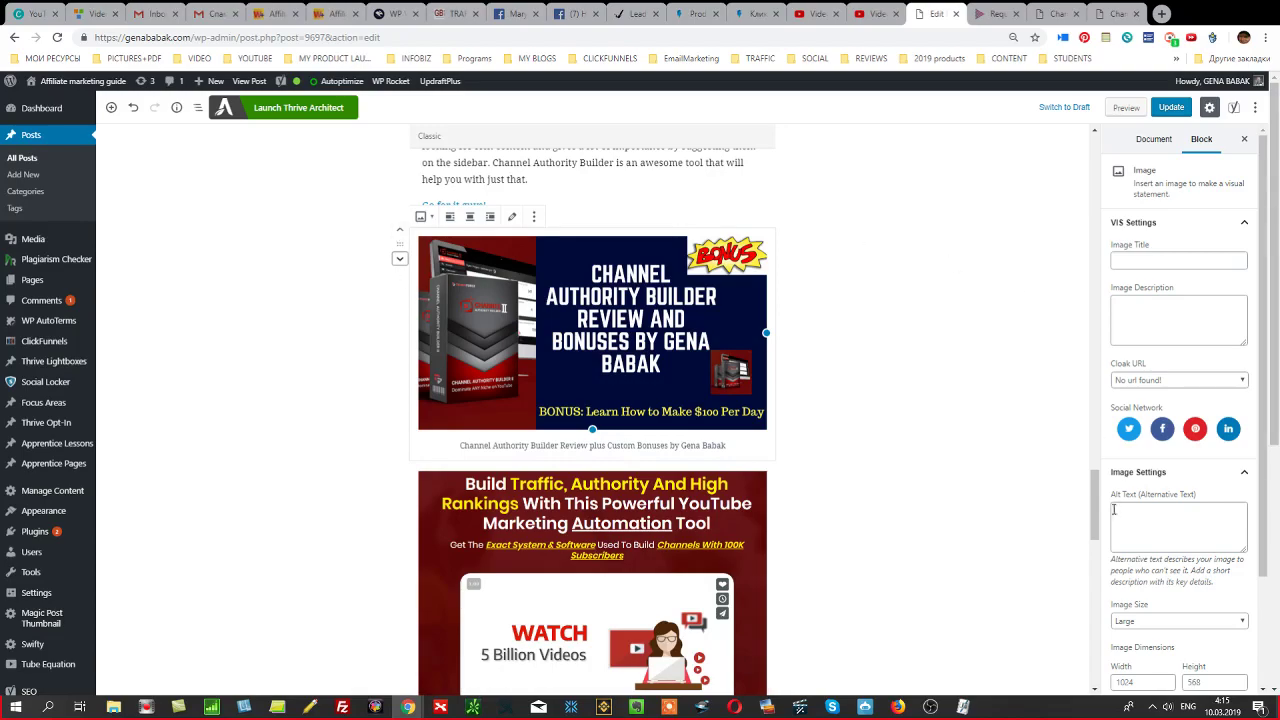
pyautogui.moveTo(1096, 505); pyautogui.dragTo(1062, 168)
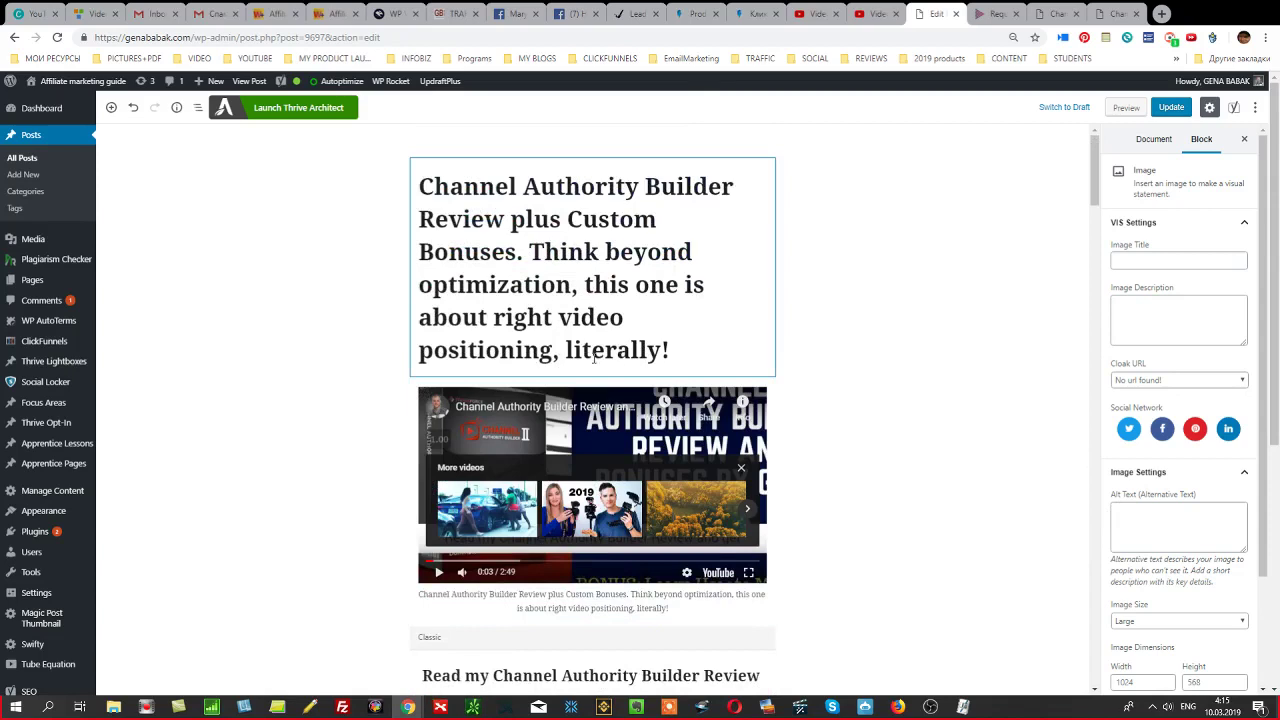
pyautogui.click(602, 545)
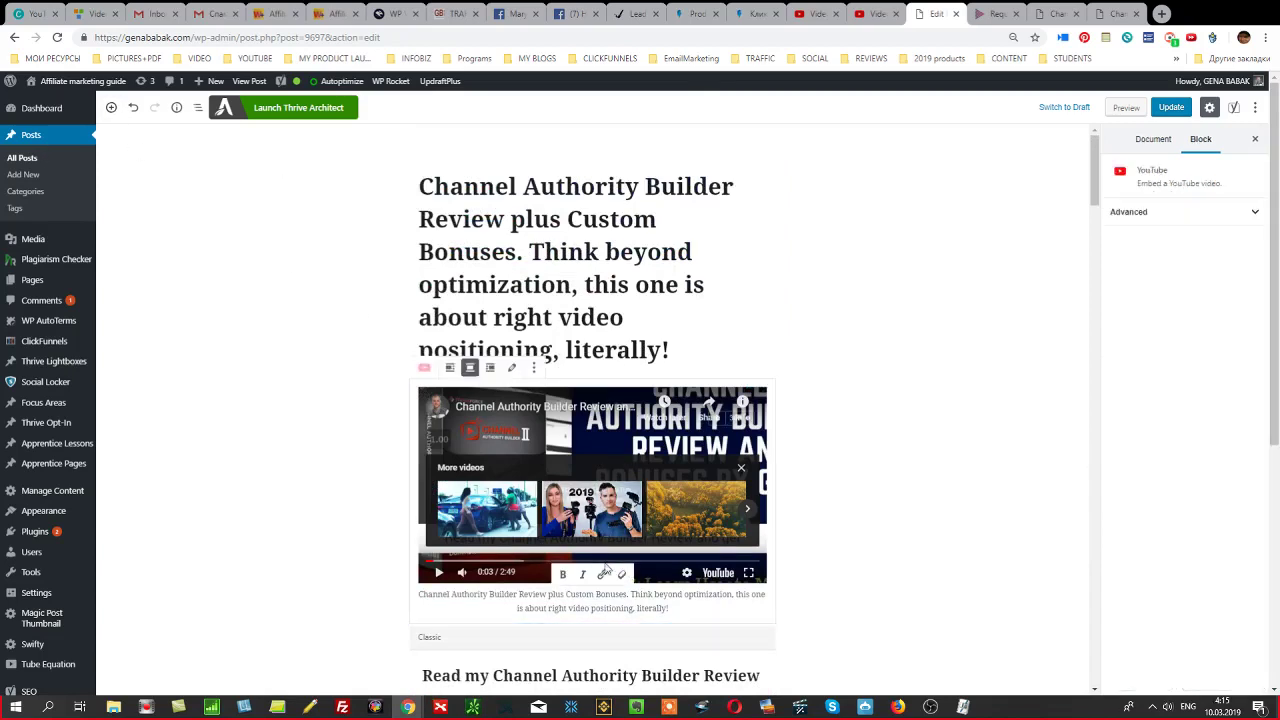
pyautogui.scroll(-2, 857, 486)
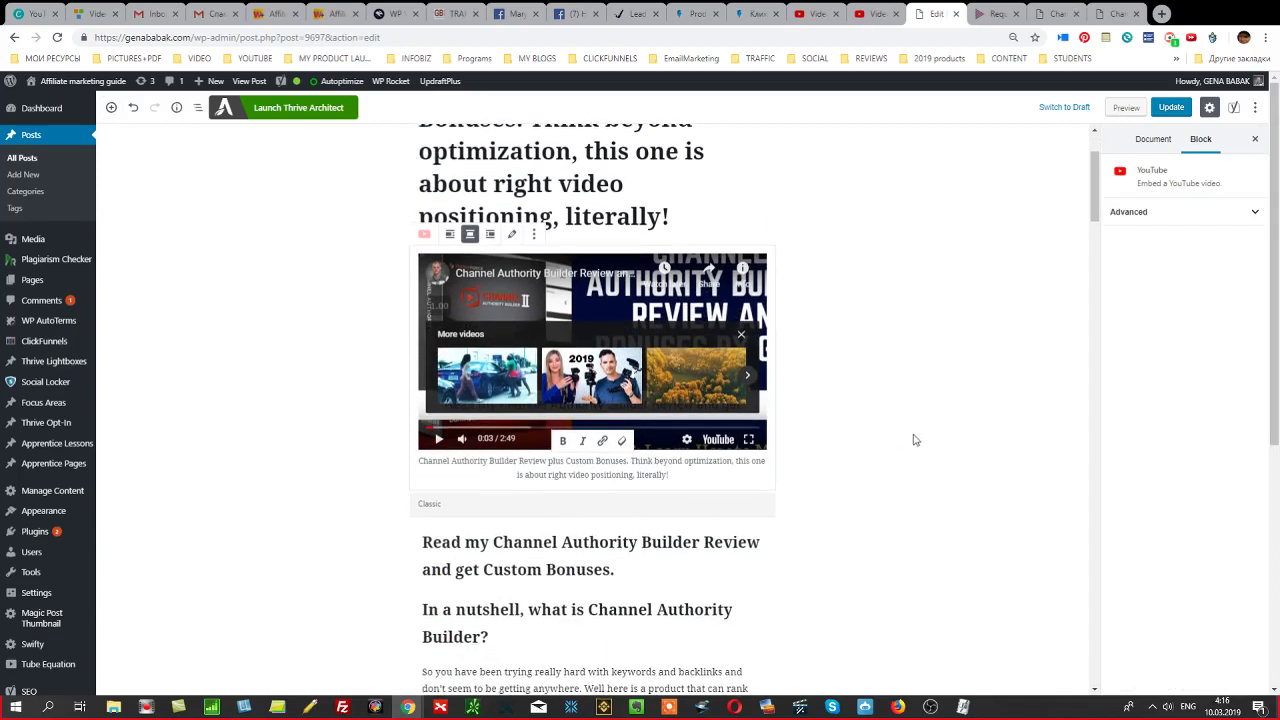
pyautogui.click(913, 440)
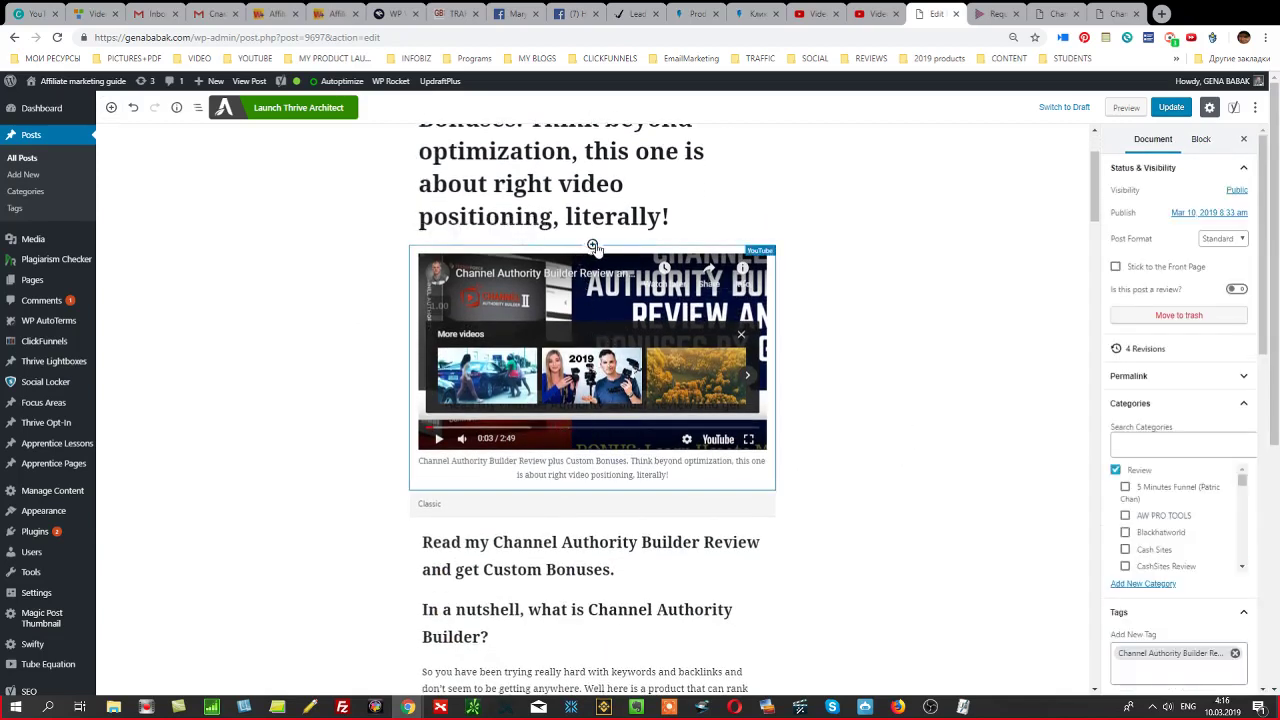
pyautogui.click(592, 245)
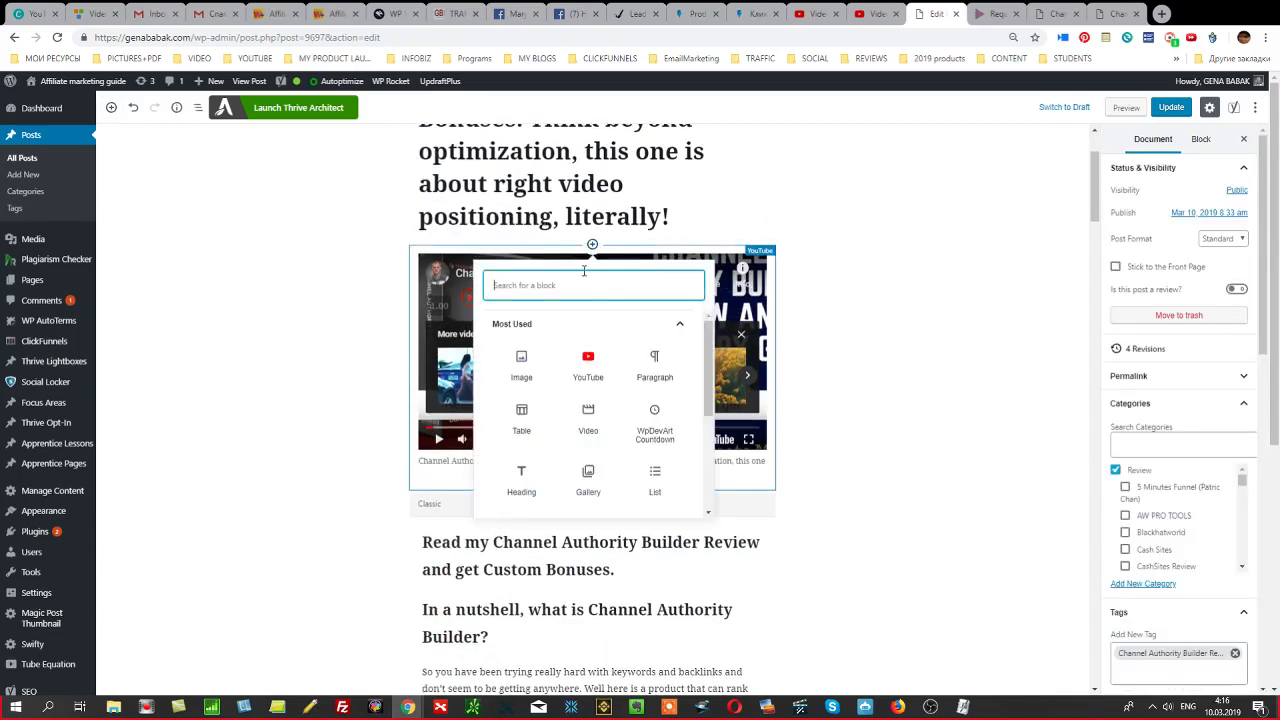
pyautogui.write('Watch this video review')
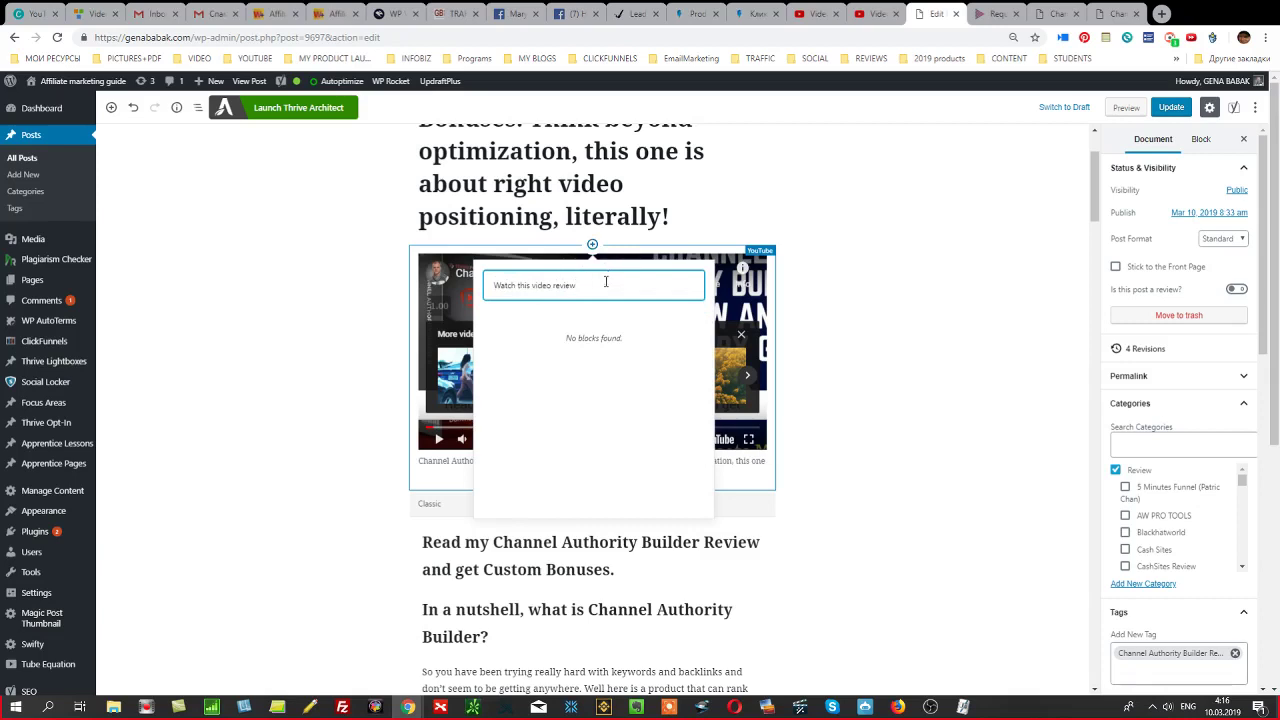
pyautogui.hotkey('ctrl', 'a')
pyautogui.press('BackSpace')
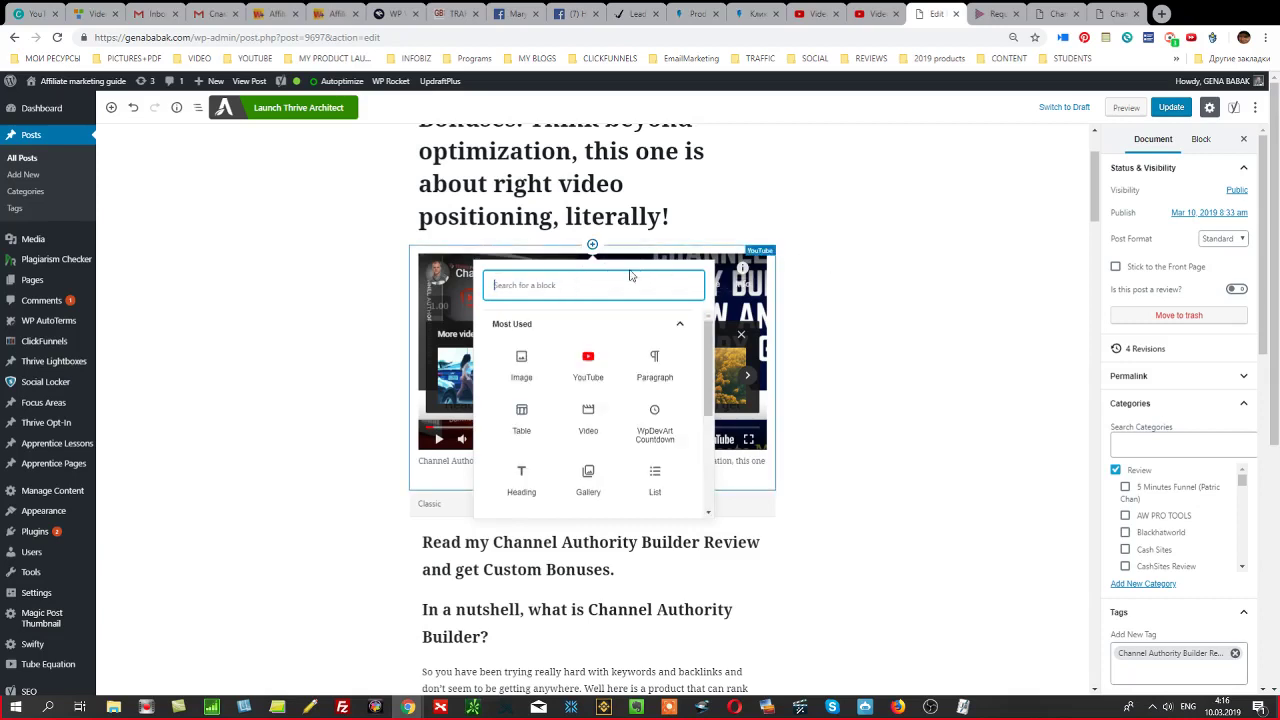
# Insert a paragraph above the video reading "Watch this video review:" and make its text bold.
pyautogui.click(655, 362)
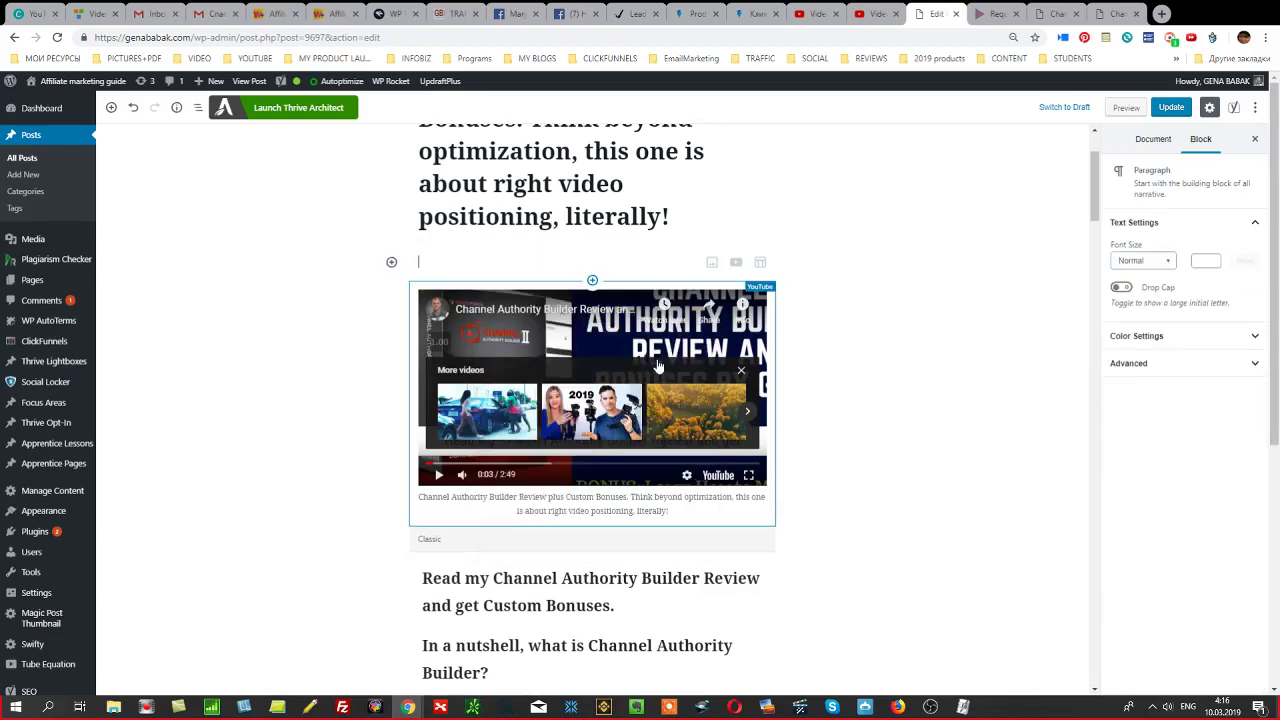
pyautogui.write('Watch this video review:')
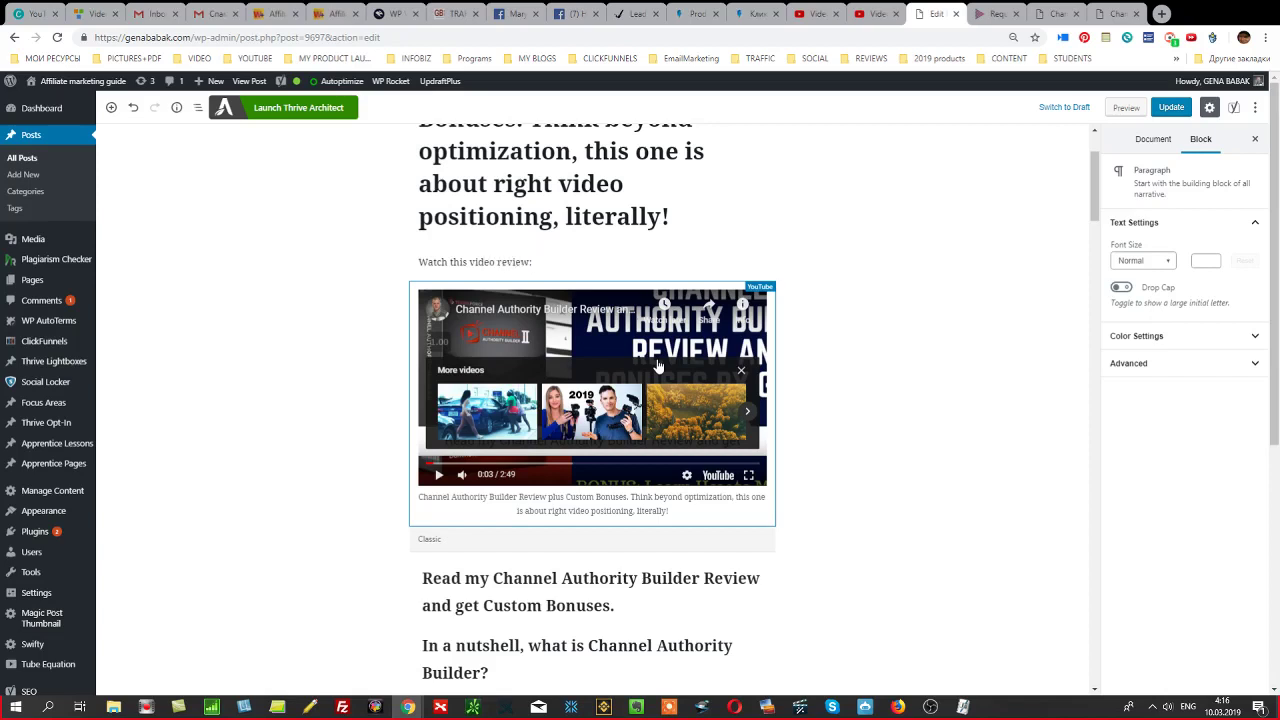
pyautogui.hotkey('ctrl', 'a')
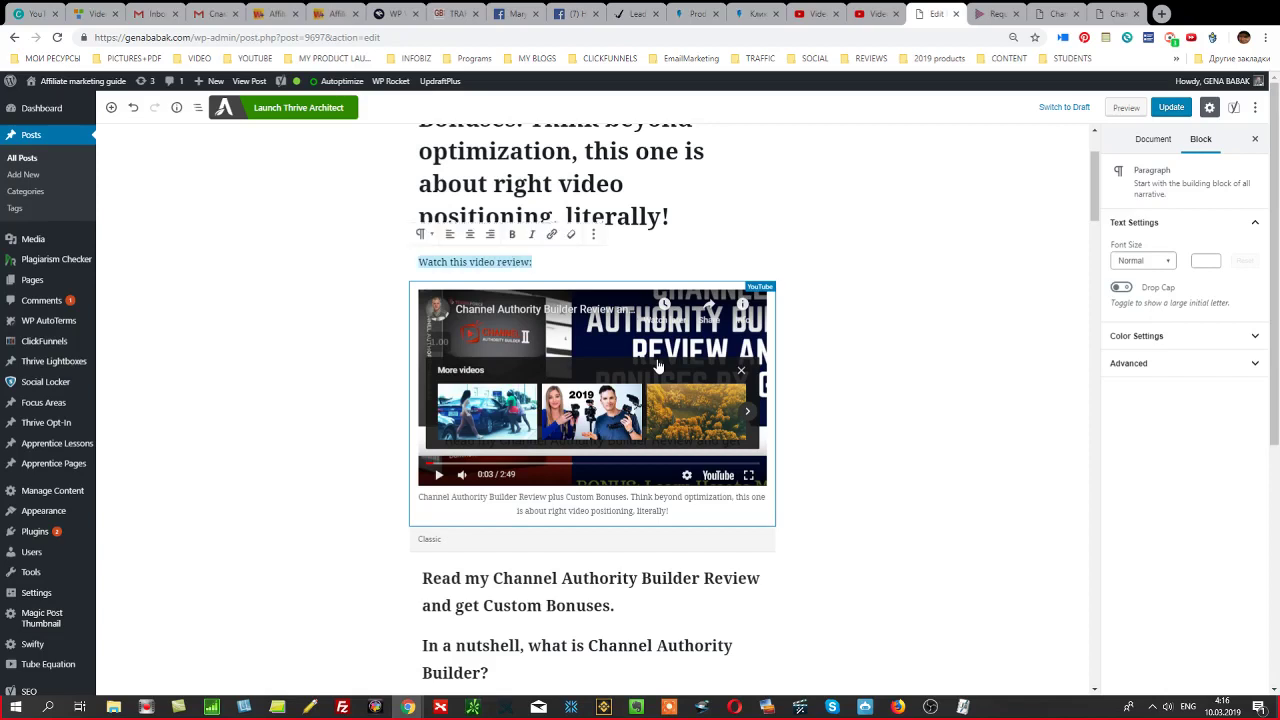
pyautogui.hotkey('ctrl', 'b')
pyautogui.click(948, 457)
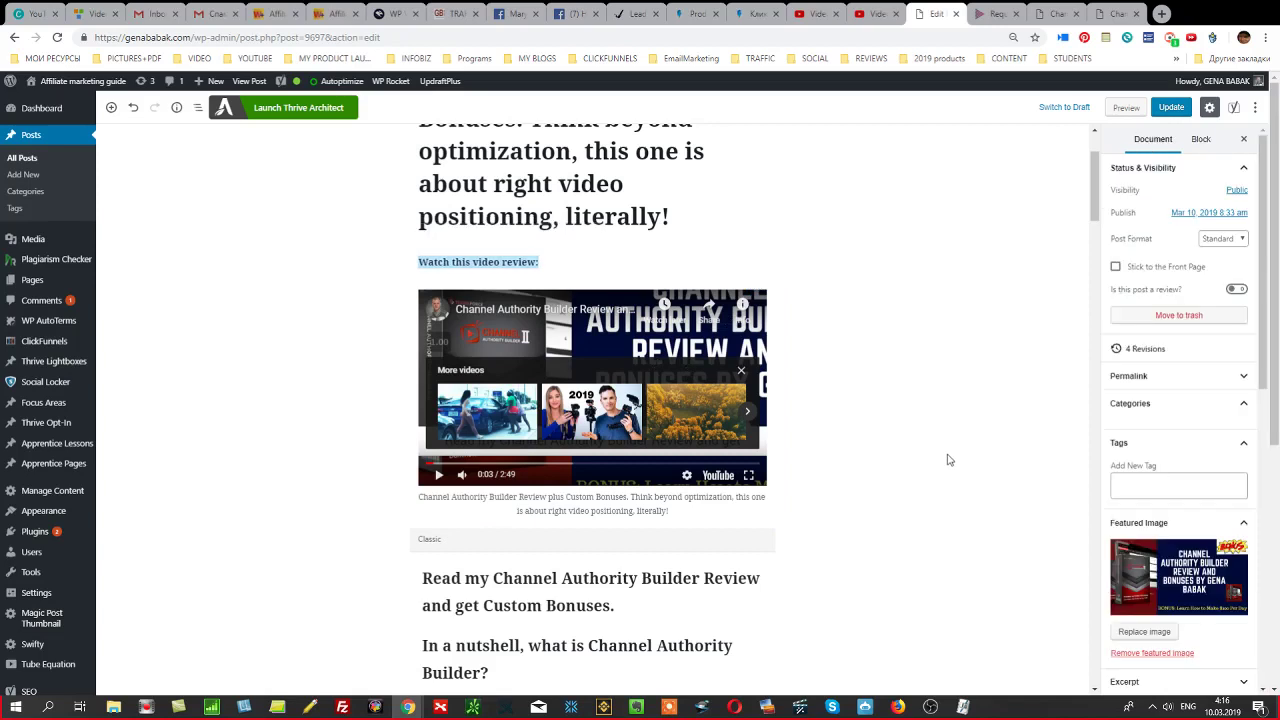
# Update the review post and open the published version in a new browser tab.
pyautogui.click(1175, 108)
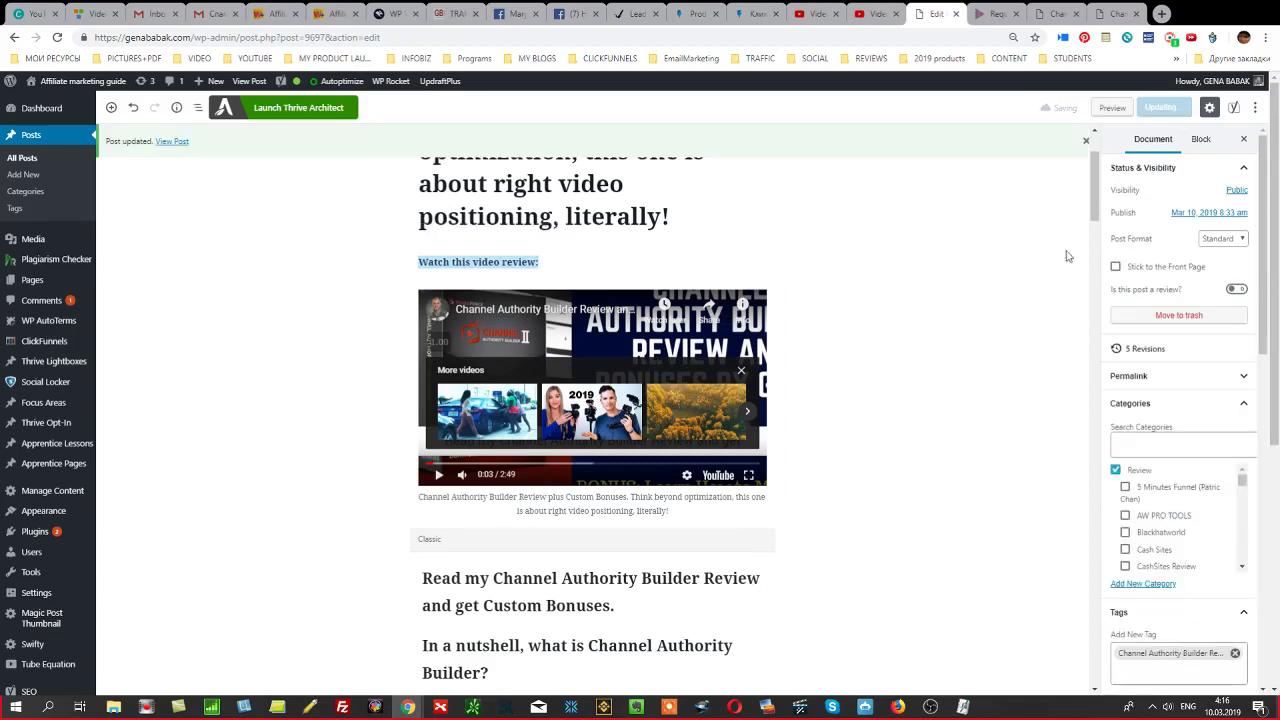
pyautogui.middleClick(185, 150)
pyautogui.click(937, 16)
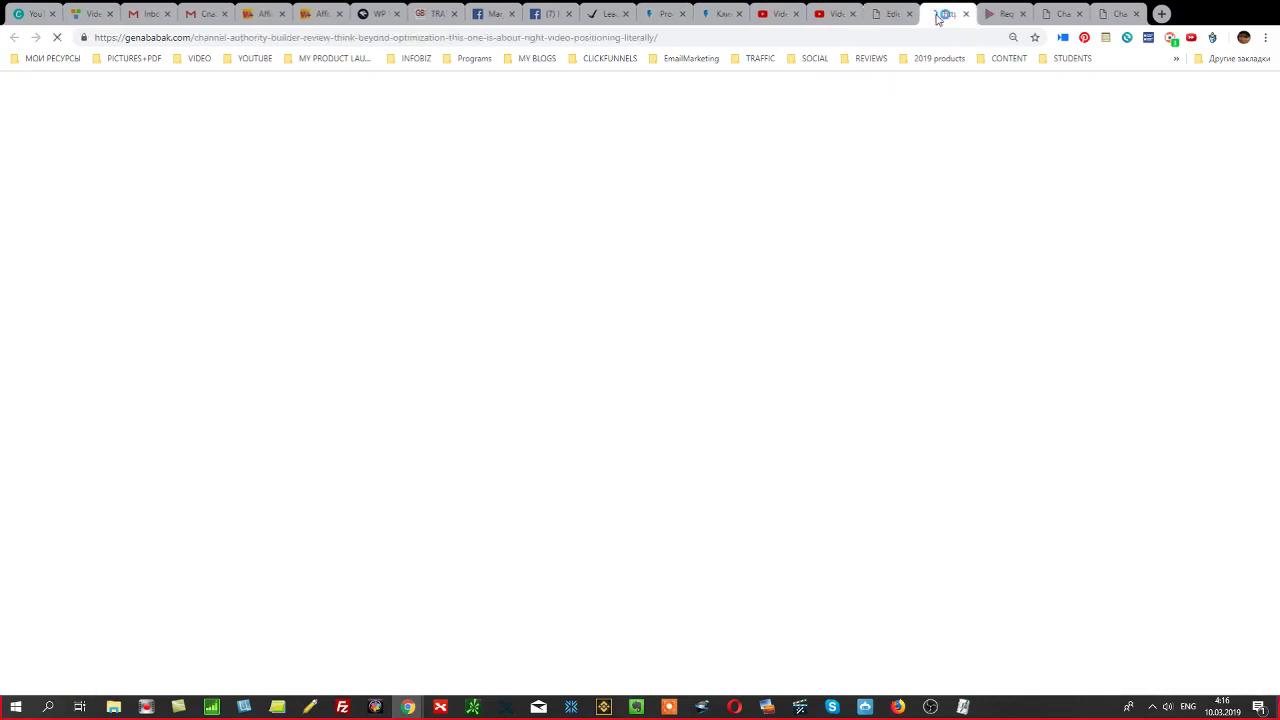
# Switch to YouTube Studio, open the Channel Authority Builder review video on YouTube and like it.
pyautogui.click(833, 14)
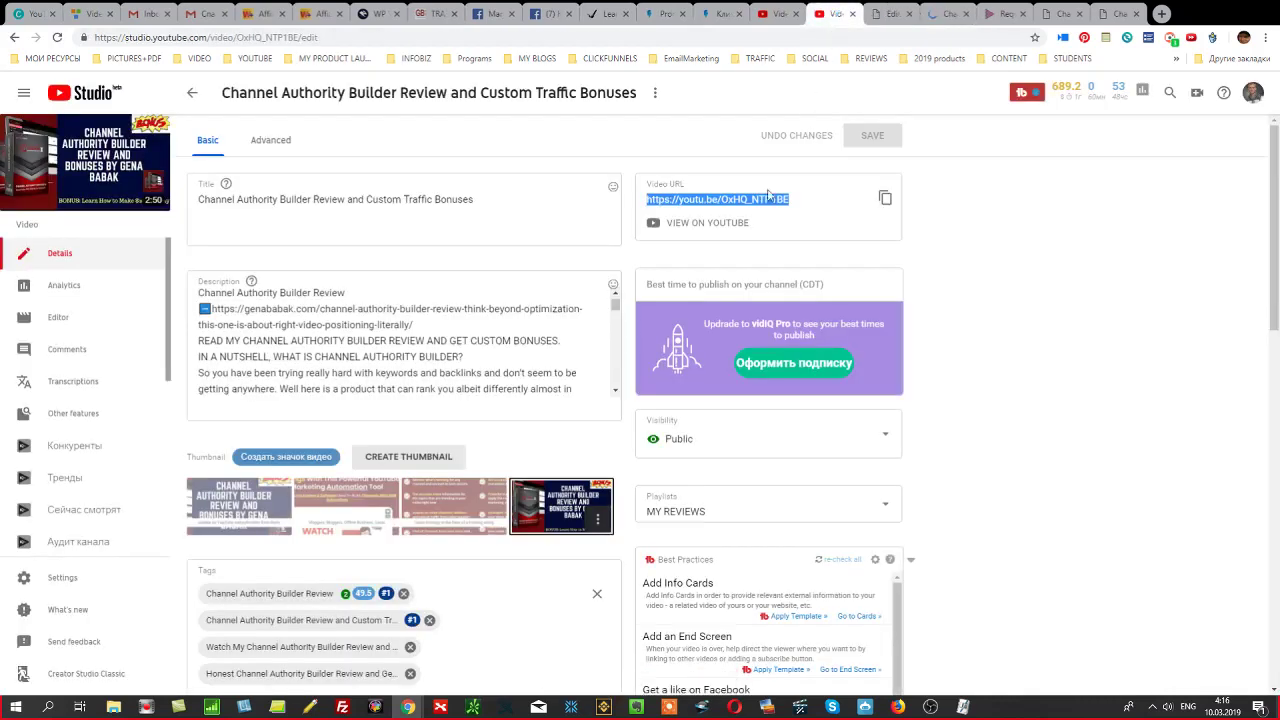
pyautogui.click(721, 224)
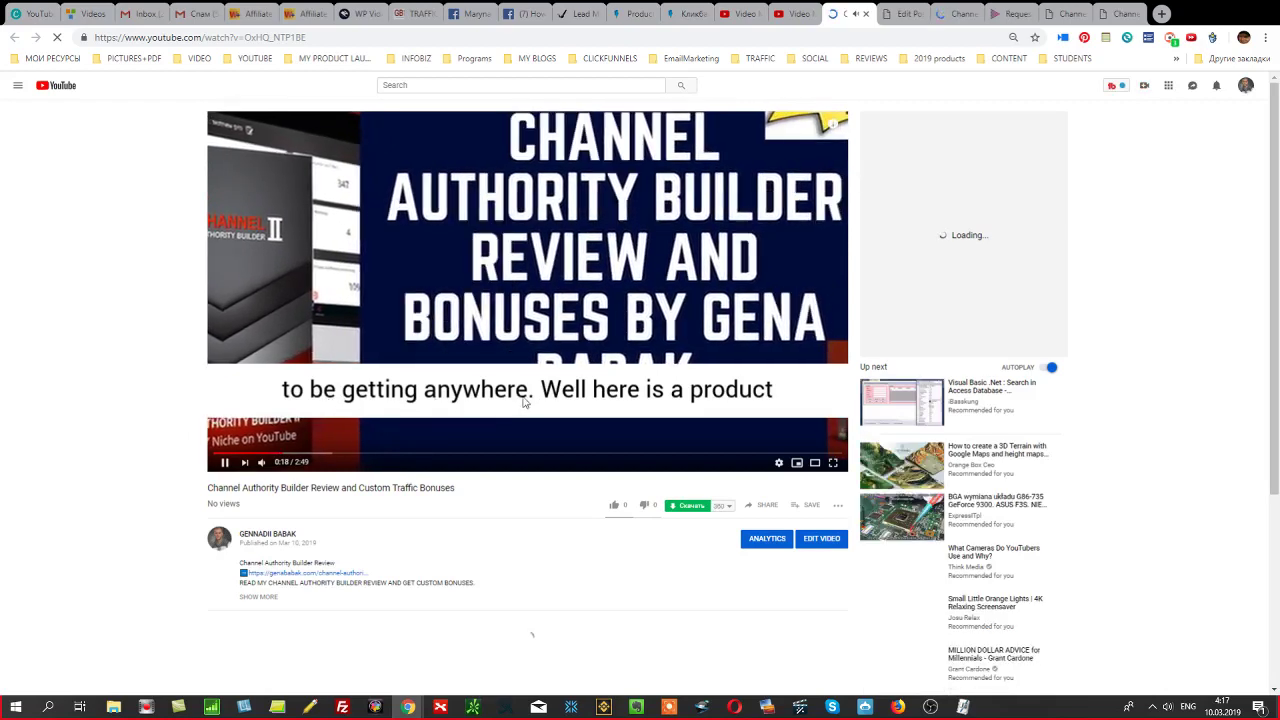
pyautogui.click(615, 507)
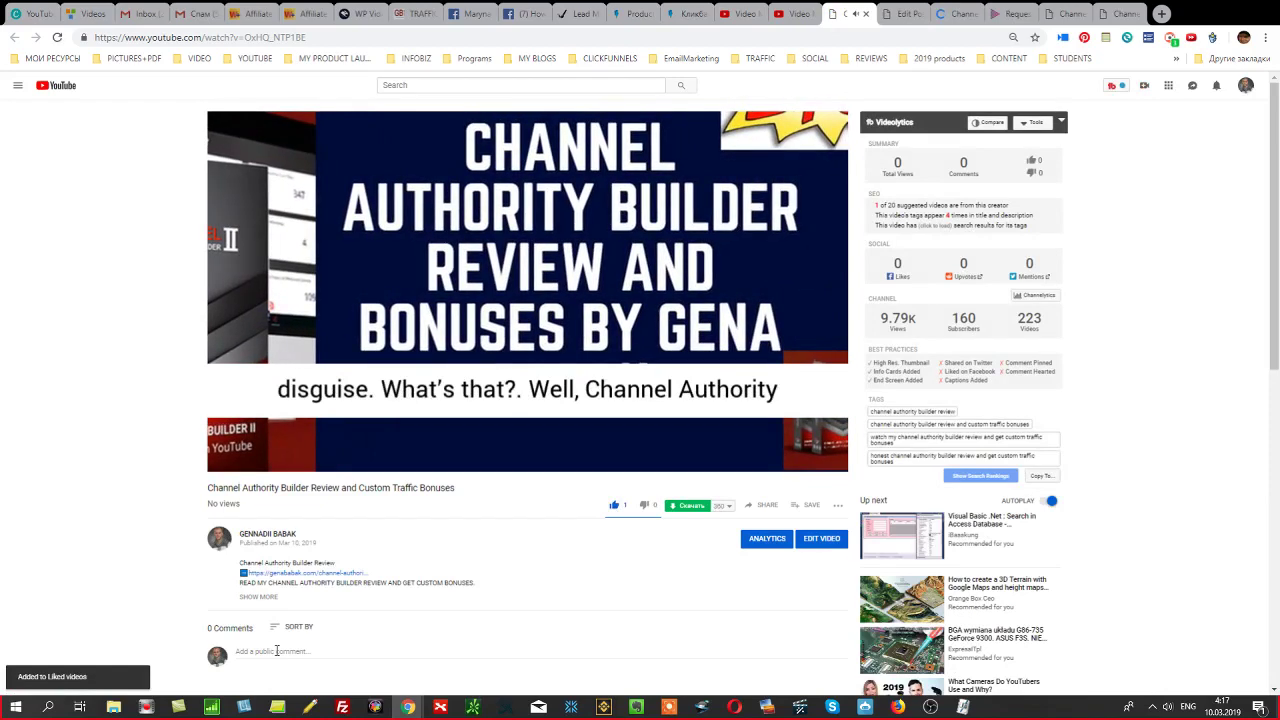
# Post the public comment "Cool software" under the review video and like that comment.
pyautogui.click(285, 651)
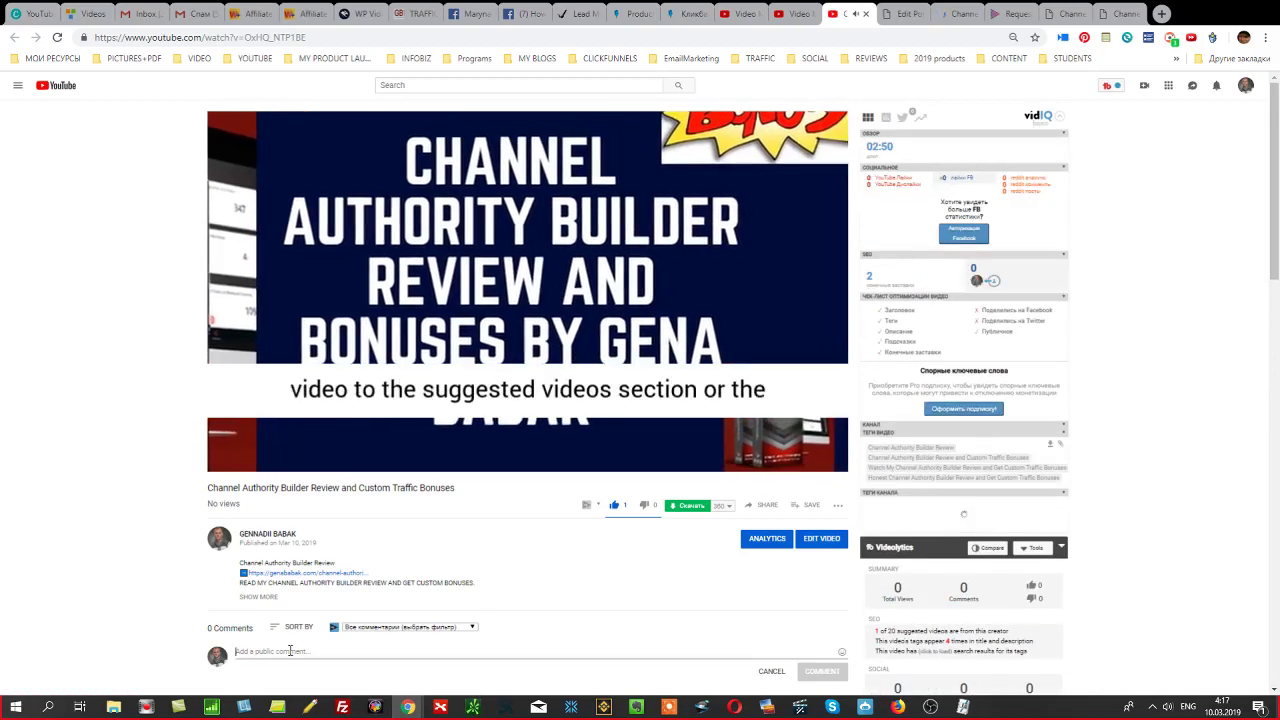
pyautogui.write('g')
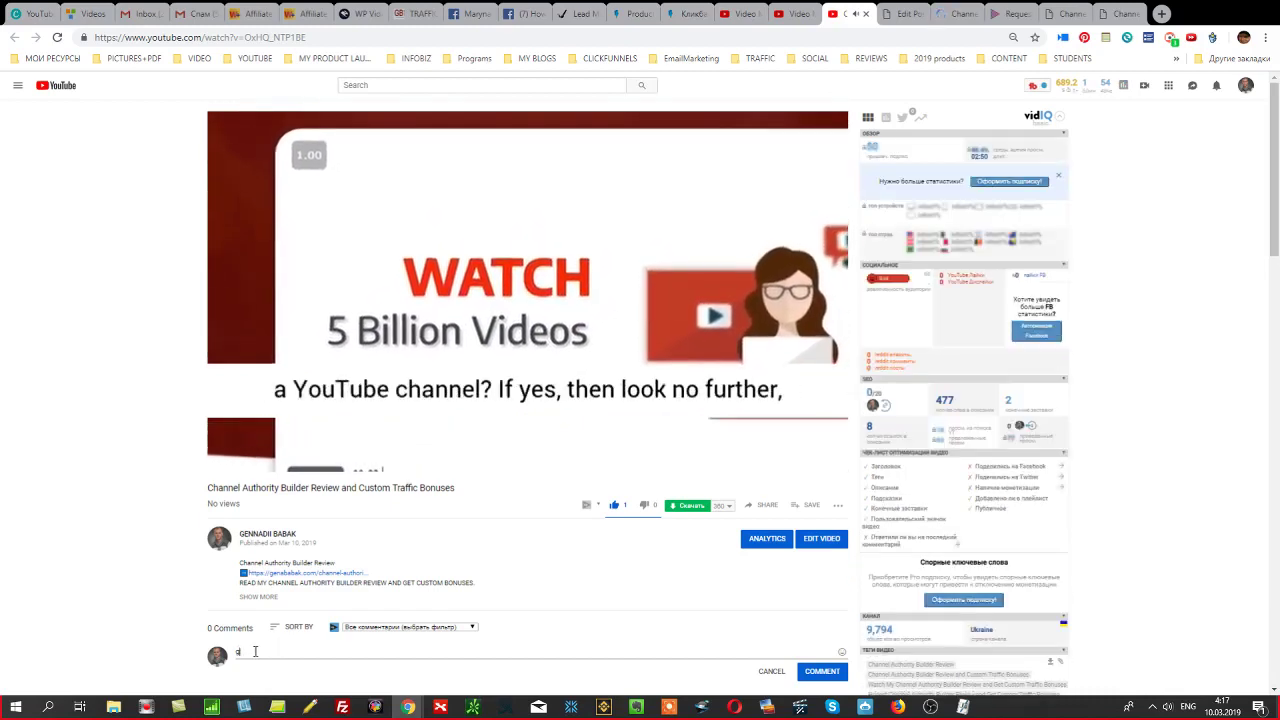
pyautogui.press('BackSpace')
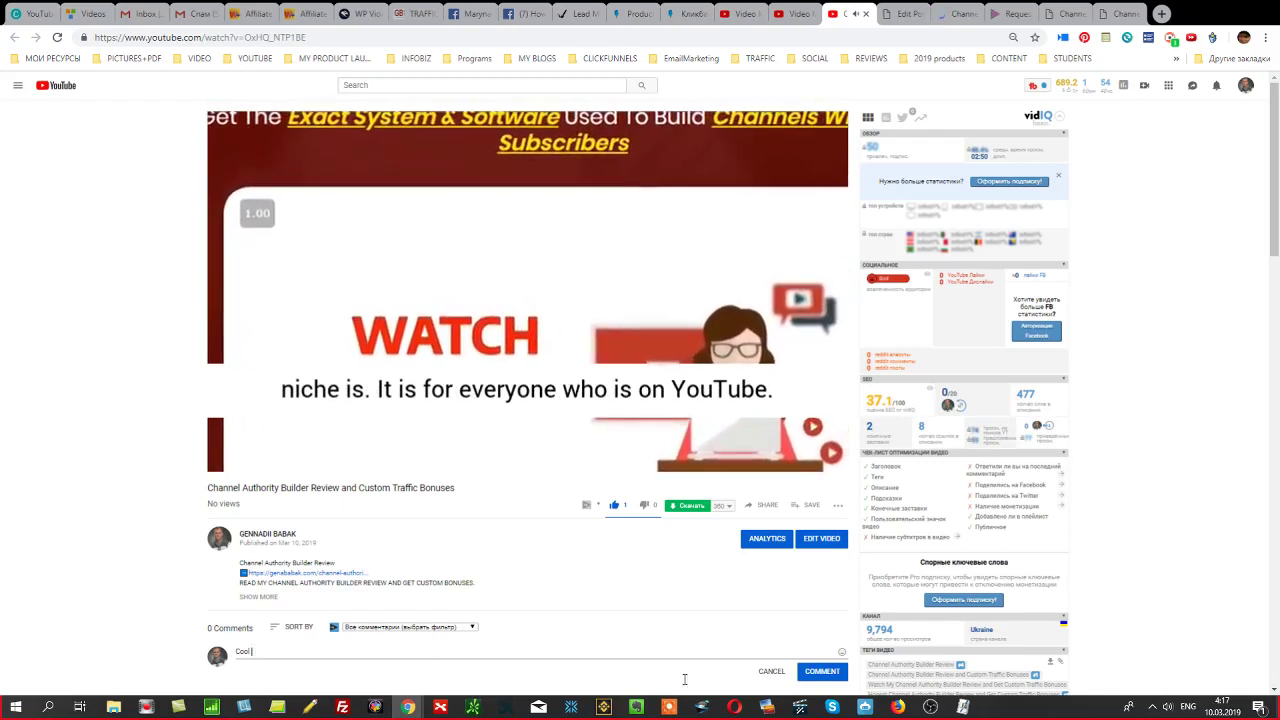
pyautogui.write('software')
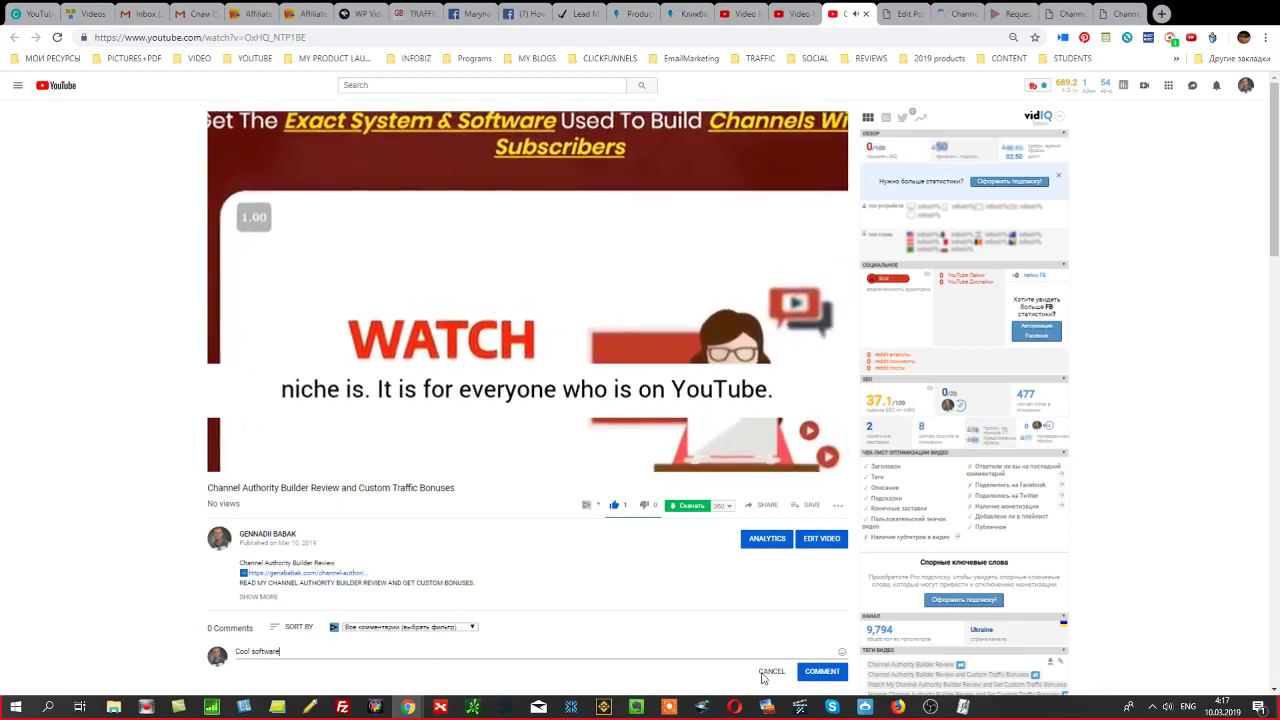
pyautogui.click(817, 675)
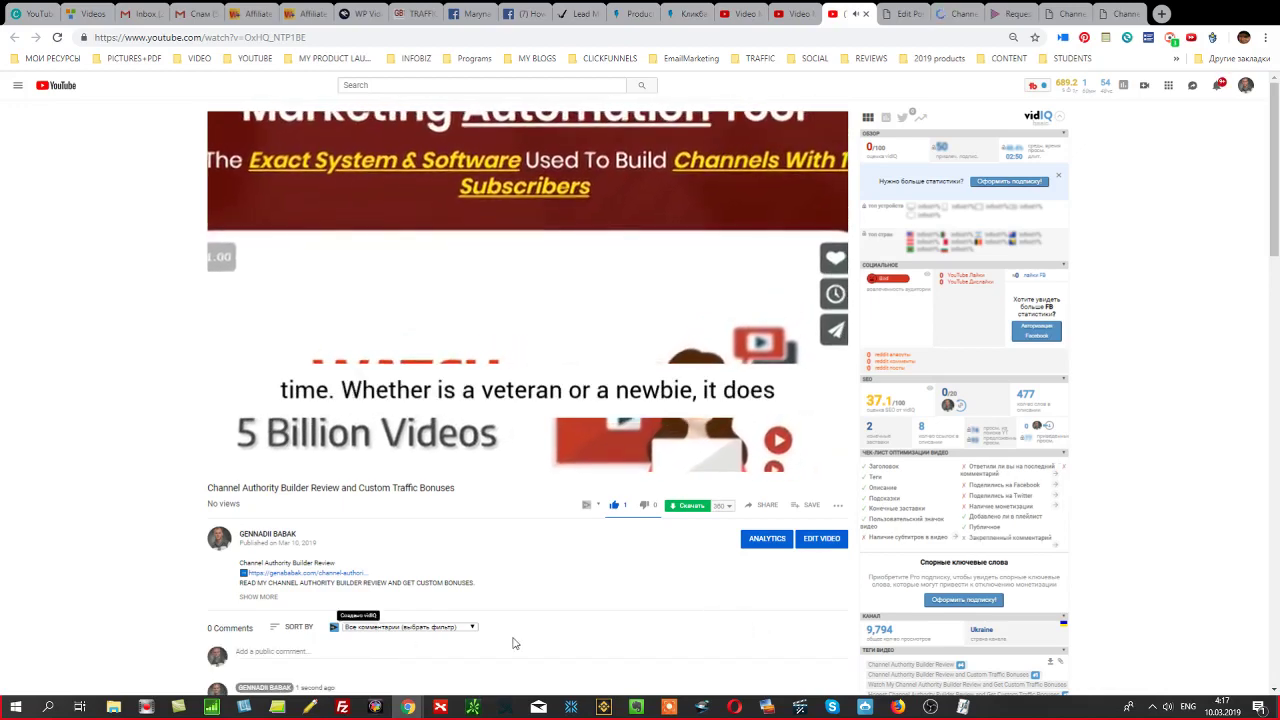
pyautogui.scroll(-1, 391, 622)
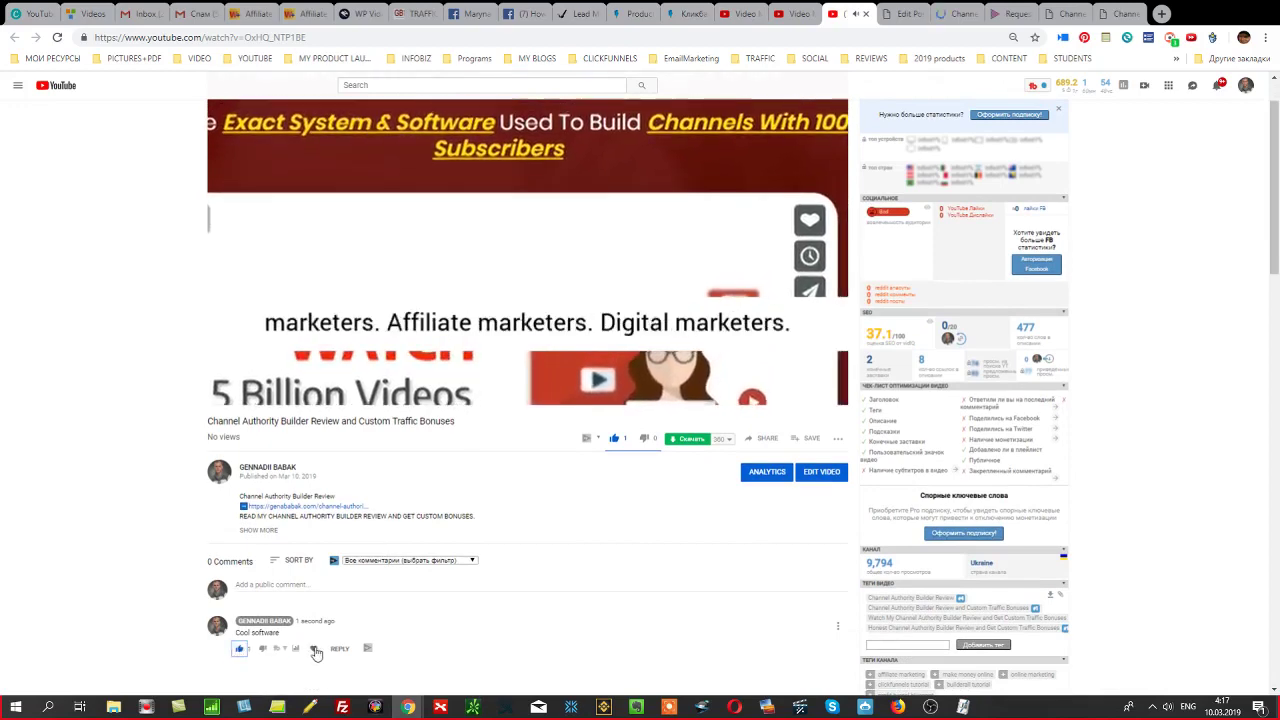
pyautogui.scroll(1, 599, 585)
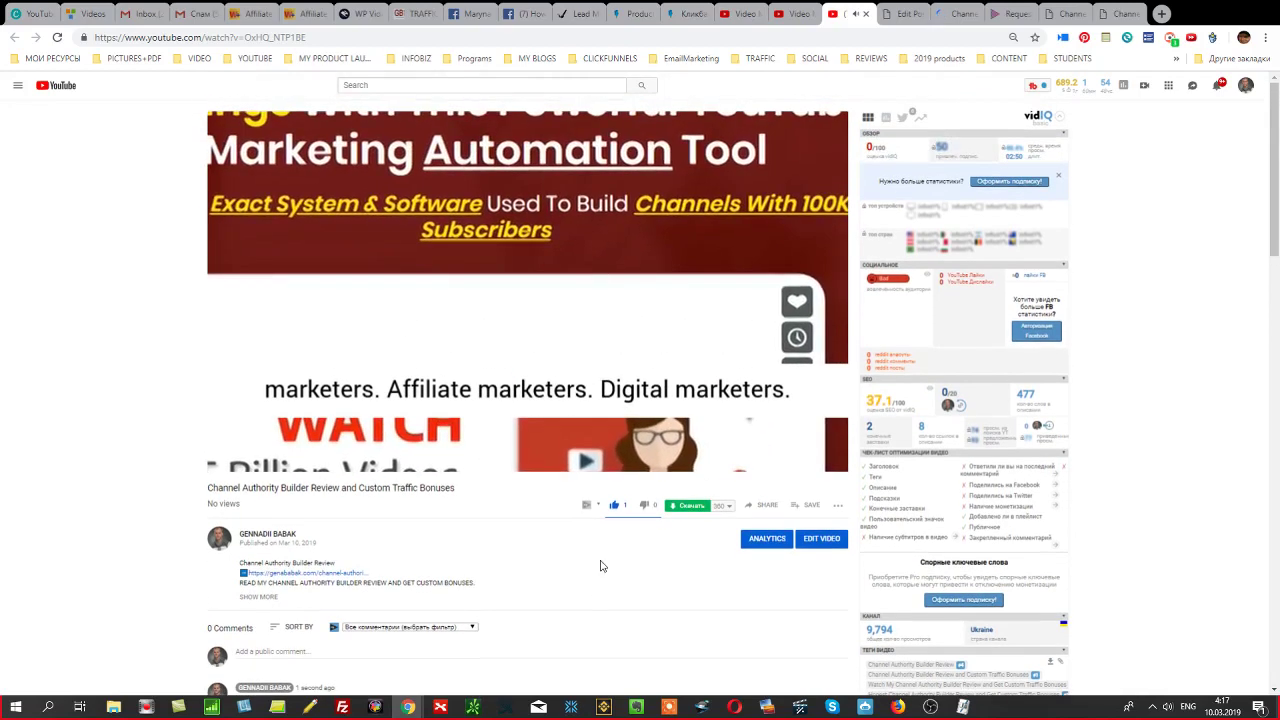